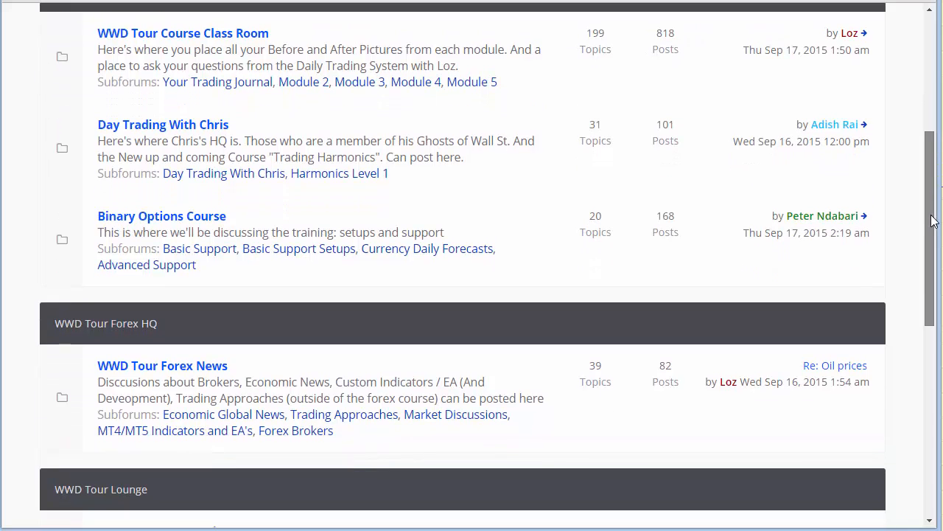
Examine the forum index's Official Company Updates and WWD Tour Course Class Room sections, including their descriptions and subforums
drag(935, 222, 934, 94)
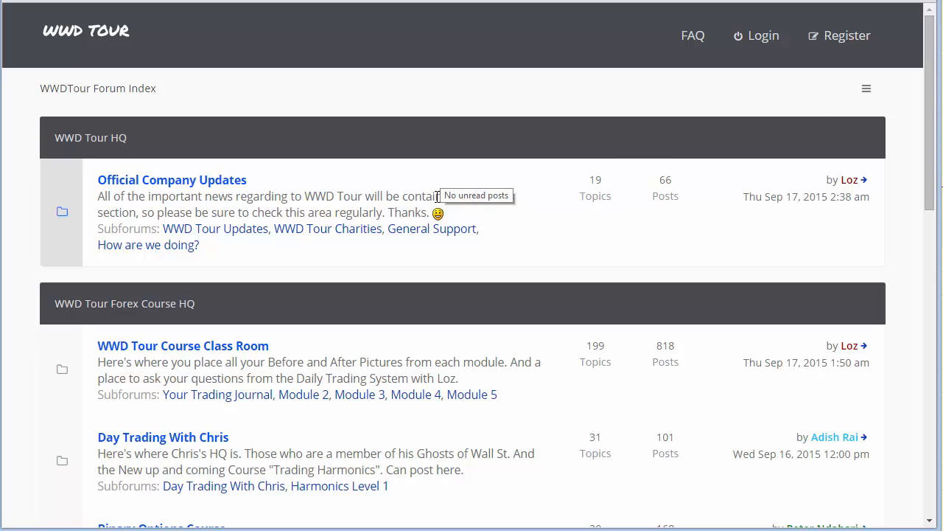
drag(265, 194, 351, 199)
click(302, 213)
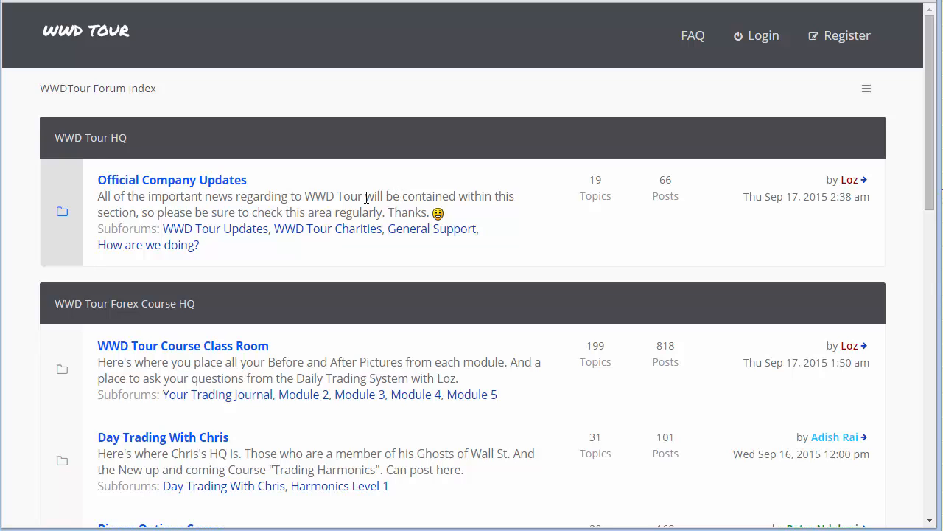
scroll(379, 200, down, 2)
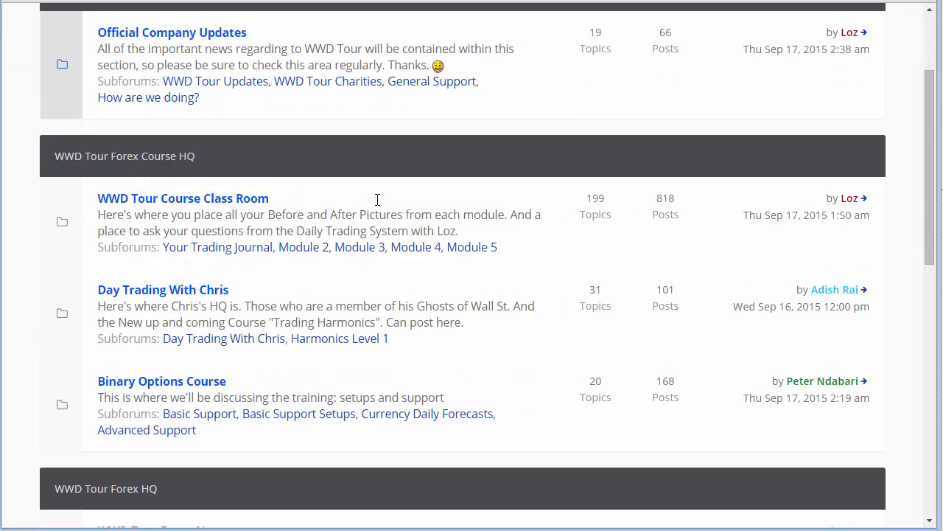
scroll(377, 203, up, 2)
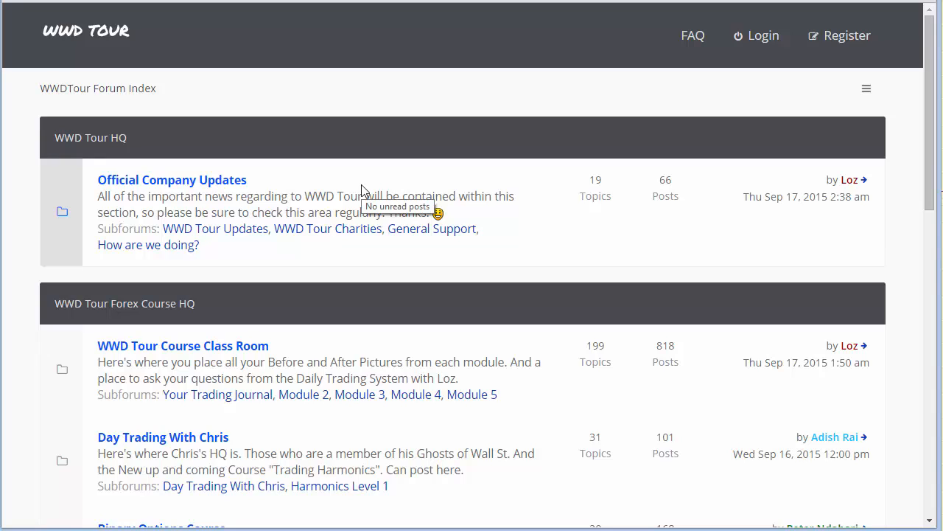
scroll(299, 184, down, 5)
scroll(302, 183, up, 5)
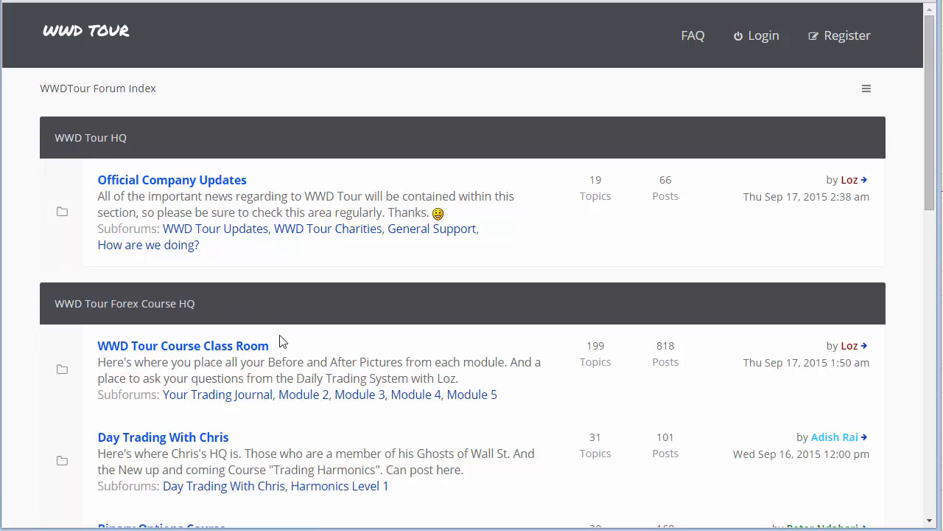
scroll(299, 353, down, 2)
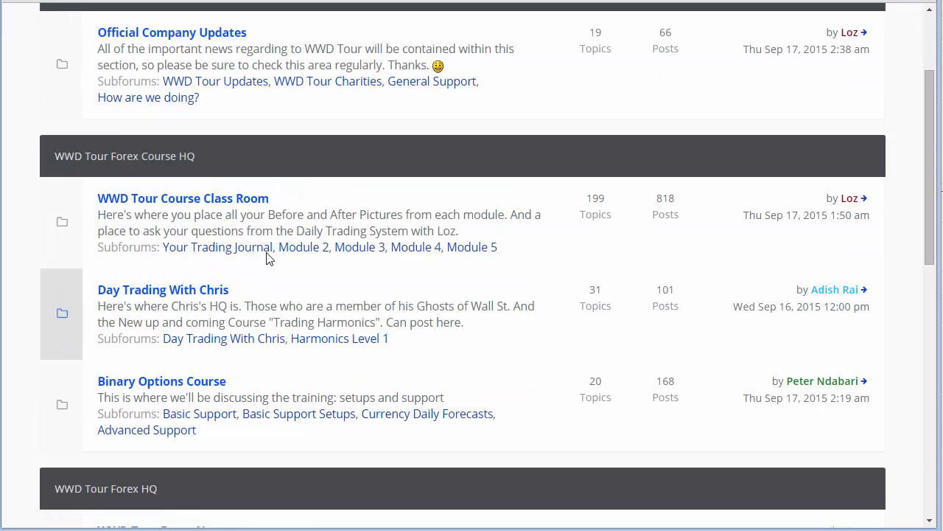
drag(278, 200, 252, 201)
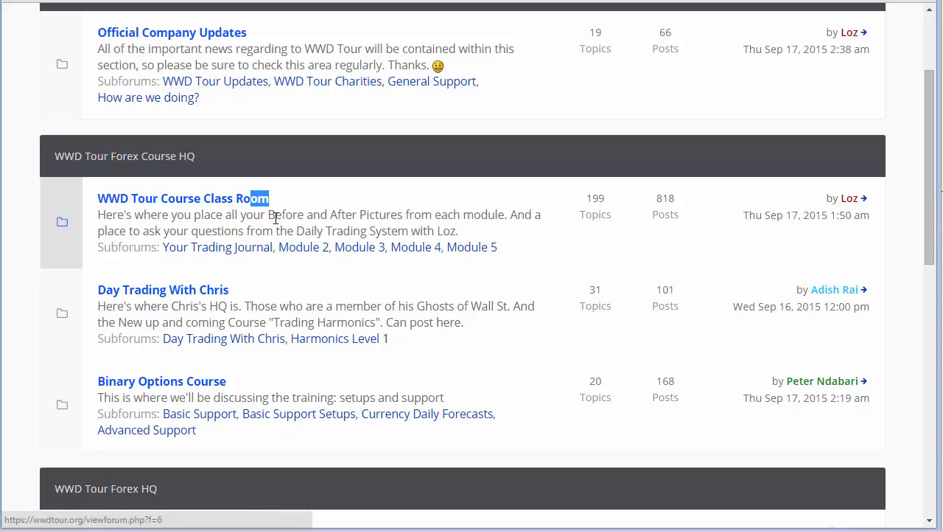
drag(107, 247, 157, 272)
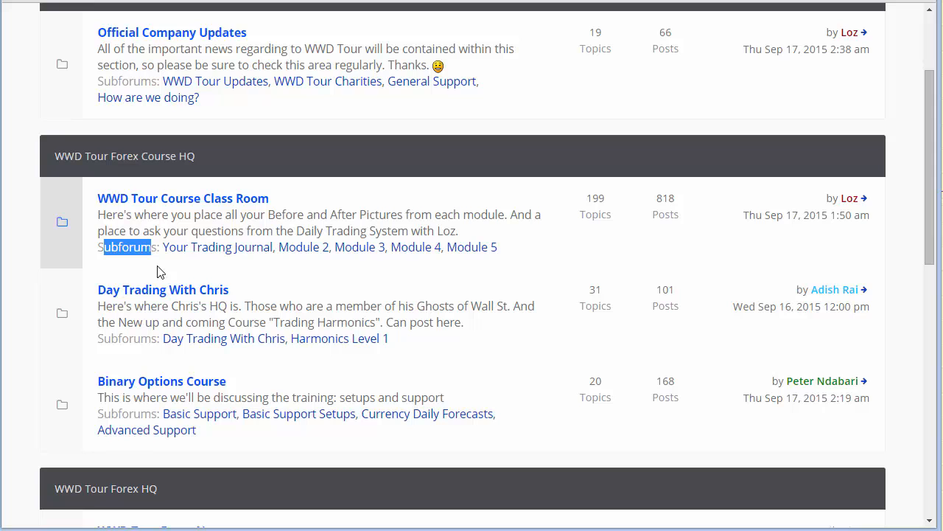
click(265, 230)
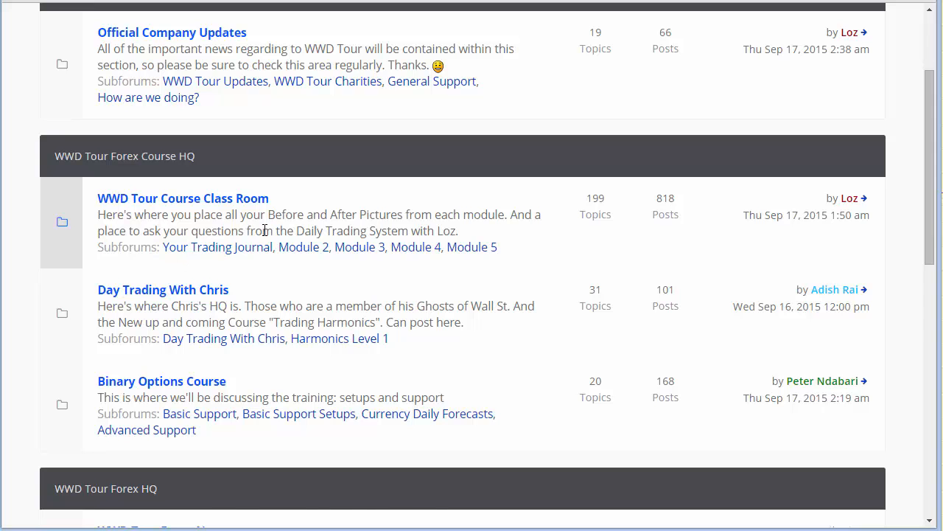
scroll(263, 227, up, 2)
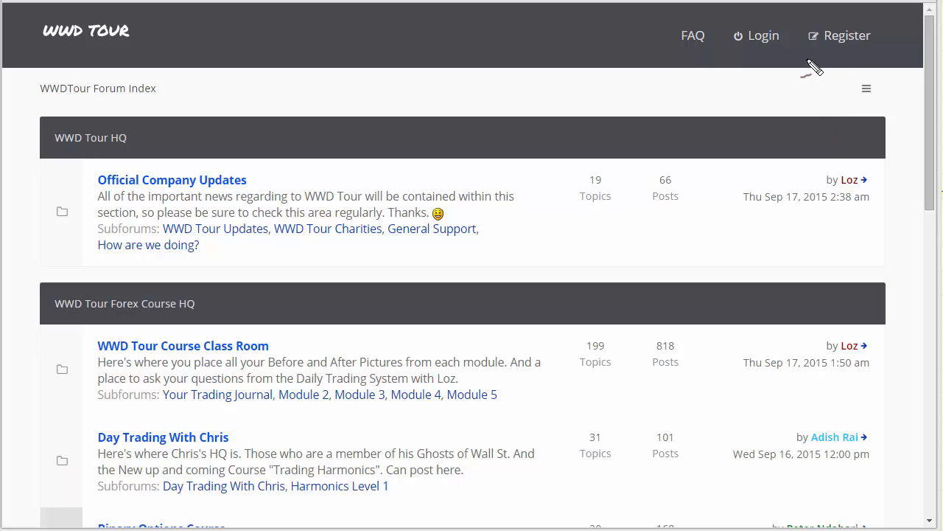
Mark the Register link and the latest poster's name in the second Forex Course HQ forum with red pen underlines
drag(806, 55, 881, 49)
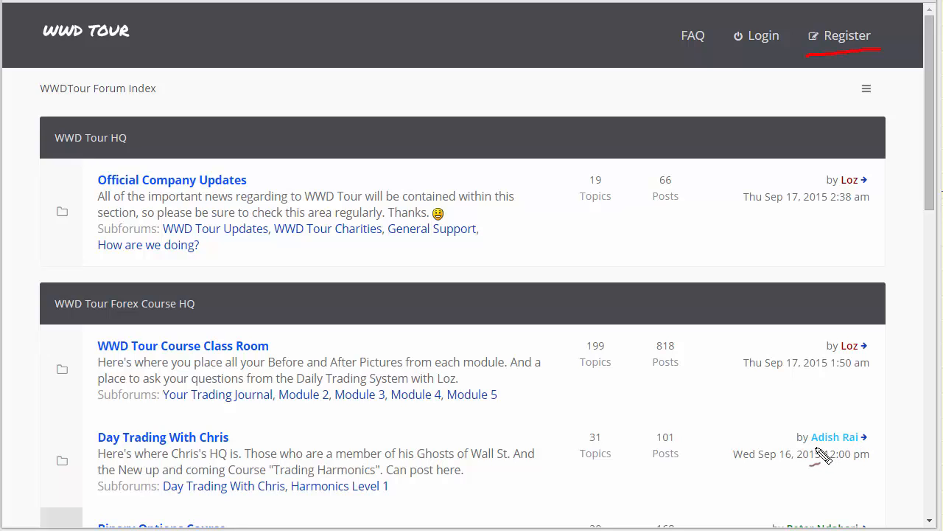
drag(815, 446, 853, 446)
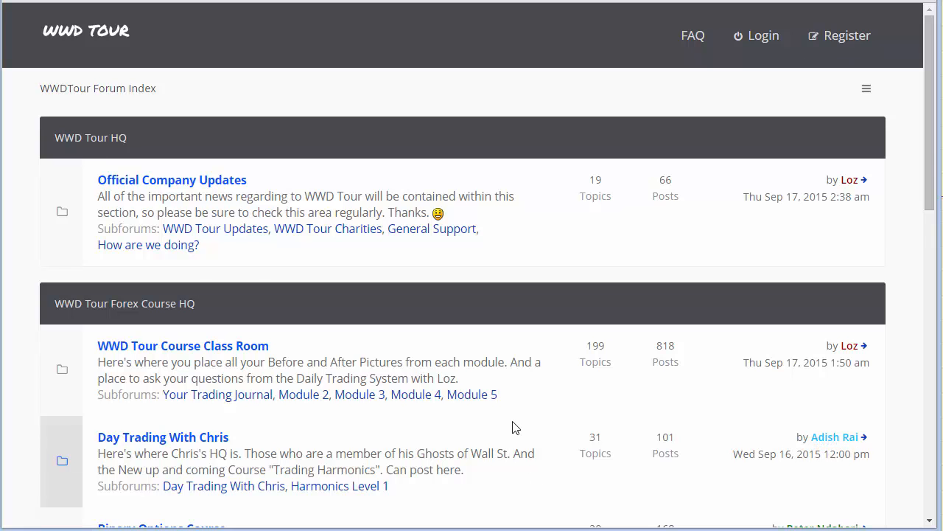
Examine the Forex HQ and Lounge sections, the Who is online legend and the forum totals at the end of the index
scroll(513, 431, down, 10)
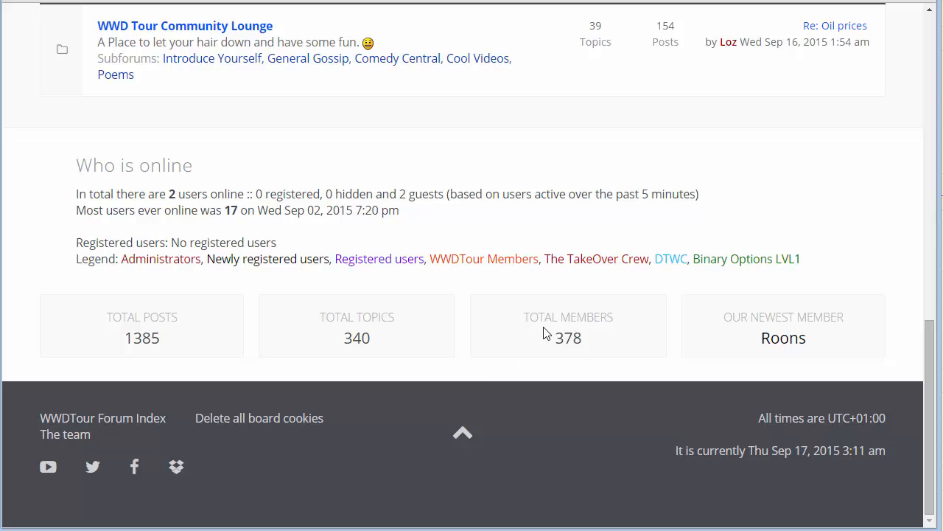
scroll(402, 197, up, 3)
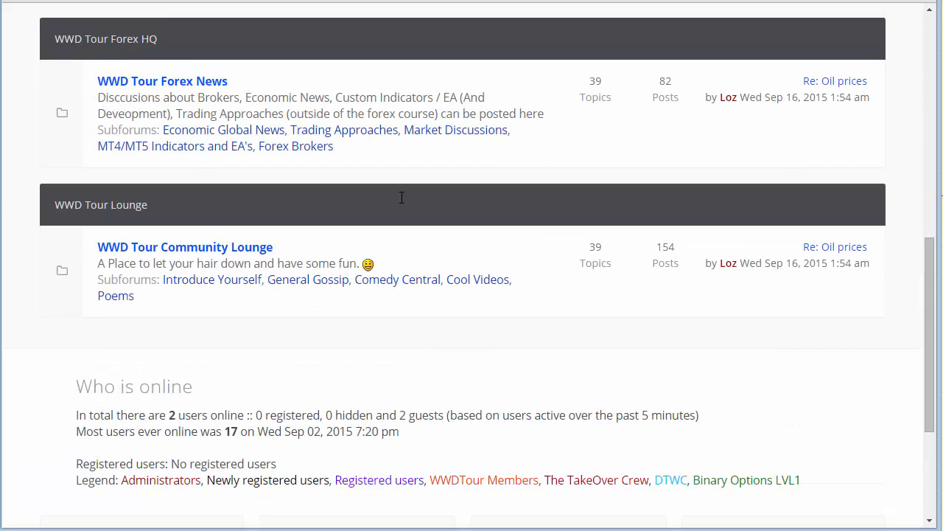
scroll(402, 197, up, 3)
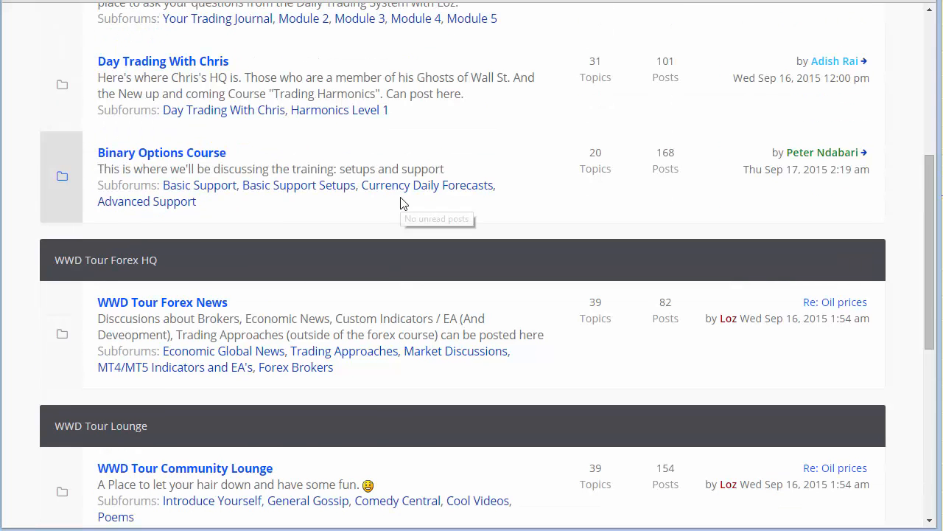
scroll(402, 202, down, 1)
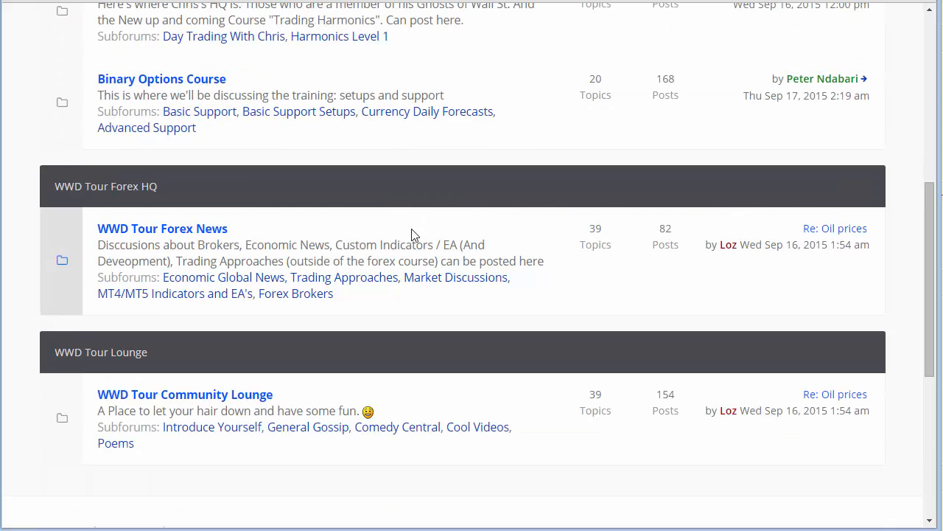
scroll(364, 236, down, 3)
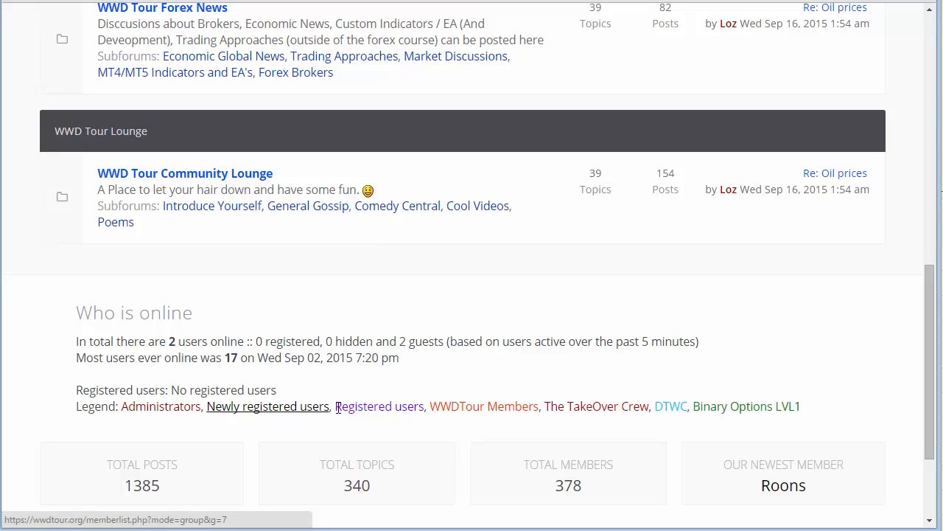
scroll(343, 412, up, 2)
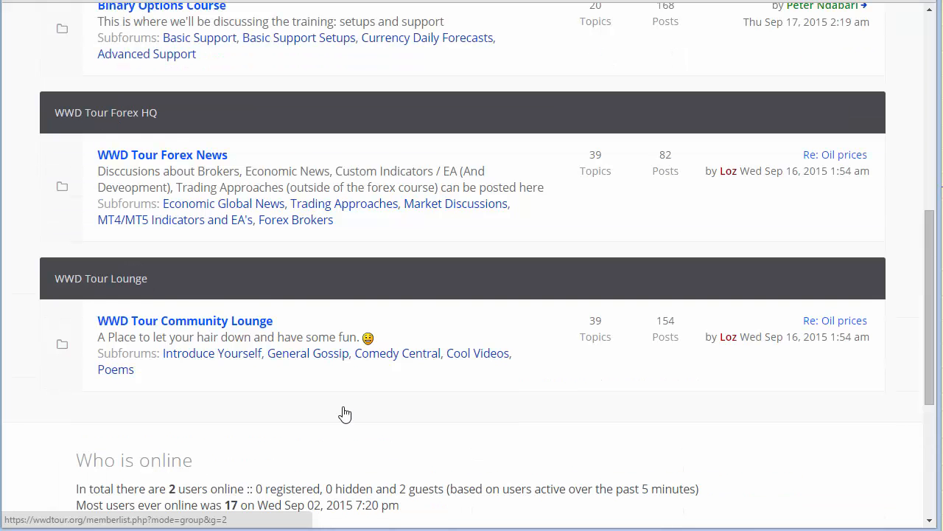
scroll(244, 390, up, 1)
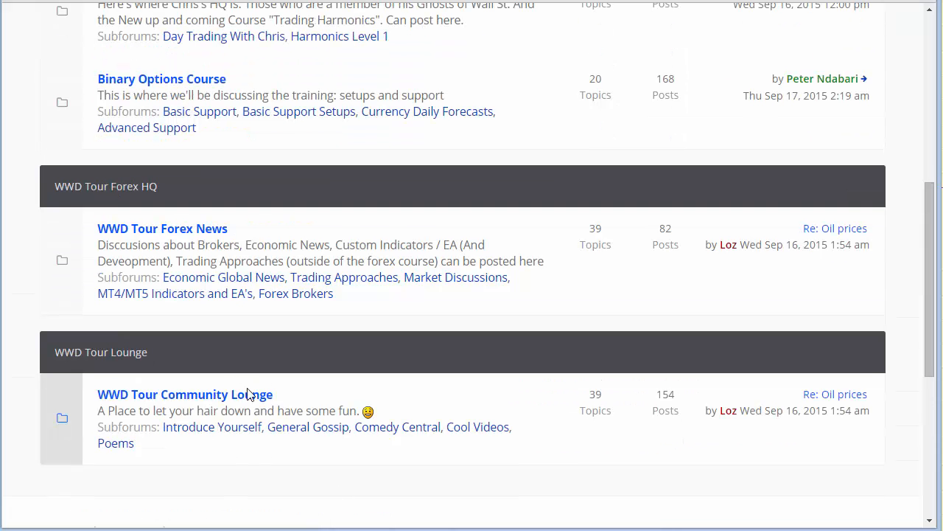
Highlight each forum entry's text in turn, from WWD Tour Forex News up to Official Company Updates, and clear the selection
triple_click(124, 421)
drag(364, 326, 93, 233)
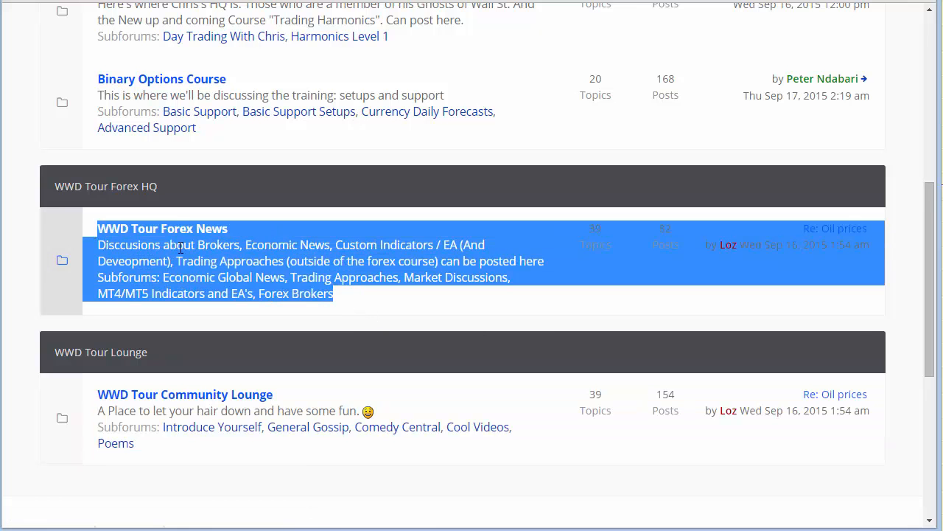
scroll(362, 276, up, 3)
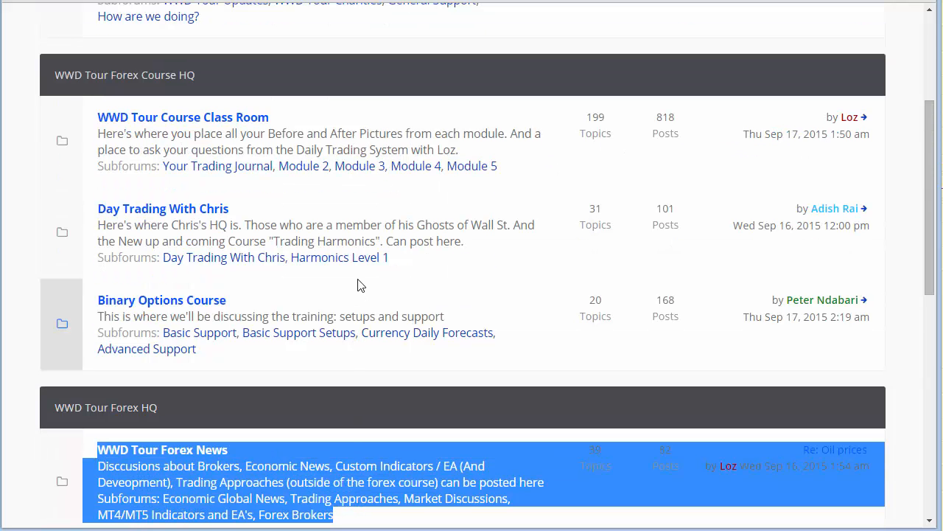
click(300, 290)
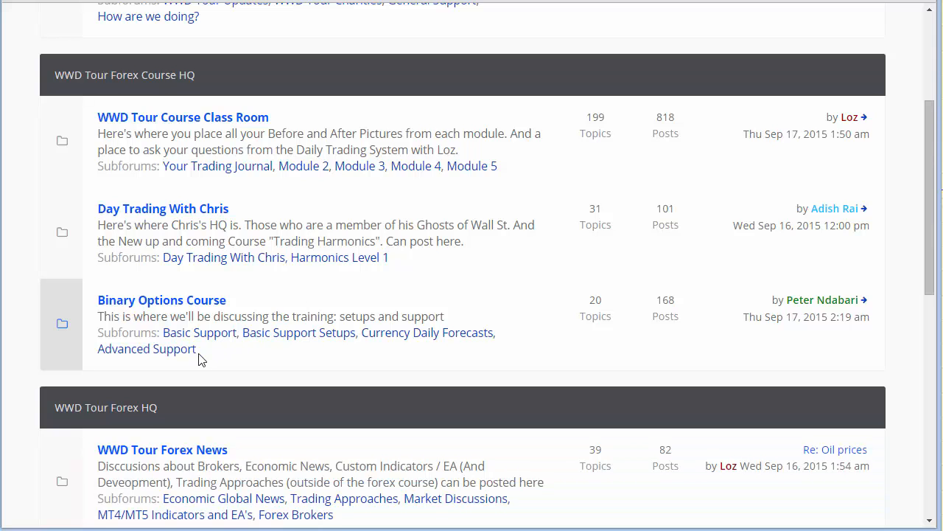
drag(219, 349, 105, 299)
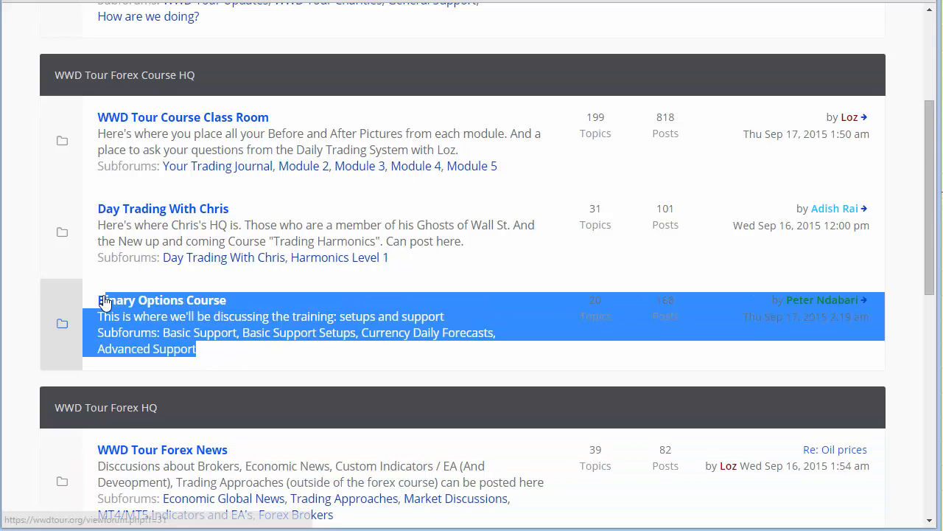
drag(413, 263, 107, 214)
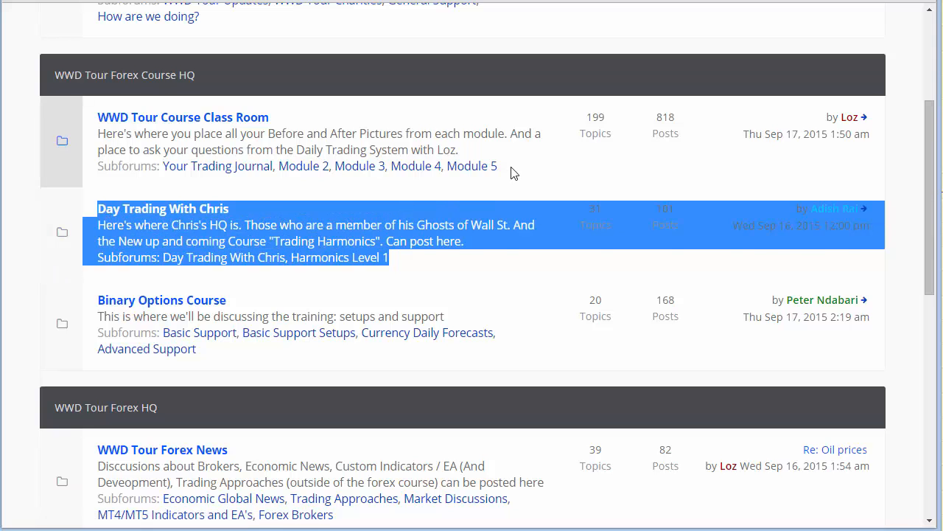
drag(511, 172, 96, 117)
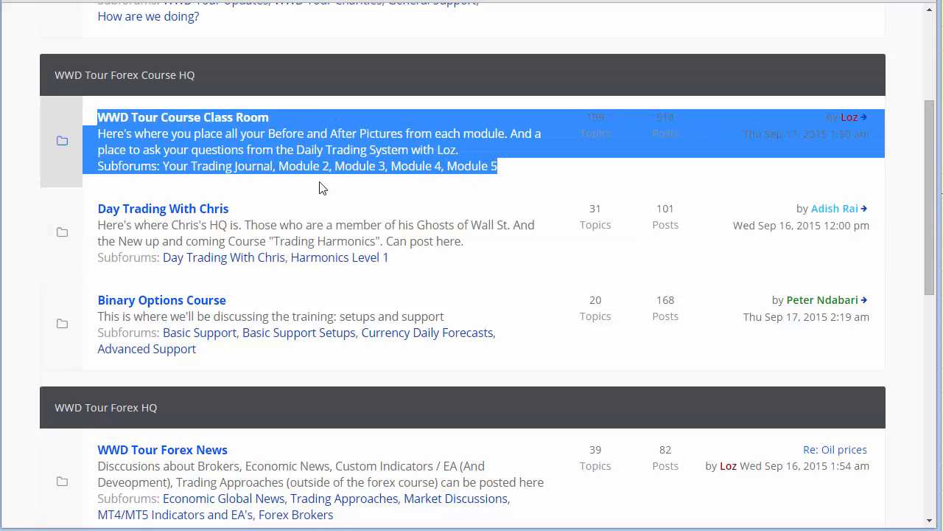
scroll(335, 203, up, 3)
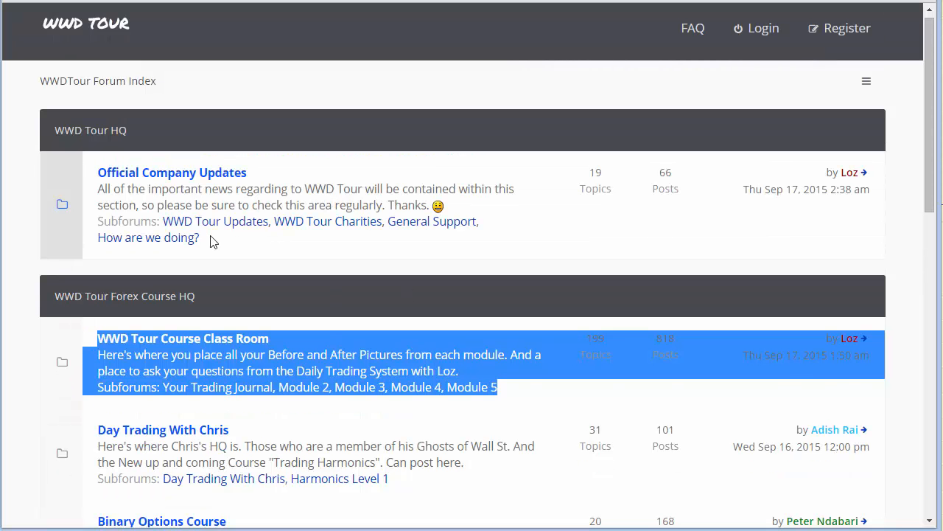
drag(211, 242, 99, 173)
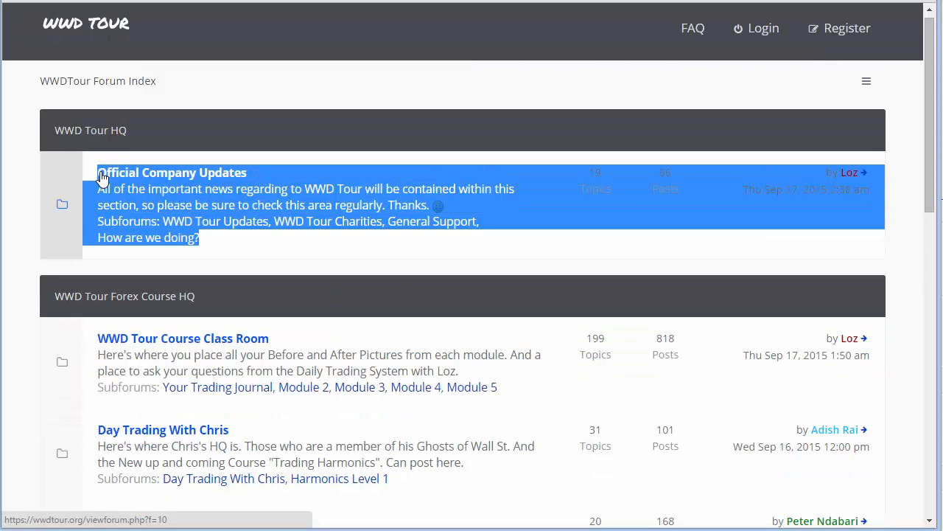
click(283, 259)
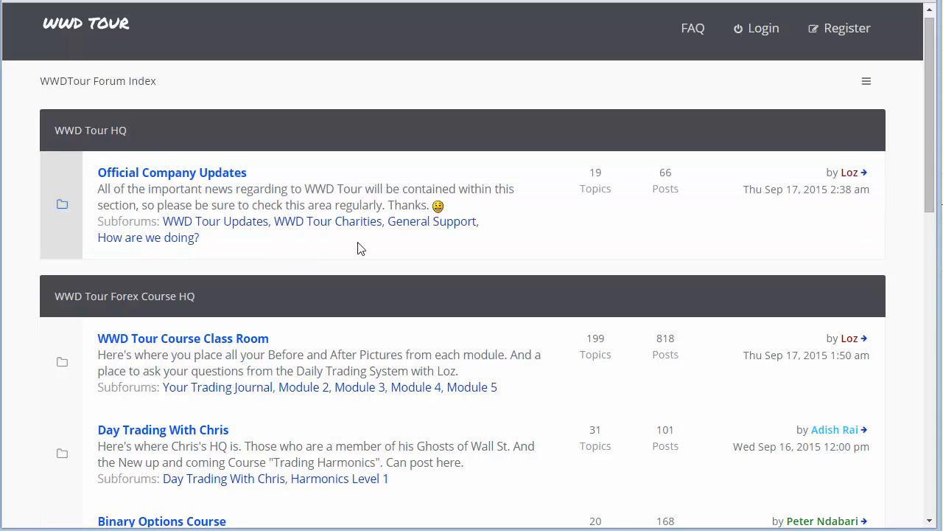
Start a new forum registration and agree to the terms to reach the account details form
click(833, 38)
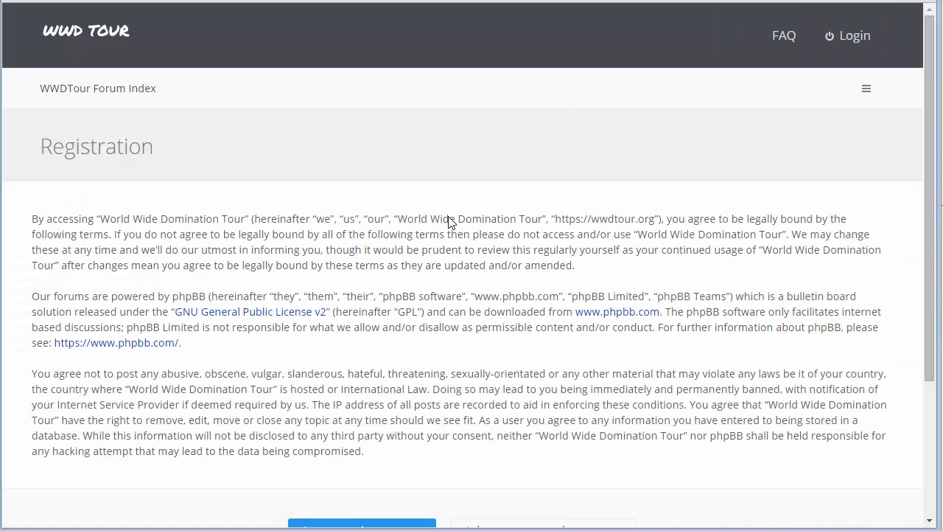
scroll(415, 287, down, 3)
click(363, 340)
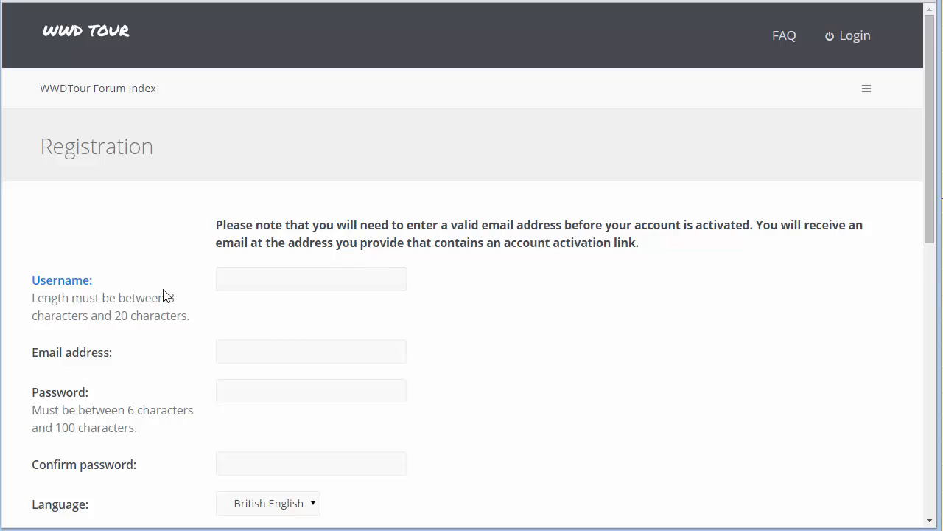
Underline "contains an account activation link" in the registration notice with the red pen and clear the annotation
scroll(164, 290, down, 1)
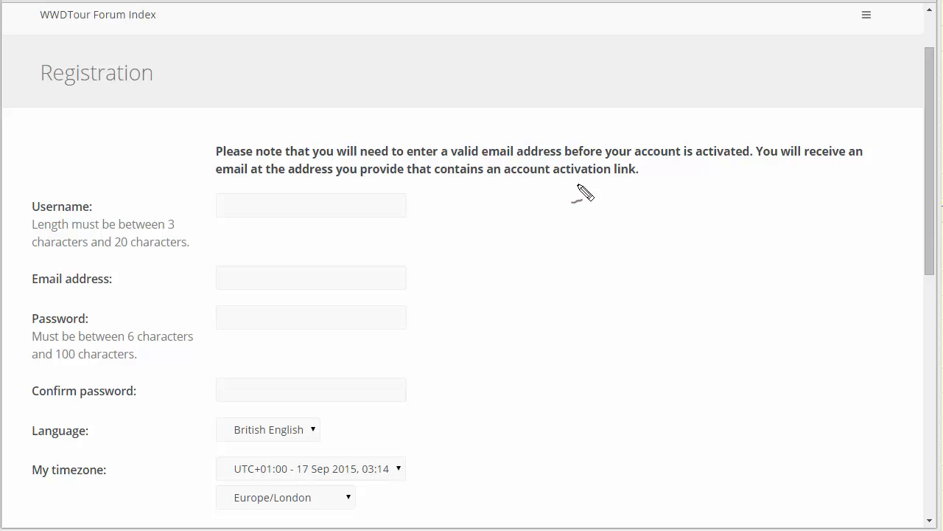
drag(436, 176, 637, 181)
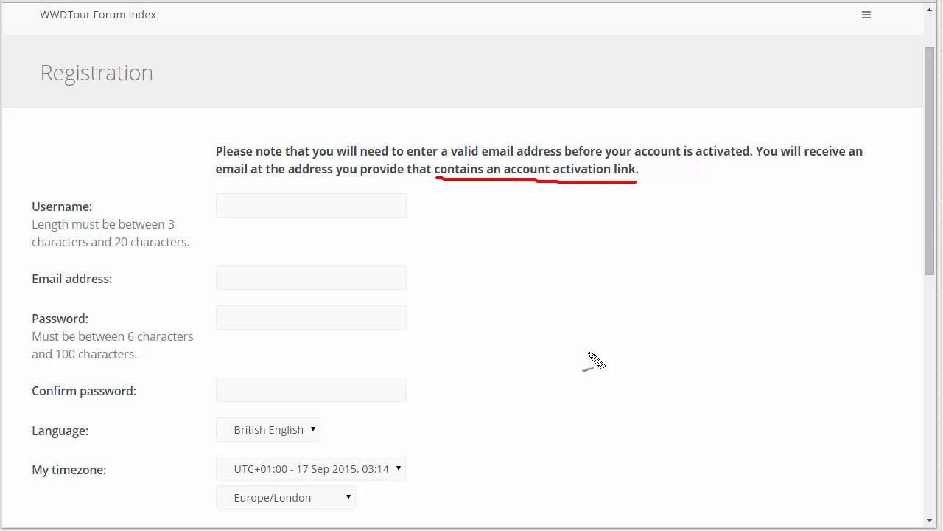
key(Escape)
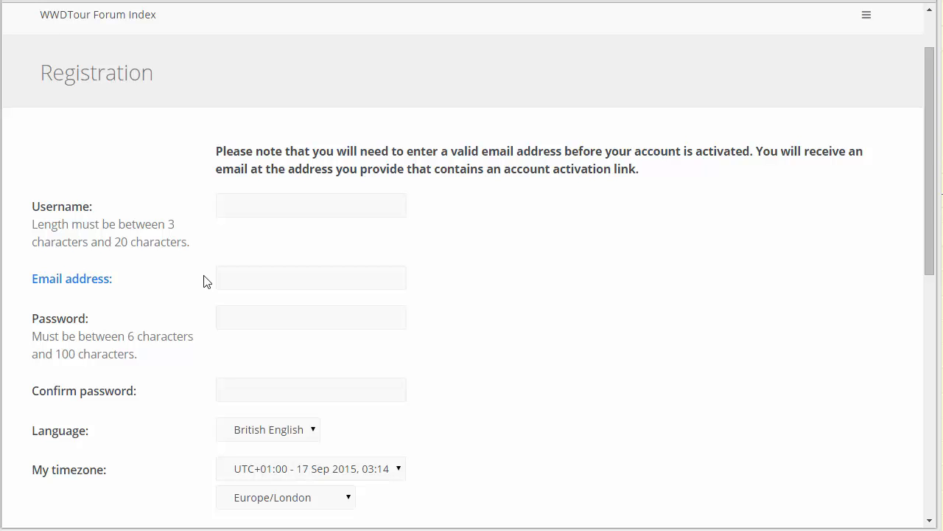
Leave the blank registration form and return to the forum index
scroll(375, 139, up, 2)
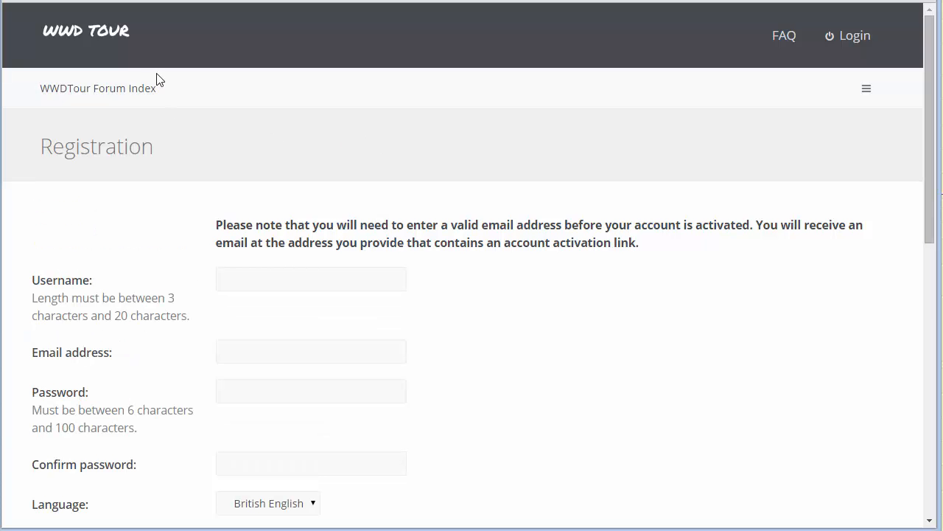
click(101, 35)
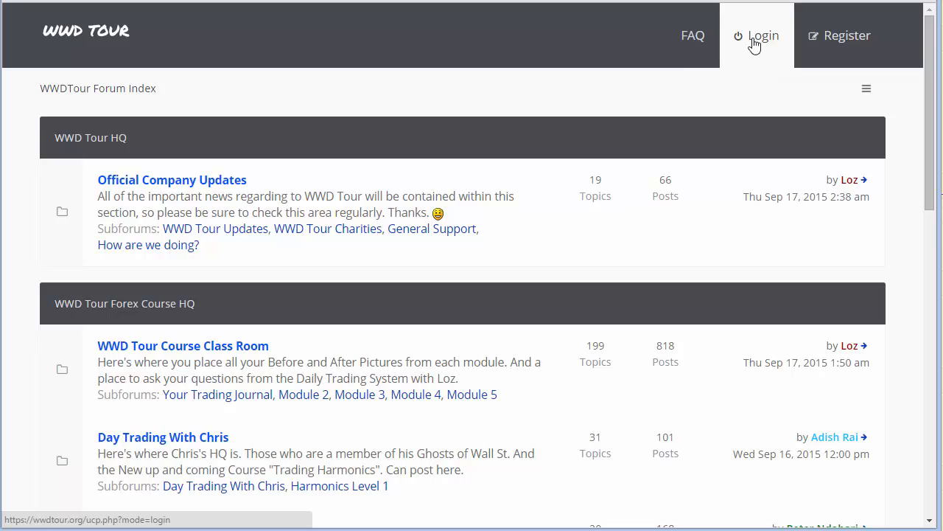
Log in to the forum with the saved credentials and Remember me enabled, briefly underlining the "I forgot my password" link in red
click(753, 43)
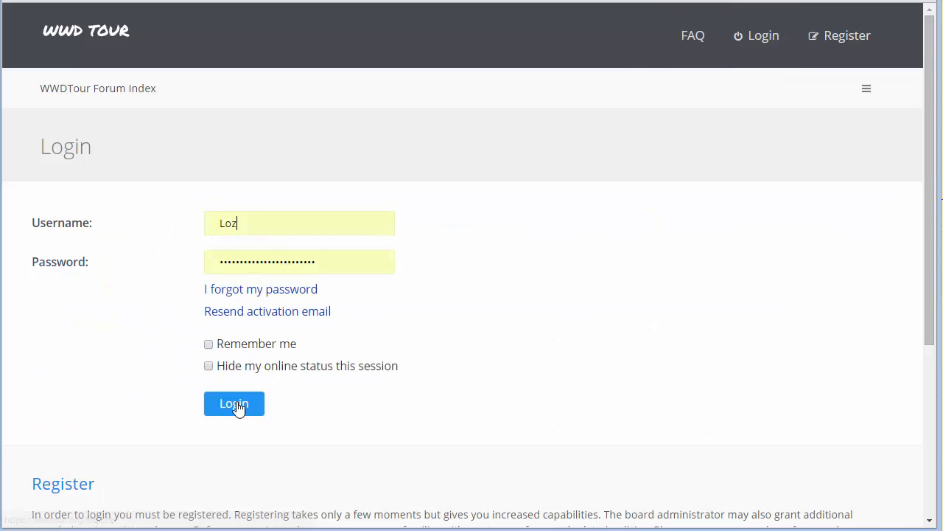
click(209, 344)
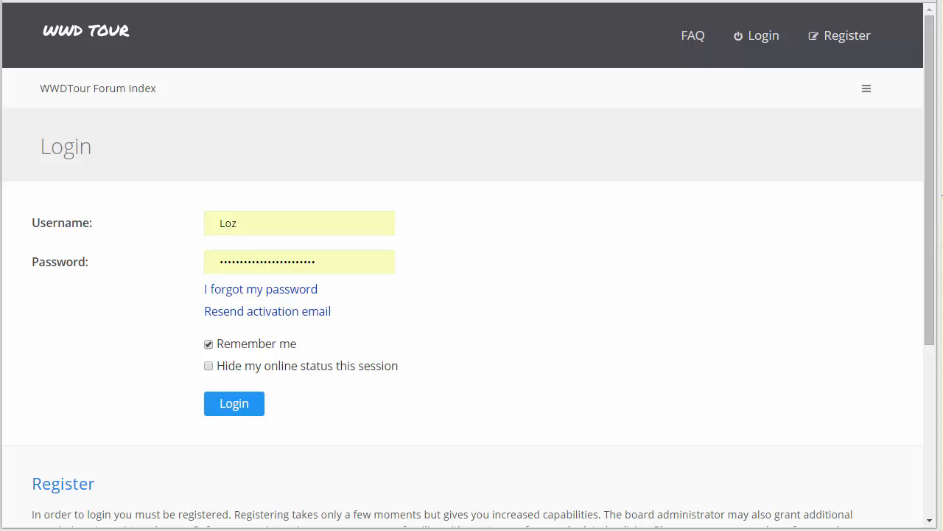
drag(200, 300, 322, 302)
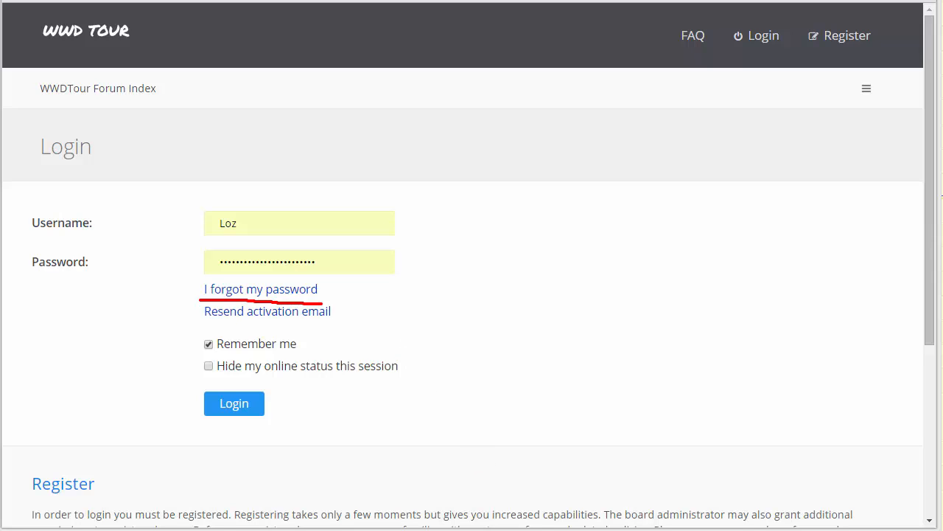
key(Escape)
click(243, 406)
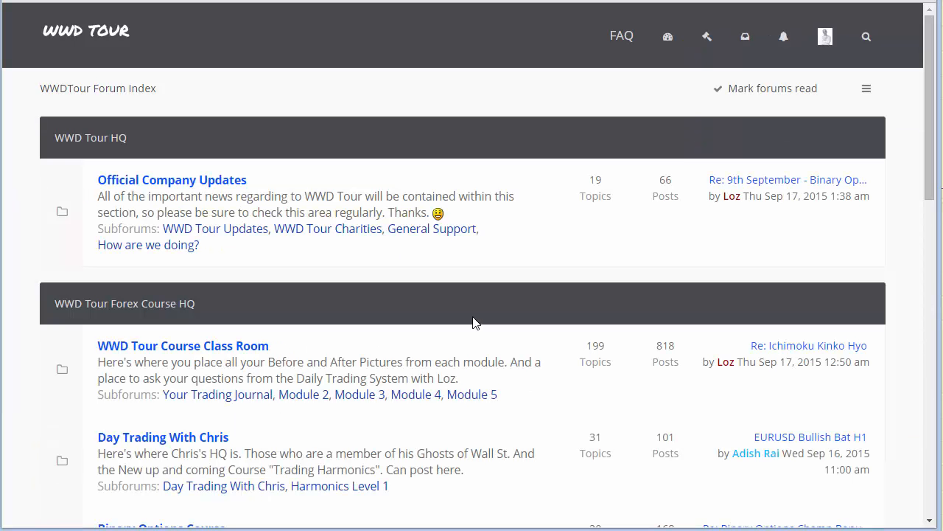
Open the account's User Control Panel and go to its Edit profile page
click(825, 44)
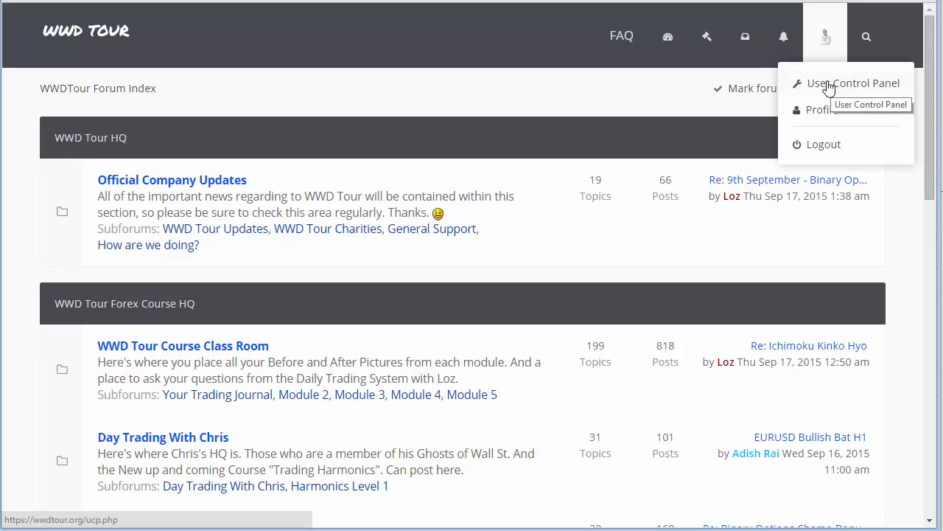
click(463, 109)
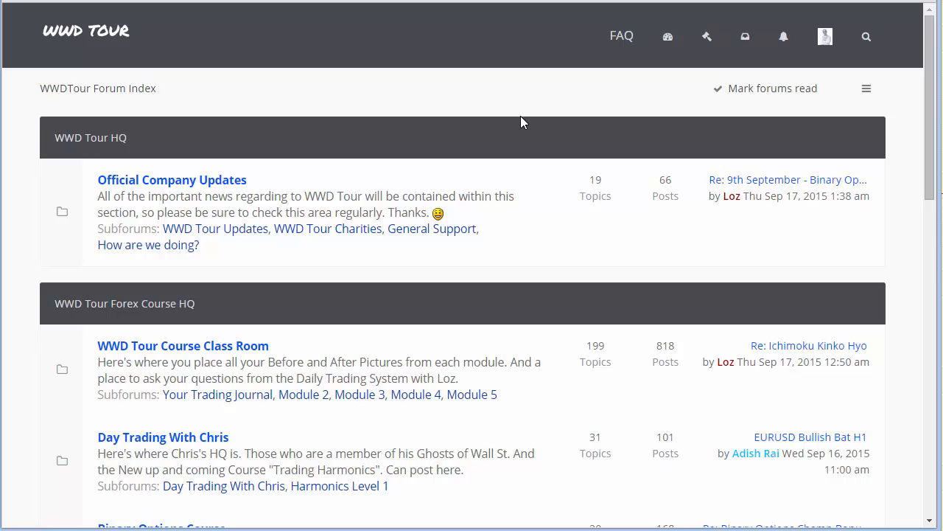
click(824, 39)
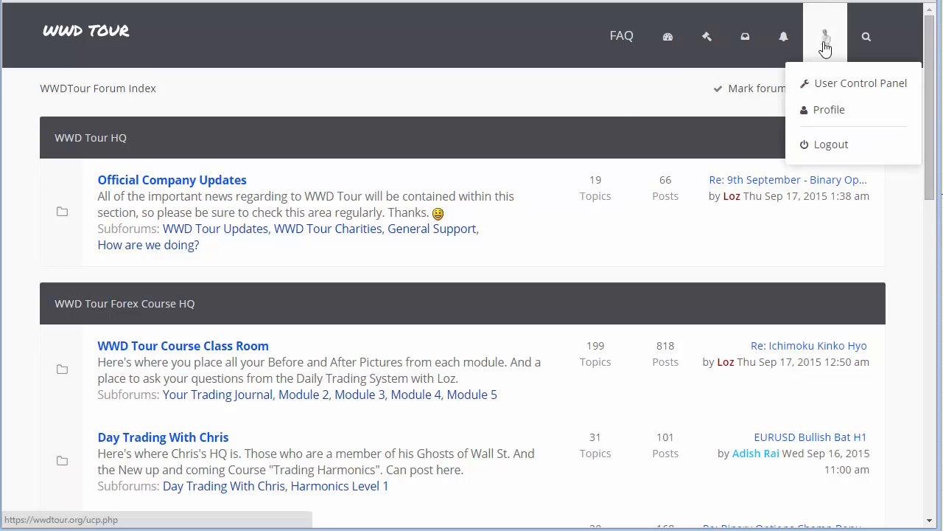
click(815, 86)
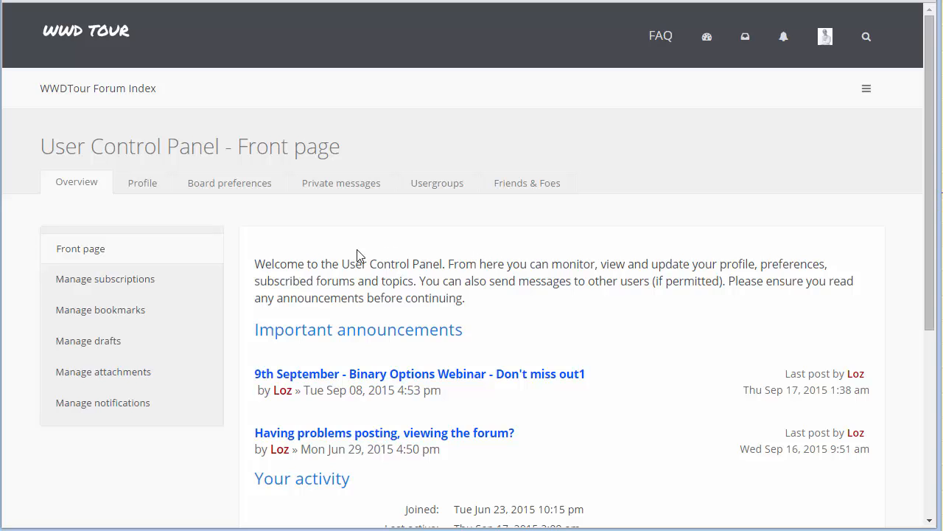
click(143, 190)
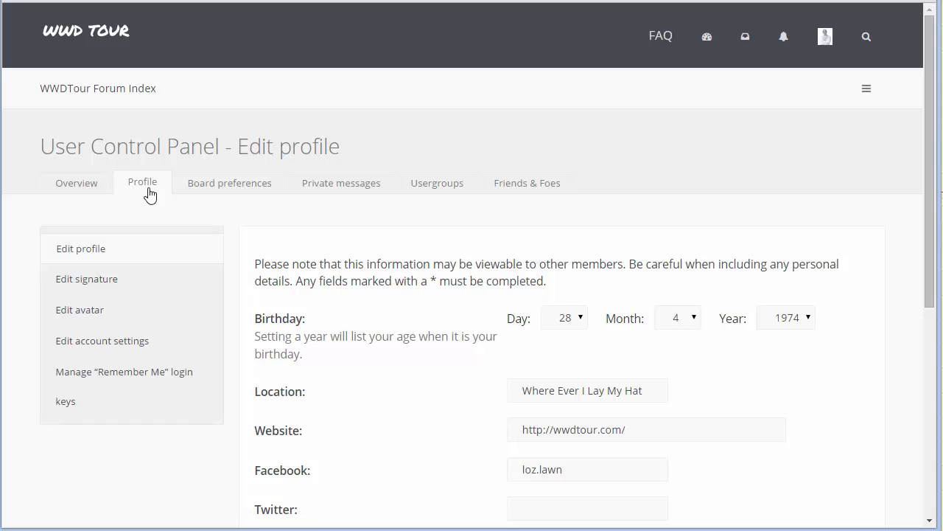
Highlight the Facebook entry in the profile form and mark the matching ending of the Facebook page's address before returning to the forum
scroll(385, 352, down, 2)
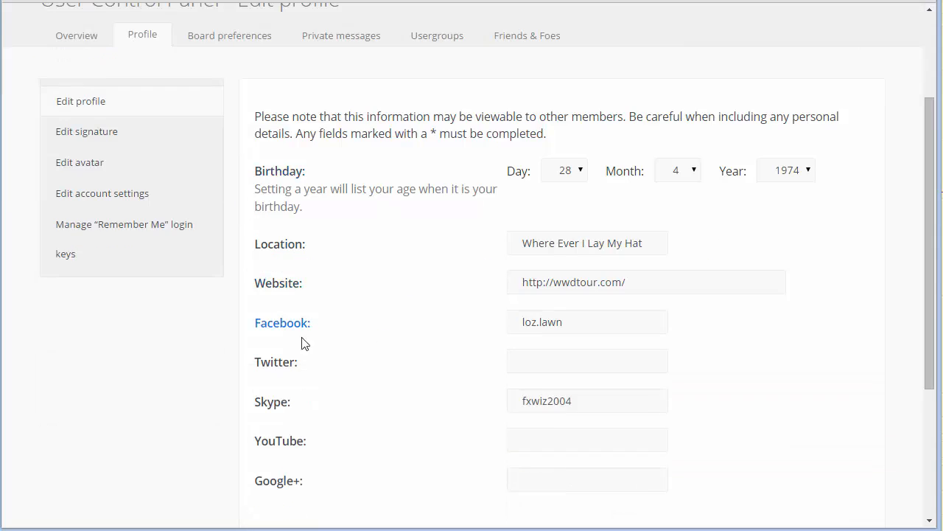
drag(584, 319, 499, 338)
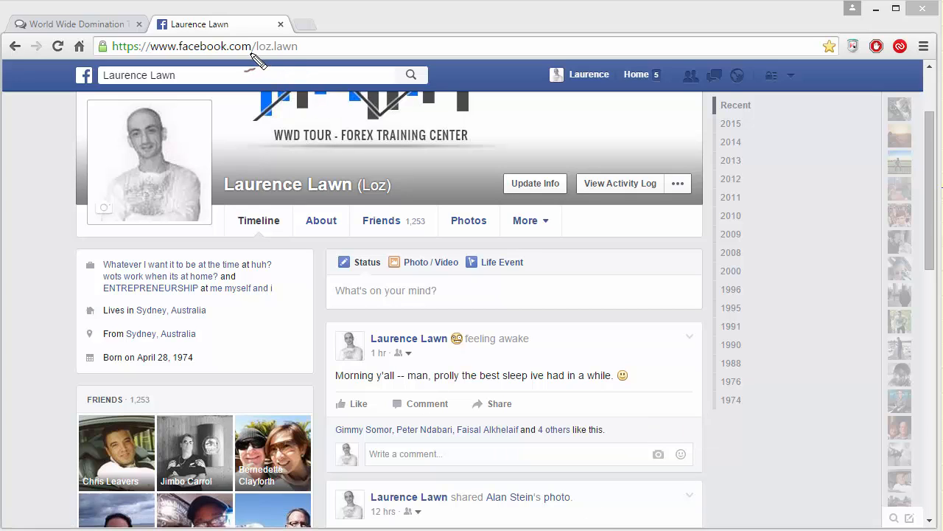
drag(255, 51, 298, 51)
click(100, 22)
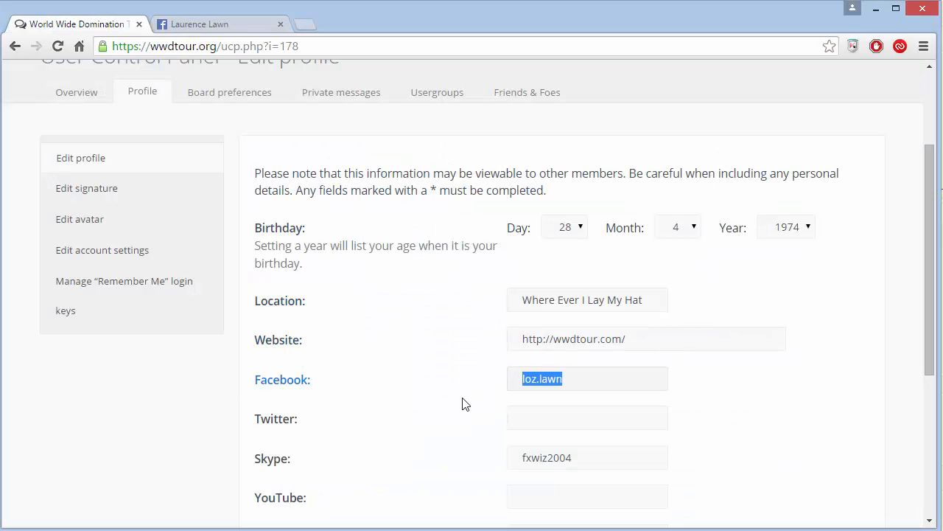
Open the Edit avatar page and look over the current image and avatar upload options
scroll(376, 331, up, 2)
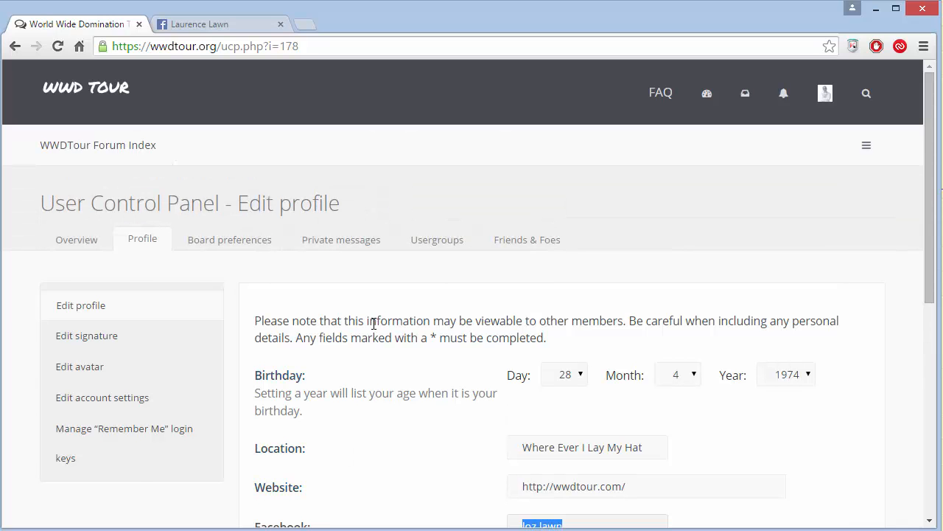
click(96, 366)
scroll(295, 347, down, 2)
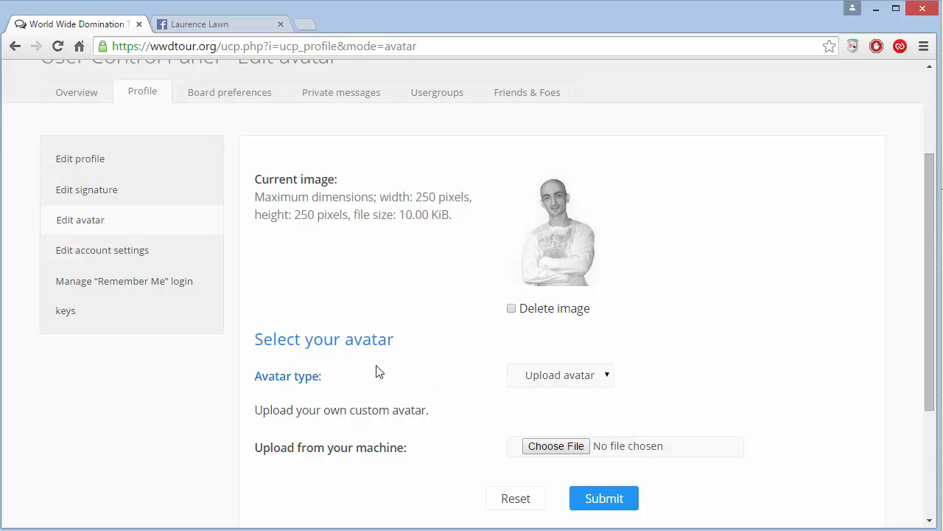
scroll(377, 371, down, 3)
scroll(349, 340, up, 5)
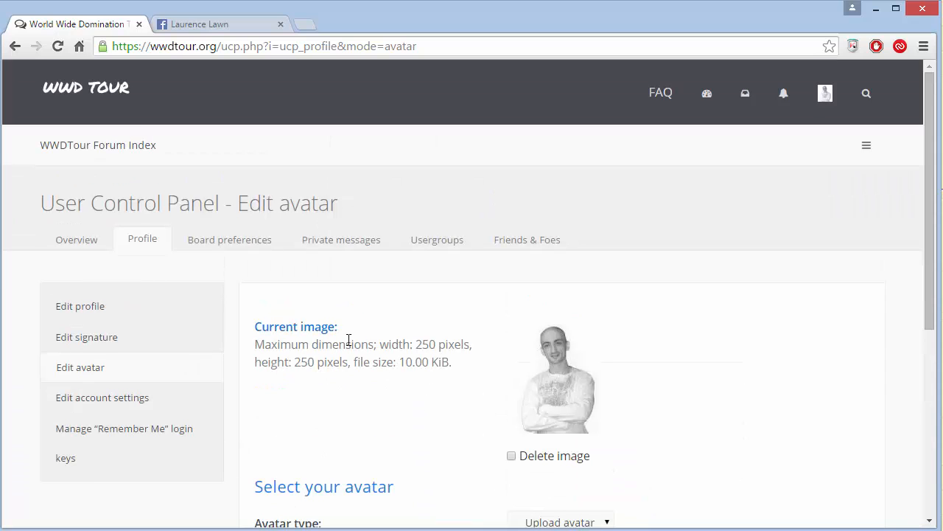
Open Official Company Updates from the forum index and look over its subforums
click(84, 148)
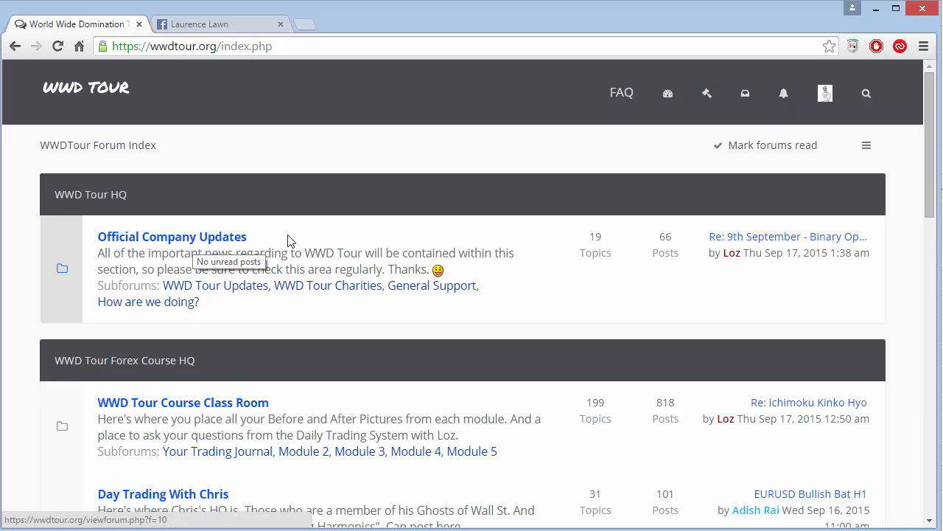
drag(249, 237, 98, 237)
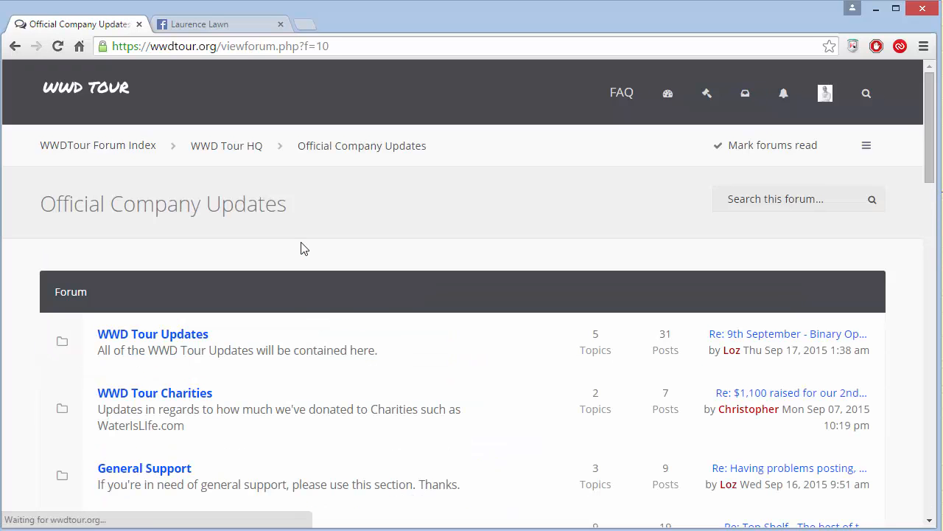
scroll(336, 285, down, 2)
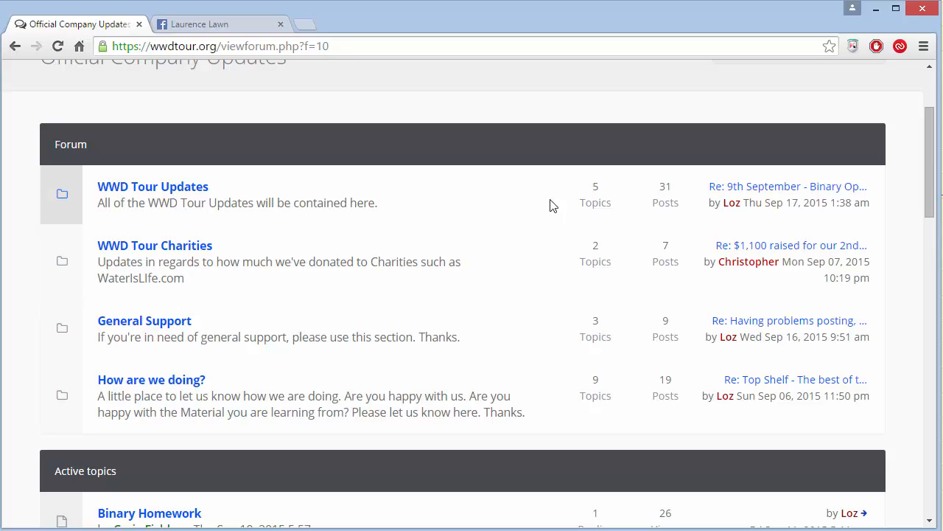
scroll(258, 320, down, 2)
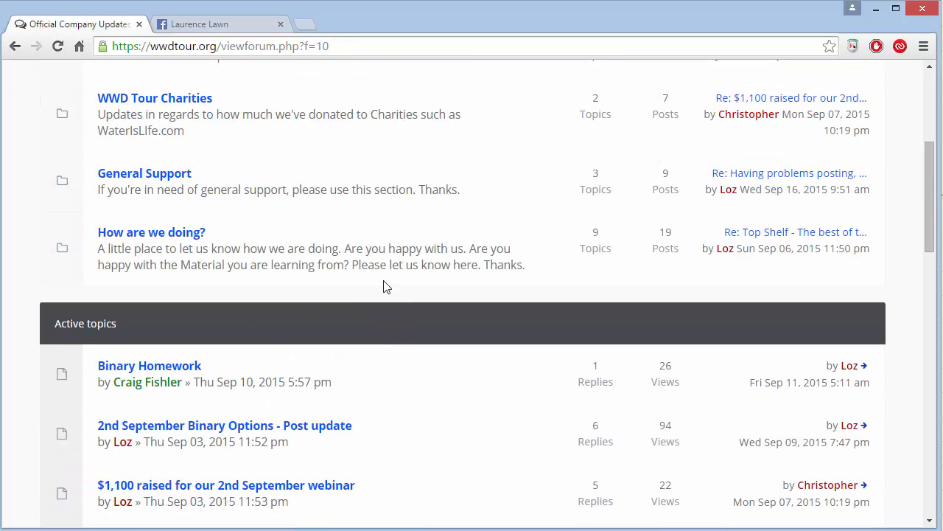
Highlight the Active topics heading and look through the topics listed under it
drag(135, 325, 58, 323)
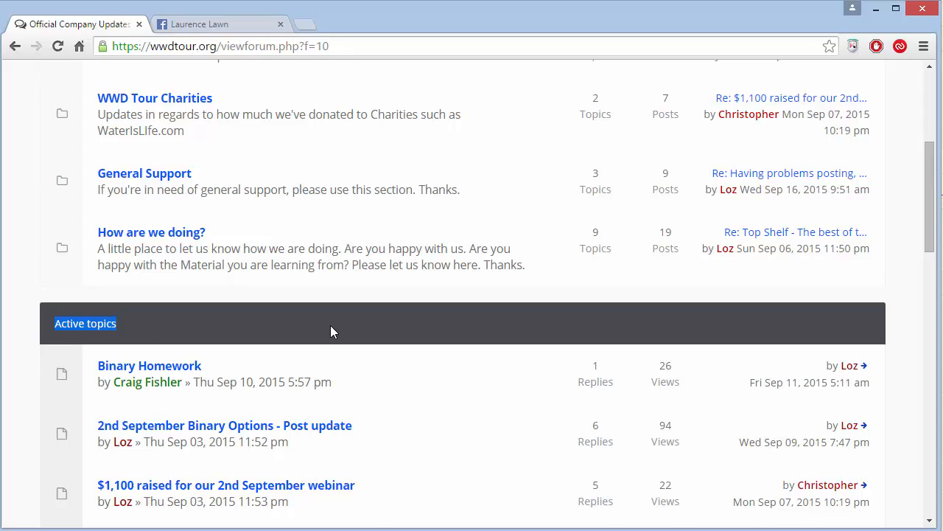
scroll(330, 325, down, 7)
scroll(269, 321, down, 4)
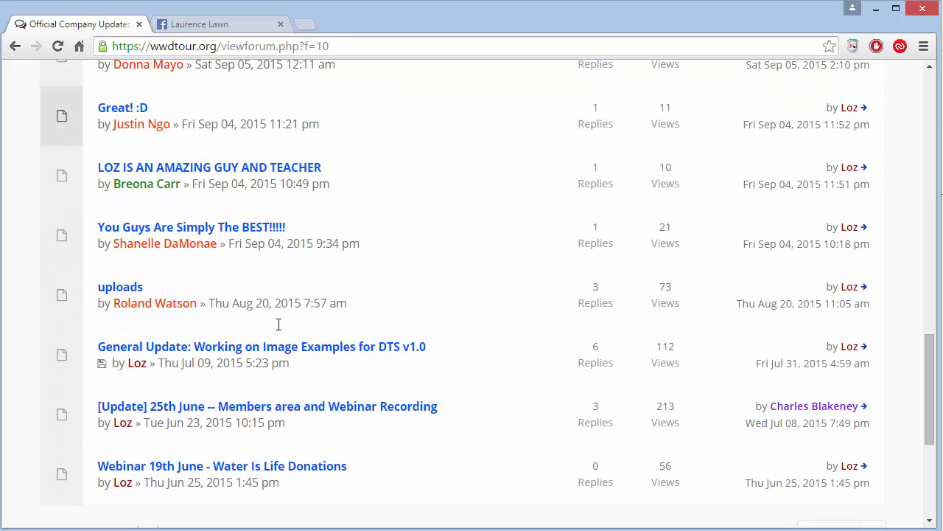
scroll(279, 324, up, 15)
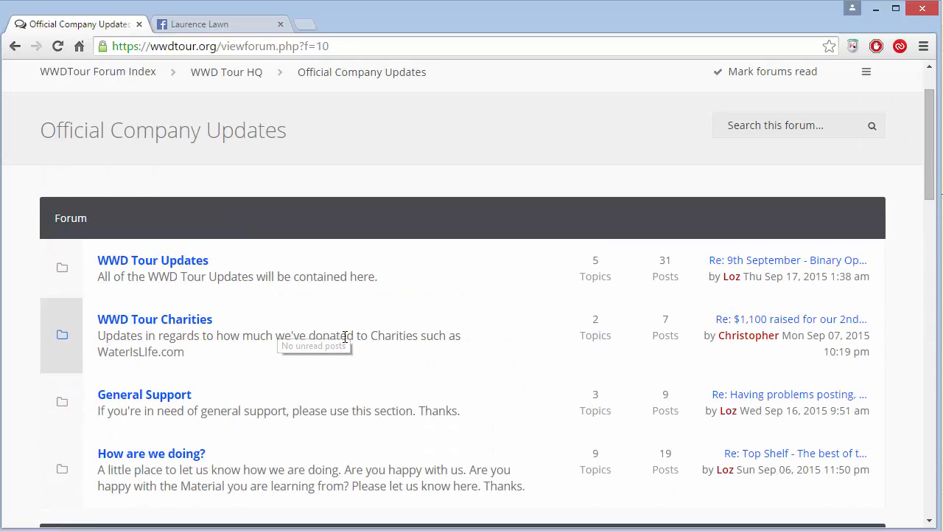
Open the WWD Tour Updates subforum and highlight its Announcements heading and the General Support label on the posting problems announcement
click(162, 267)
scroll(301, 320, down, 3)
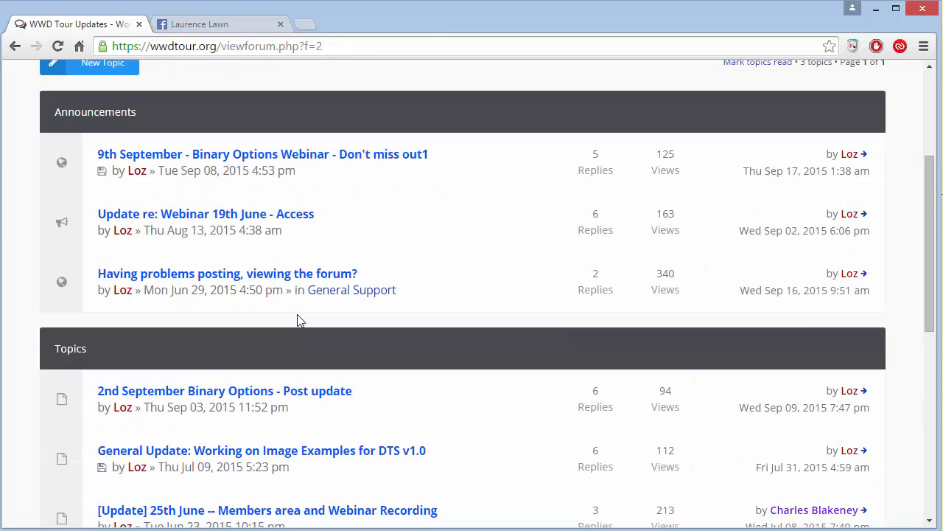
drag(160, 120, 57, 116)
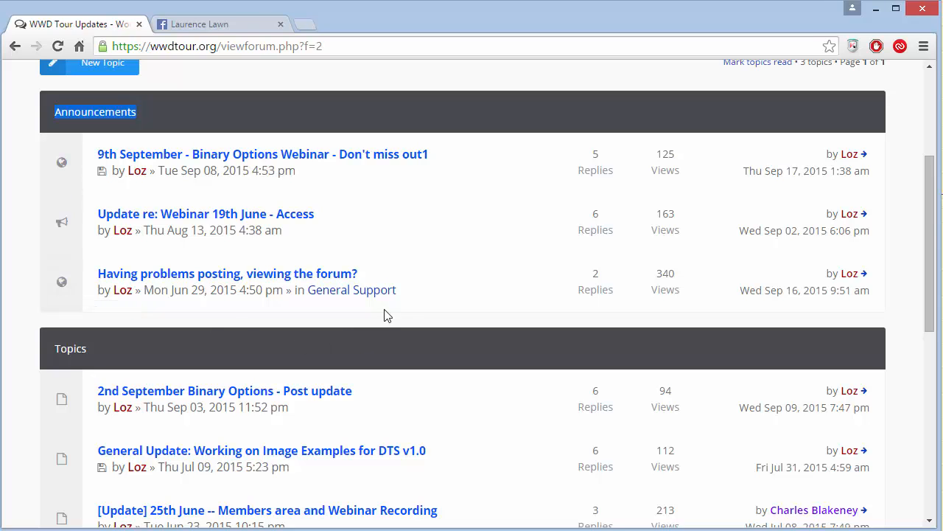
drag(398, 290, 317, 291)
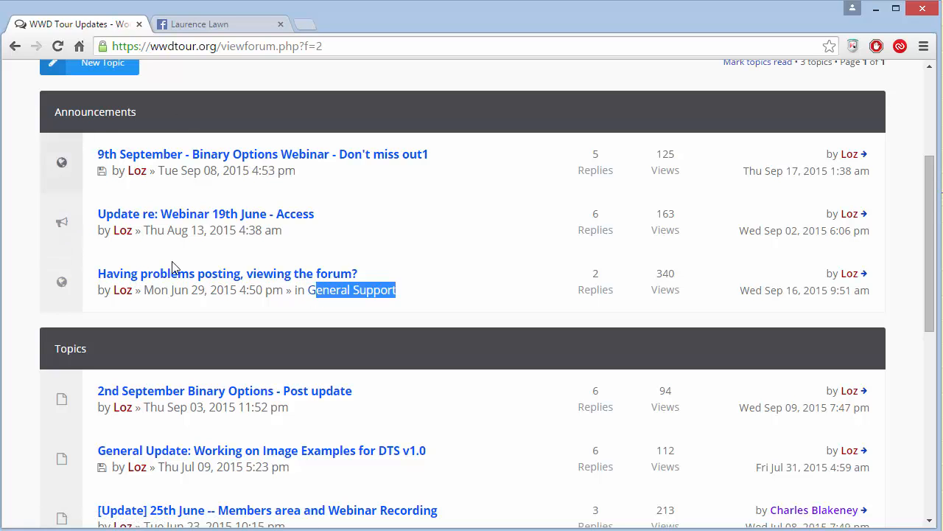
Return to the forum index and open the General Gossip subforum of the WWD Tour Community Lounge
scroll(135, 231, up, 3)
click(77, 153)
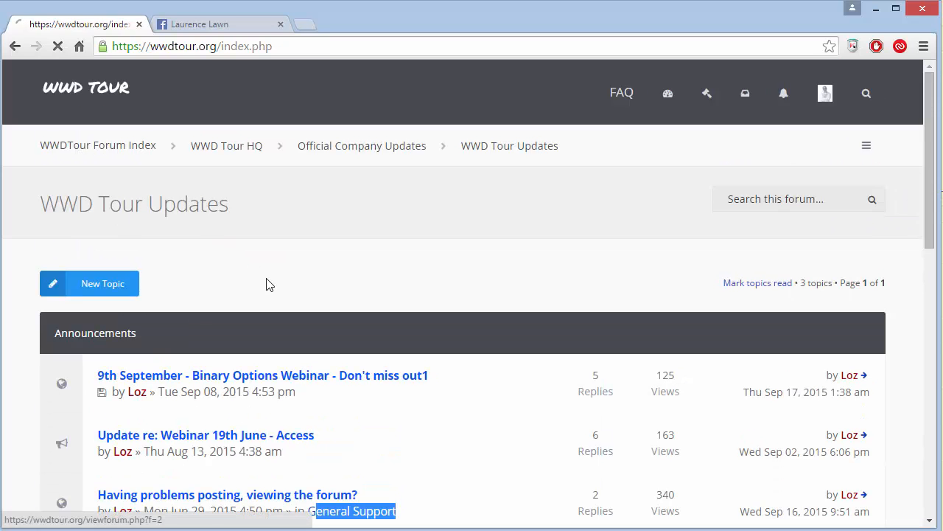
scroll(267, 285, down, 15)
scroll(269, 286, up, 3)
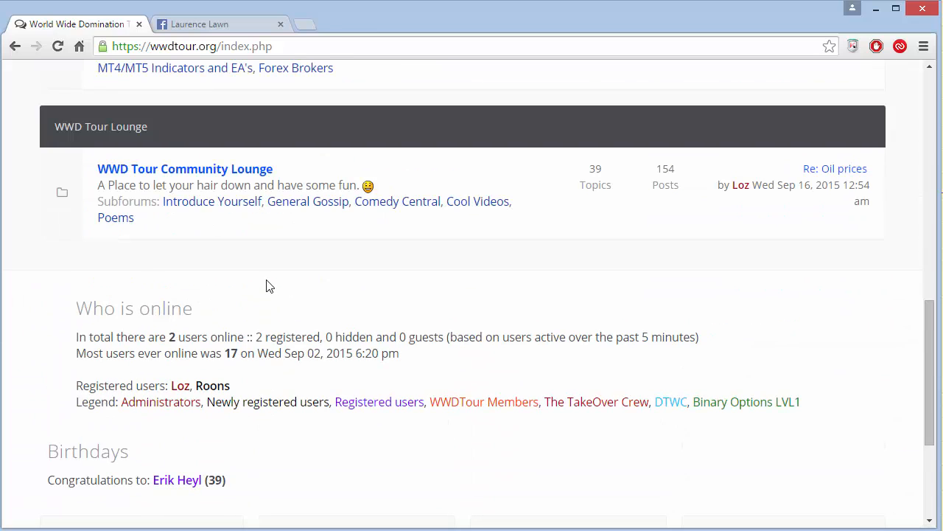
click(295, 206)
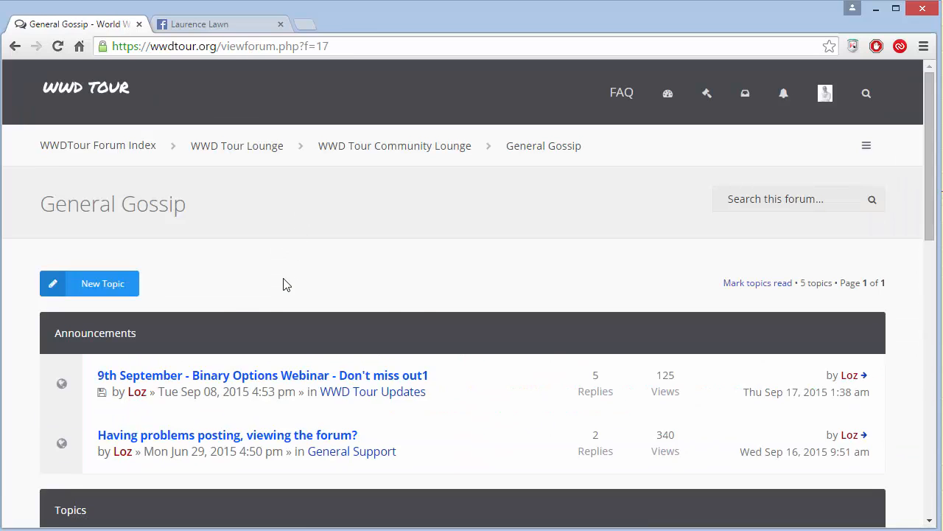
Highlight the WWD Tour Updates and General Support labels on the two announcements in General Gossip
scroll(284, 284, down, 2)
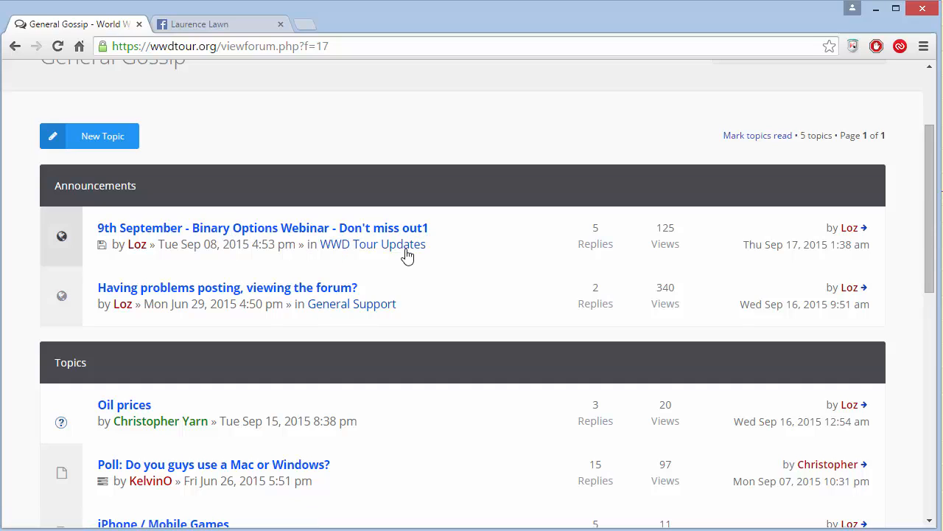
drag(429, 243, 314, 249)
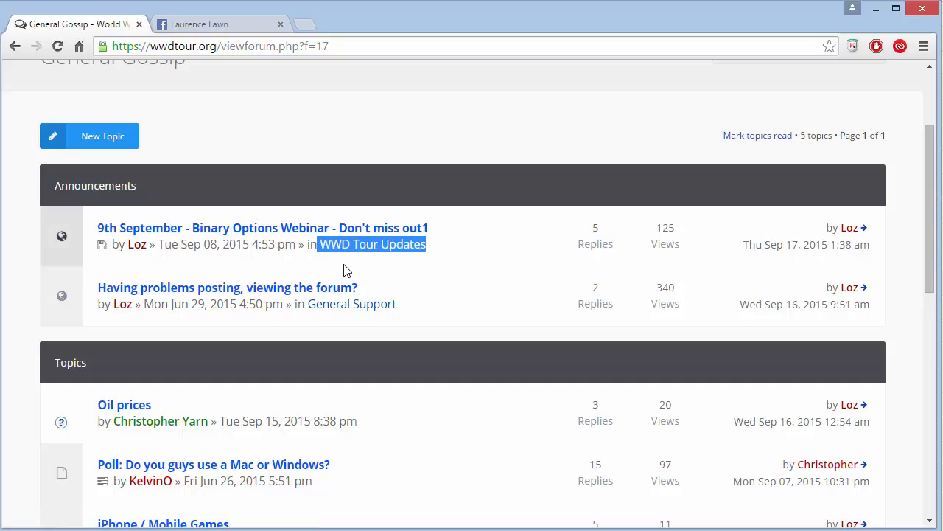
drag(417, 306, 310, 308)
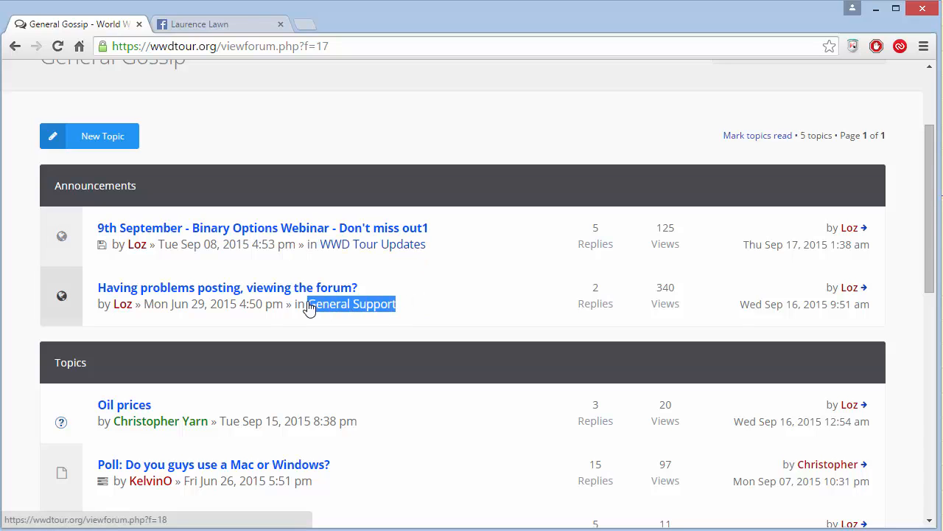
scroll(307, 320, up, 2)
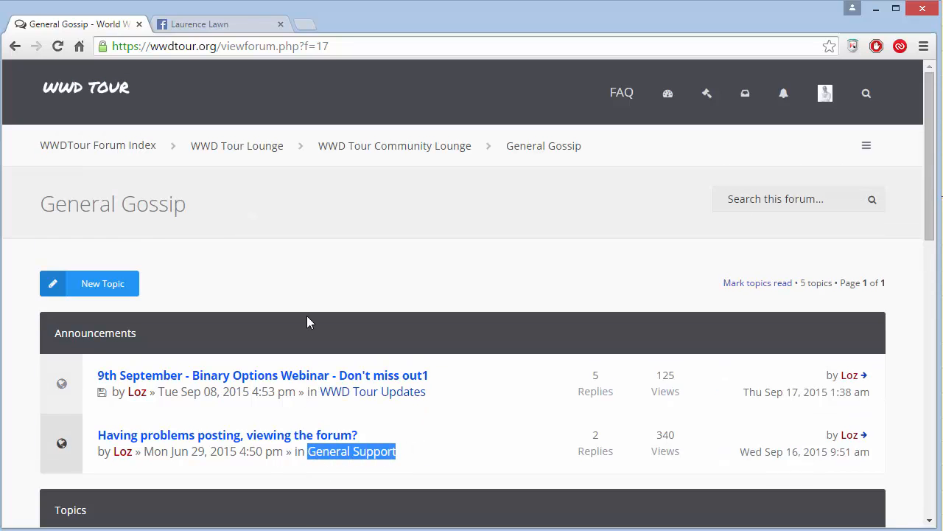
Reopen WWD Tour Updates from the forum index through Official Company Updates and view its Topics list
click(90, 153)
click(157, 243)
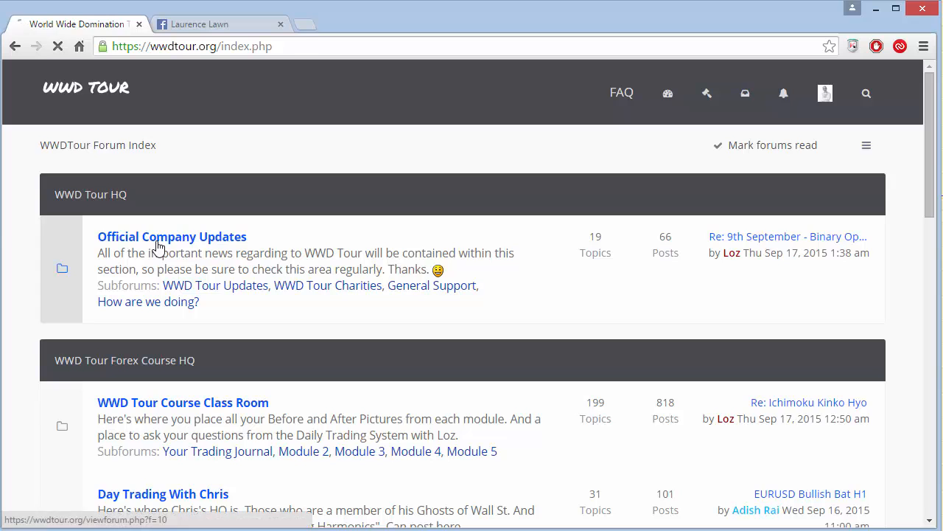
click(227, 334)
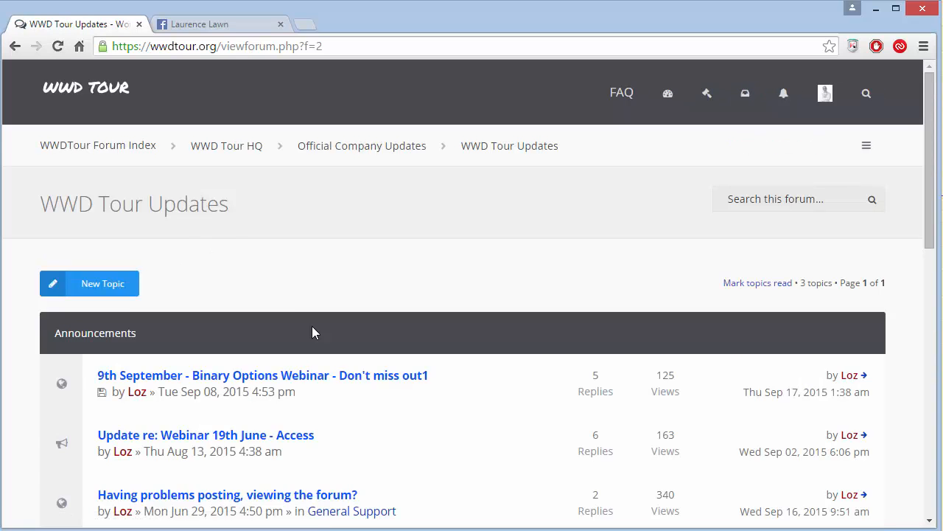
scroll(312, 331, down, 4)
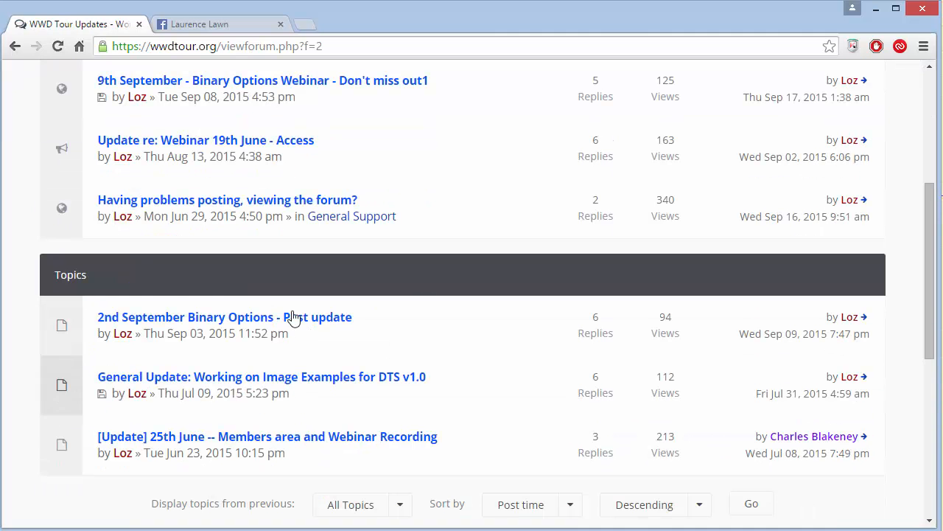
Open the 2nd September Binary Options - Post update topic and look through its post and replies
click(312, 322)
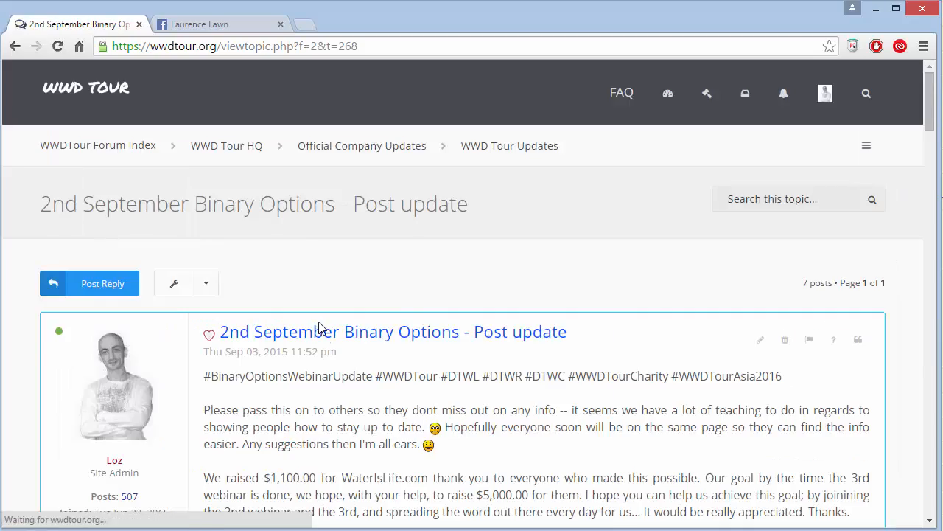
scroll(319, 331, down, 15)
scroll(327, 337, down, 10)
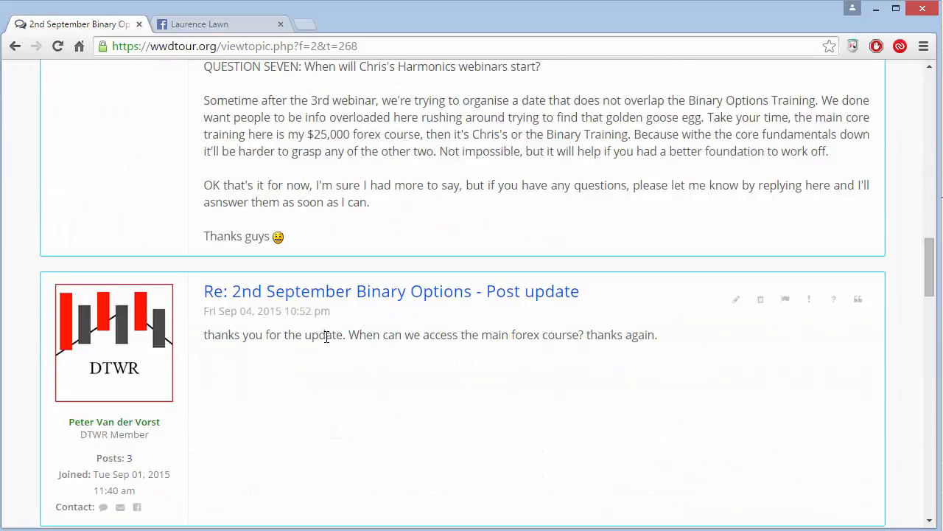
scroll(328, 342, up, 20)
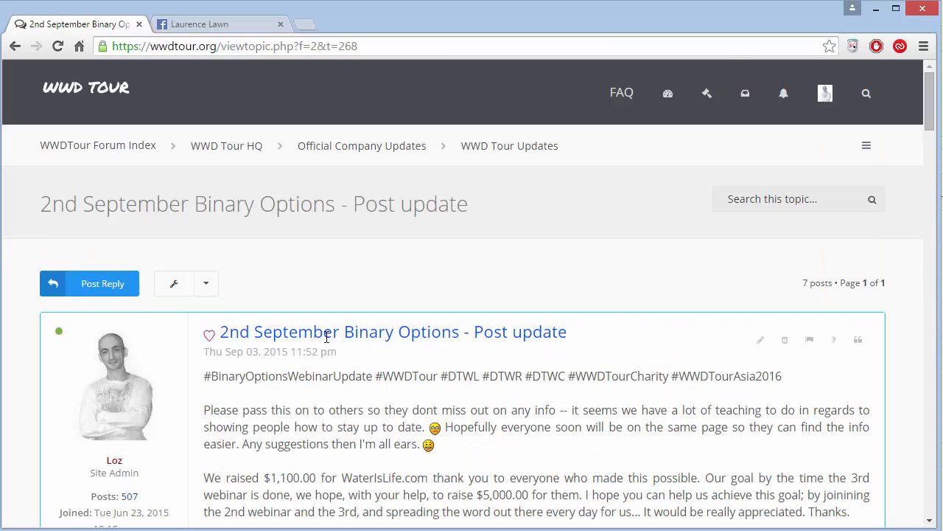
Return to the forum index and highlight the subforum links listed under WWD Tour Course Class Room
click(132, 154)
scroll(312, 319, down, 2)
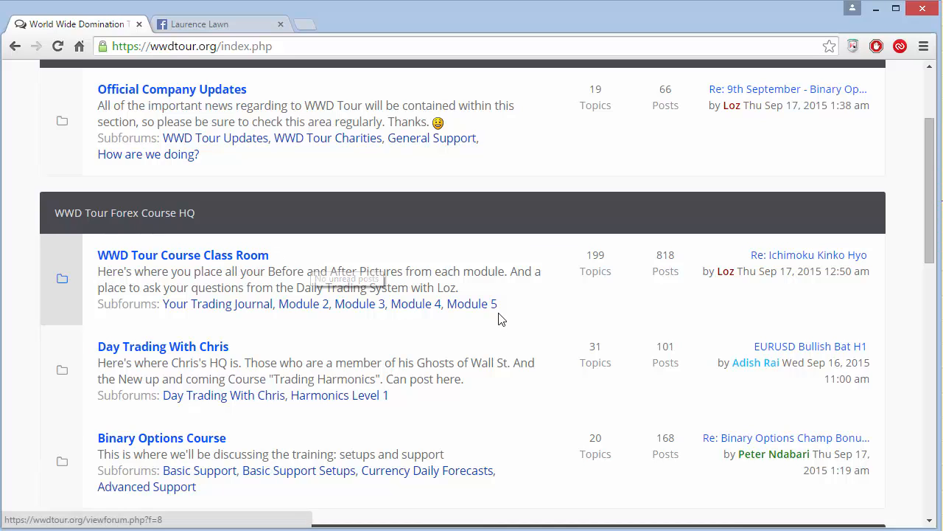
drag(498, 306, 168, 304)
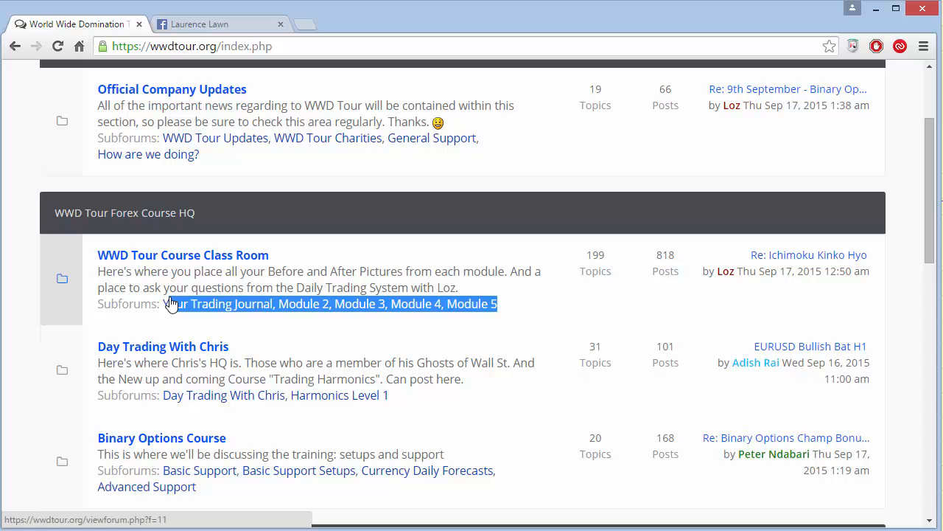
click(263, 273)
Open the Module 2 subforum of WWD Tour Course Class Room and look through its announcements and topics
click(254, 258)
scroll(247, 315, down, 3)
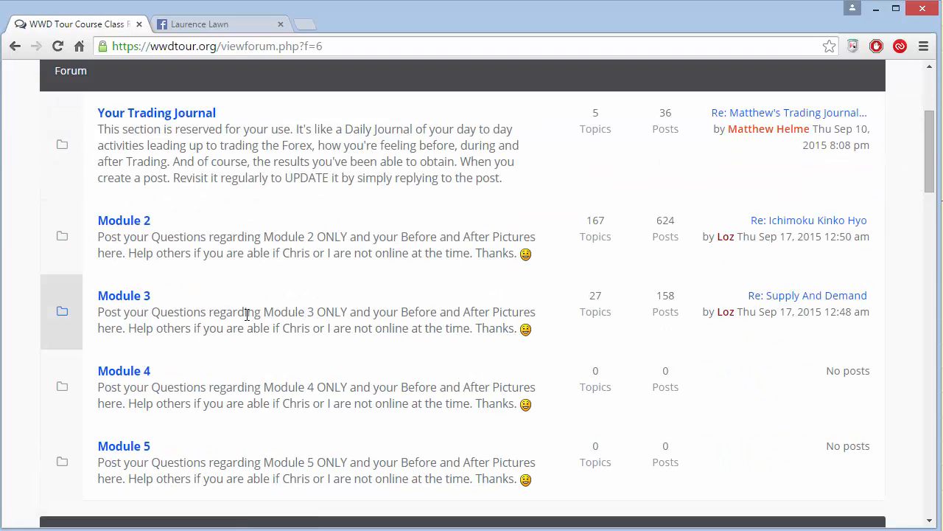
click(135, 224)
scroll(315, 339, down, 3)
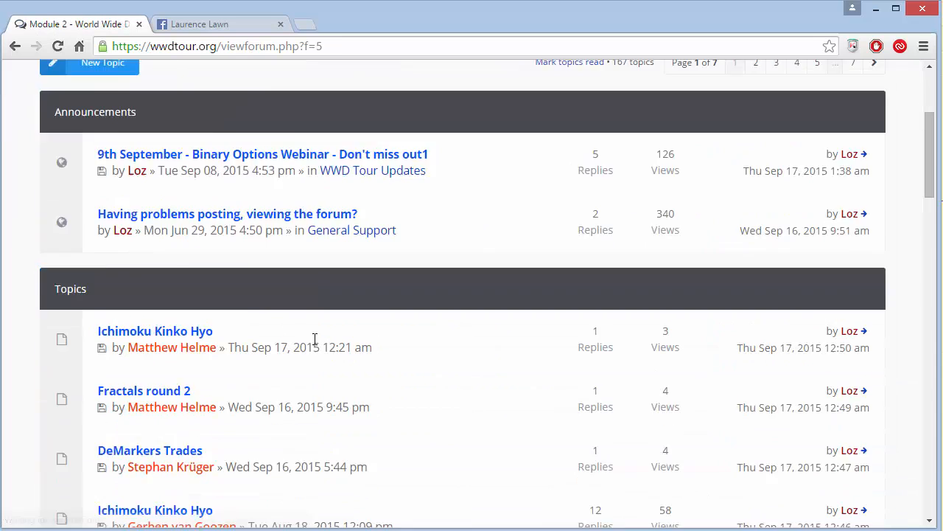
scroll(315, 339, down, 14)
scroll(315, 344, up, 5)
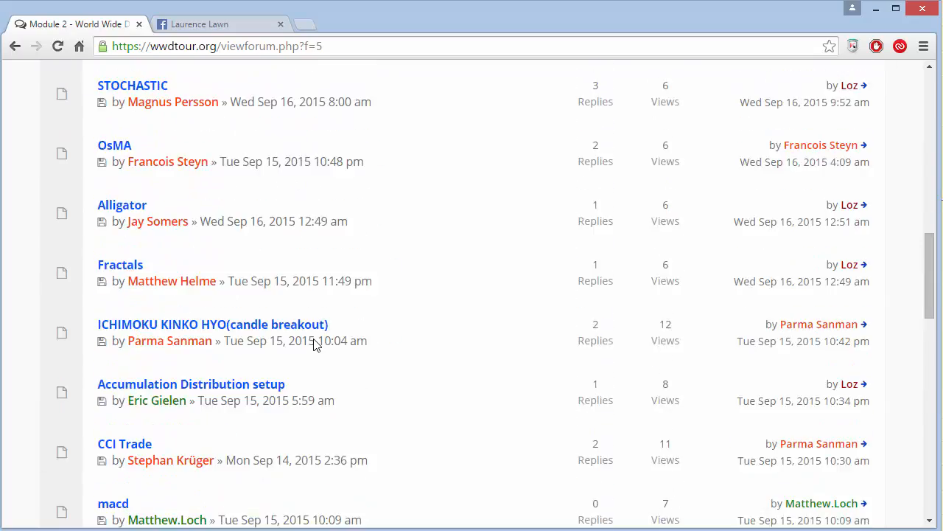
scroll(314, 344, up, 8)
scroll(315, 344, down, 3)
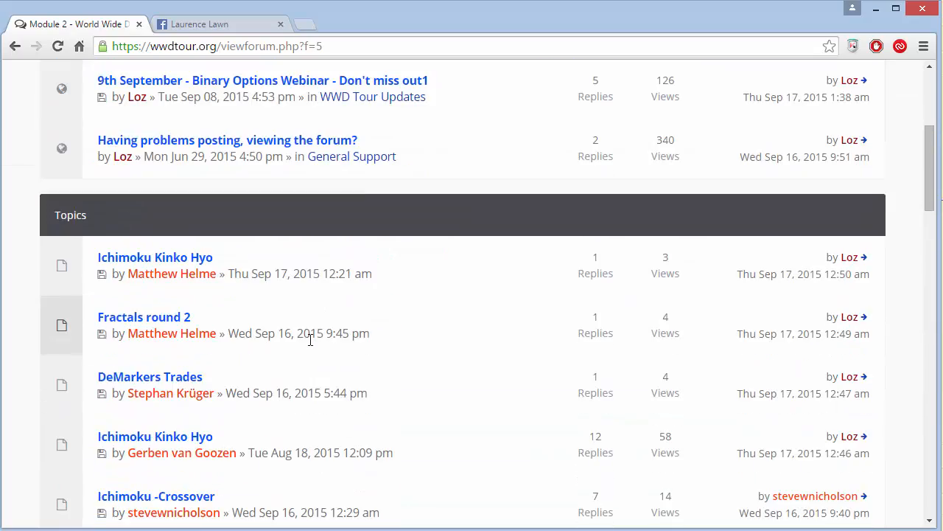
scroll(312, 339, down, 4)
scroll(259, 300, up, 8)
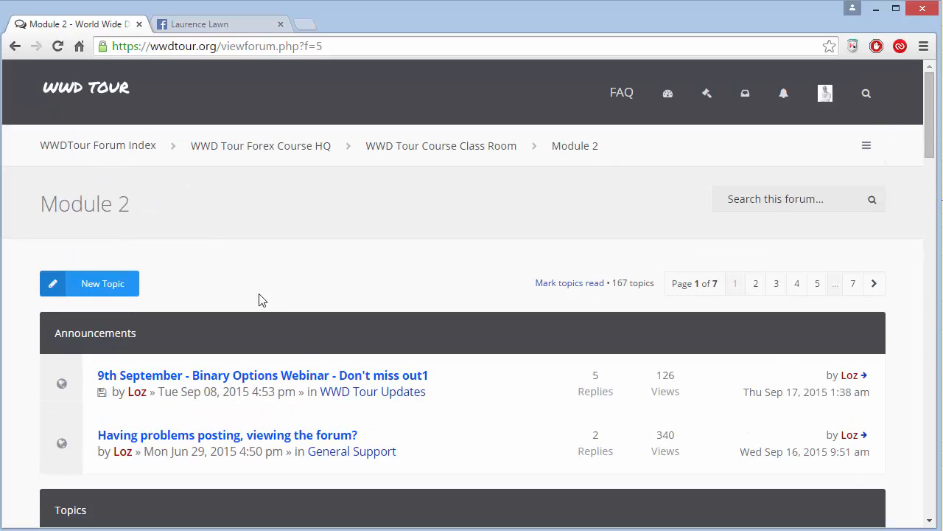
Return to the forum index and open the Day Trading With Chris forum under WWD Tour Forex Course HQ
click(106, 151)
scroll(269, 263, down, 5)
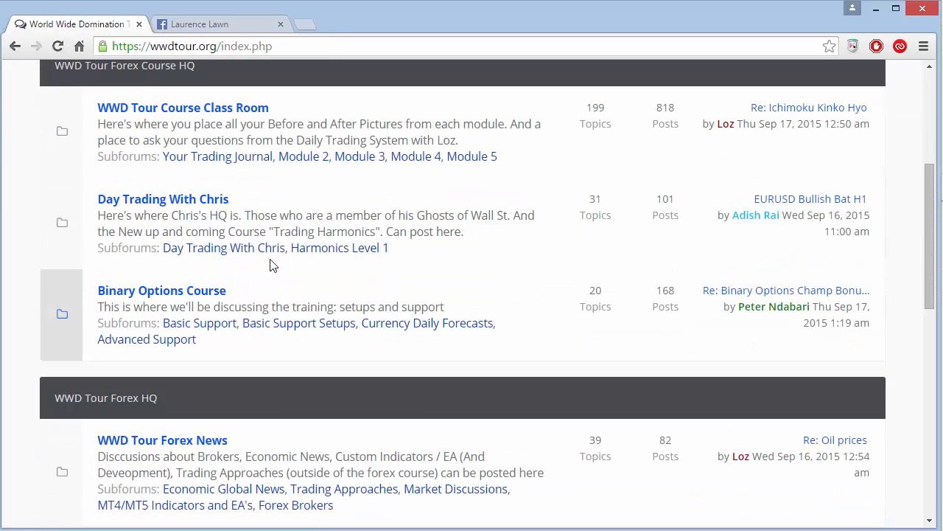
scroll(175, 205, up, 1)
click(175, 205)
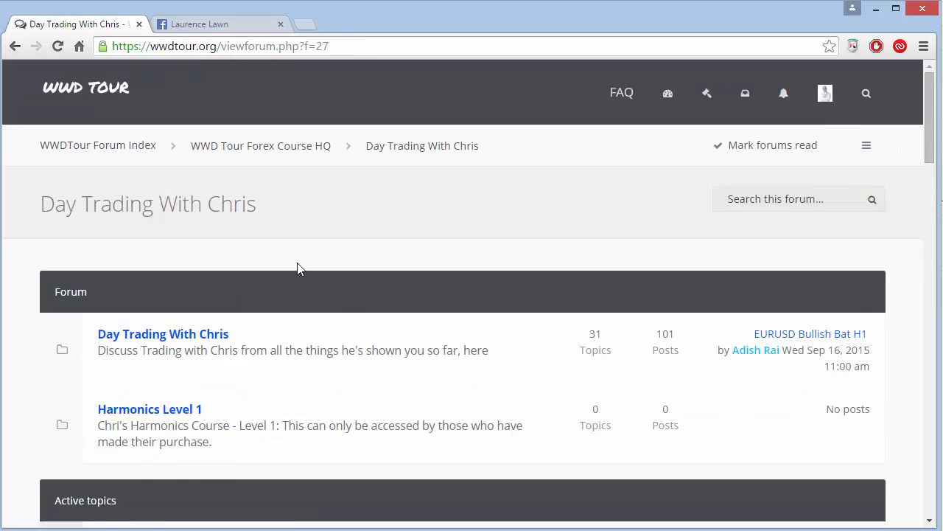
scroll(297, 262, down, 1)
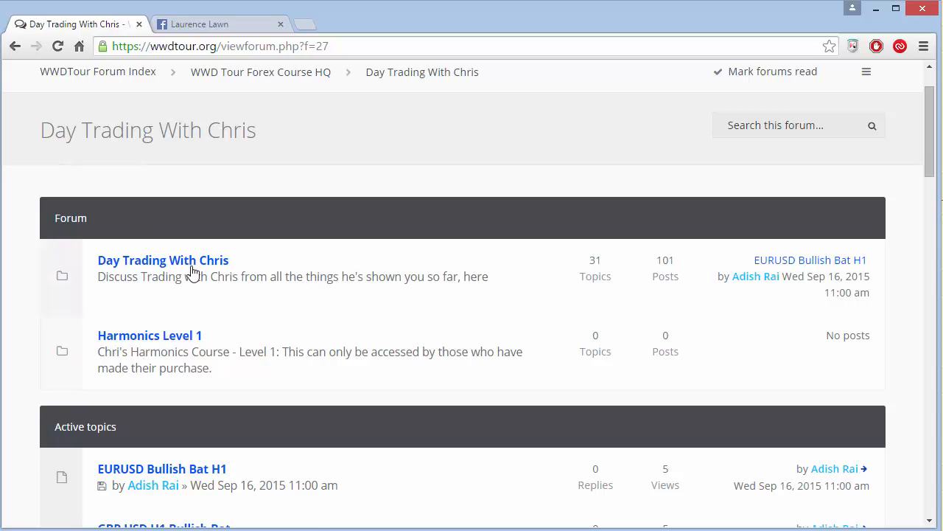
Highlight the Harmonics Level 1 and Day Trading With Chris subforum titles, and clear the selection
double_click(219, 336)
drag(172, 337, 102, 339)
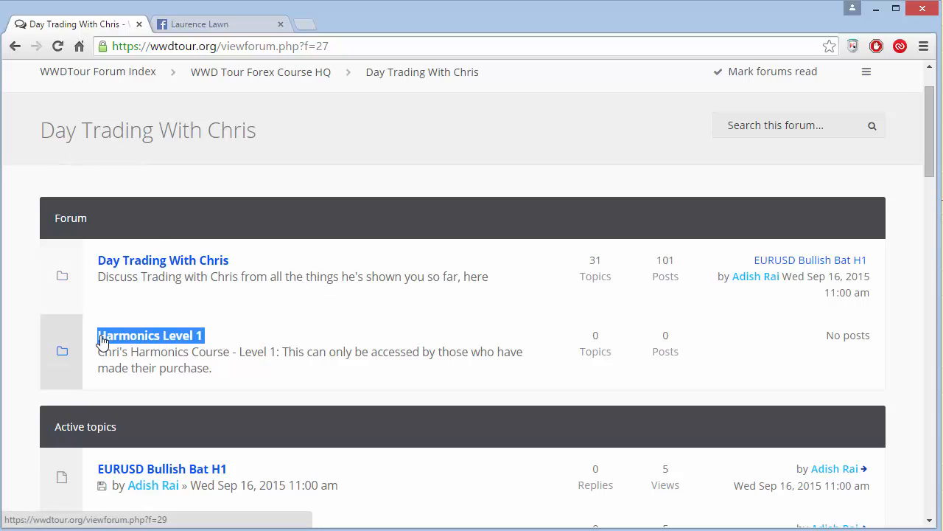
drag(233, 262, 118, 273)
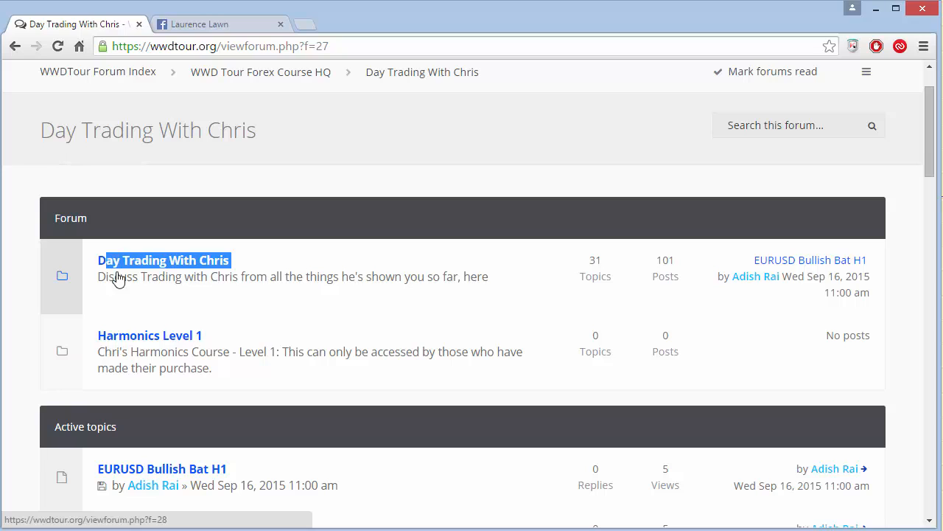
click(187, 313)
drag(223, 338, 95, 333)
click(222, 334)
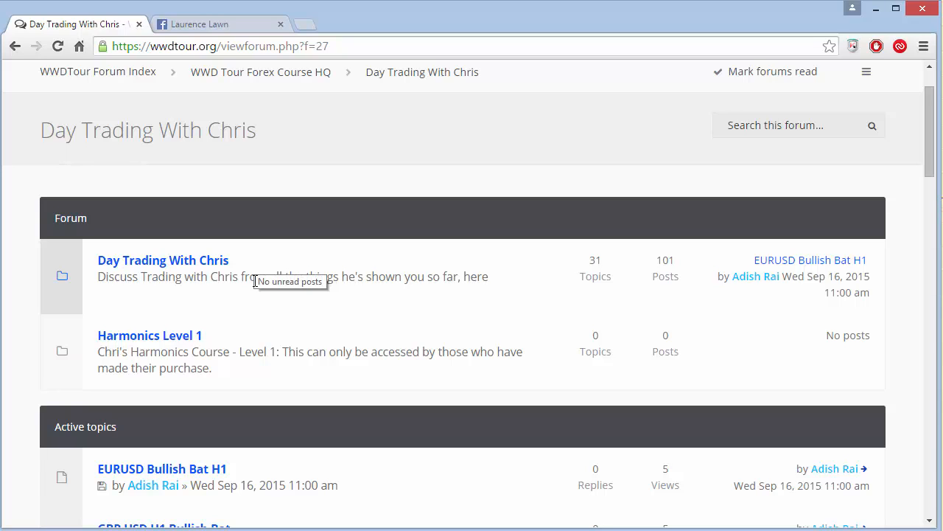
drag(210, 338, 113, 341)
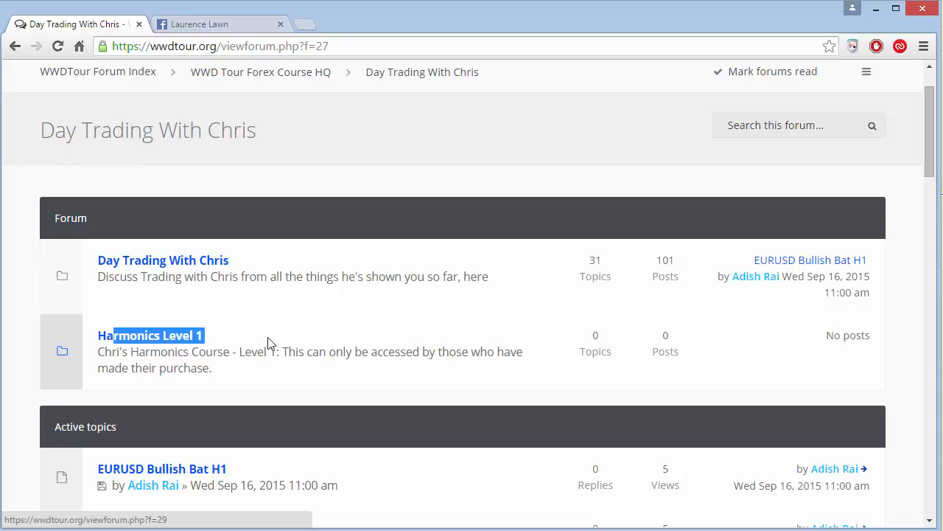
click(243, 343)
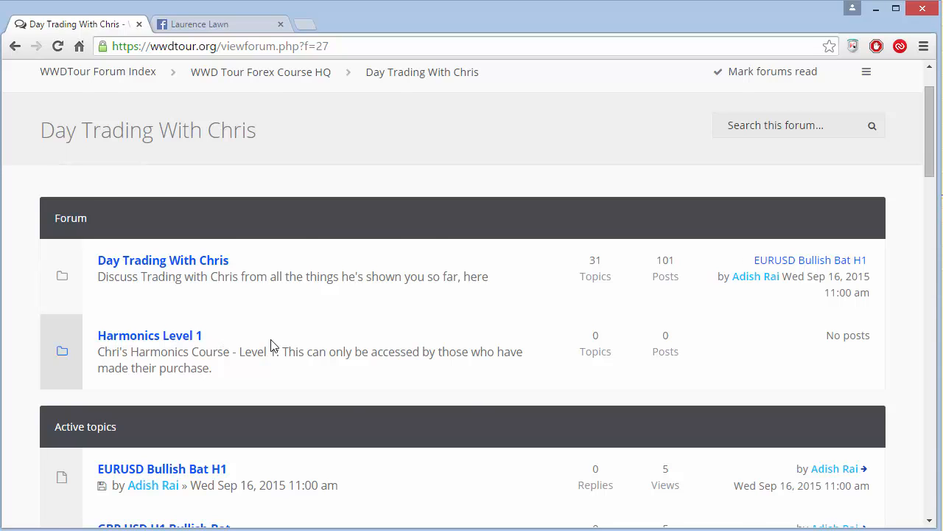
Look through the Active topics list below the two Day Trading With Chris subforums
scroll(271, 345, down, 1)
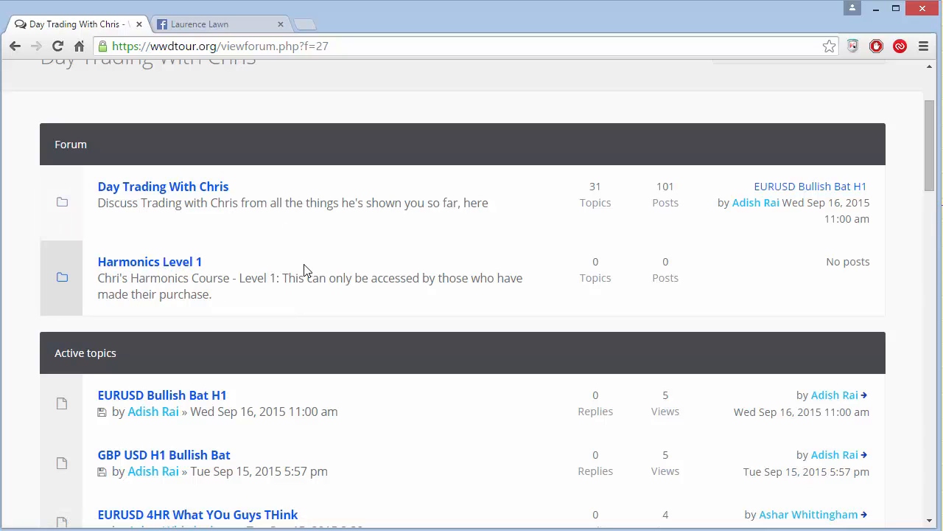
scroll(264, 421, down, 4)
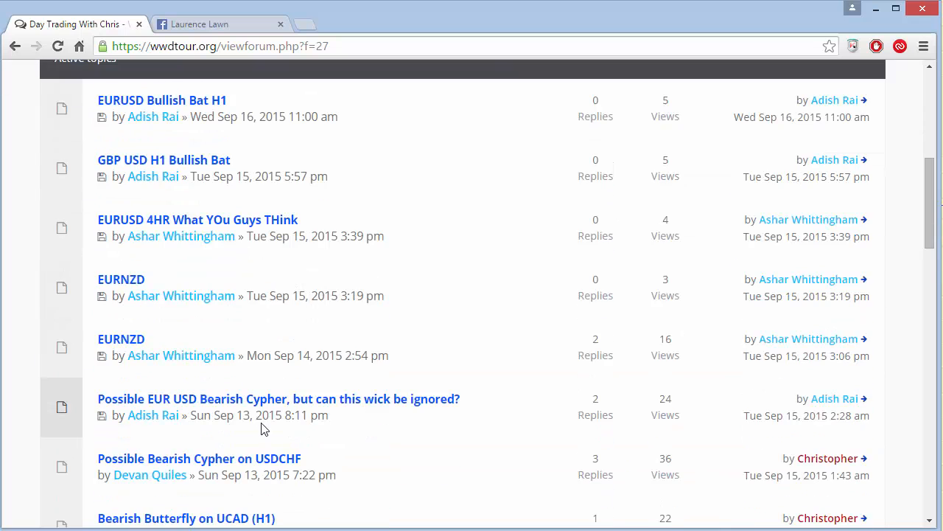
scroll(263, 417, up, 6)
scroll(261, 402, down, 1)
scroll(260, 402, down, 3)
scroll(263, 407, up, 3)
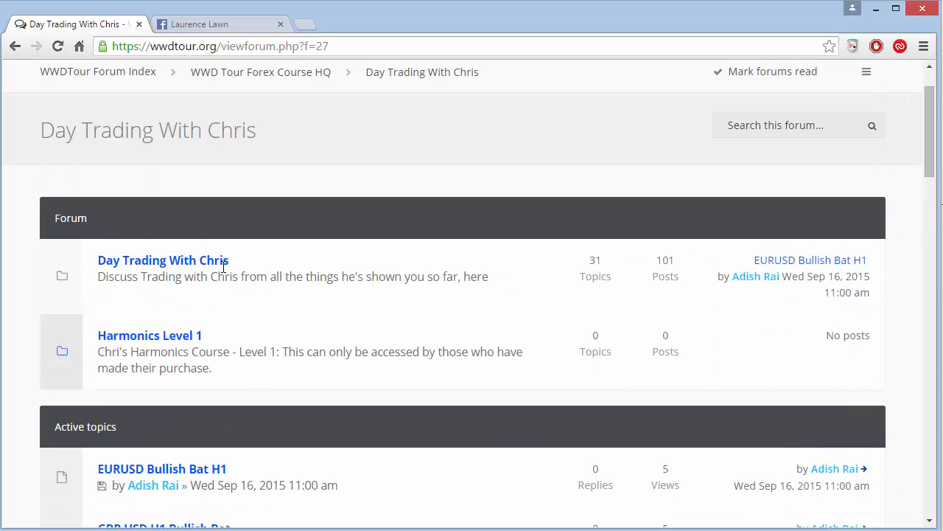
Open the Day Trading With Chris subforum and view its Topics list down to the page links
click(210, 261)
scroll(322, 307, down, 4)
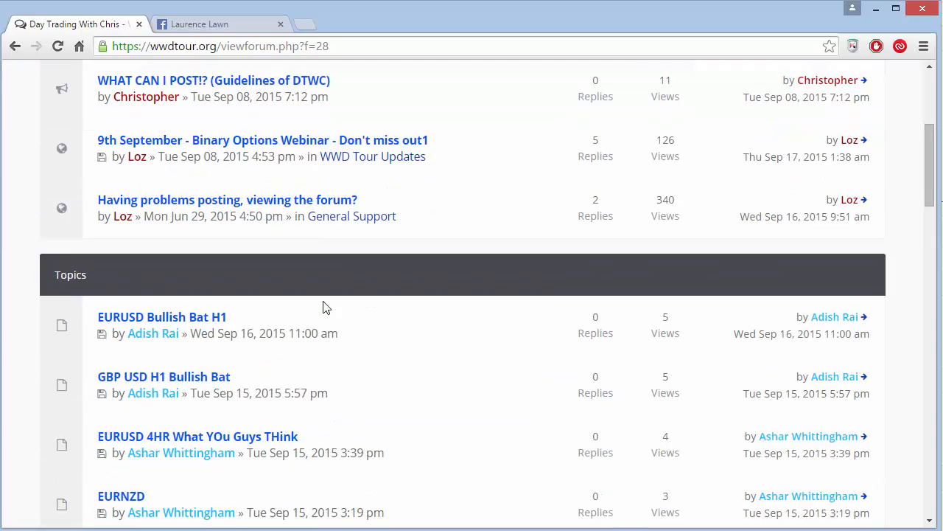
scroll(325, 307, down, 3)
scroll(322, 307, down, 7)
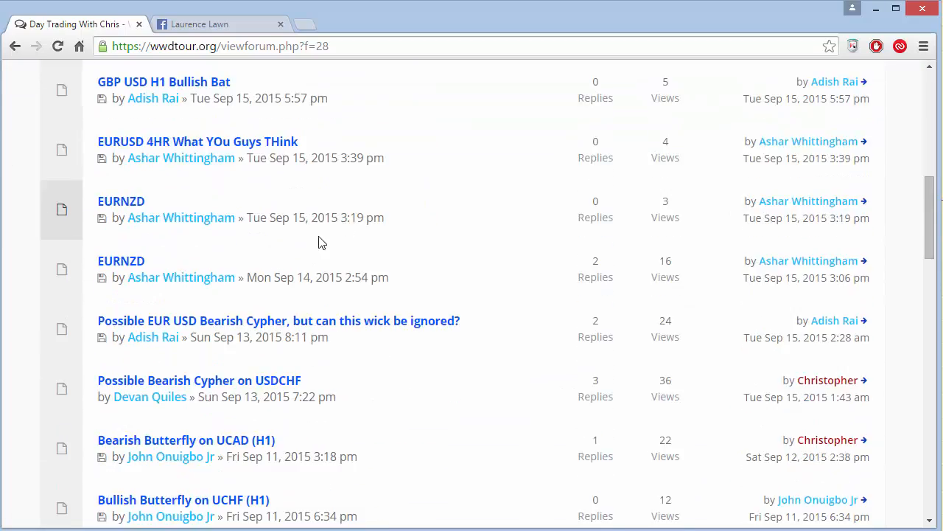
scroll(313, 298, down, 9)
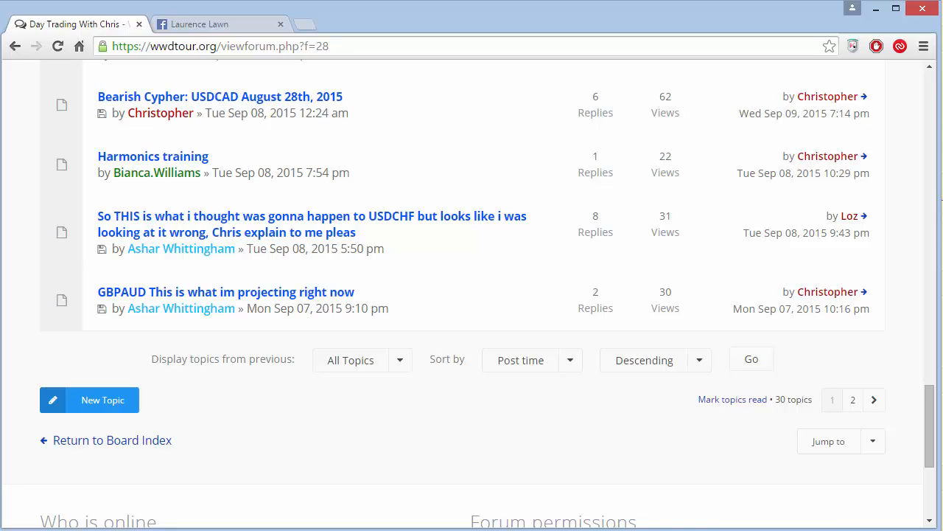
Underline and box the page links below the topic list with the on-screen pen, and clear the markings
drag(812, 417, 892, 417)
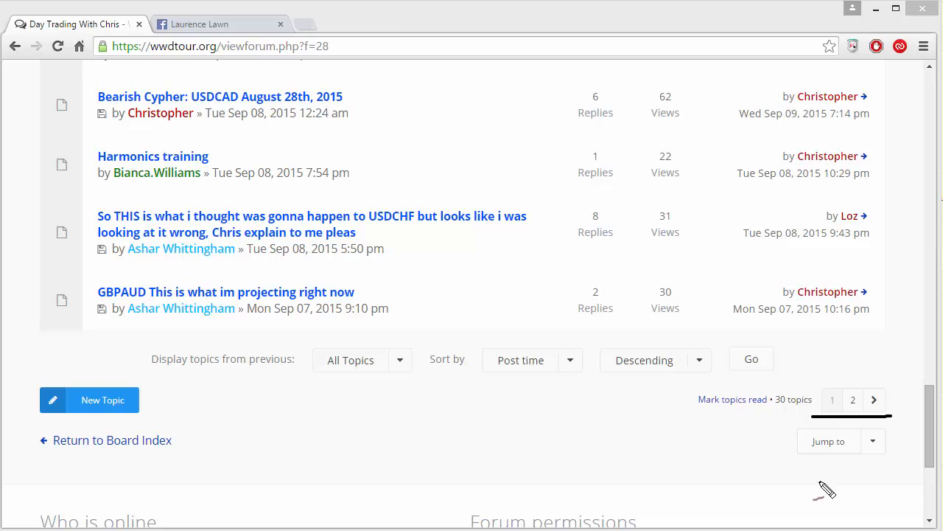
drag(807, 417, 892, 417)
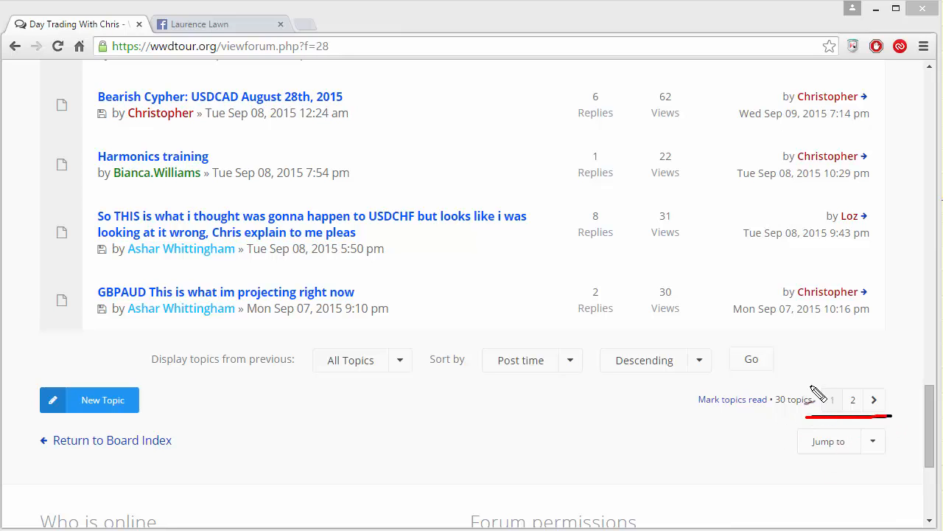
mouse_move(814, 390)
mouse_down()
mouse_move(812, 383)
mouse_move(899, 387)
mouse_move(858, 422)
mouse_move(833, 419)
mouse_up()
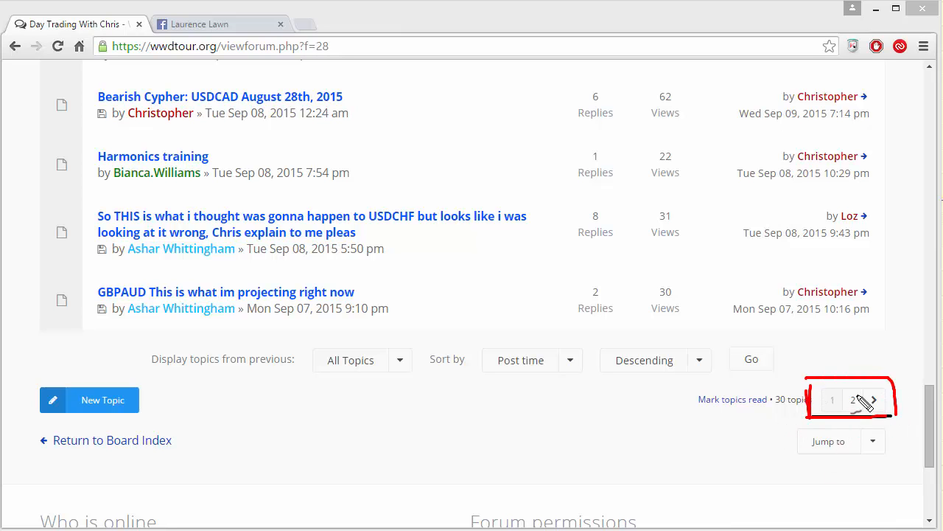
drag(841, 363, 852, 360)
key(Escape)
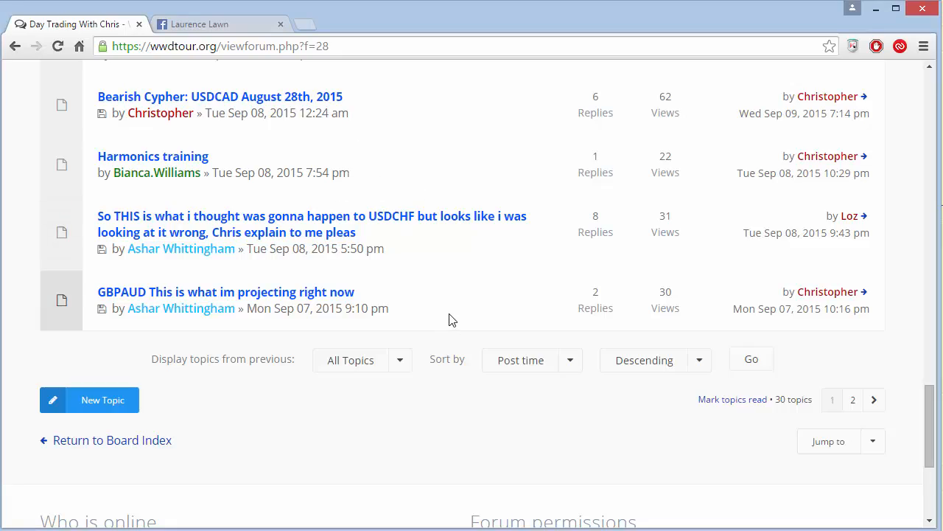
Open page 2 of the Day Trading With Chris topics and look through its announcements and older topics
scroll(451, 328, up, 20)
scroll(449, 324, down, 20)
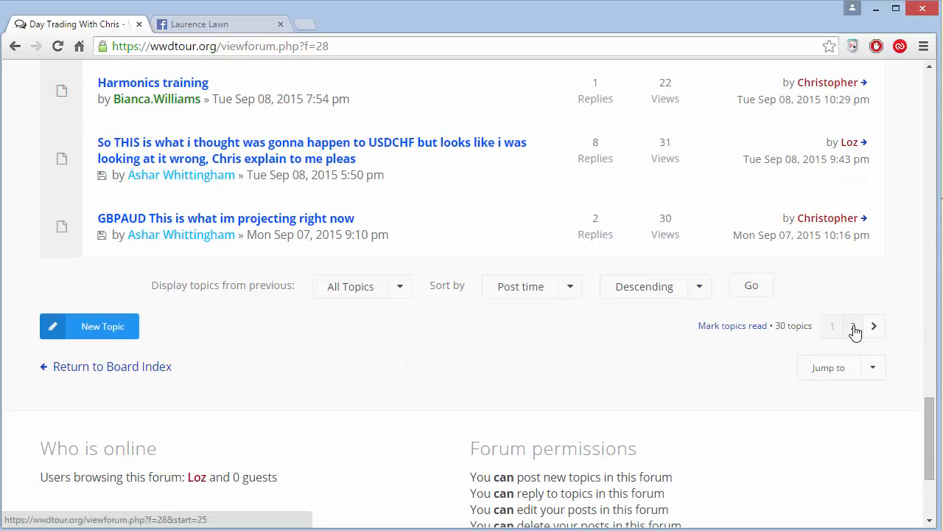
click(854, 328)
scroll(538, 413, down, 6)
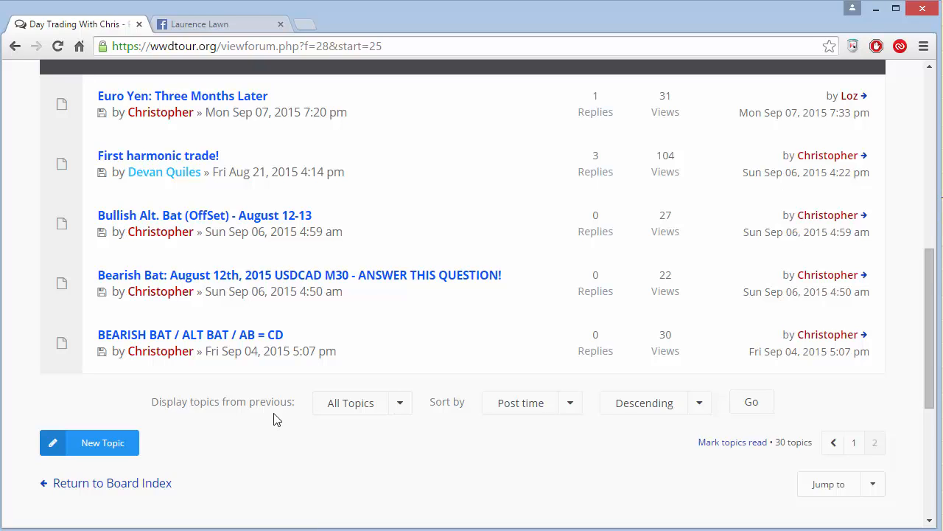
scroll(329, 283, up, 4)
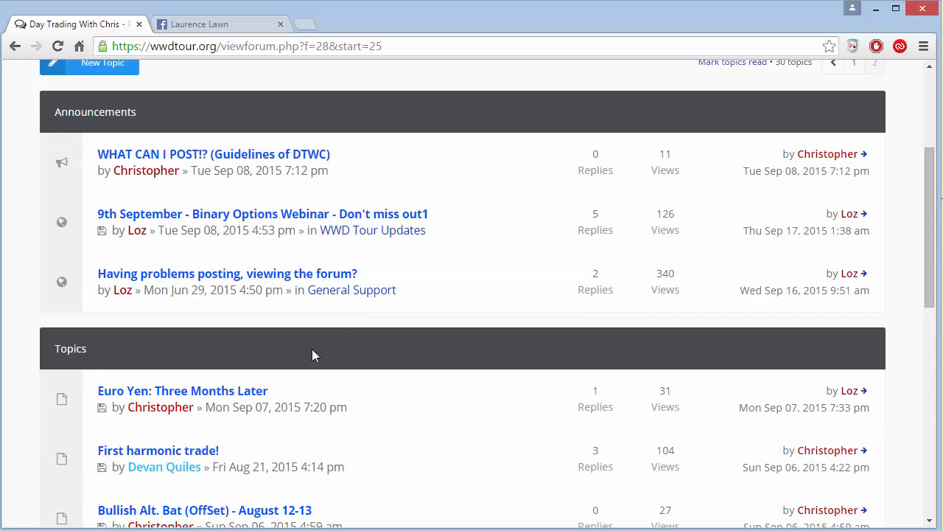
scroll(175, 370, down, 3)
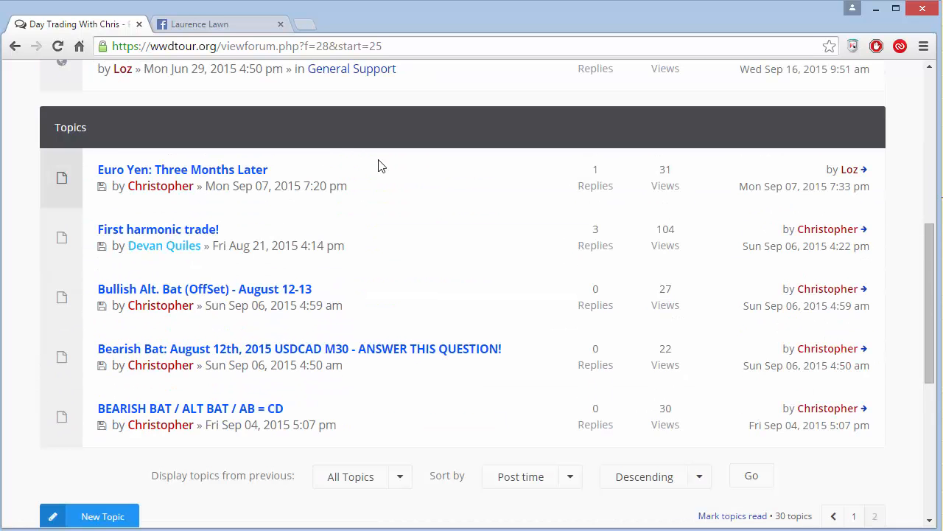
scroll(516, 383, down, 1)
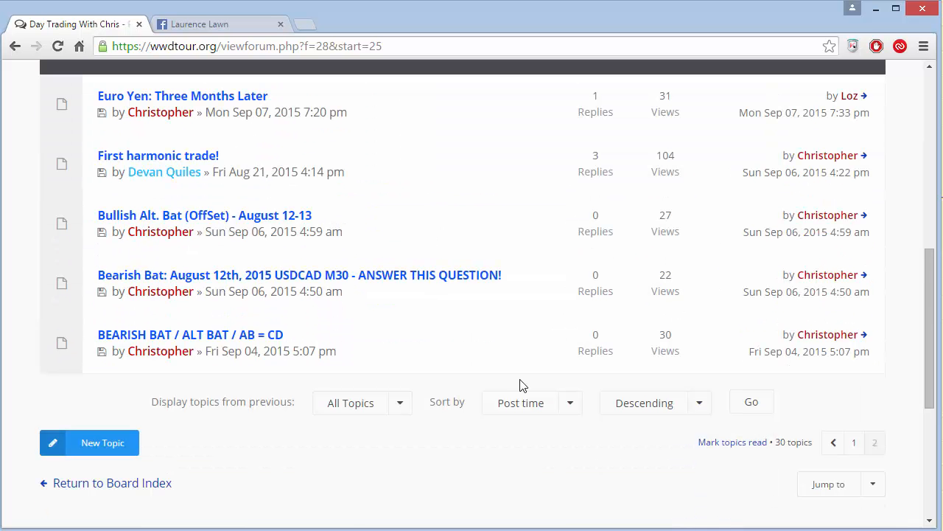
Go back to page 1 of the Day Trading With Chris topics and view the end of the page
click(836, 443)
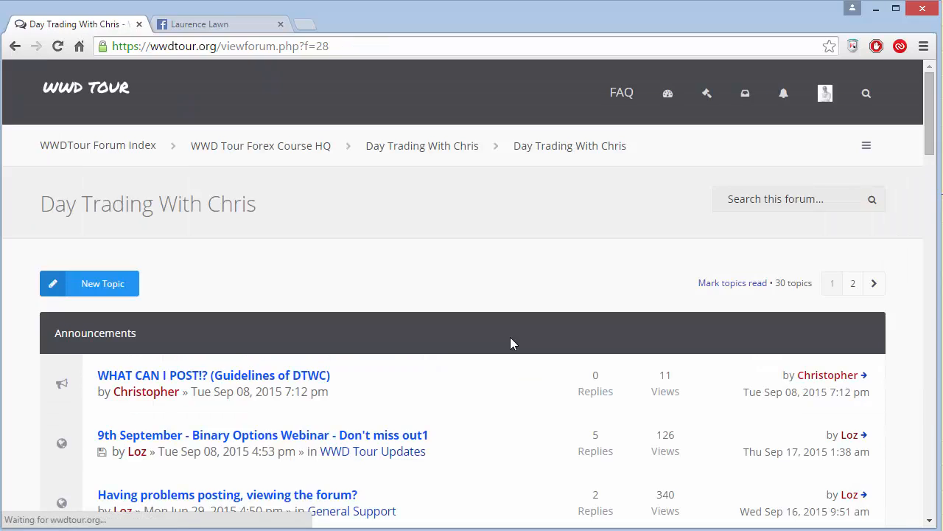
scroll(523, 377, down, 6)
scroll(523, 379, down, 20)
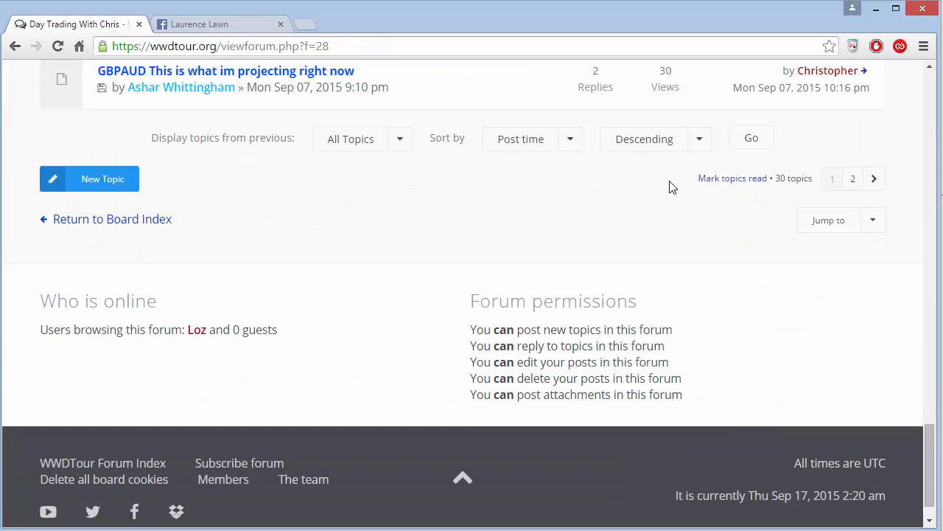
Display the sort direction options under the Day Trading With Chris topics and close them without choosing one
scroll(622, 222, up, 1)
click(674, 223)
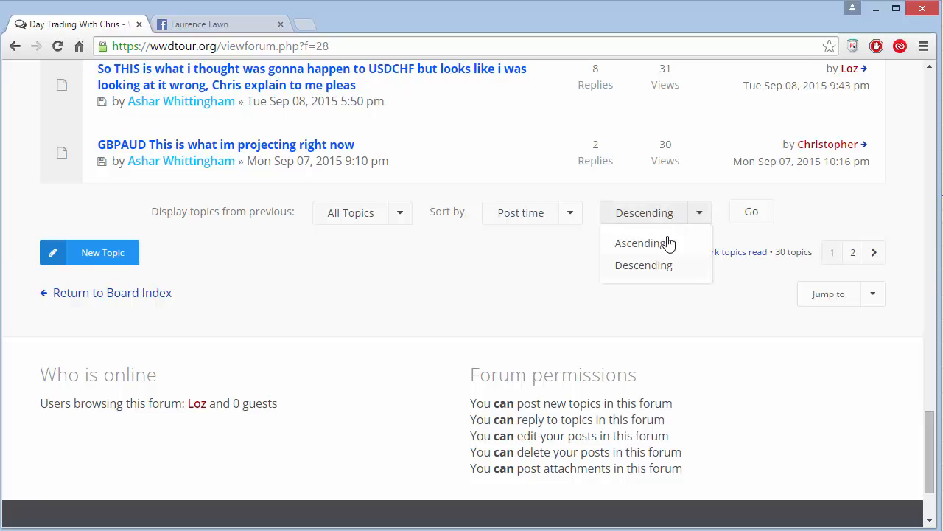
click(328, 313)
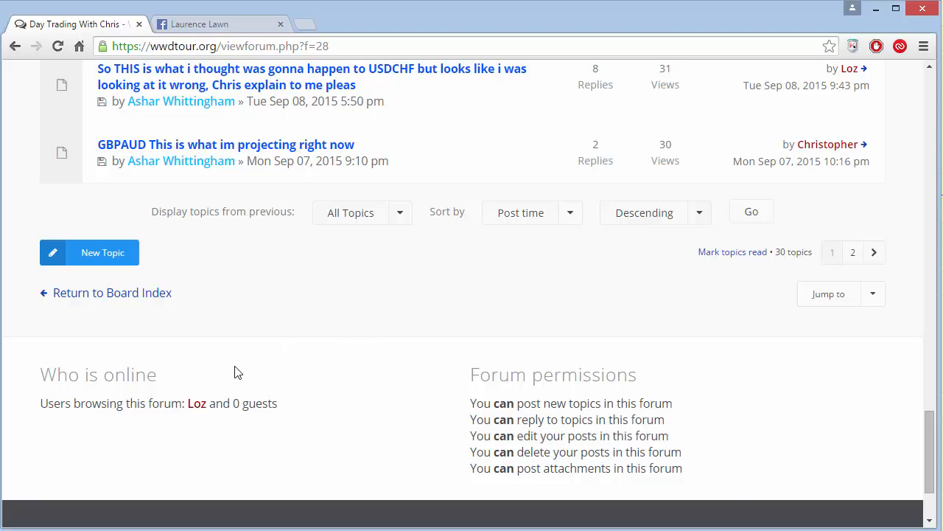
Return to the WWDTour forum index and open the Binary Options Course forum
scroll(186, 390, down, 2)
click(149, 418)
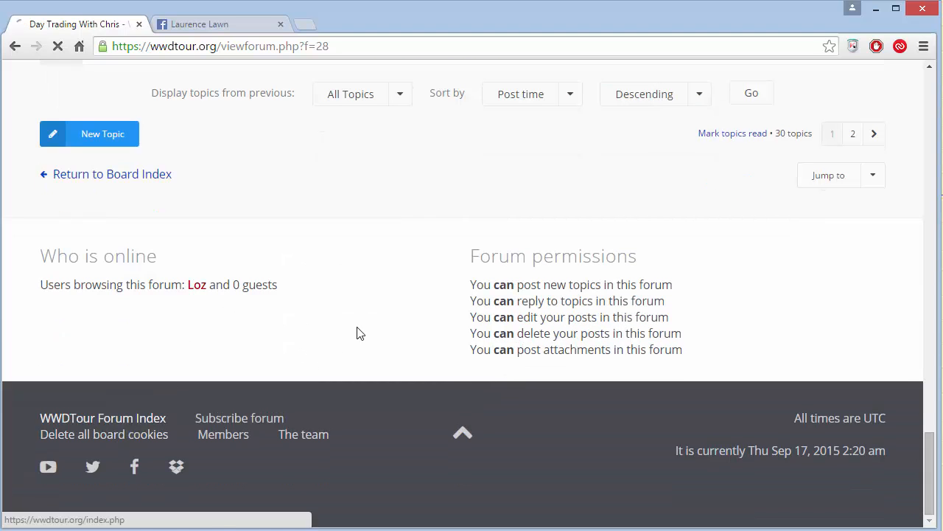
scroll(358, 337, down, 5)
scroll(358, 336, up, 2)
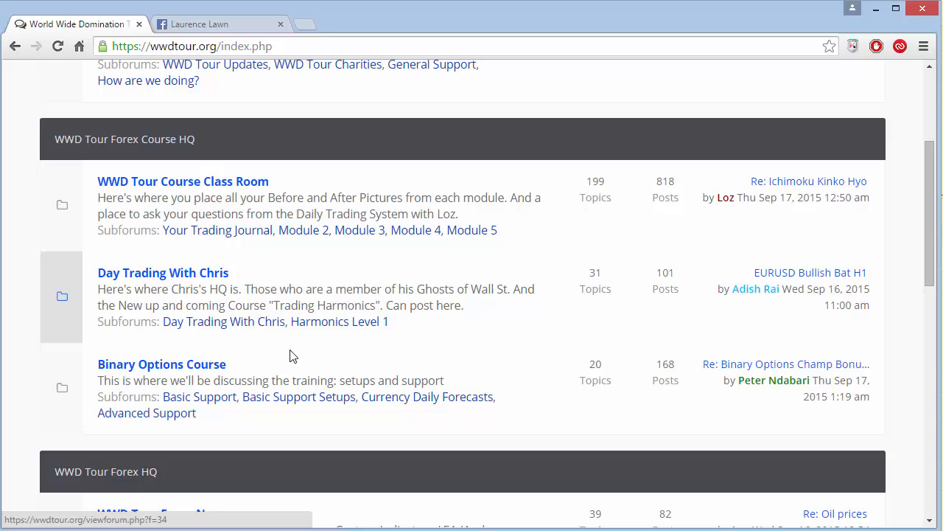
click(181, 365)
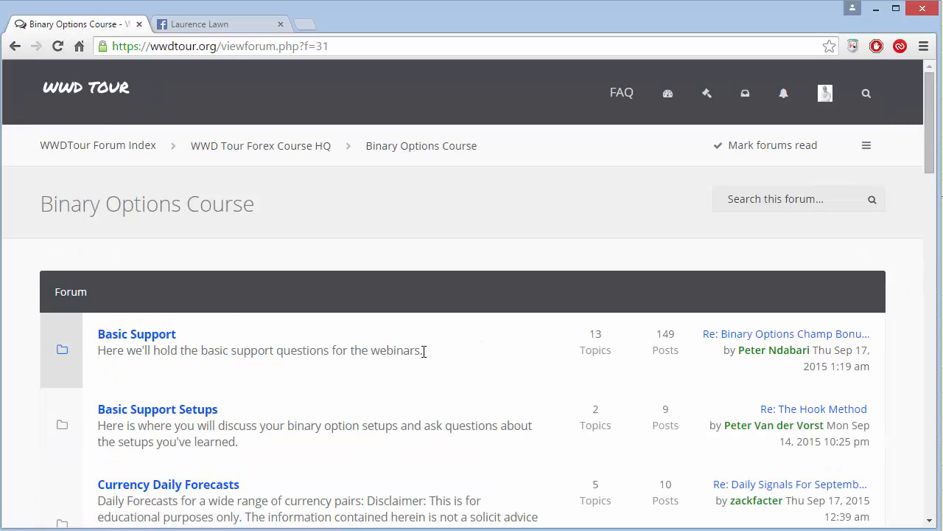
Highlight the Basic Support description, clear the highlight, and open that subforum at its announcements
drag(423, 351, 98, 350)
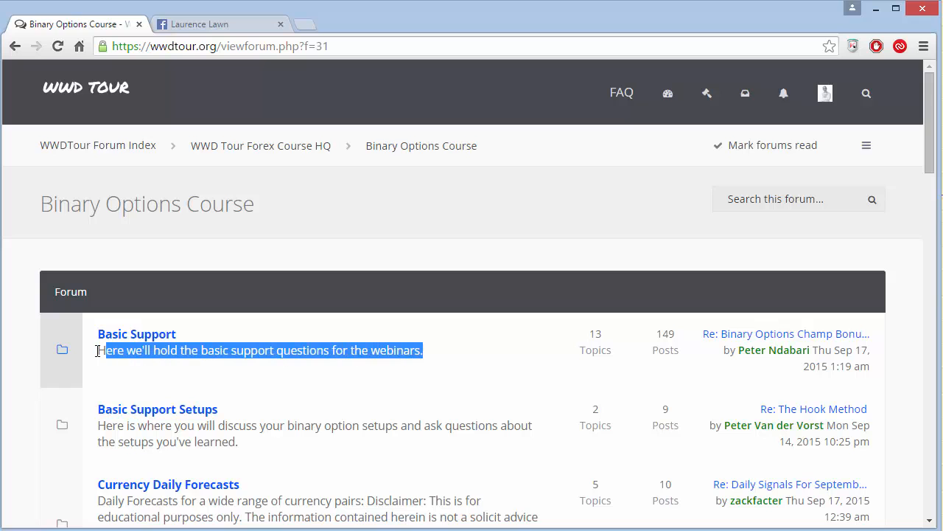
click(285, 381)
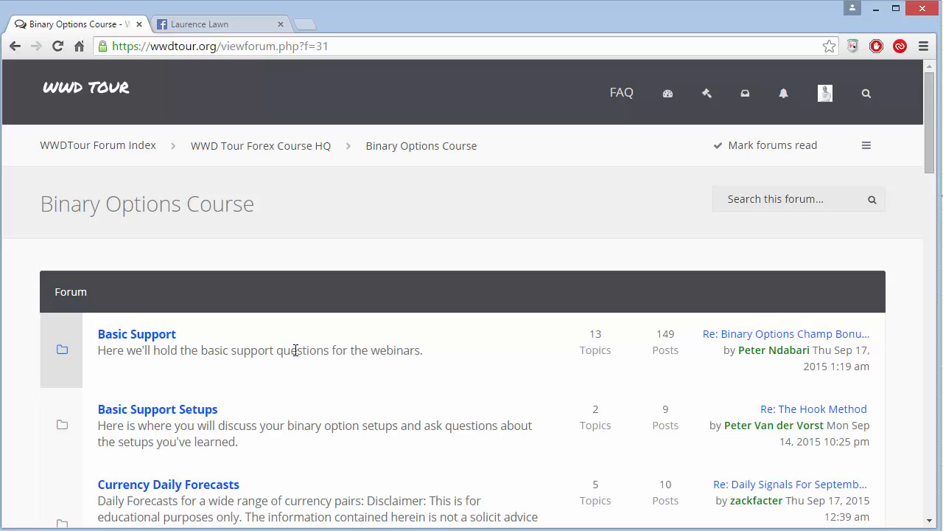
click(137, 337)
scroll(310, 348, down, 2)
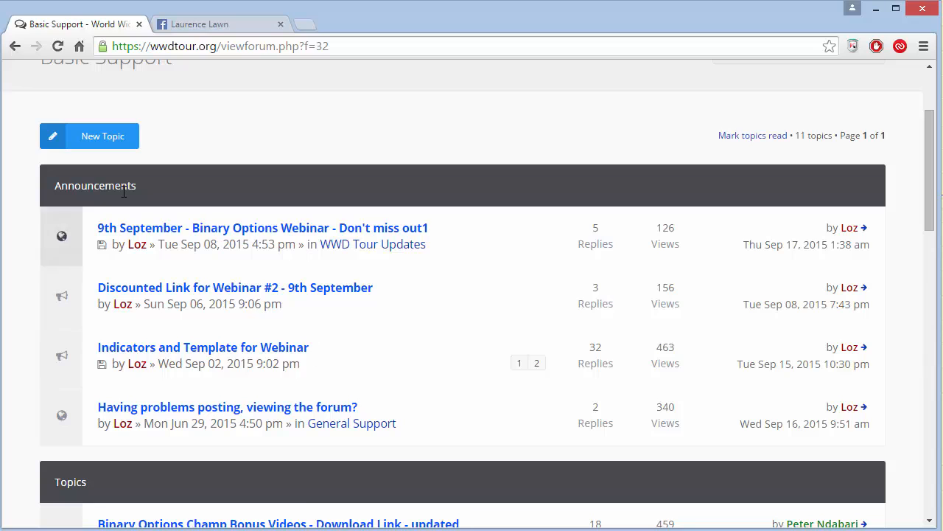
Highlight the Announcements heading in Basic Support and look over its announcements and the start of the topics
drag(140, 188, 50, 193)
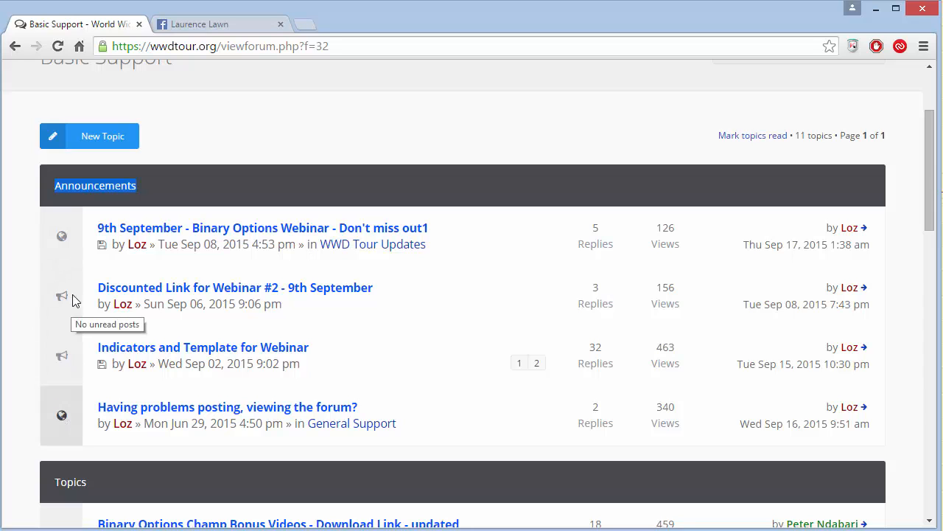
scroll(258, 409, down, 2)
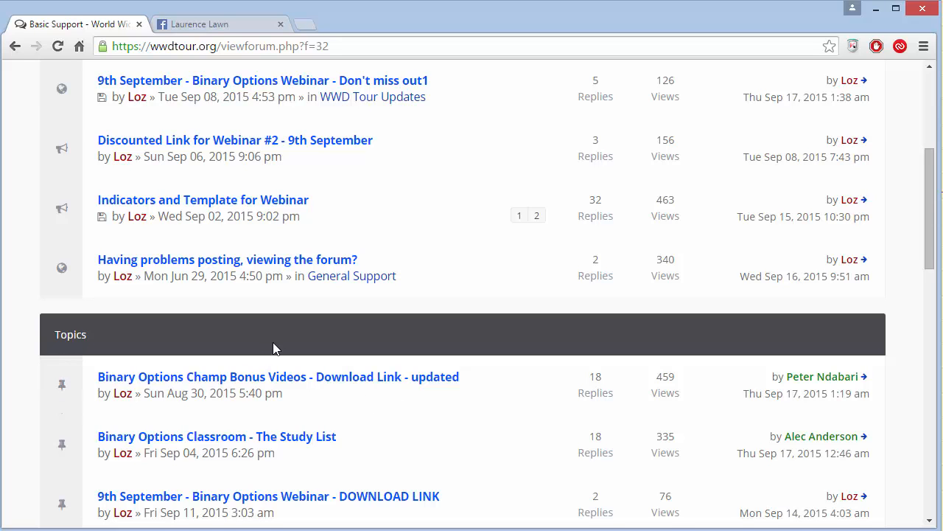
scroll(274, 348, up, 1)
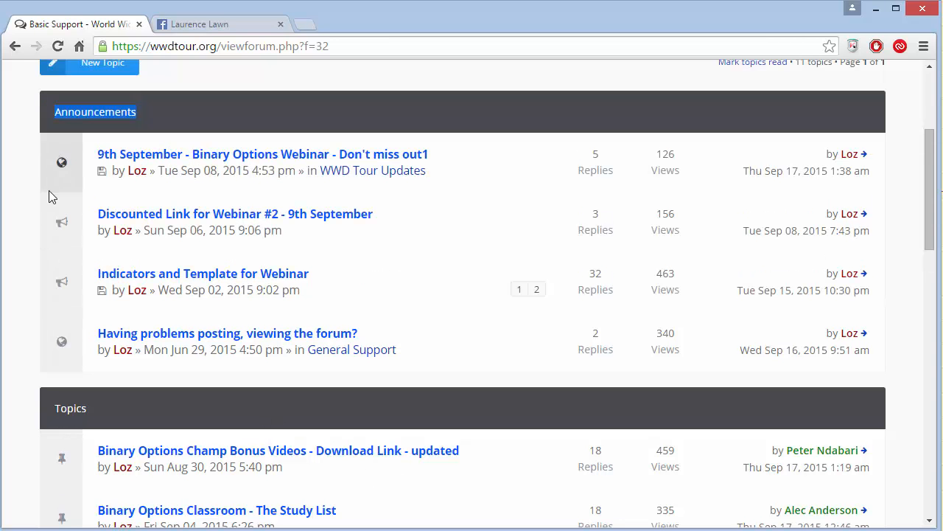
click(20, 300)
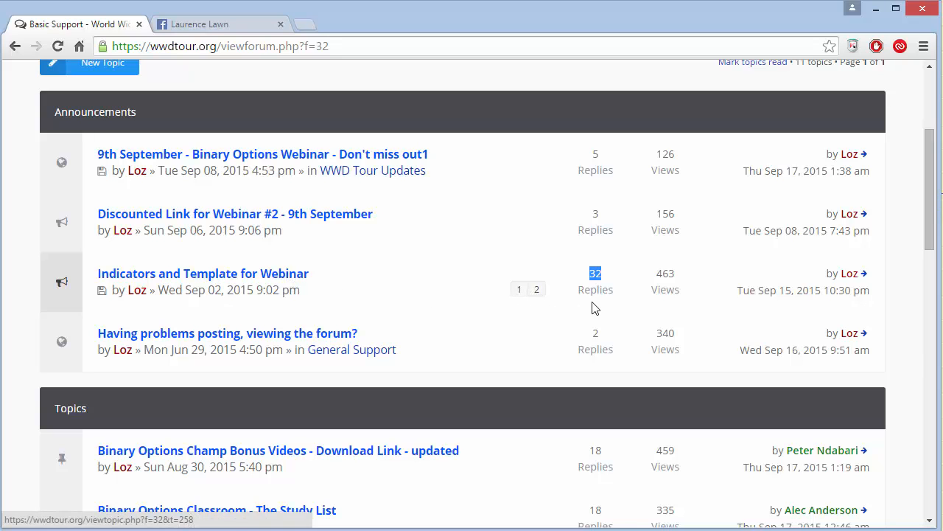
Open the Indicators and Template for Webinar announcement and look through its first page of posts to the page links
click(273, 277)
scroll(373, 371, down, 2)
scroll(377, 397, down, 20)
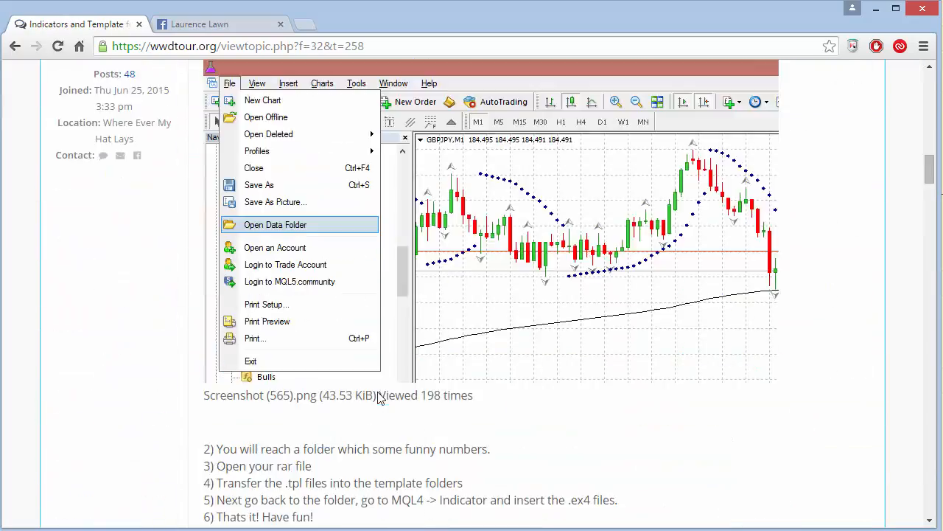
scroll(379, 398, down, 20)
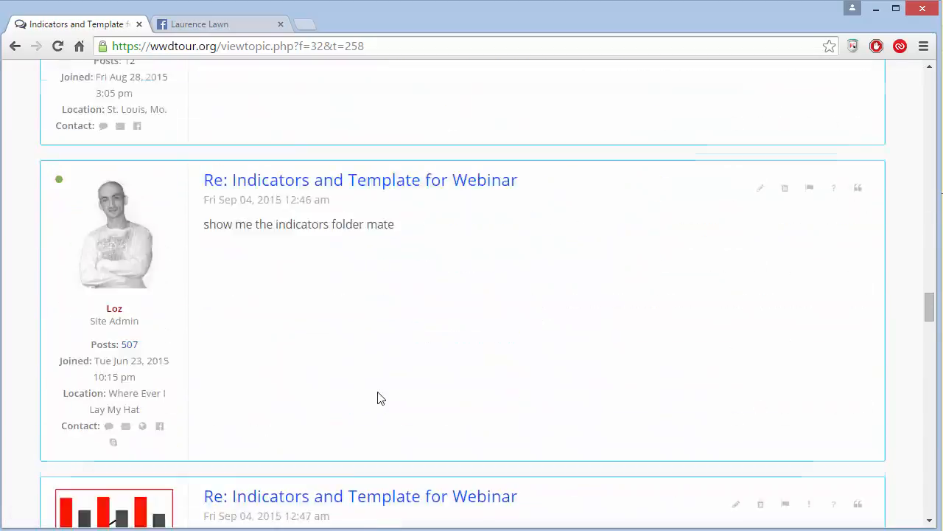
scroll(379, 398, down, 20)
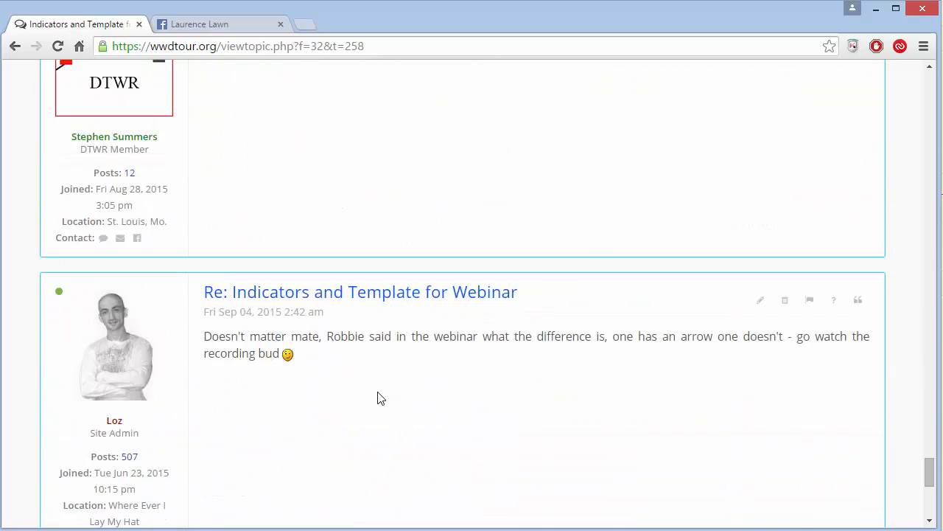
scroll(377, 398, up, 1)
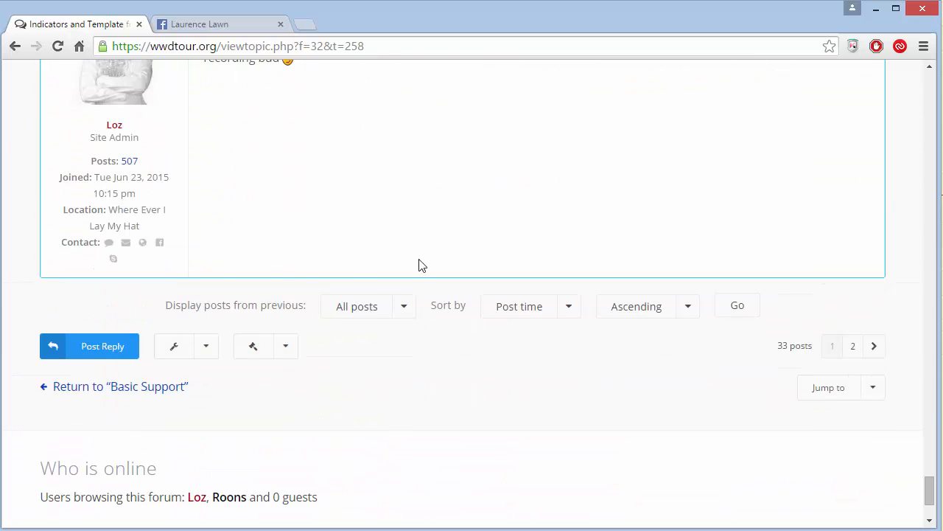
Open page 2 of the Indicators and Template for Webinar posts and look through it to the end
click(853, 346)
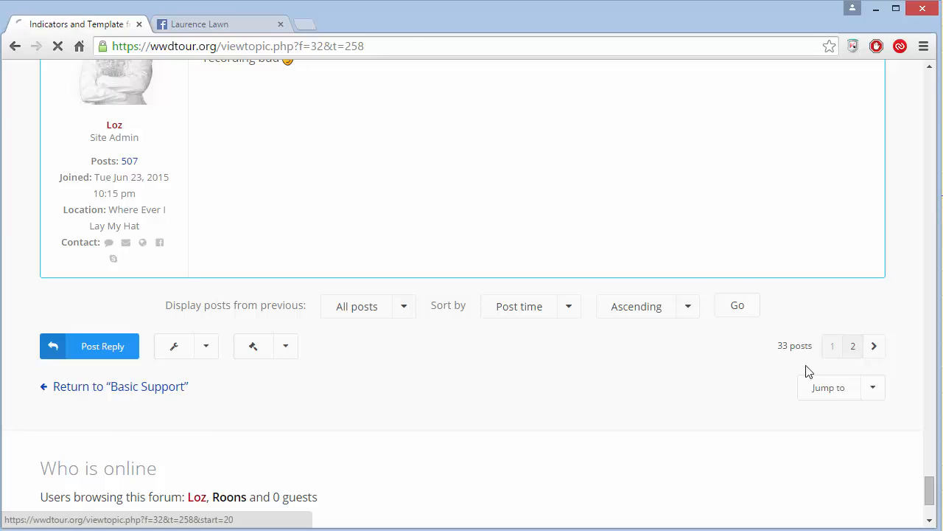
scroll(520, 410, down, 9)
scroll(520, 410, down, 15)
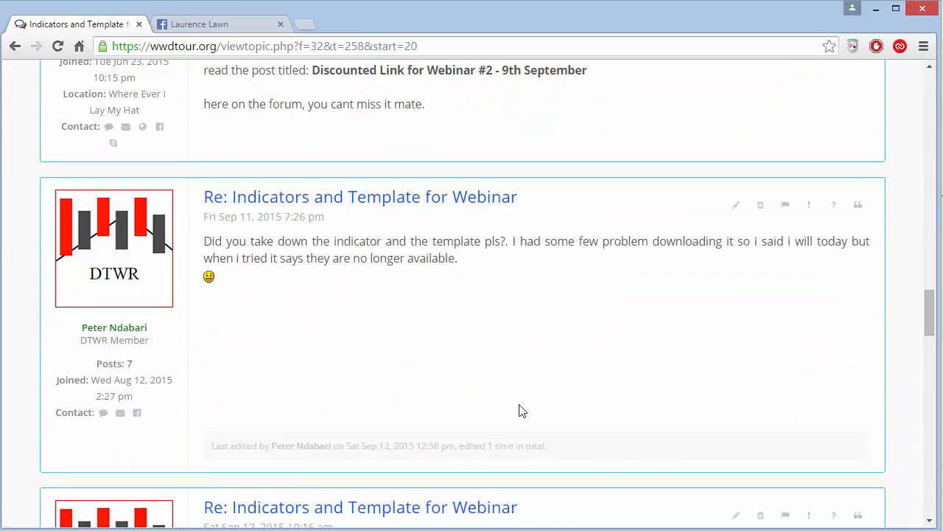
scroll(520, 411, down, 10)
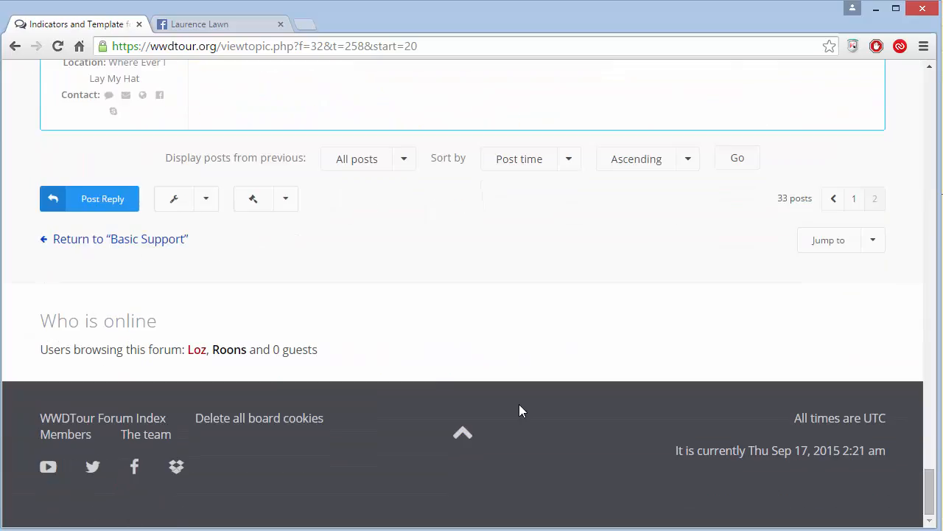
Open the profile of the other member browsing the forum, test that member's permissions, and return to the forum index
click(229, 354)
click(505, 284)
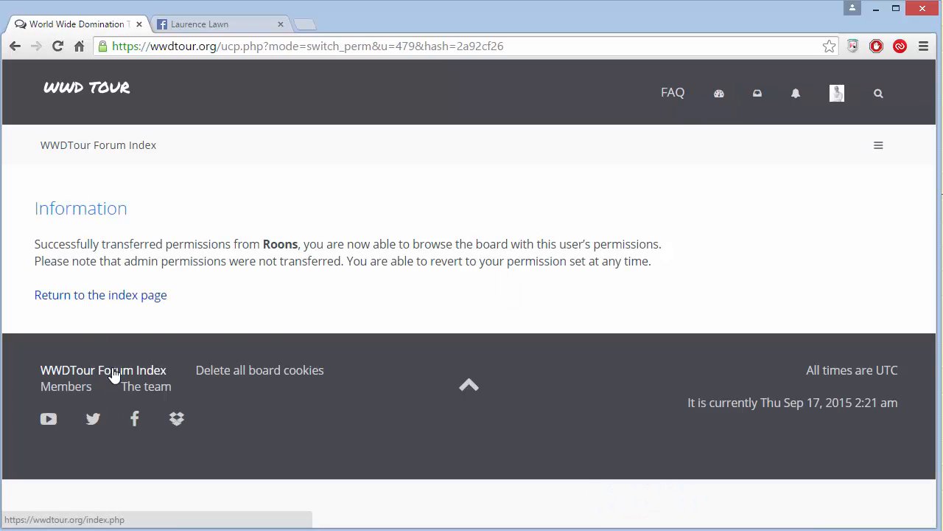
click(114, 371)
Open Basic Support under Binary Options Course with the member's permissions and highlight the access notice
scroll(277, 360, down, 4)
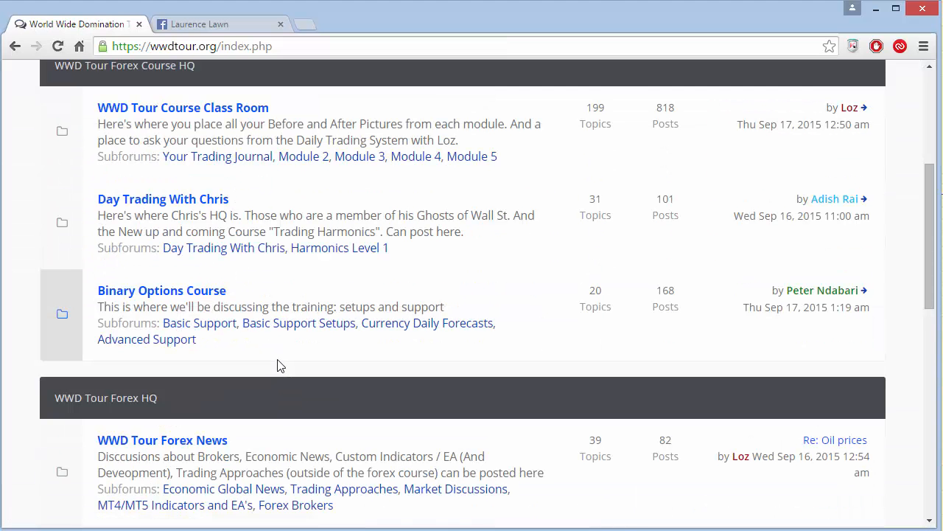
click(180, 294)
click(166, 334)
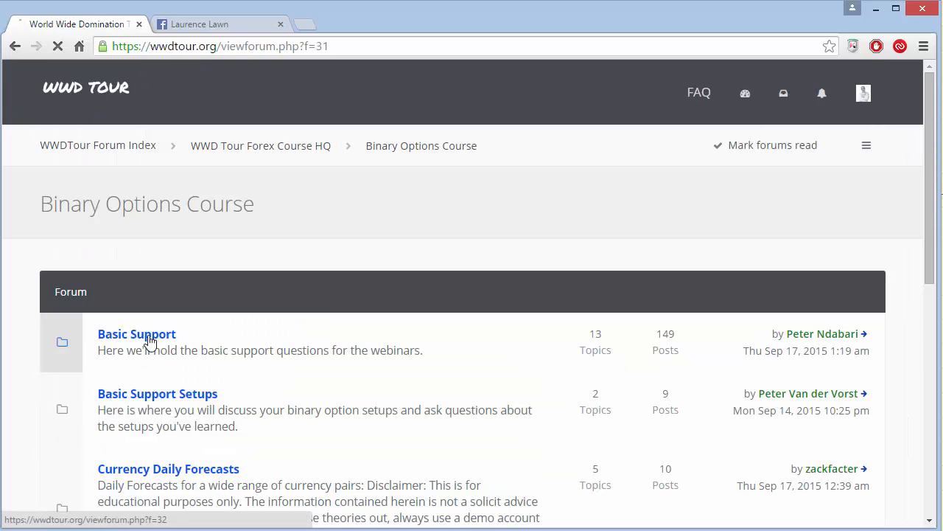
drag(64, 306, 435, 324)
click(435, 336)
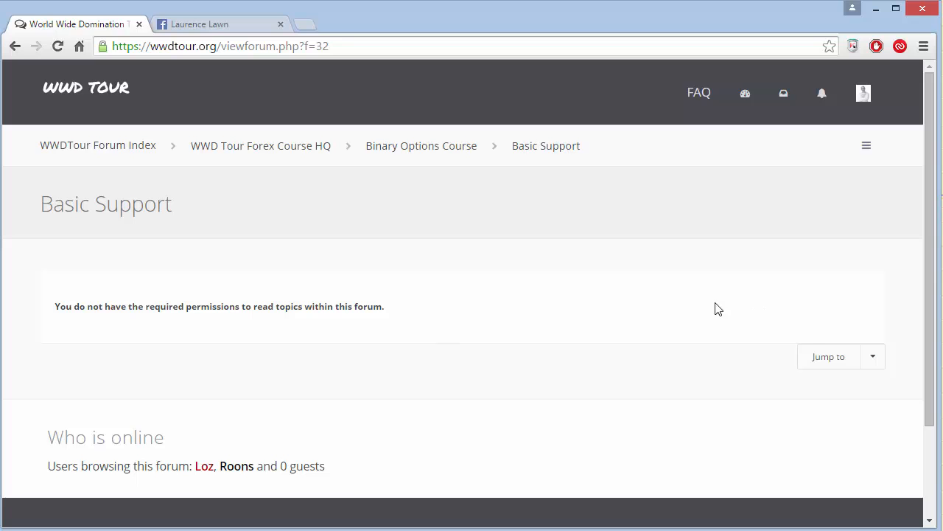
Restore the original account permissions and reopen the Binary Options Course forum from the forum index
click(863, 99)
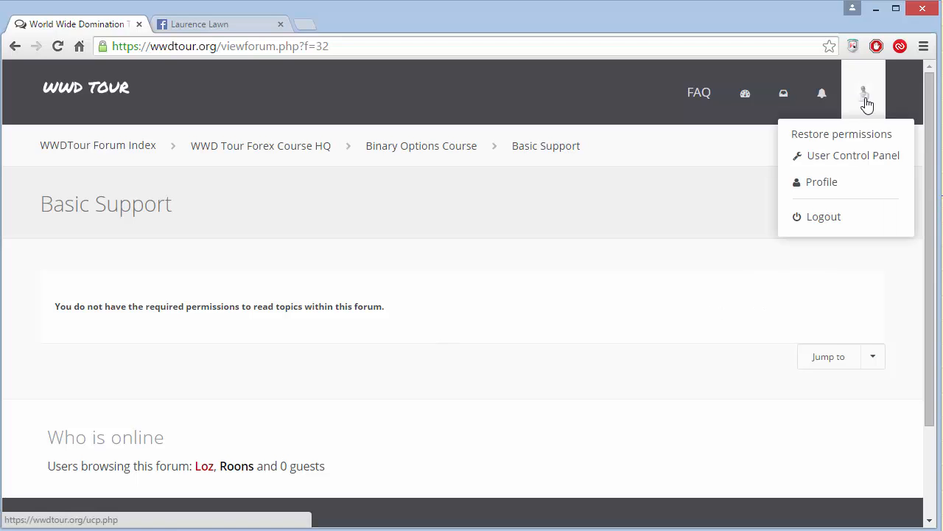
click(843, 139)
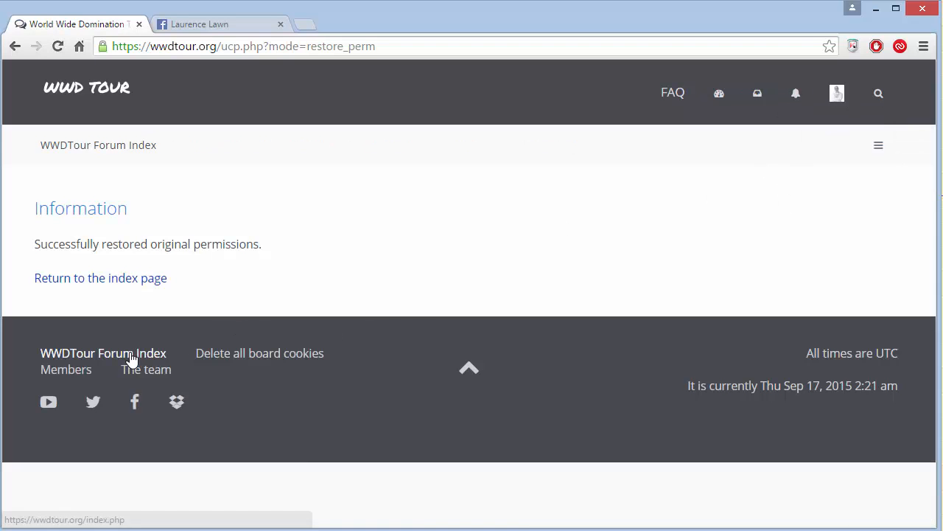
scroll(400, 302, down, 3)
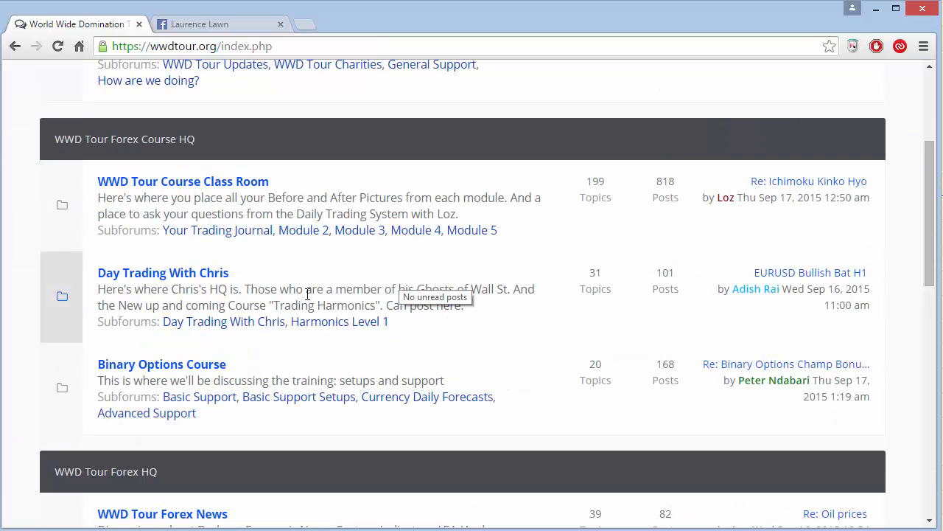
click(214, 364)
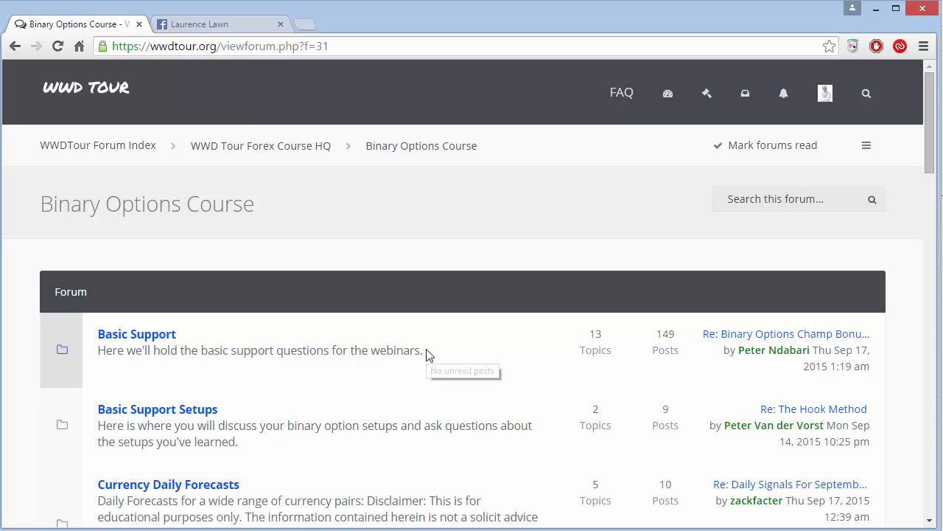
Highlight the Basic Support description and title in the Binary Options Course list, and clear the highlights
drag(432, 354, 88, 354)
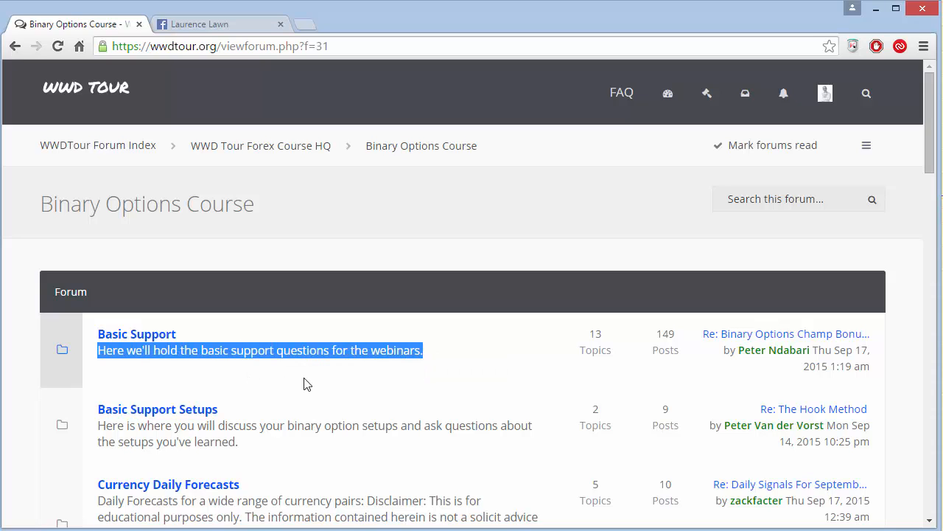
click(264, 350)
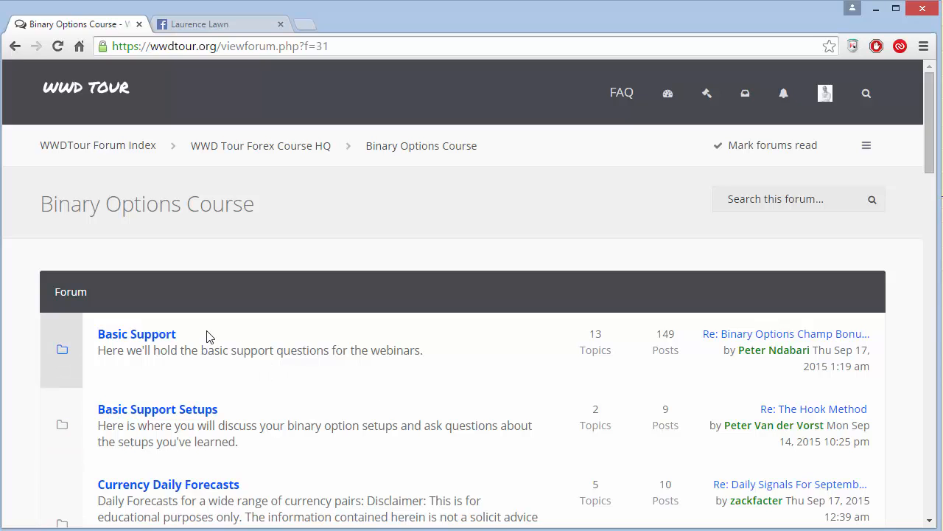
drag(209, 335, 111, 335)
scroll(288, 378, down, 1)
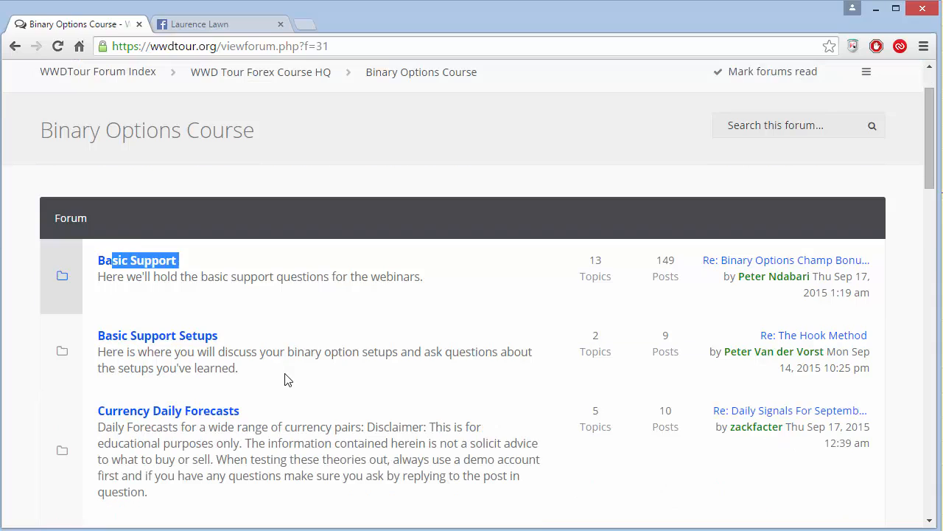
click(275, 366)
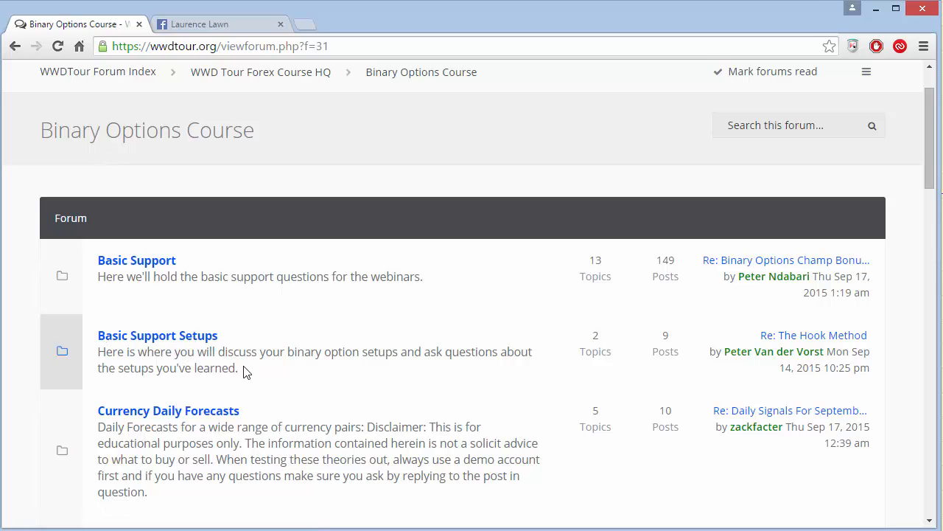
Open the Basic Support Setups subforum and its topic The Hook Method
drag(245, 371, 180, 367)
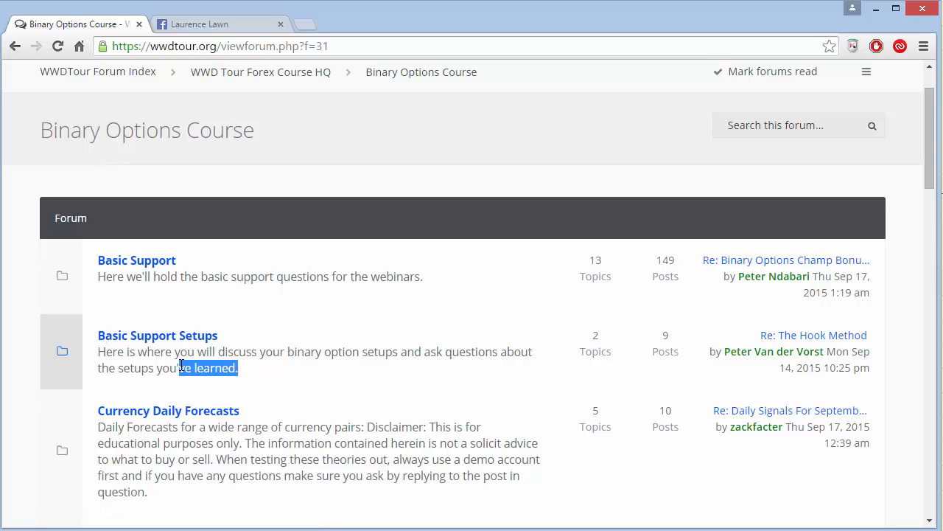
click(239, 367)
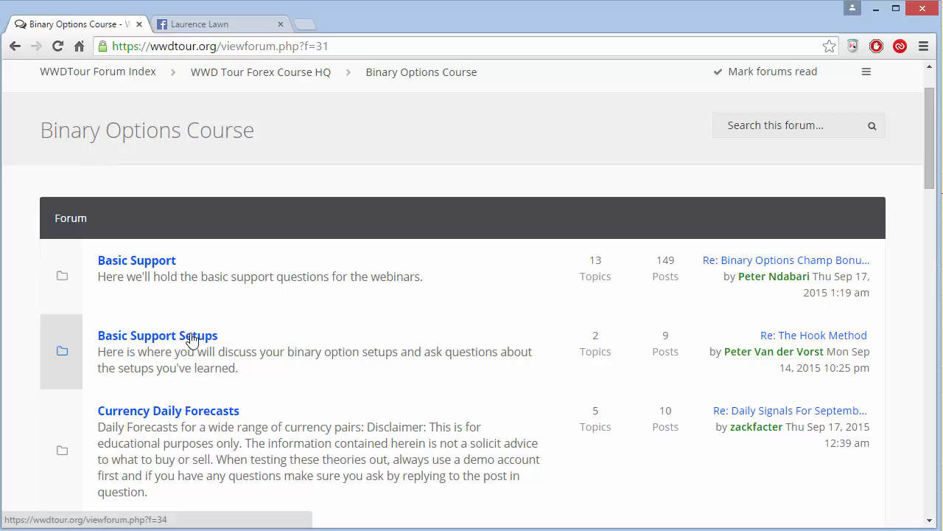
click(192, 339)
scroll(329, 357, down, 3)
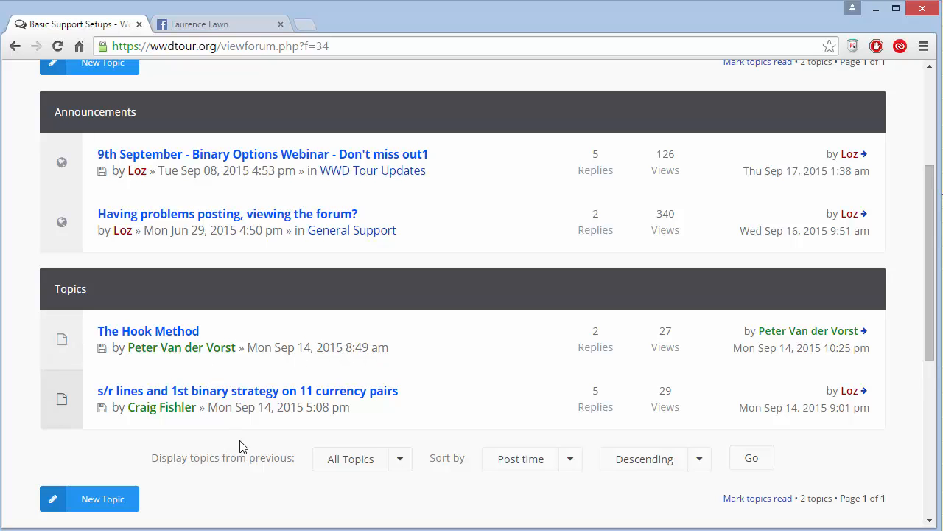
click(174, 336)
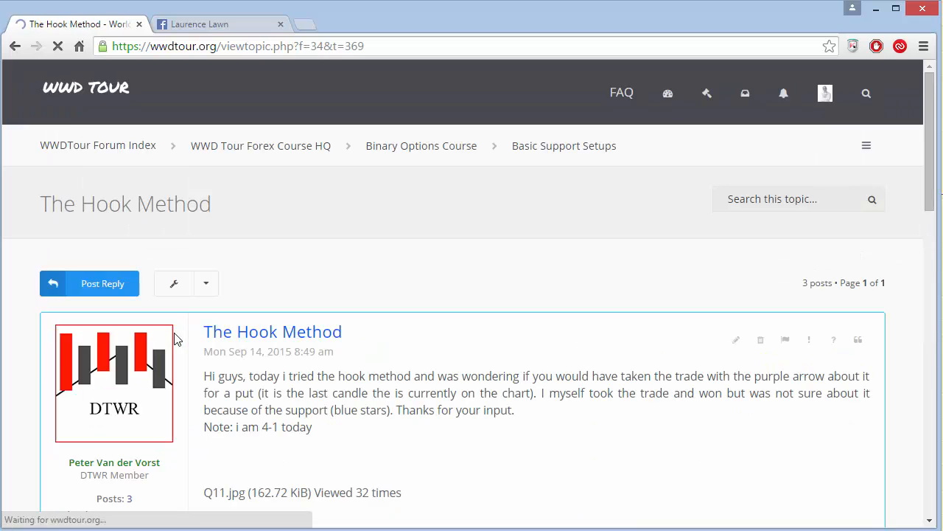
Read through The Hook Method topic, examining the opening post's chart and both replies, and highlight the 4-1 score in the first reply
scroll(372, 375, down, 3)
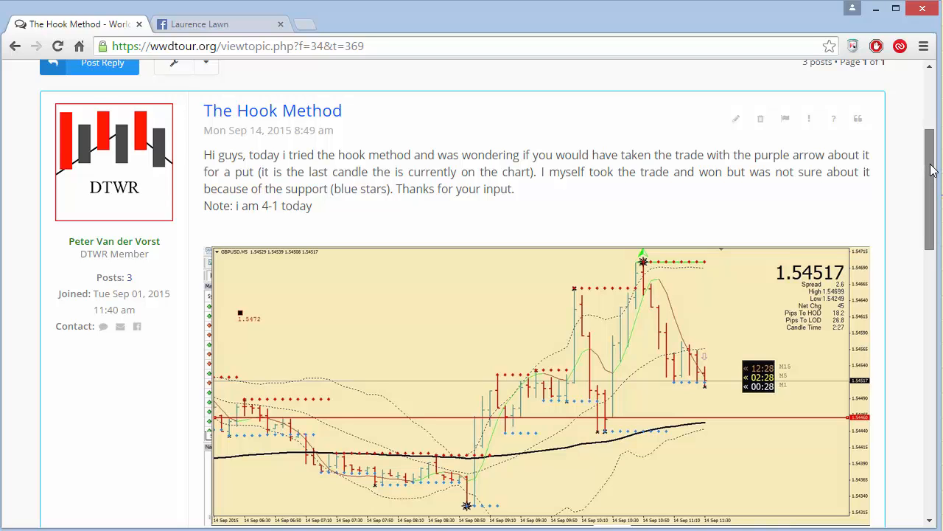
drag(930, 170, 930, 184)
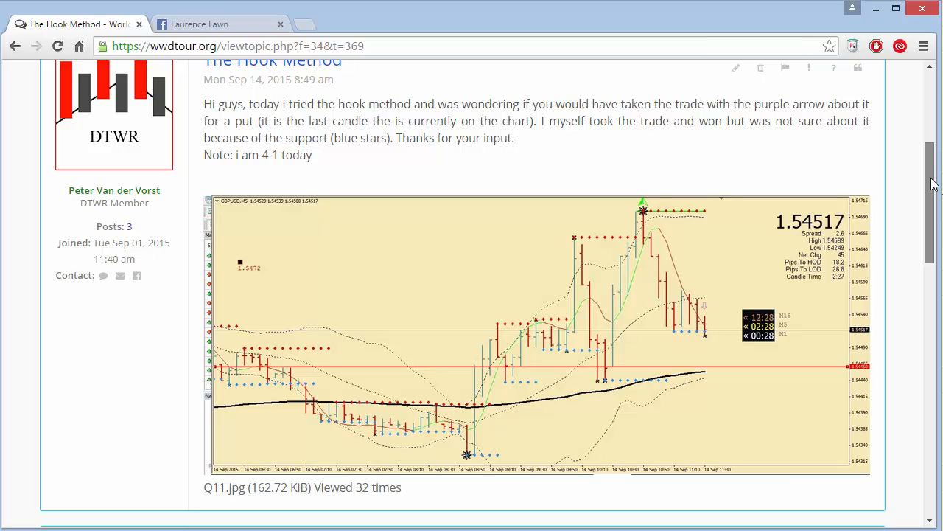
drag(933, 184, 933, 196)
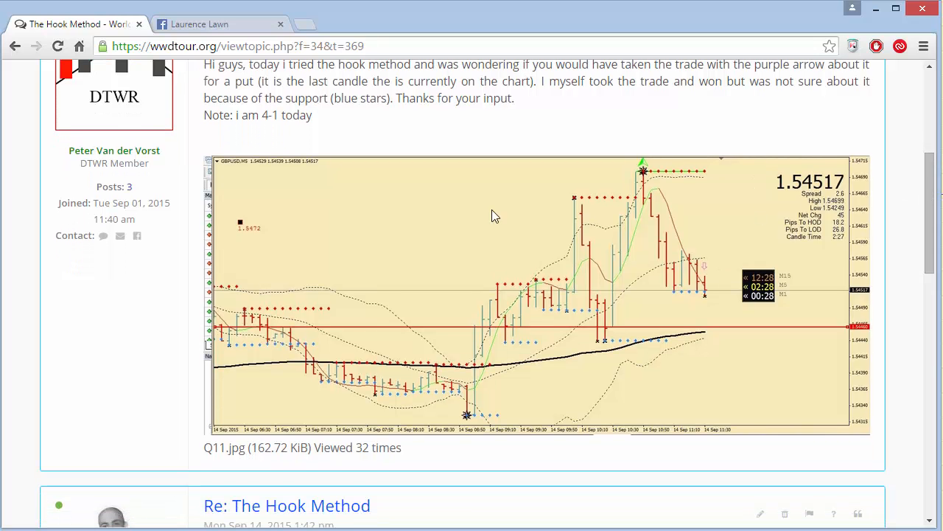
scroll(500, 316, down, 5)
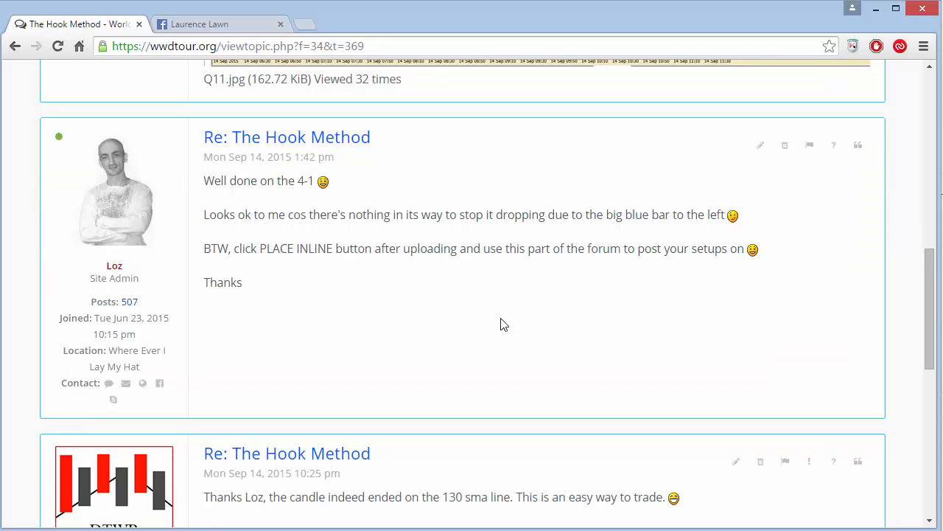
drag(288, 181, 319, 182)
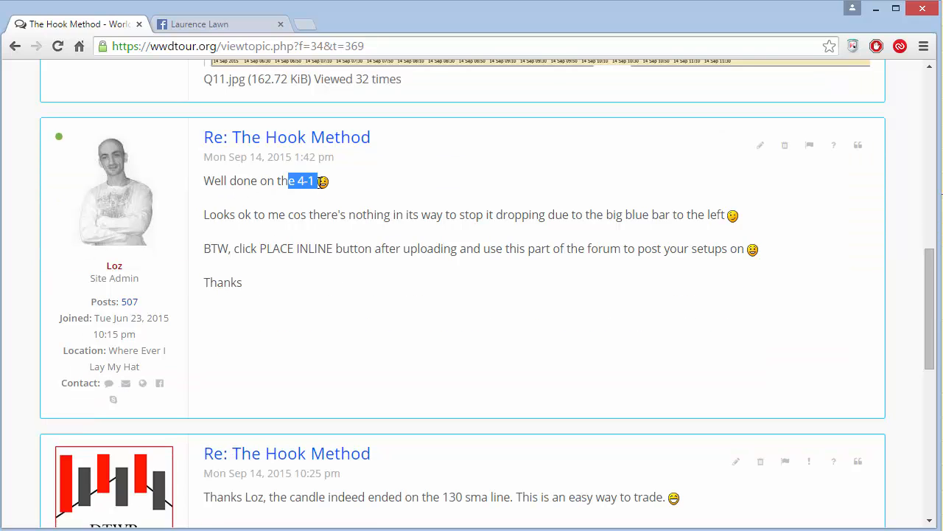
click(343, 330)
scroll(305, 270, down, 3)
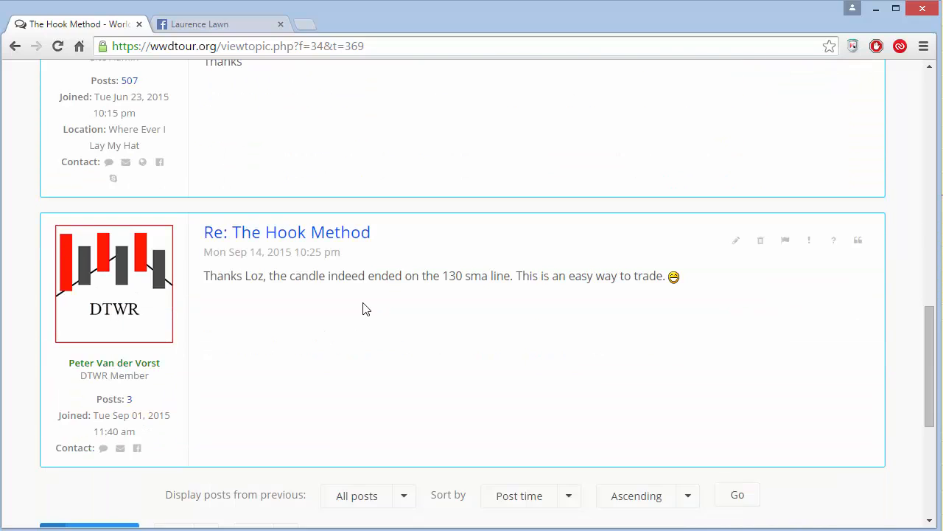
scroll(362, 308, up, 13)
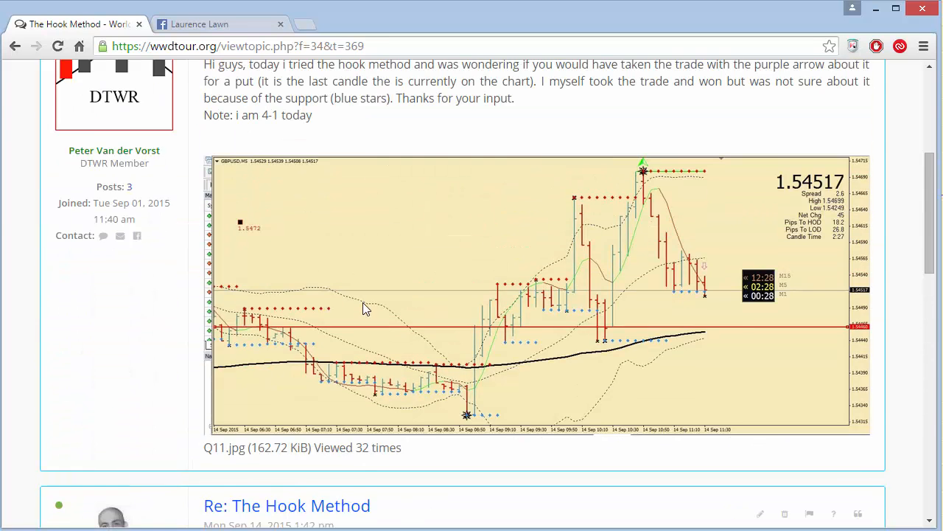
scroll(362, 308, down, 6)
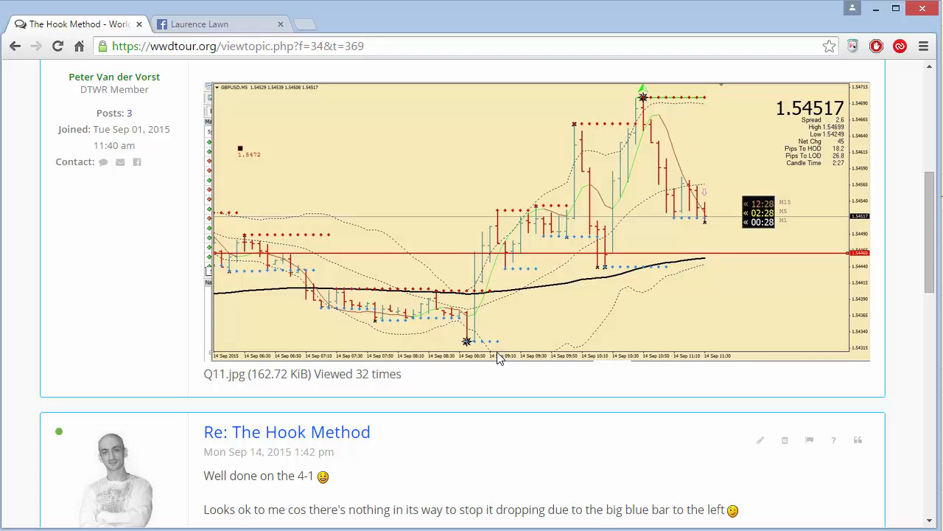
scroll(498, 358, up, 5)
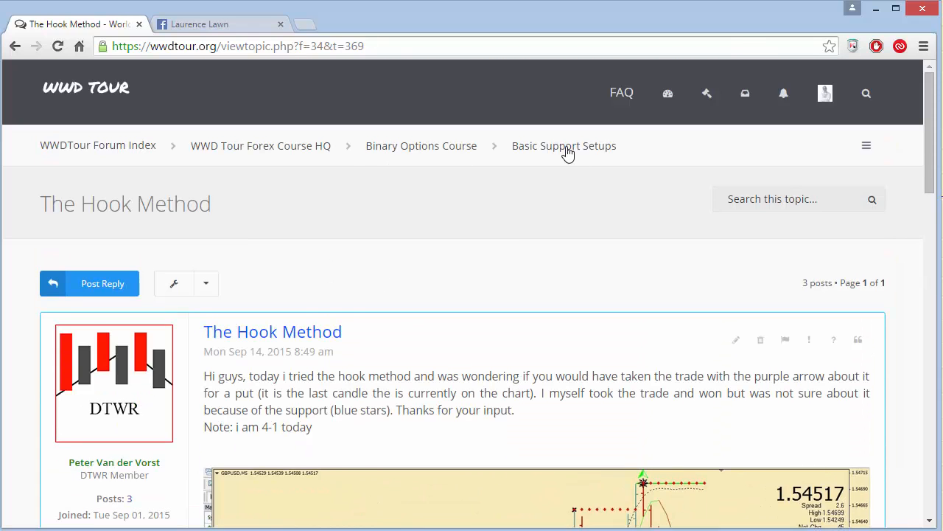
Return to the Basic Support Setups subforum and trace its breadcrumb trail back to the forum index
click(566, 151)
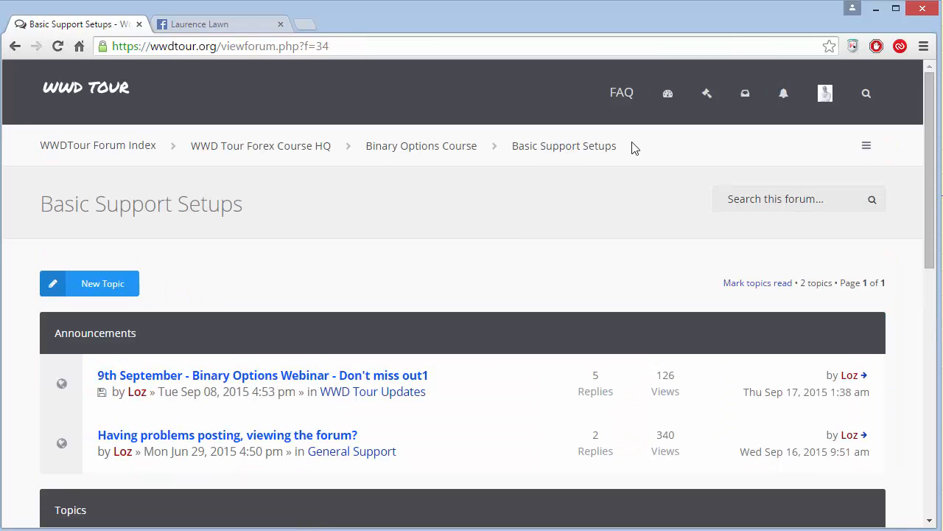
drag(635, 148, 153, 151)
click(417, 185)
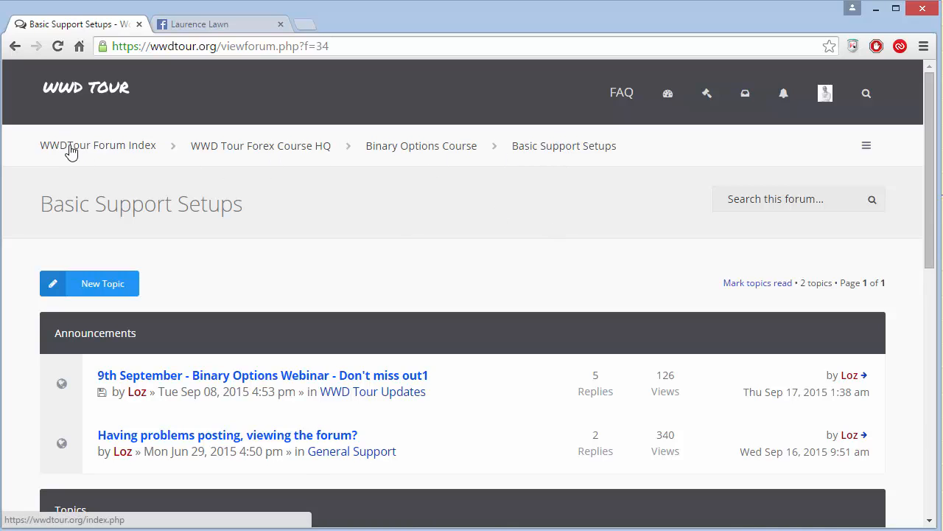
Open WWD Tour Forex Course HQ, look through its sections, and reopen Basic Support Setups from there
click(255, 153)
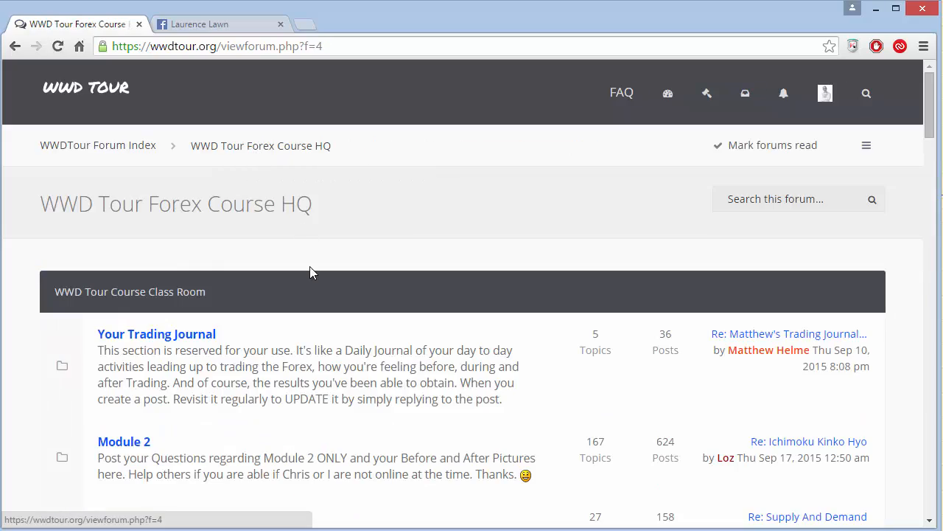
scroll(310, 267, down, 15)
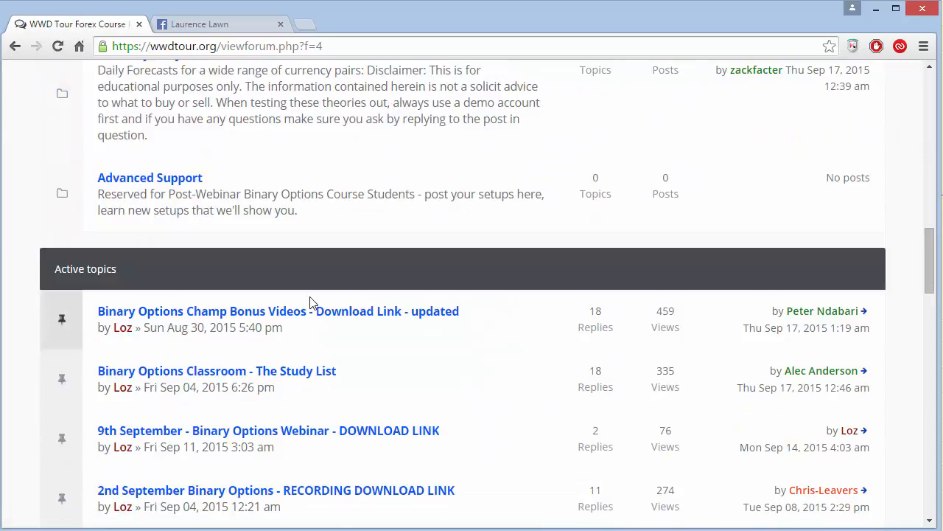
scroll(310, 302, up, 15)
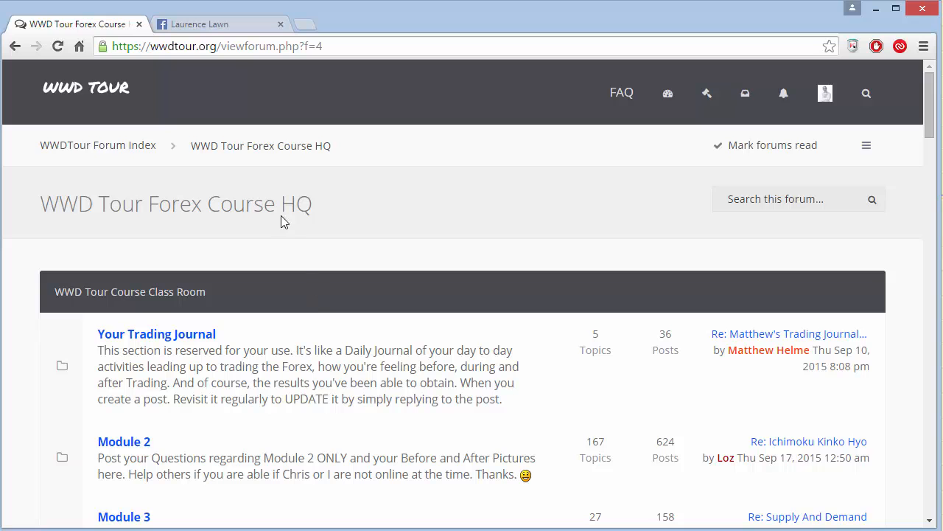
scroll(183, 324, down, 8)
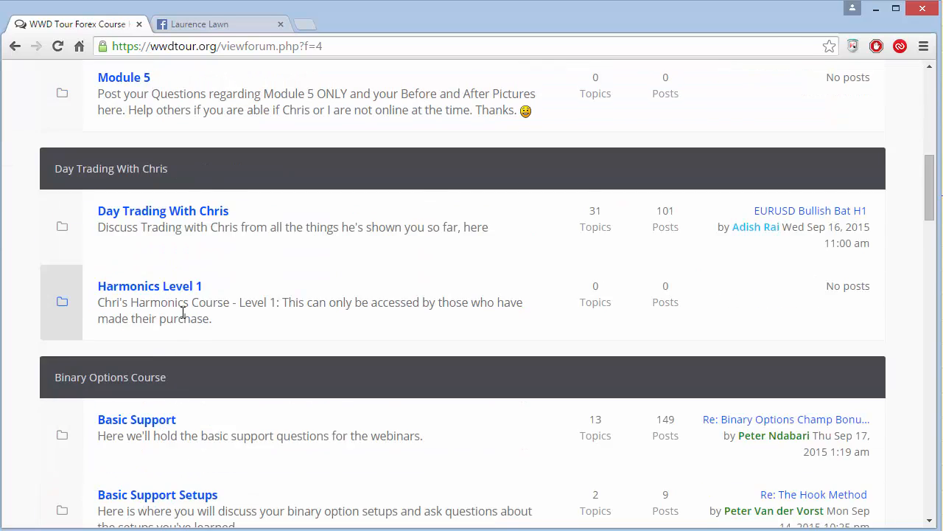
scroll(183, 317, down, 2)
click(173, 358)
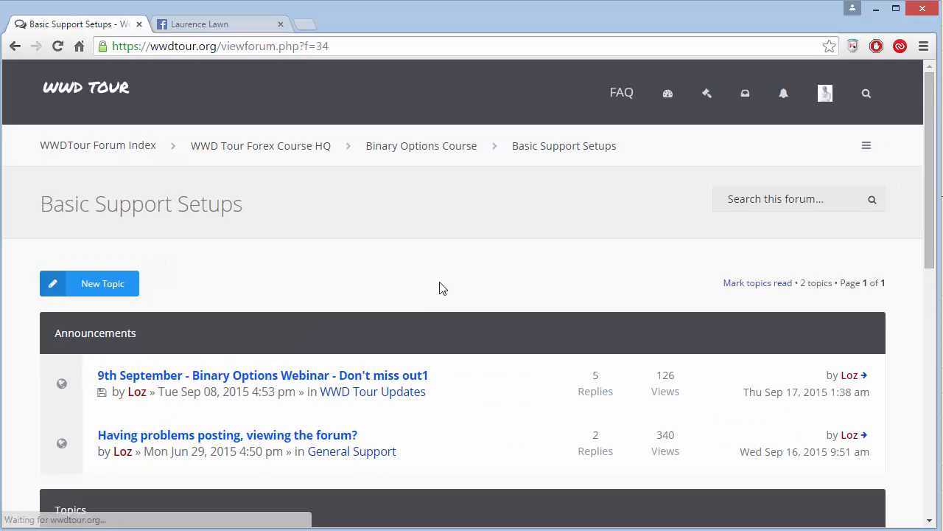
Go up to the Binary Options Course forum, review its subforums, and reopen Basic Support Setups to view its announcements and topics
click(417, 148)
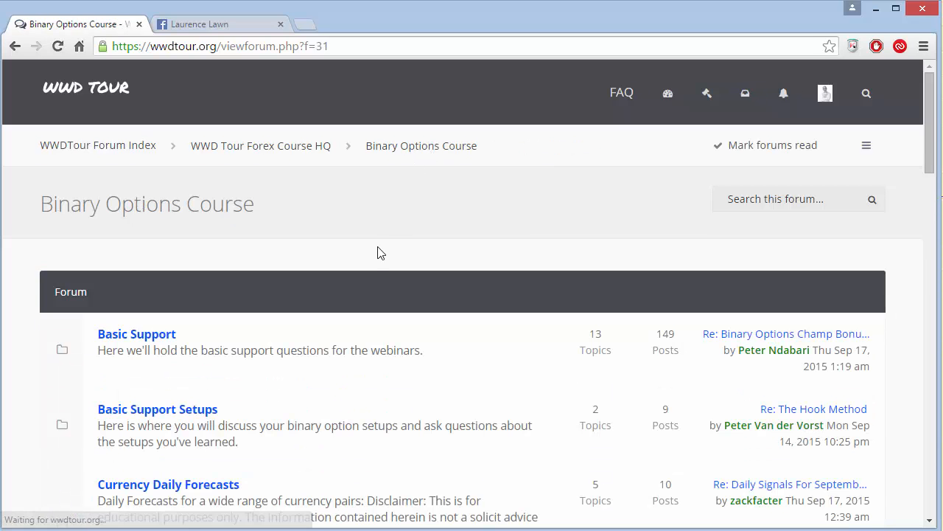
scroll(378, 257, down, 3)
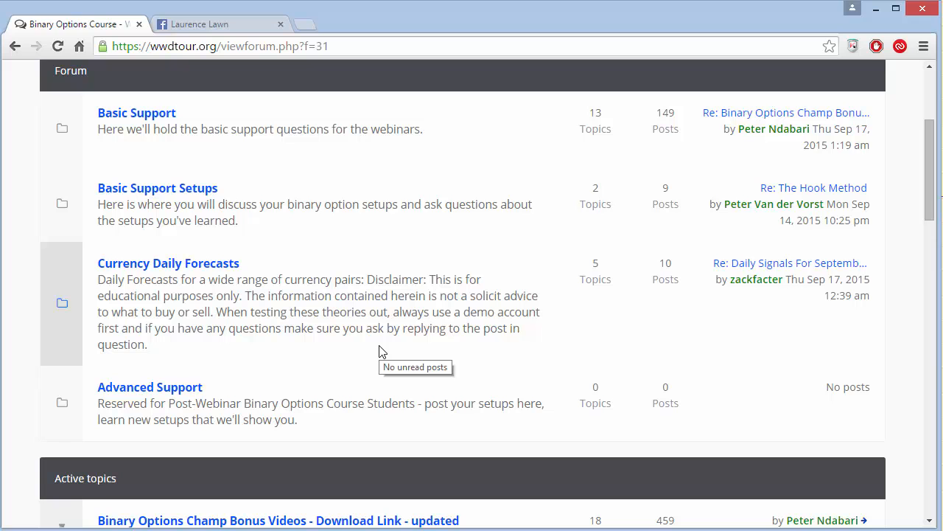
scroll(380, 351, up, 3)
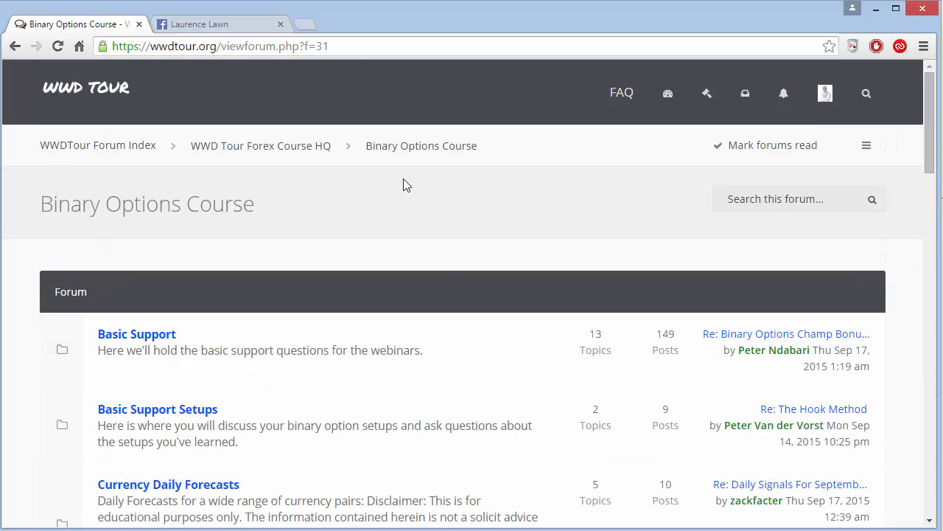
click(195, 411)
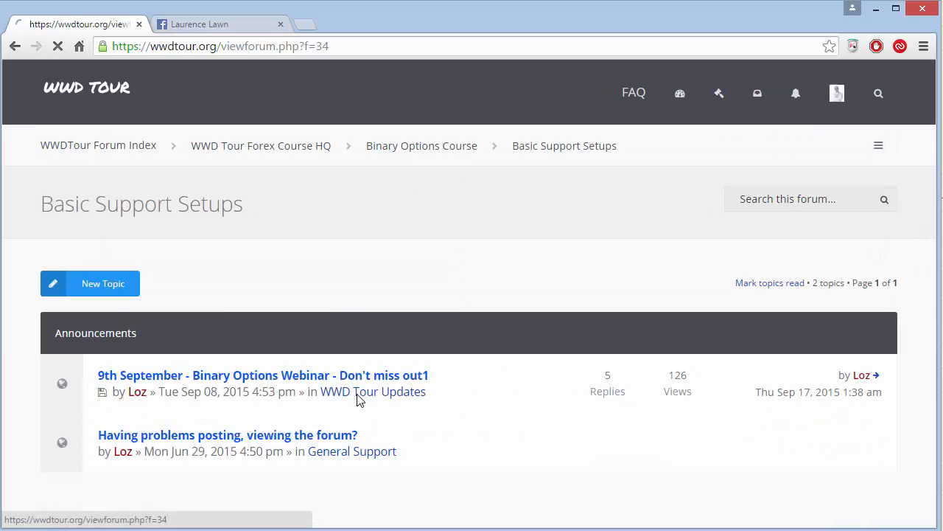
scroll(359, 394, down, 1)
scroll(359, 395, down, 2)
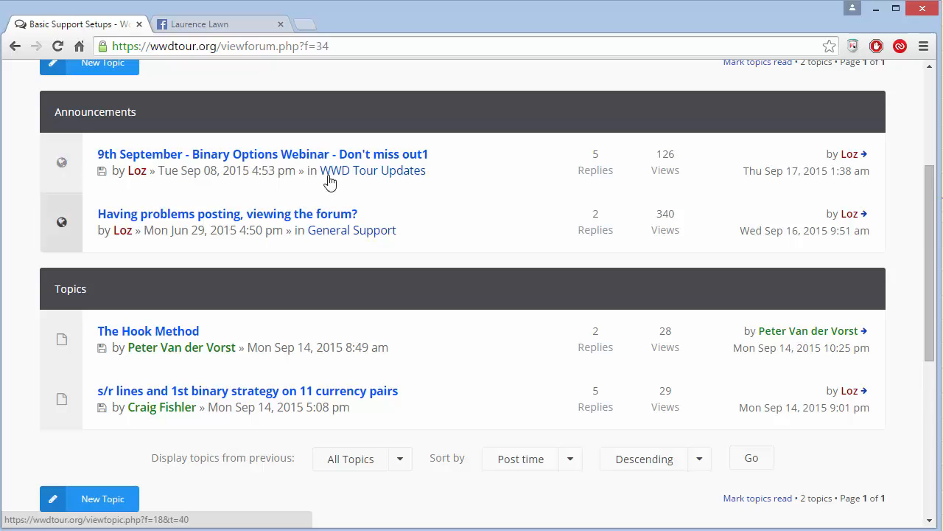
scroll(272, 273, up, 1)
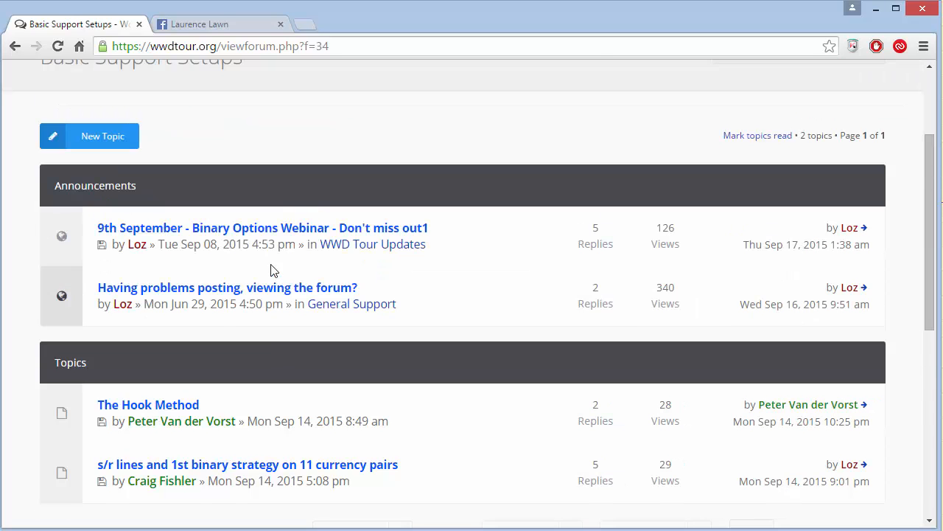
Start a new topic in Basic Support Setups with the subject "your title goes here" and the heart topic icon
click(100, 136)
scroll(354, 270, down, 1)
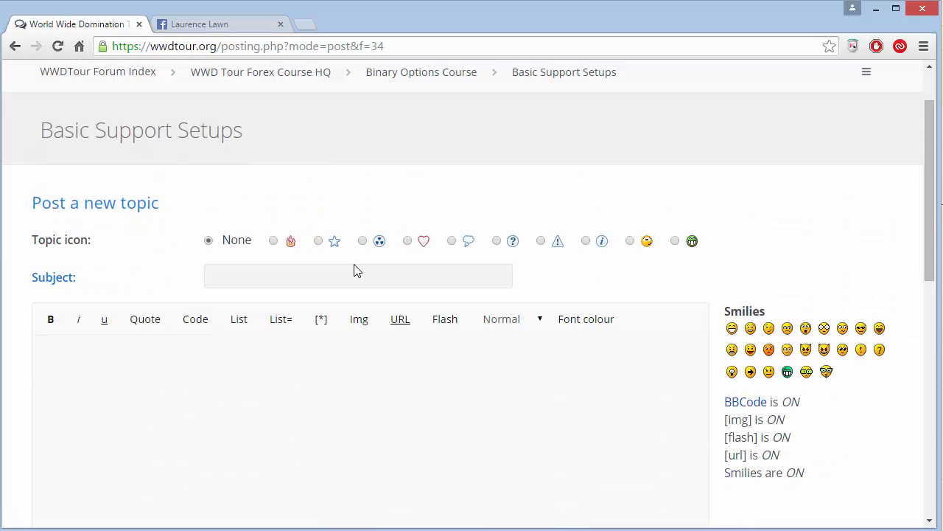
text(your title goes here)
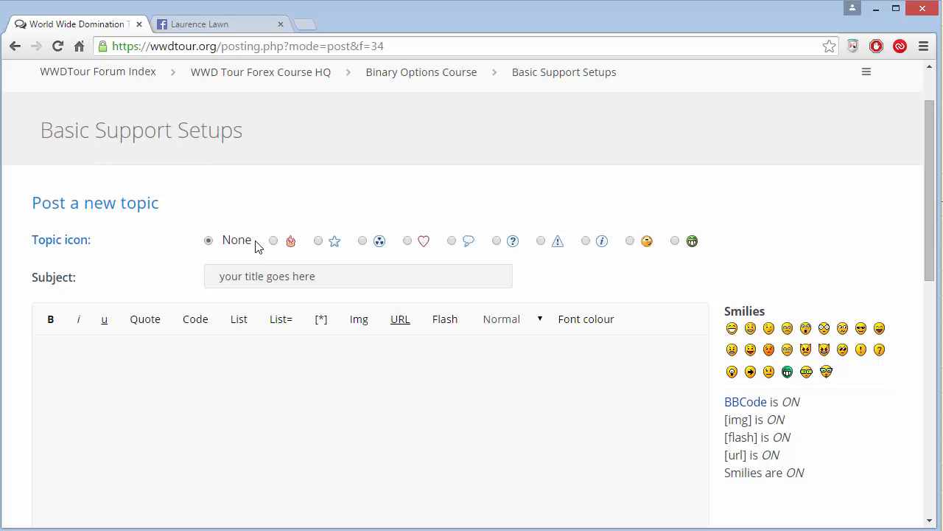
click(407, 241)
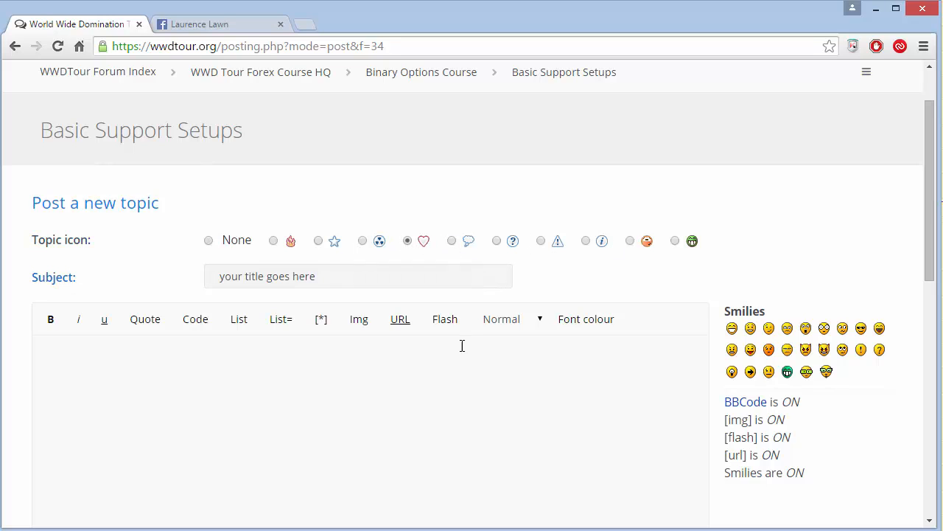
Bring up Google Images results for "prt scr" and preview two keyboard pictures with the Prt Scr key circled in red
click(876, 9)
click(732, 101)
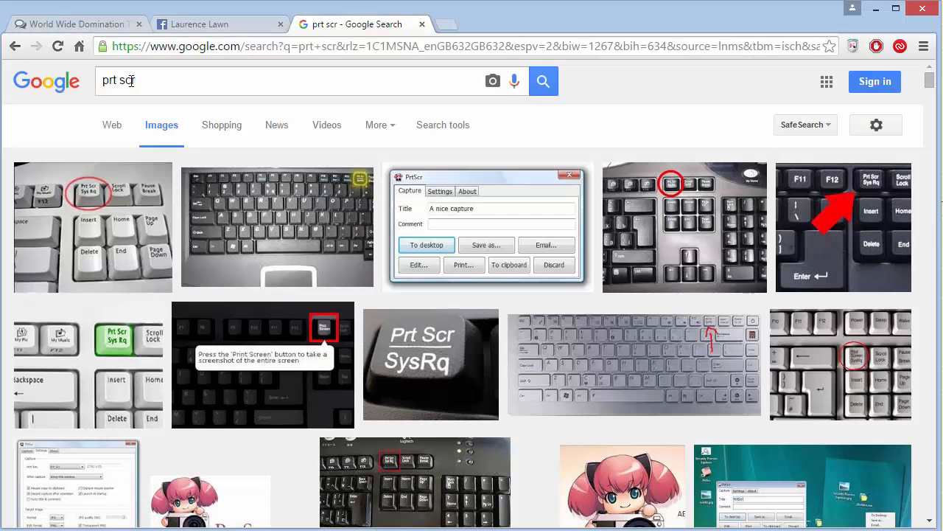
triple_click(129, 80)
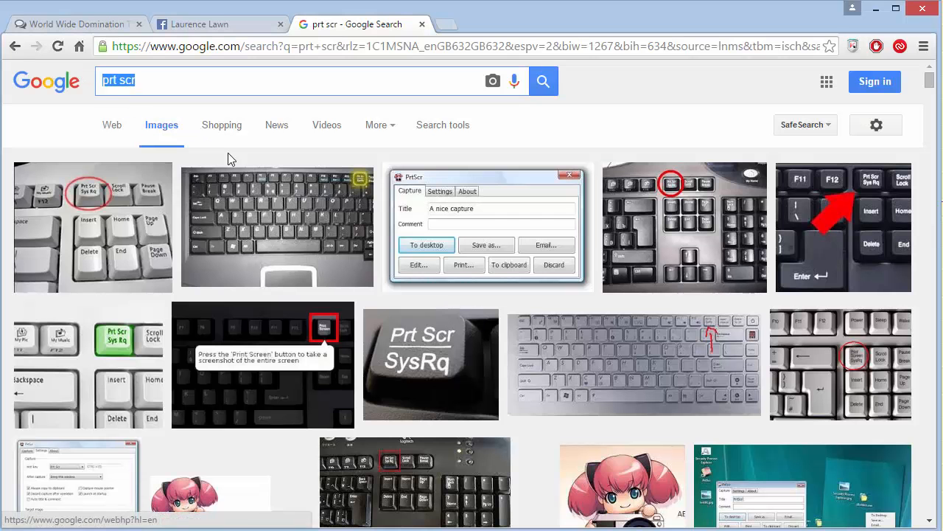
click(686, 223)
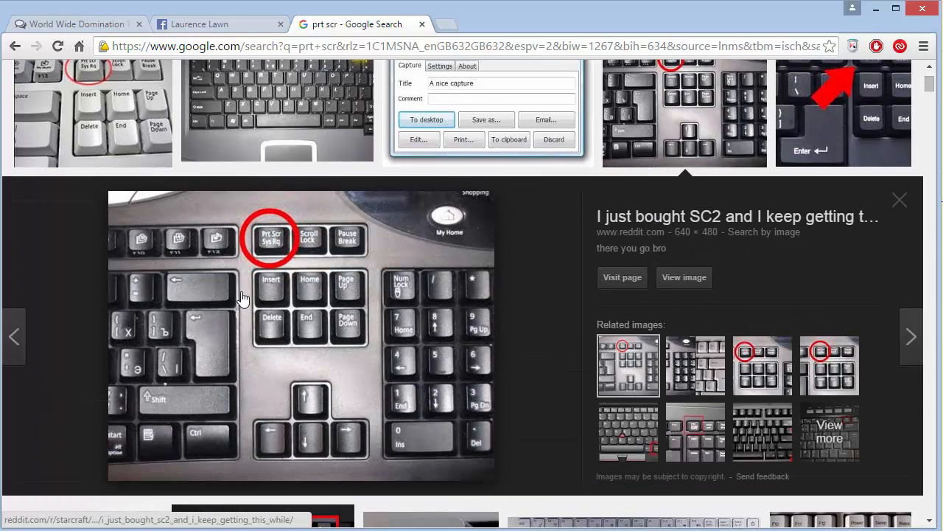
scroll(541, 335, up, 1)
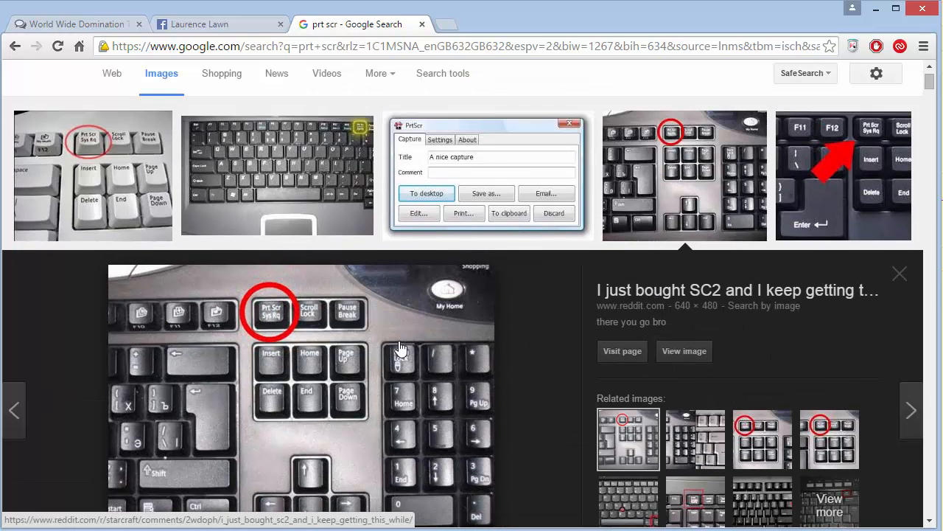
click(107, 167)
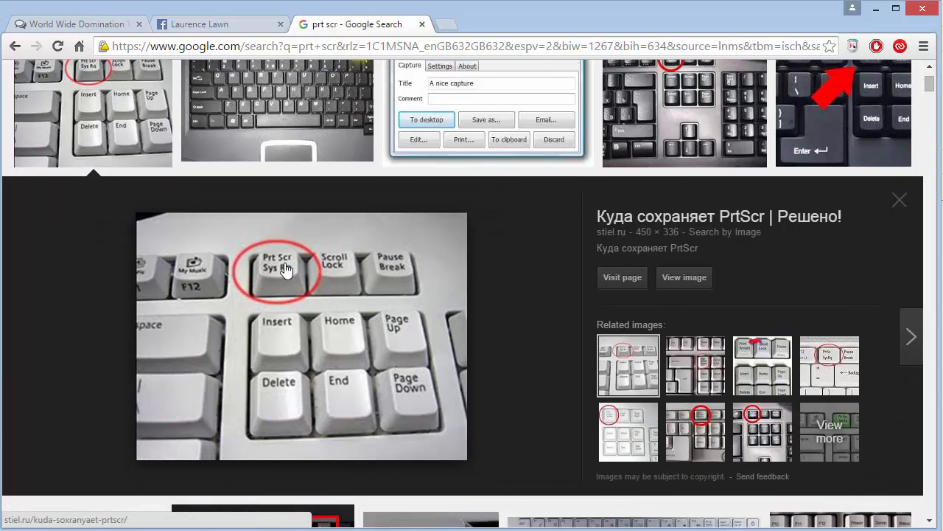
Browse further image results and preview the full black keyboard picture with the Print Screen key boxed in red
scroll(411, 325, down, 10)
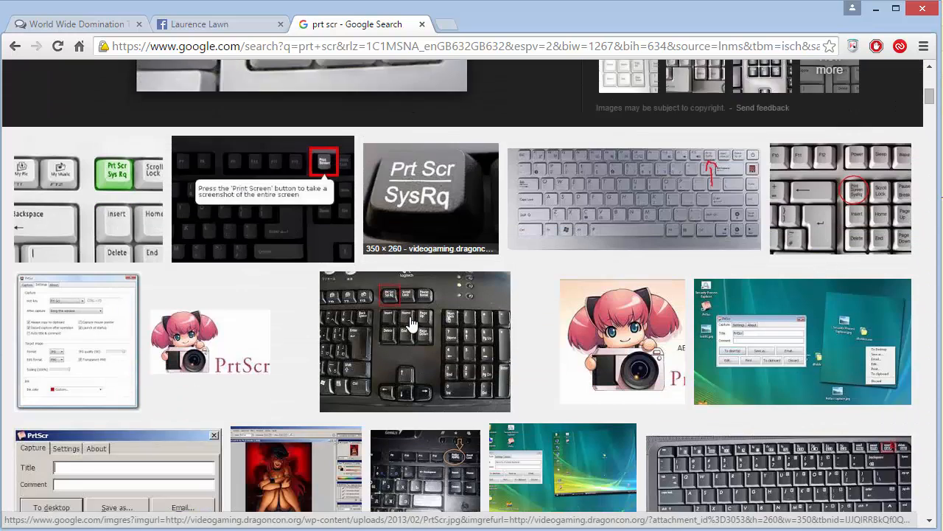
scroll(411, 322, down, 1)
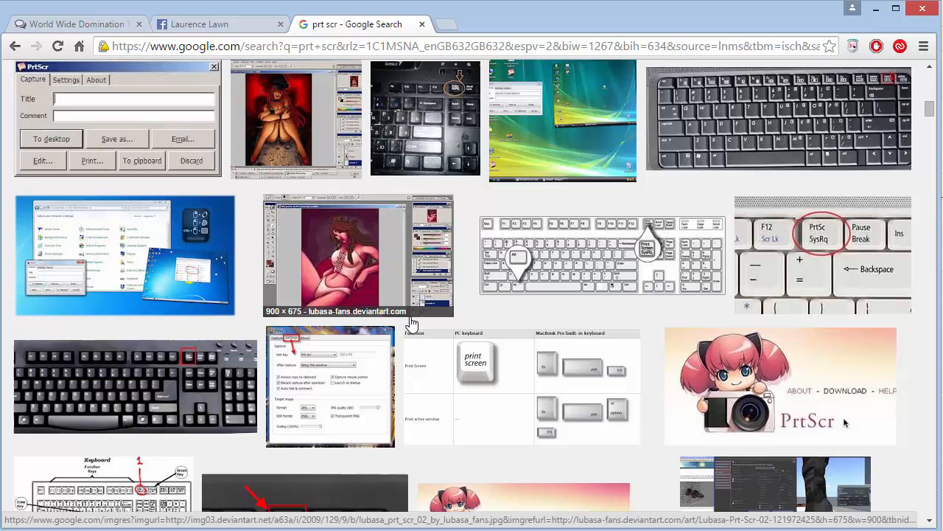
click(190, 377)
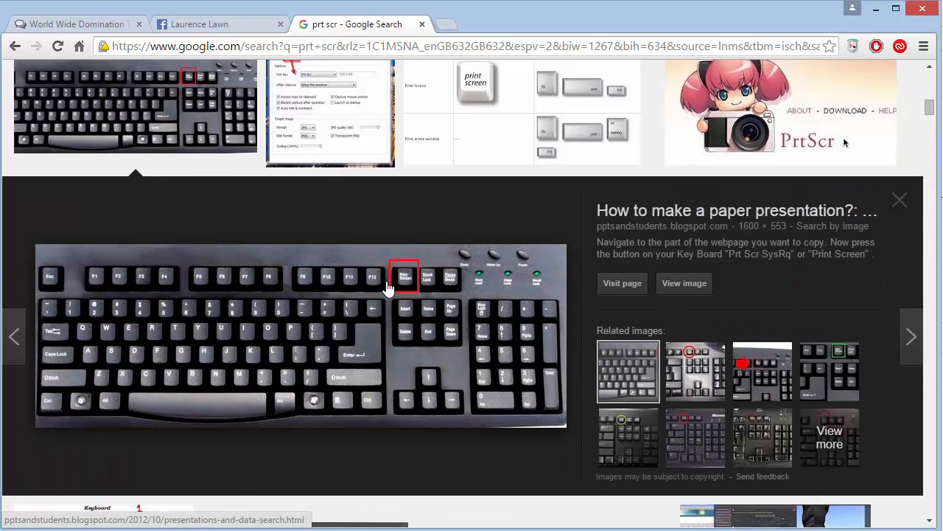
scroll(463, 354, down, 4)
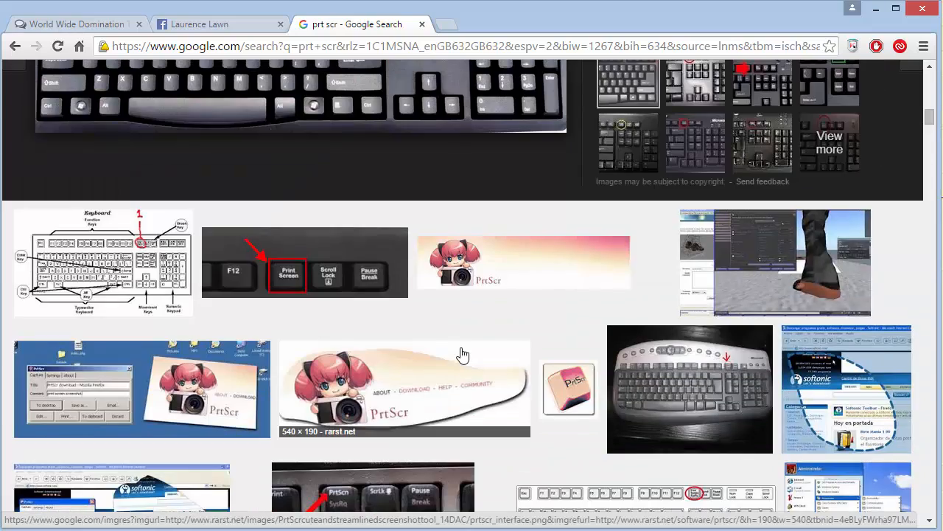
scroll(463, 356, up, 12)
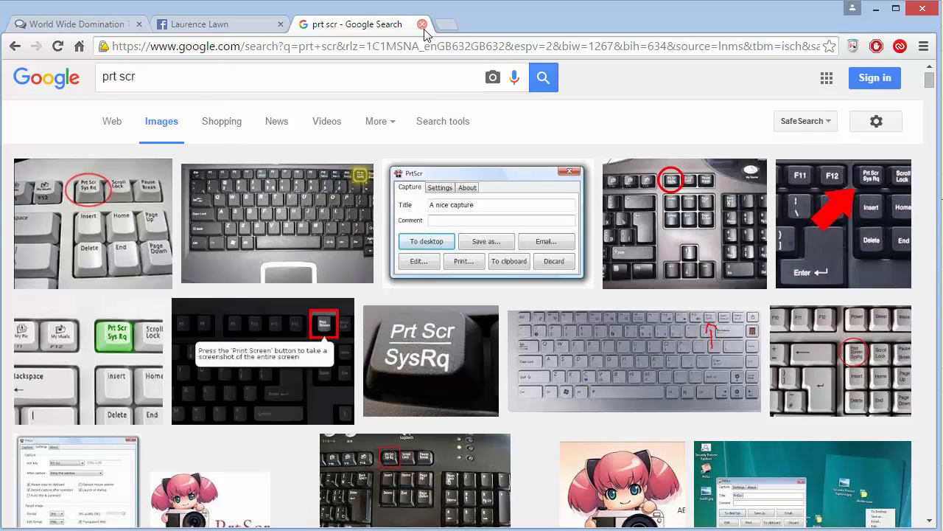
Switch to Paint, paste the captured trading chart screenshot into the blank canvas and show it at 50% zoom
key(ctrl+Tab)
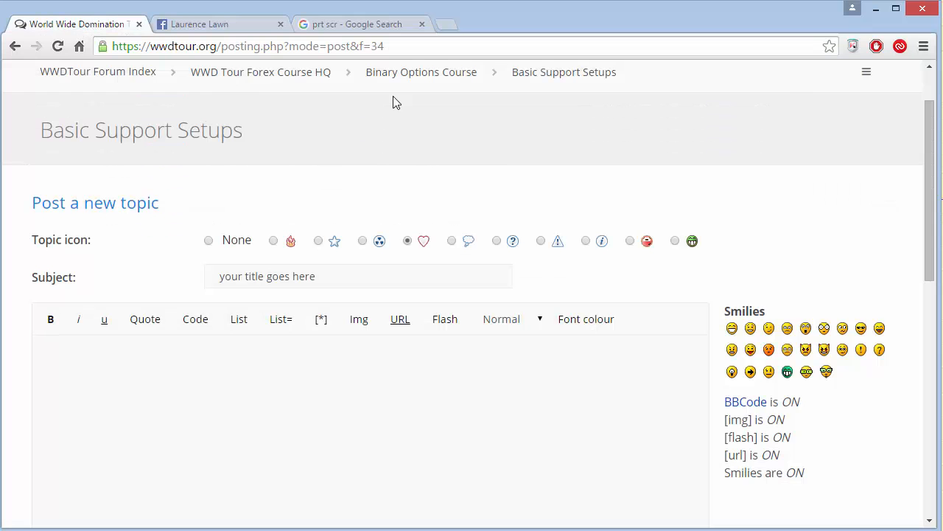
click(874, 12)
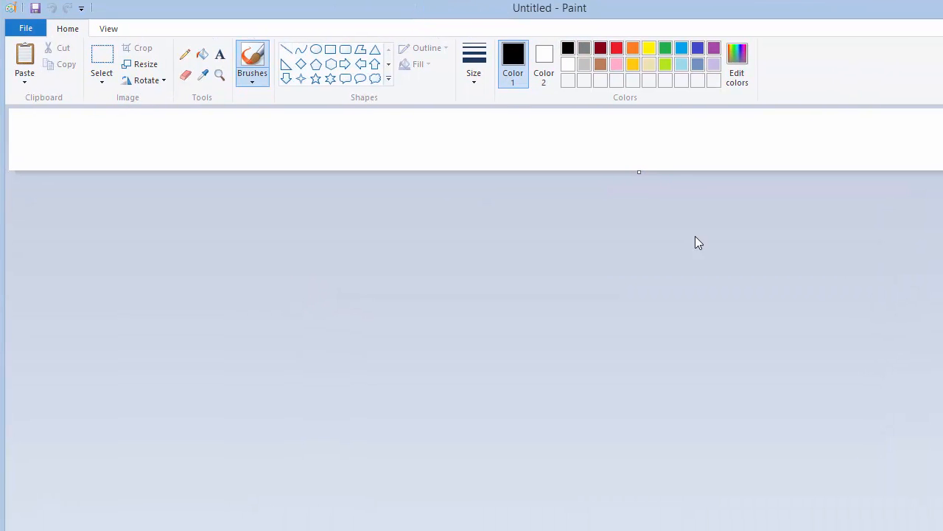
mouse_move(942, 274)
mouse_down()
mouse_move(927, 274)
mouse_move(938, 274)
mouse_up()
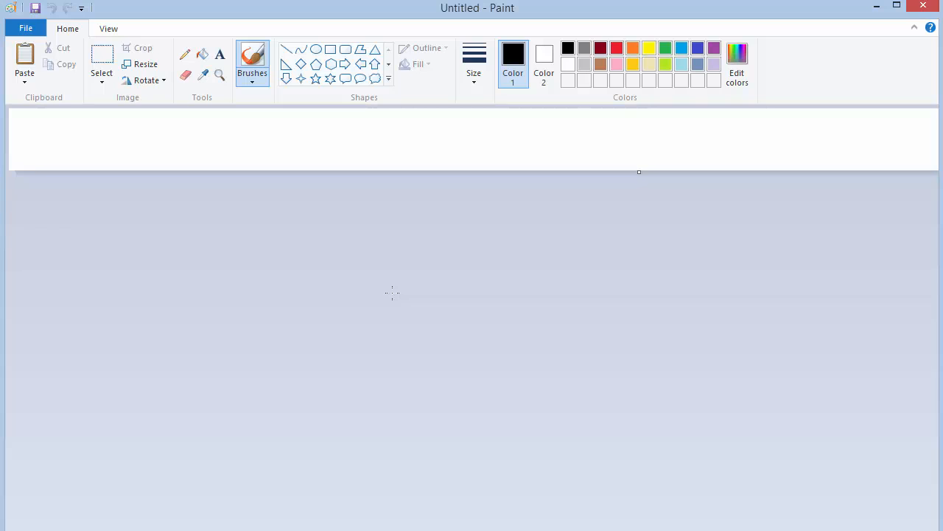
key(ctrl+v)
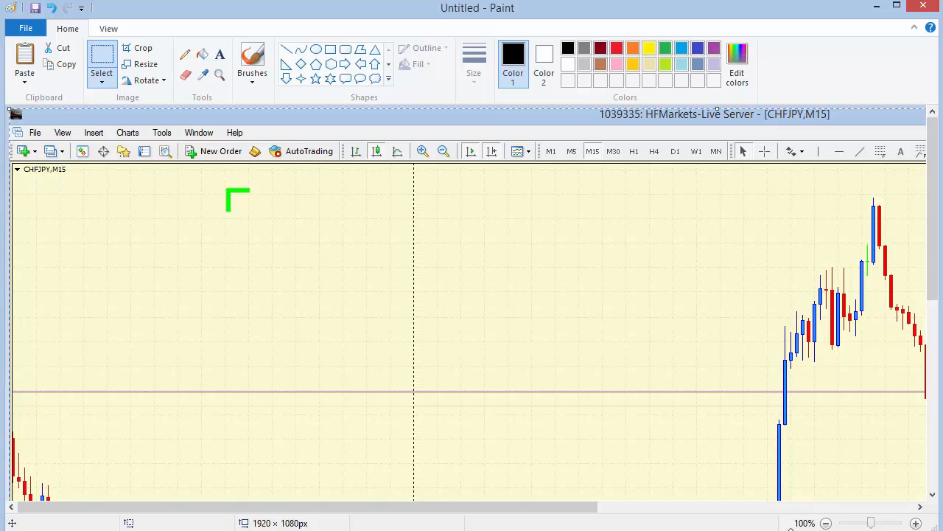
click(827, 522)
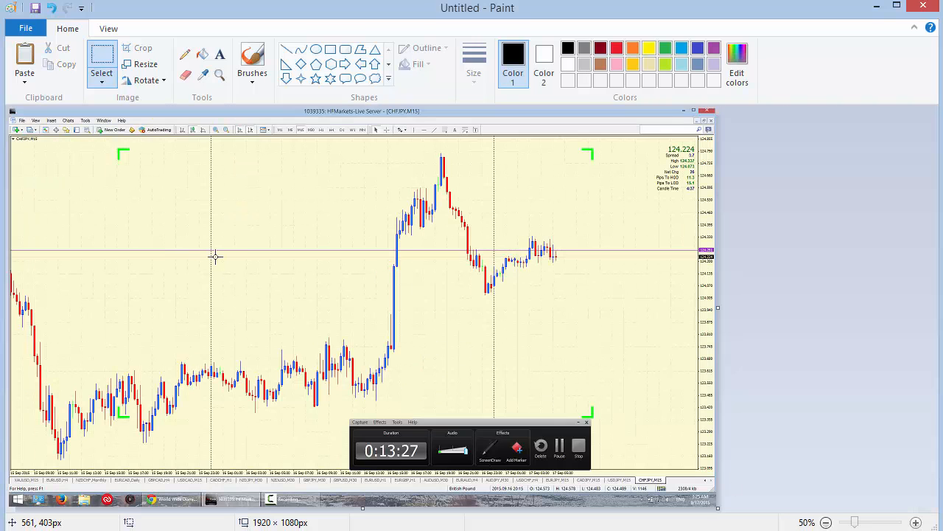
Crop the pasted screenshot to the chart area, about 1905 × 923 px, leaving out the title bar, toolbars and taskbar
click(104, 61)
mouse_move(11, 134)
mouse_down()
mouse_move(205, 335)
mouse_move(682, 440)
mouse_move(713, 474)
mouse_up()
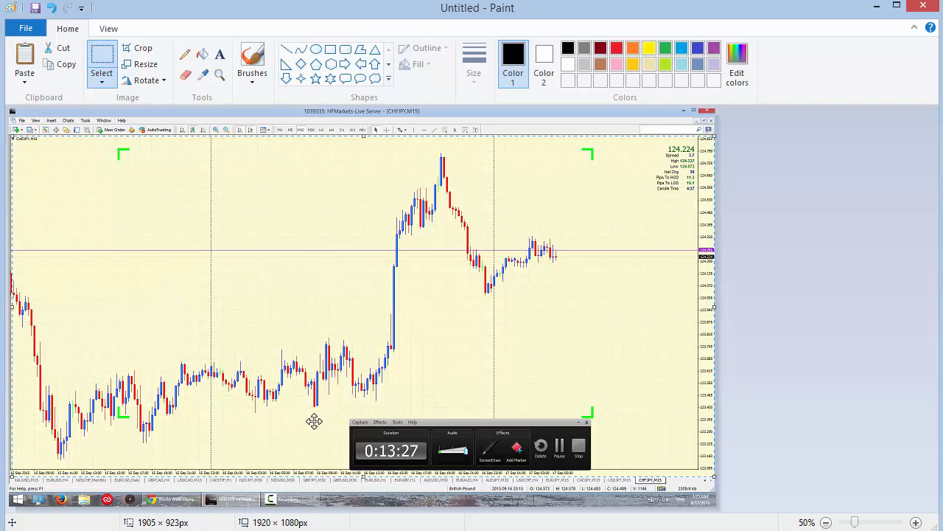
click(129, 48)
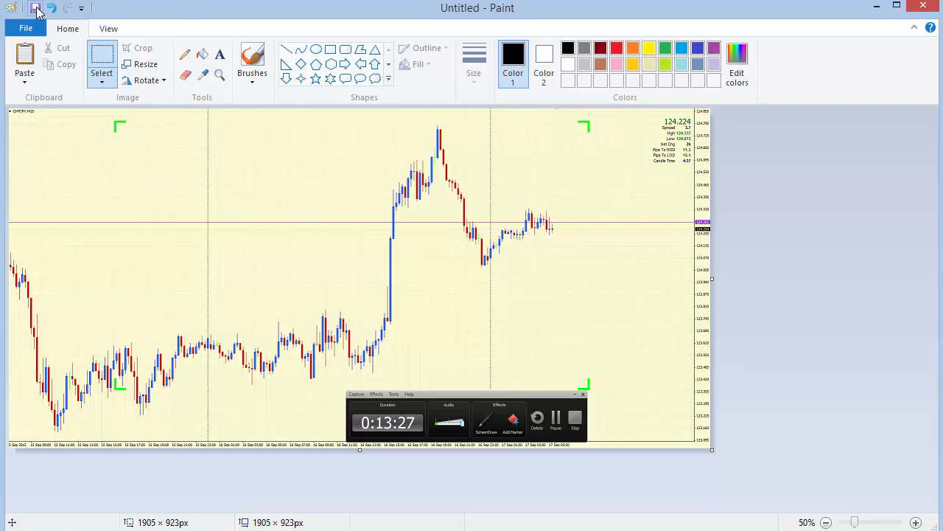
Save the cropped chart as a PNG named example on the Desktop and close Paint
click(36, 8)
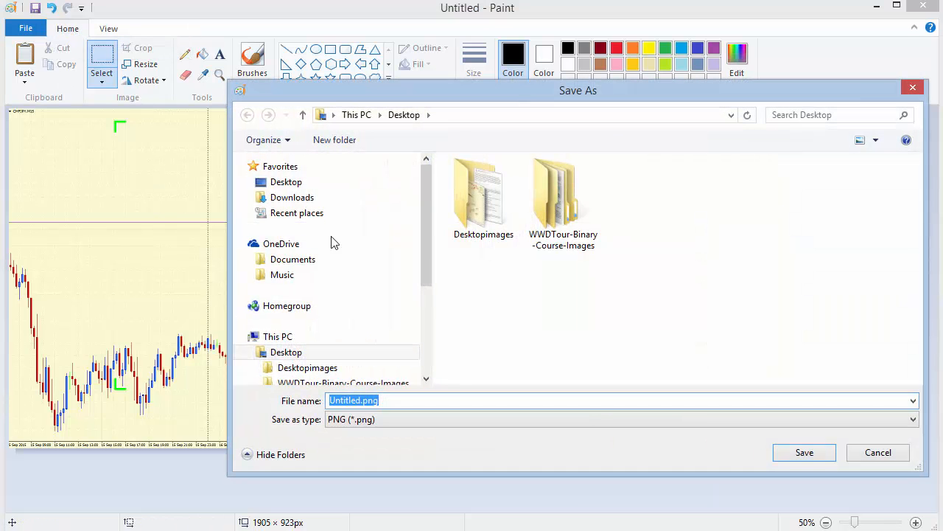
text(example)
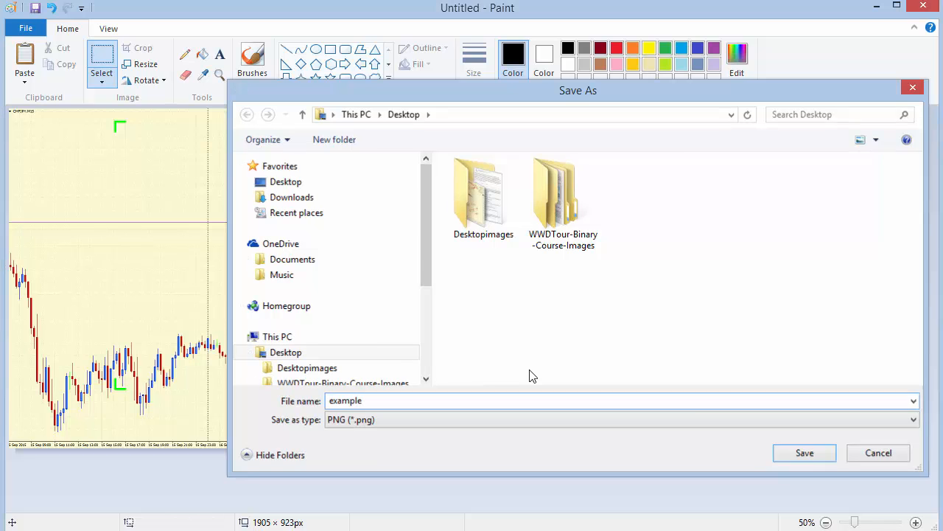
key(Return)
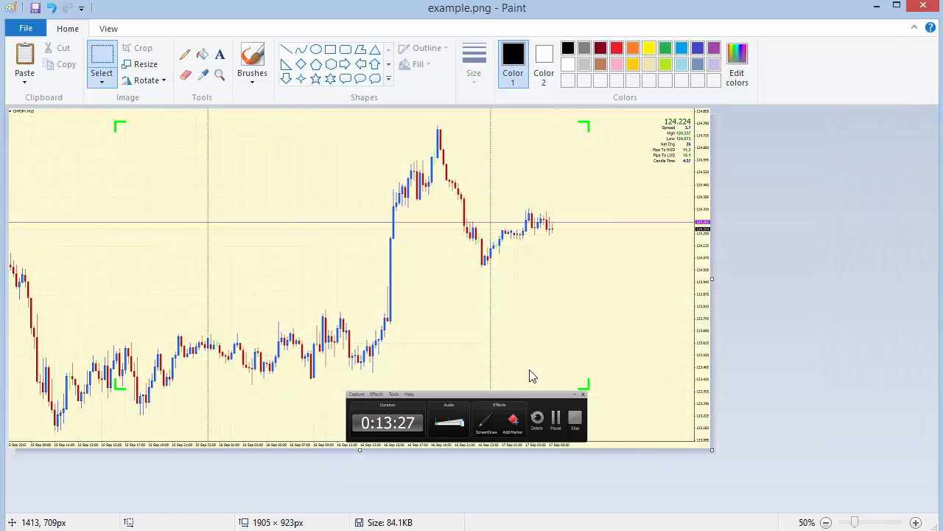
click(923, 7)
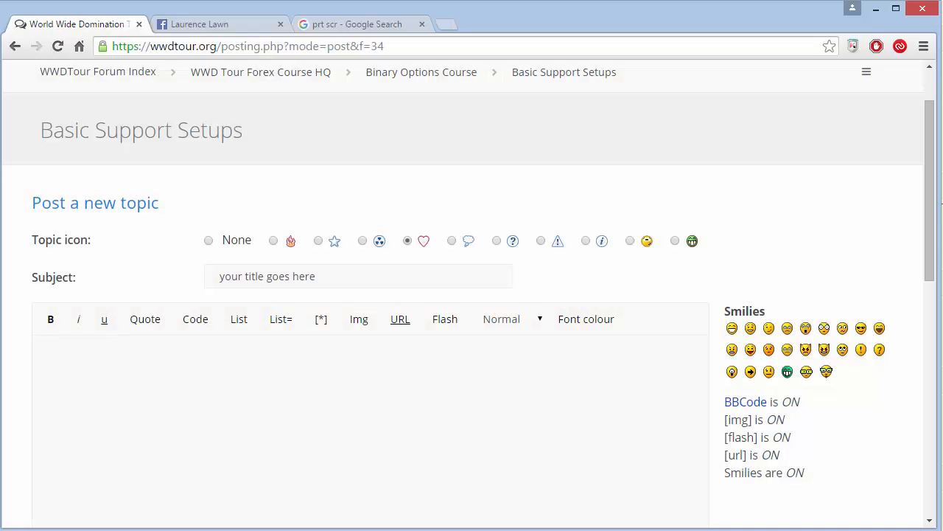
Write "here is my home work for ABC exercise. how i do?" as the new topic's message in the forum
click(282, 400)
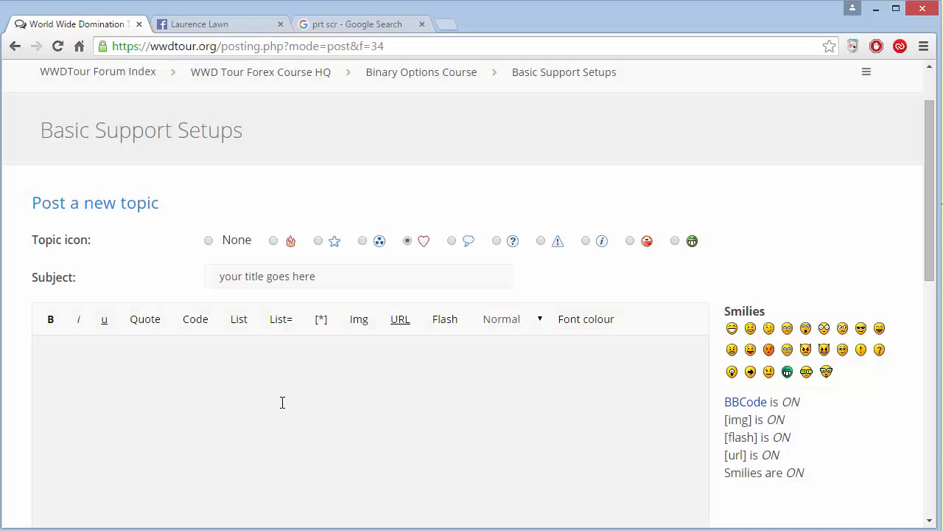
text(here is my home wor)
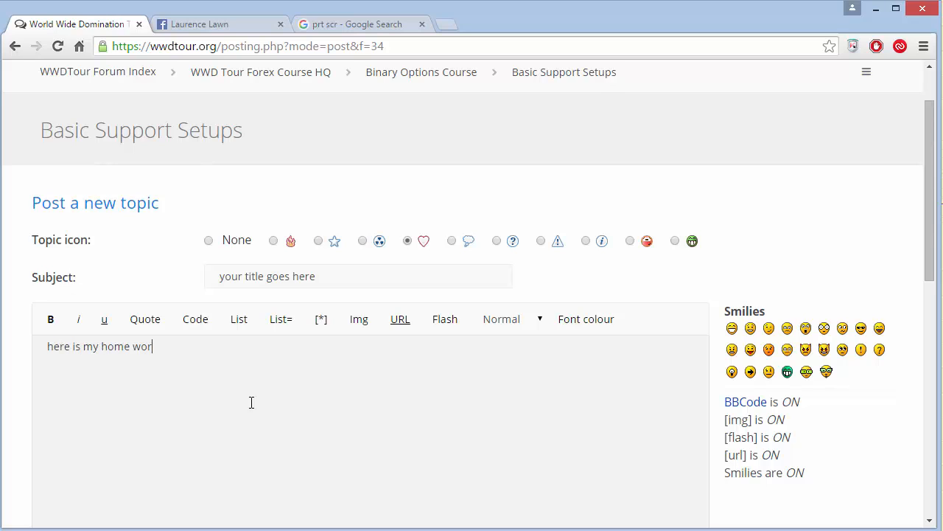
text(k for ABC exercise. how i do?)
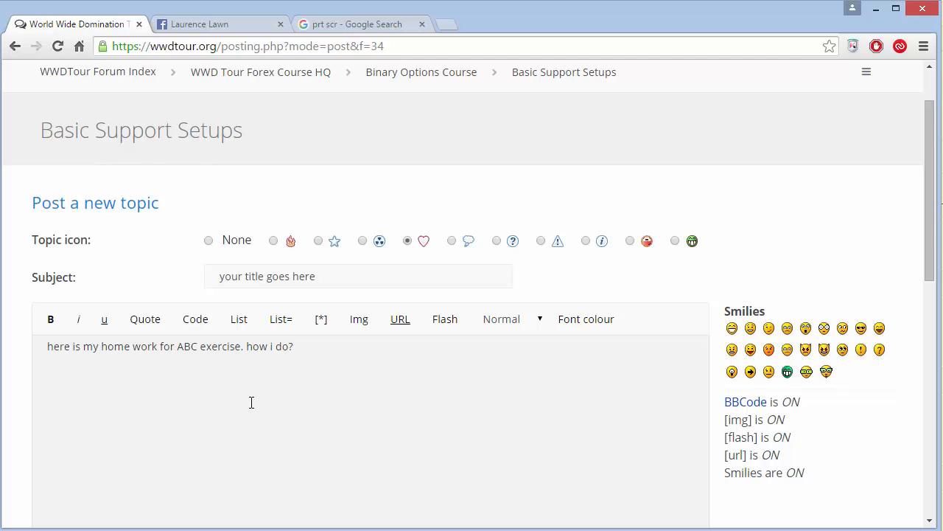
Attach example.png from the Desktop to the new topic
scroll(251, 403, down, 4)
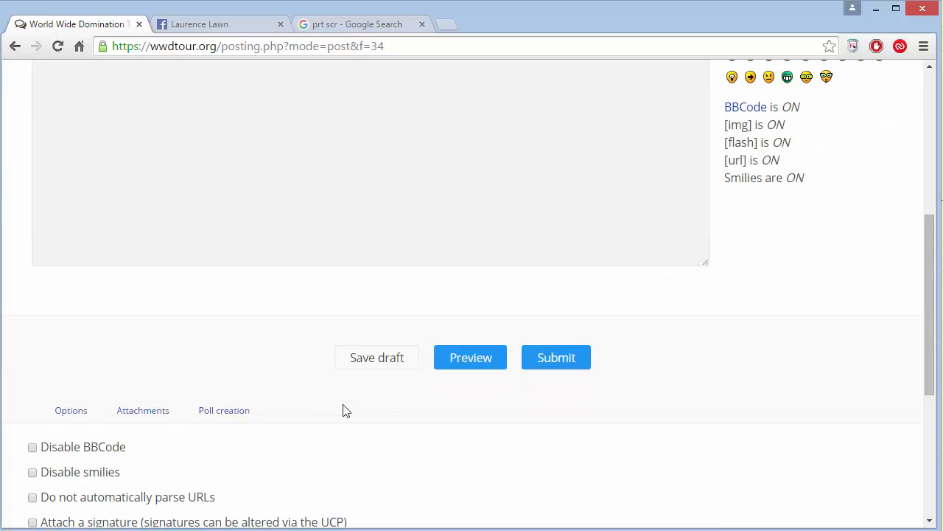
click(148, 417)
scroll(213, 387, down, 2)
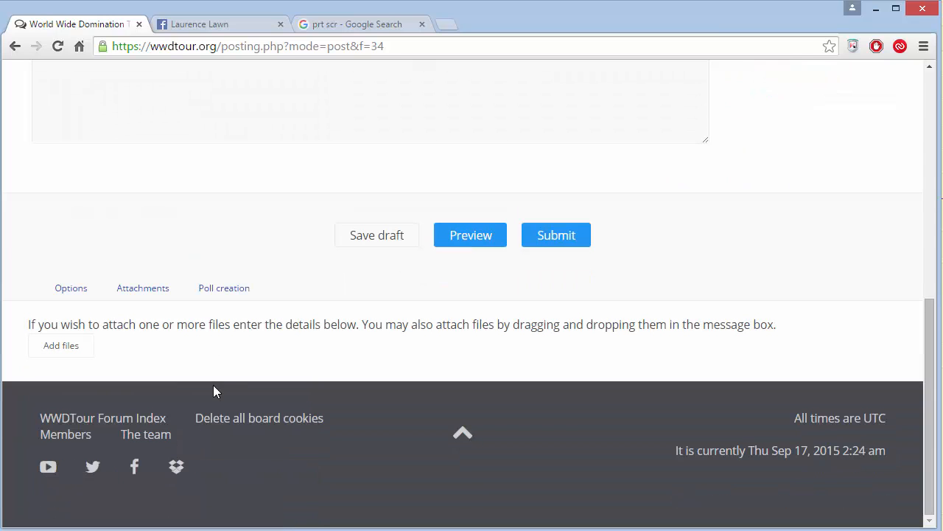
click(62, 345)
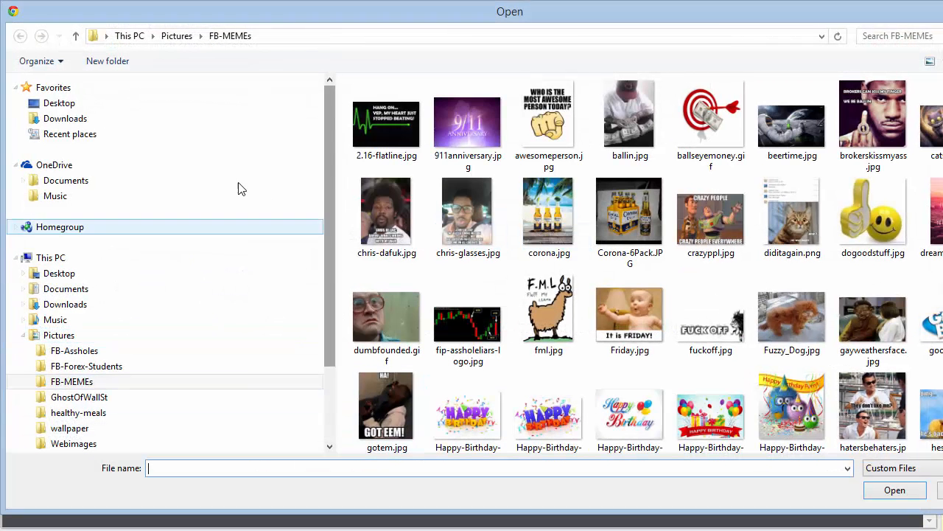
click(66, 109)
click(778, 177)
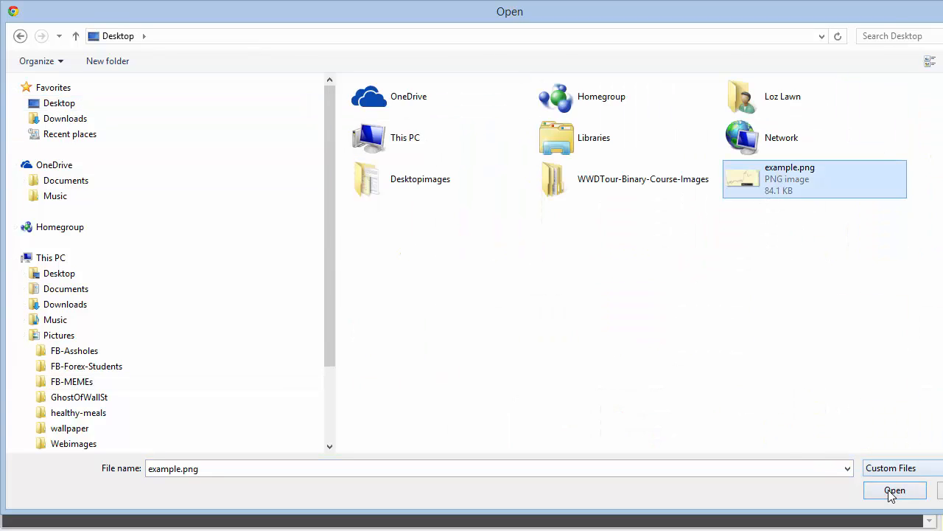
drag(942, 490, 880, 490)
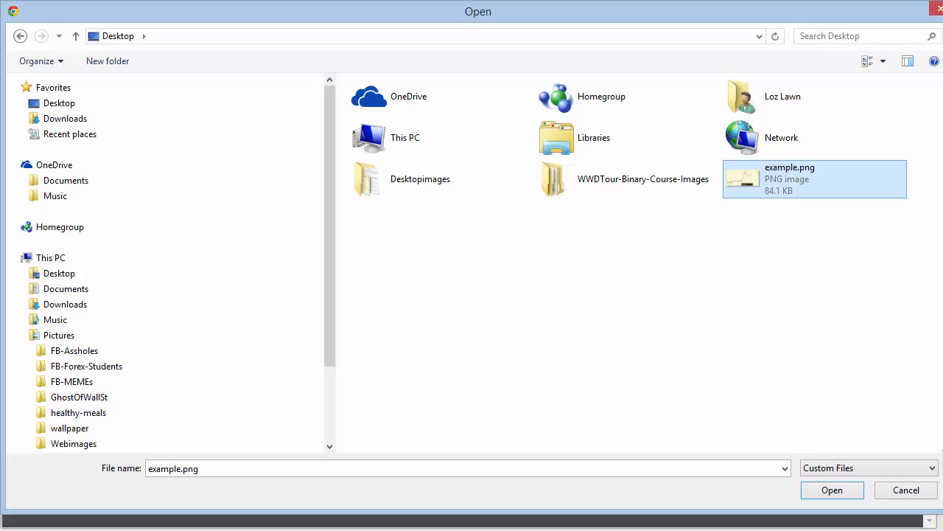
click(842, 495)
scroll(413, 371, down, 1)
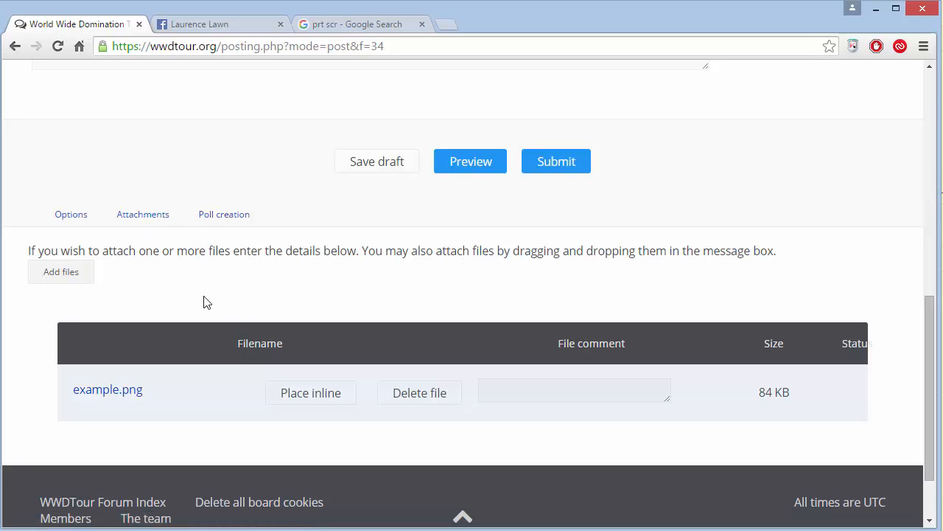
Give the attached example.png the file comment "ABC Exercise"
drag(556, 344, 636, 339)
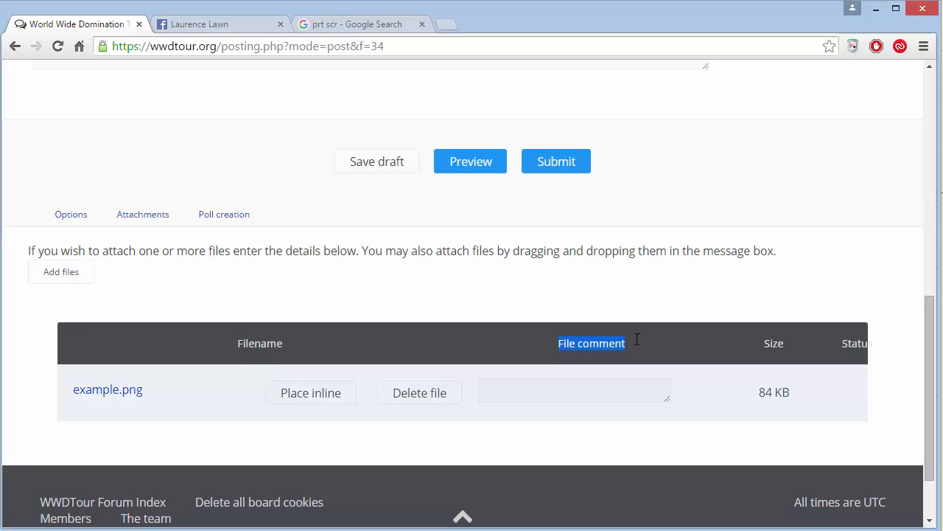
click(512, 381)
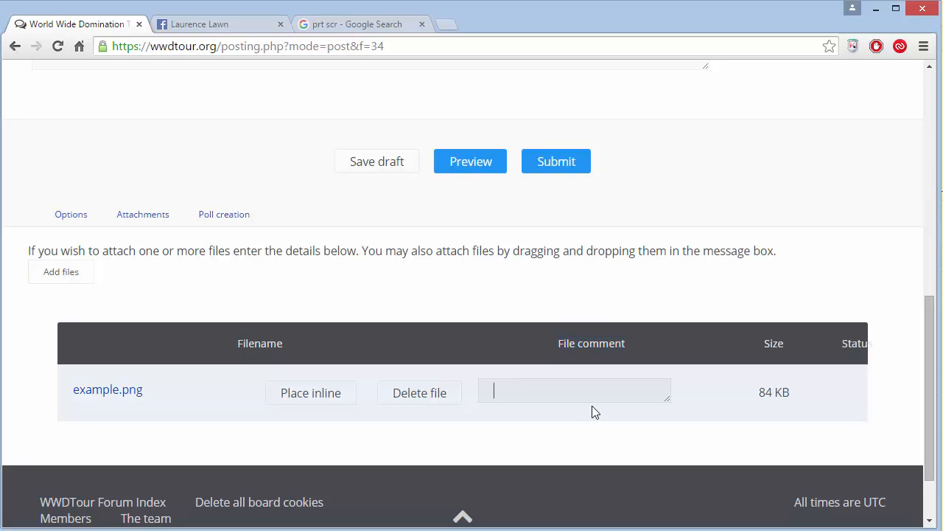
text(ABC Exercise)
Place the example.png attachment inline in the message, on a new line below the homework text
scroll(469, 354, up, 3)
drag(152, 77, 164, 77)
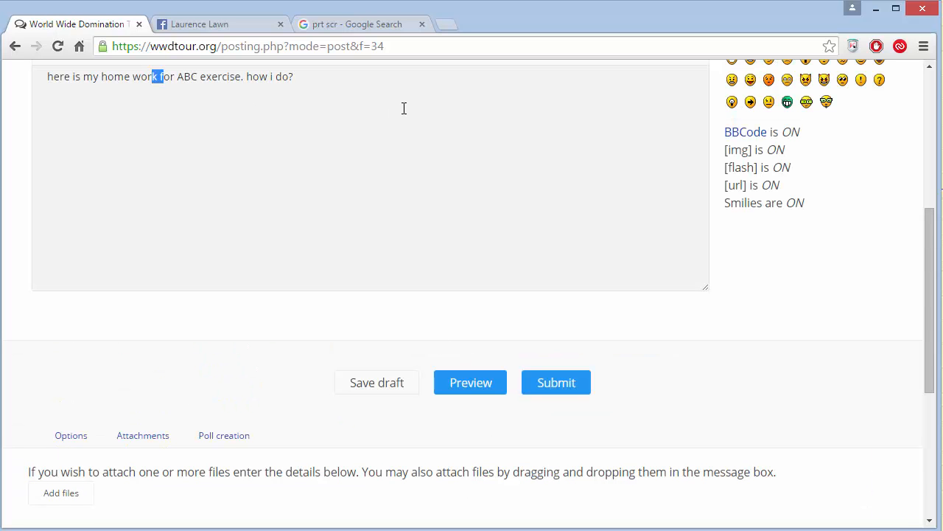
click(404, 108)
key(Return)
scroll(325, 287, down, 2)
scroll(323, 411, down, 1)
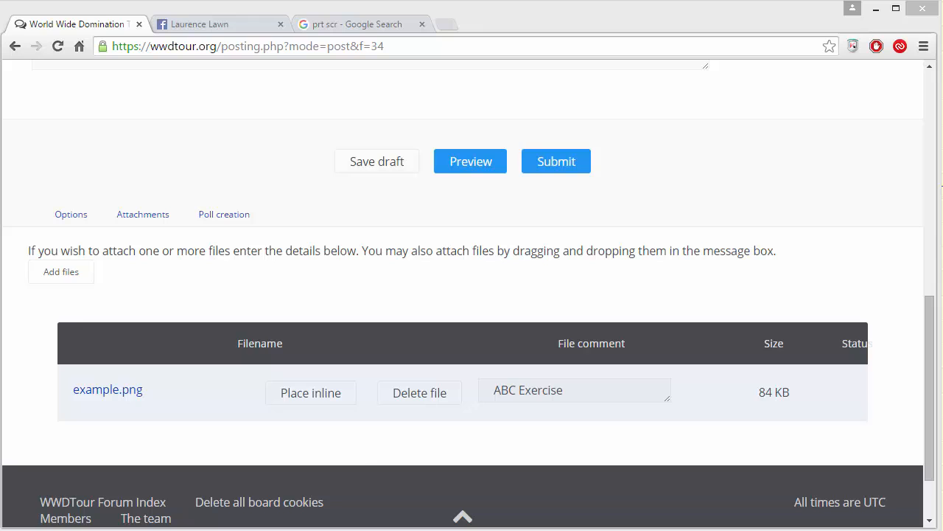
mouse_move(266, 411)
mouse_down()
mouse_move(375, 415)
mouse_move(264, 357)
mouse_move(258, 410)
mouse_up()
click(305, 390)
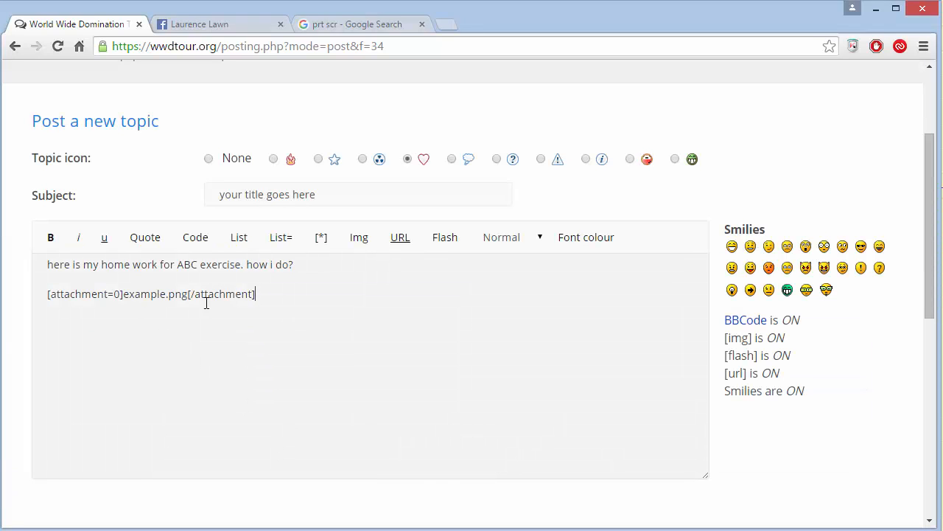
Highlight the inline attachment code in the message and preview the new topic
drag(276, 296, 41, 298)
click(243, 342)
scroll(358, 320, down, 3)
click(473, 351)
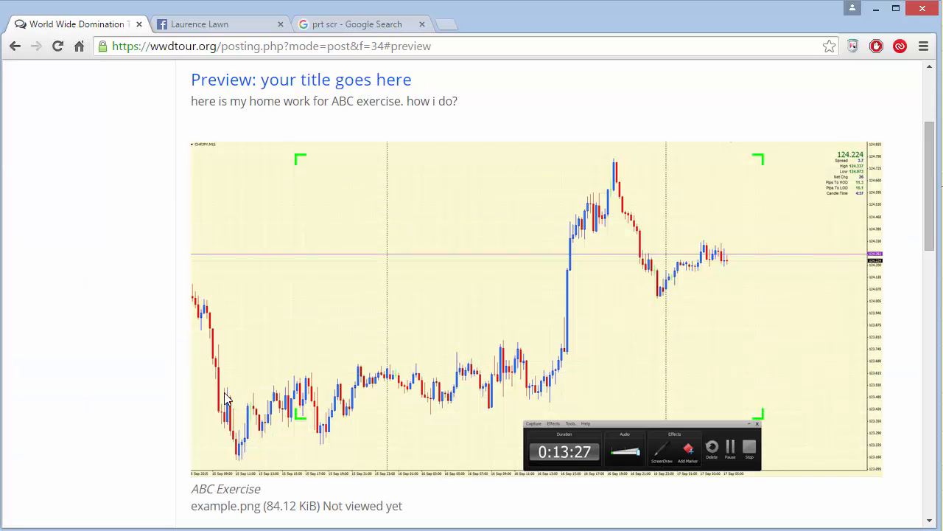
Examine the previewed post's chart image and the ABC Exercise caption with the file name beneath it
scroll(192, 317, up, 1)
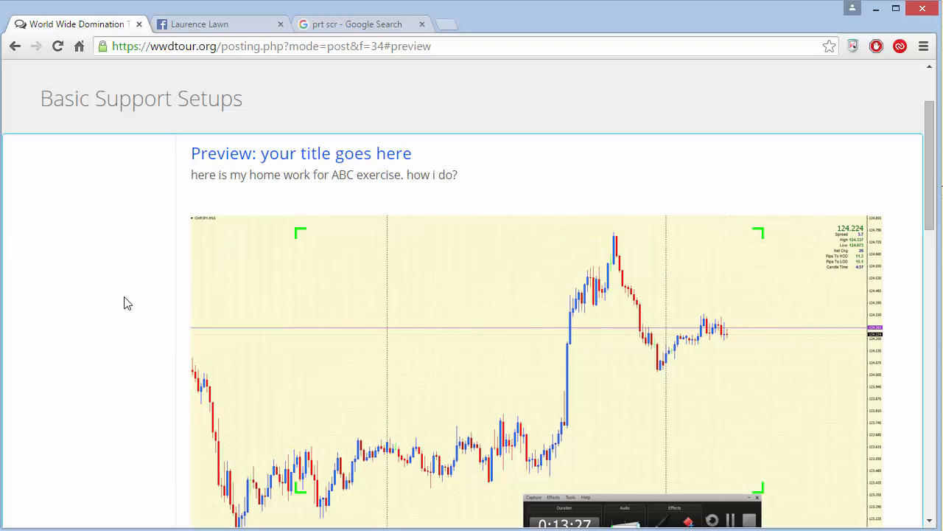
scroll(122, 301, down, 3)
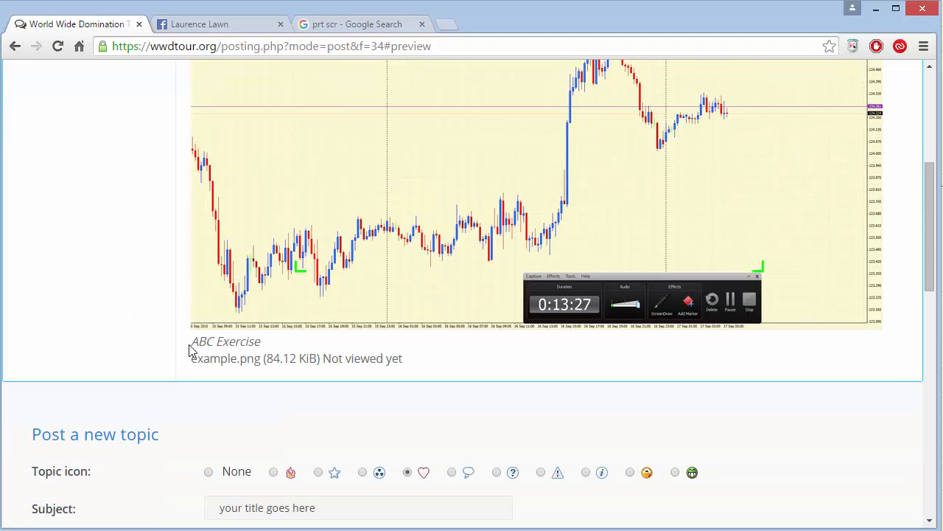
drag(190, 348, 280, 346)
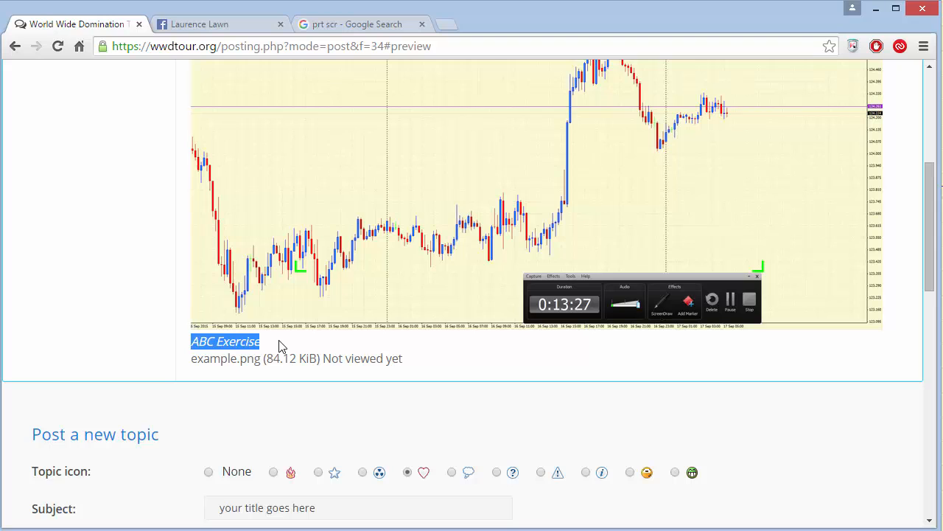
scroll(280, 346, down, 1)
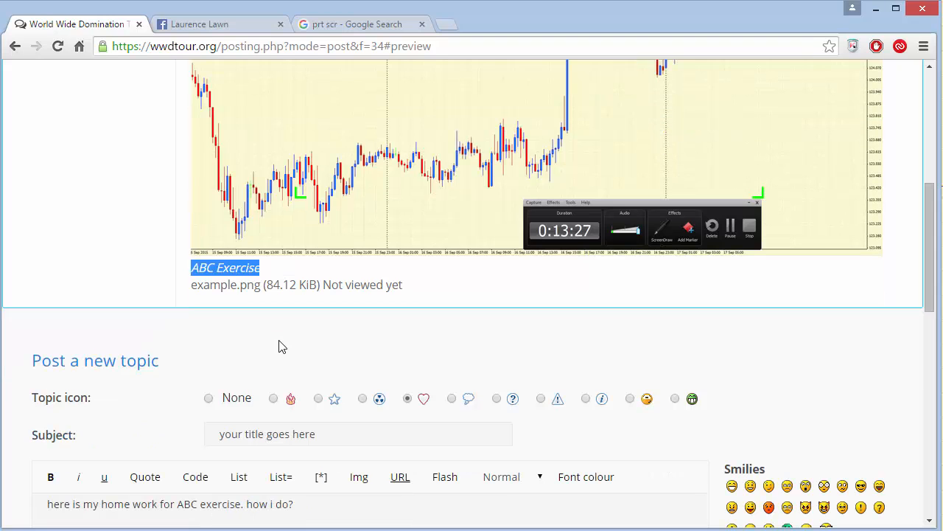
click(222, 279)
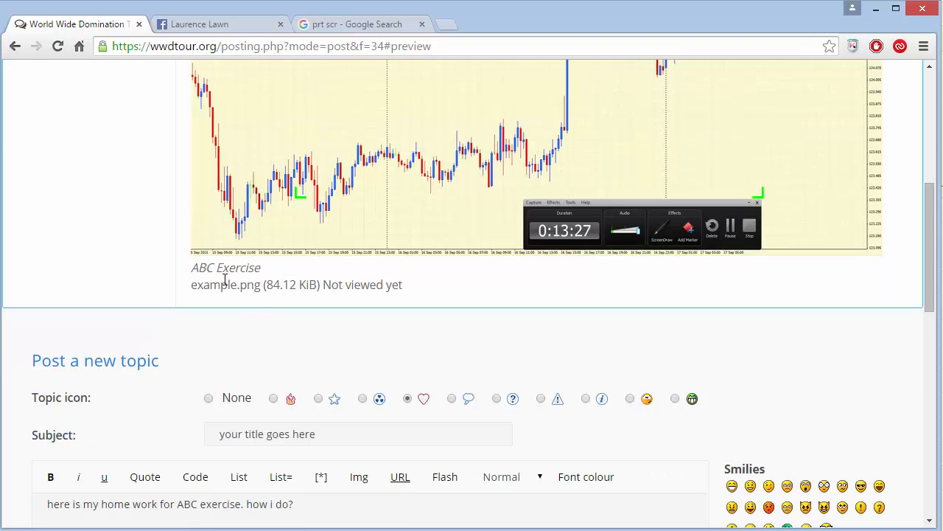
drag(197, 268, 249, 283)
Attach dogoodstuff.jpg from the FB-MEMEs folder in Pictures and place it inline, a blank line below the example.png attachment code
scroll(130, 320, down, 5)
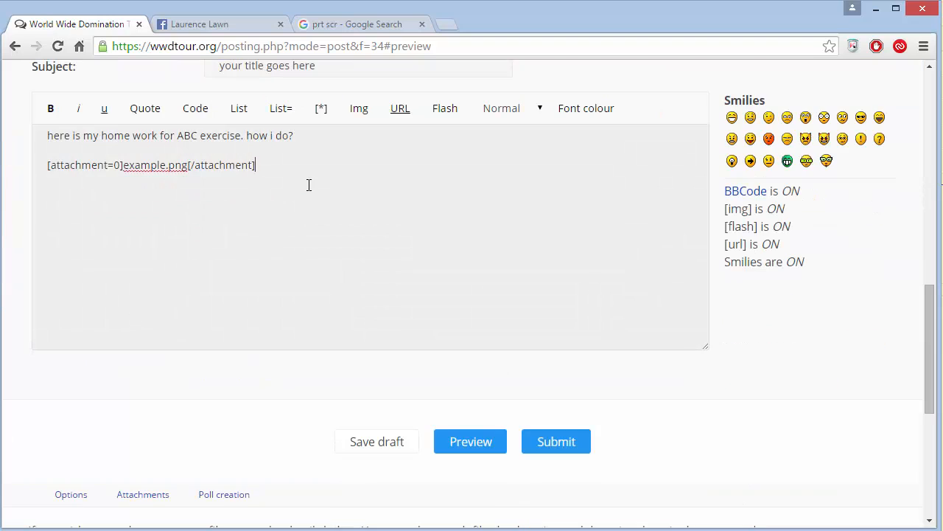
key(Return)
key(Return)
scroll(301, 272, down, 3)
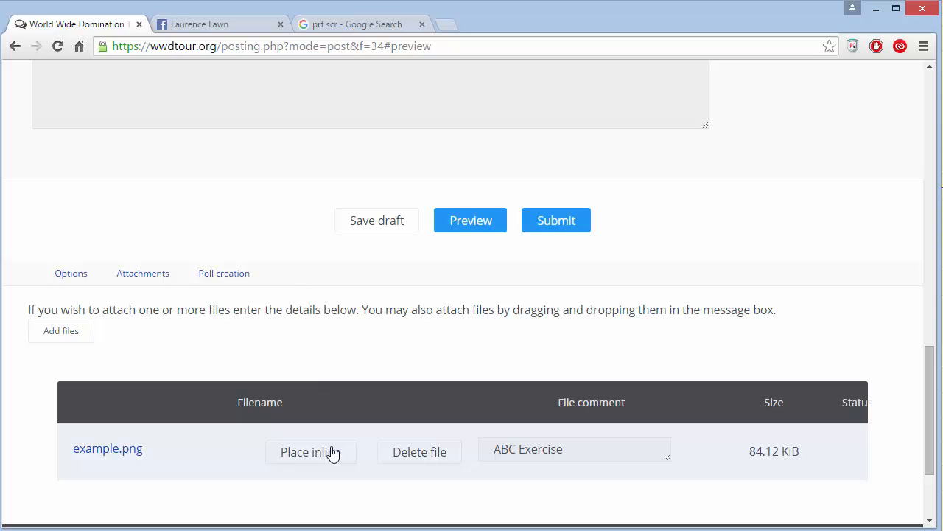
click(72, 339)
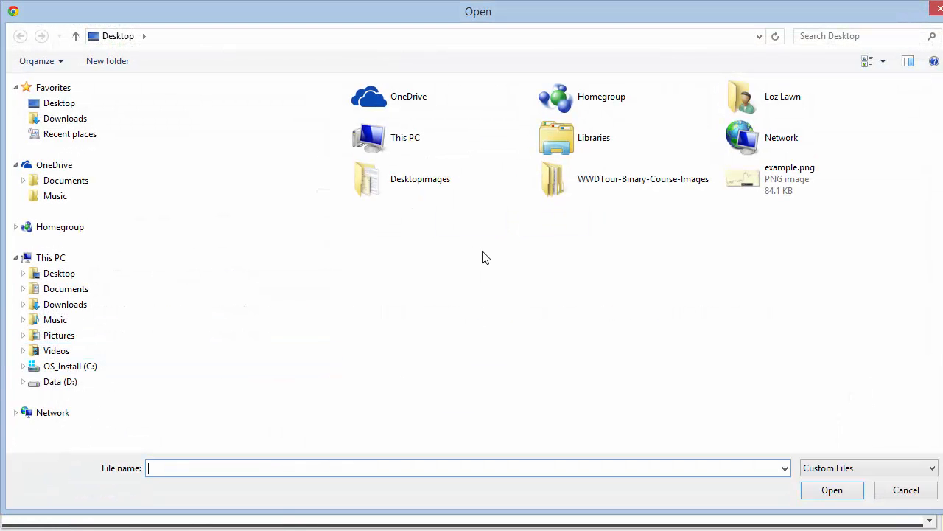
click(59, 336)
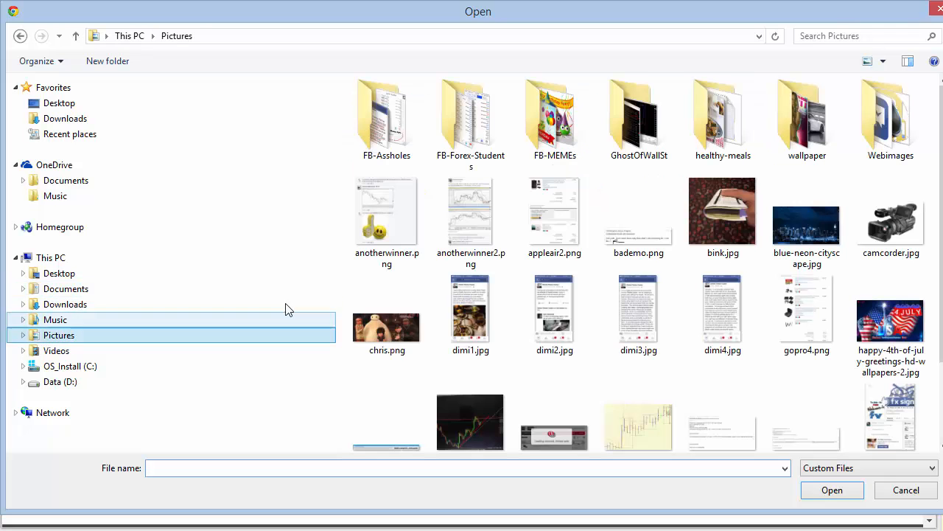
double_click(554, 129)
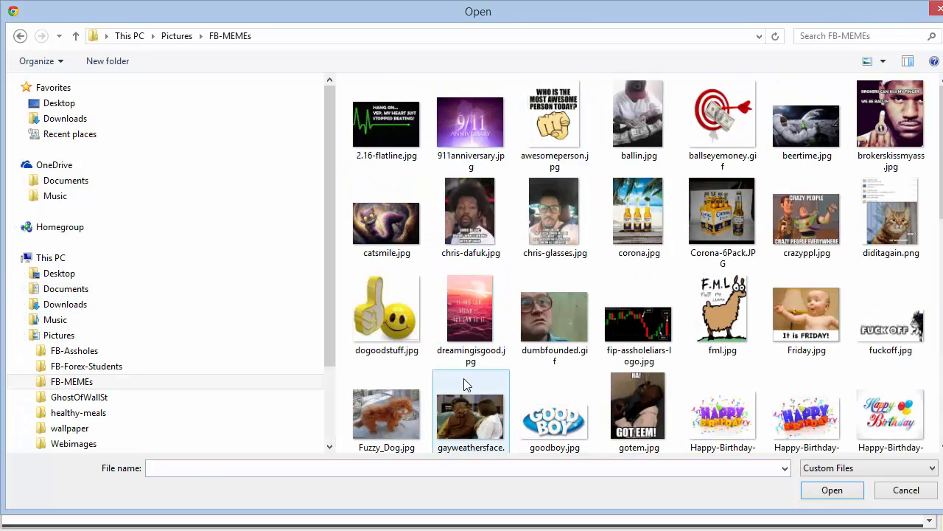
click(398, 314)
click(832, 490)
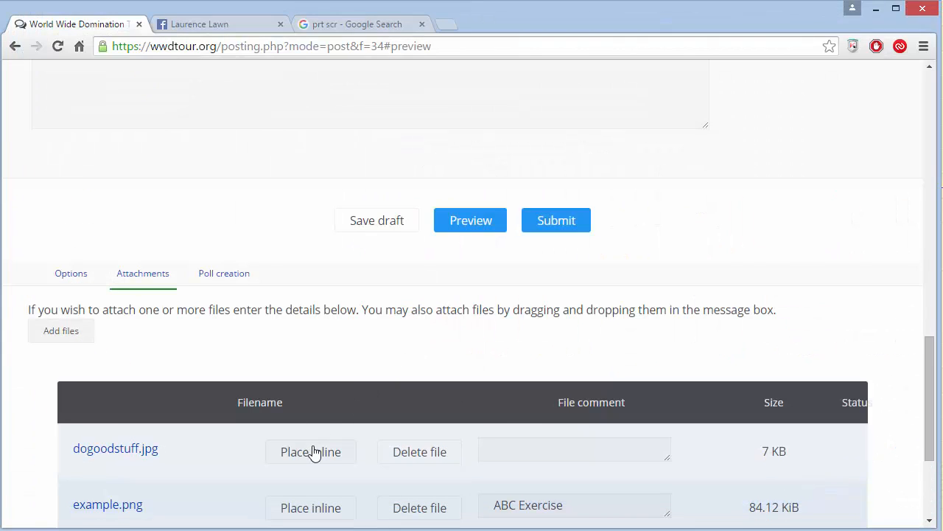
click(312, 451)
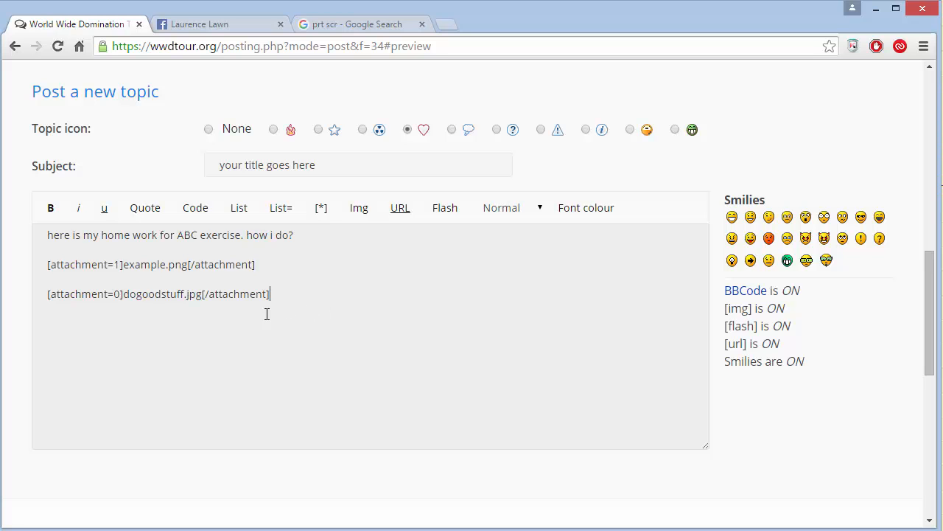
Compare the index numbers in the message's two attachment codes with the order of the attached files
scroll(152, 316, down, 5)
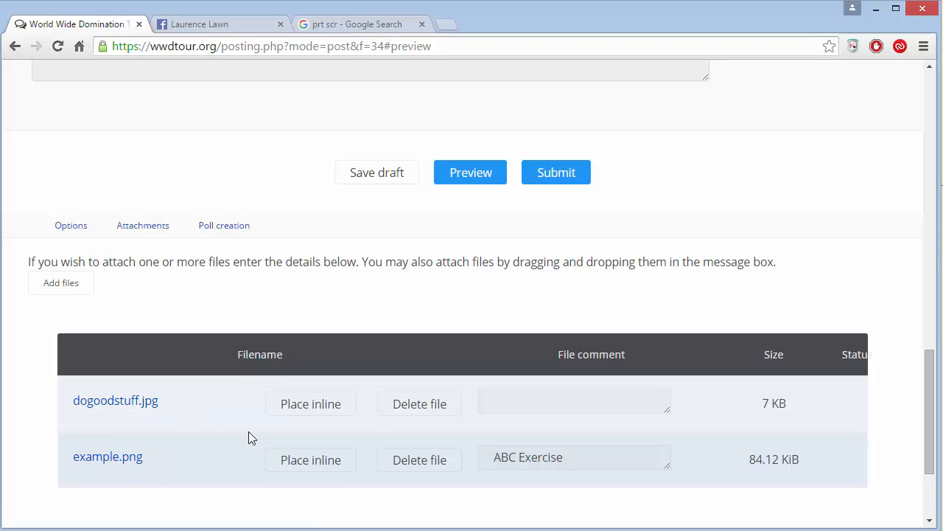
scroll(215, 352, up, 5)
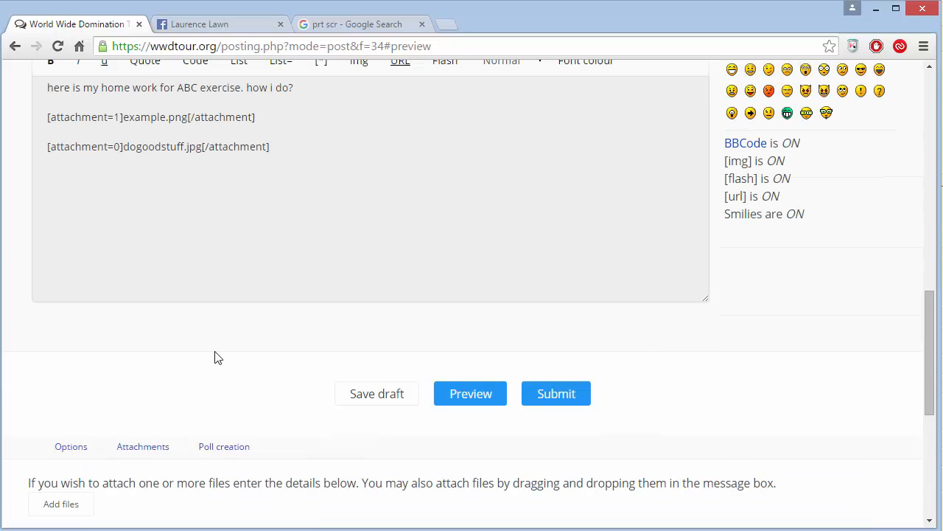
double_click(117, 293)
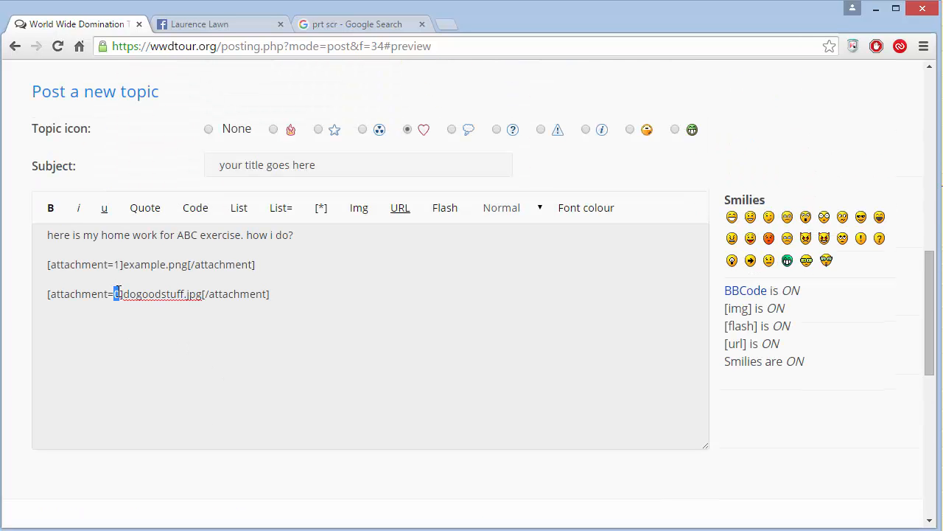
double_click(117, 264)
text(1)
double_click(118, 293)
Preview the post and compare the order of the two images with their attachment codes in the message
scroll(265, 331, down, 3)
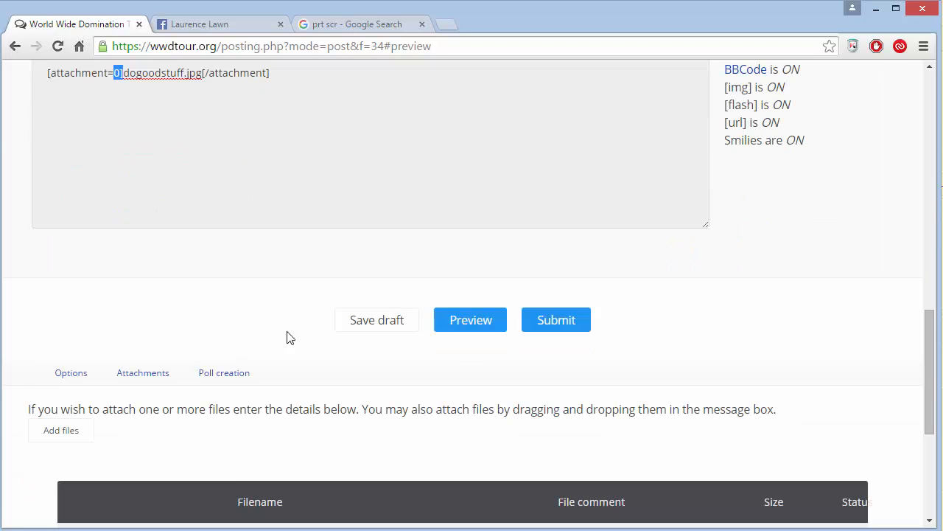
click(472, 324)
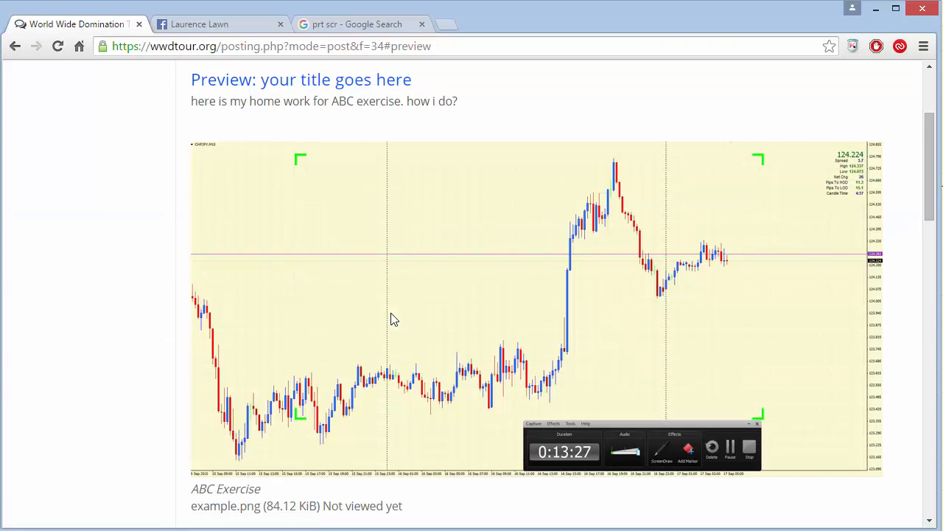
scroll(390, 319, down, 3)
scroll(391, 319, down, 3)
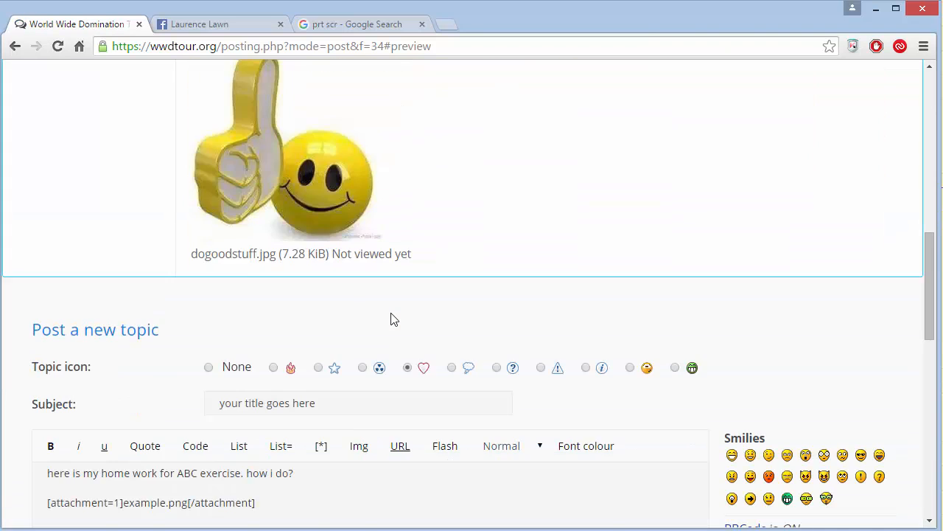
scroll(391, 319, up, 5)
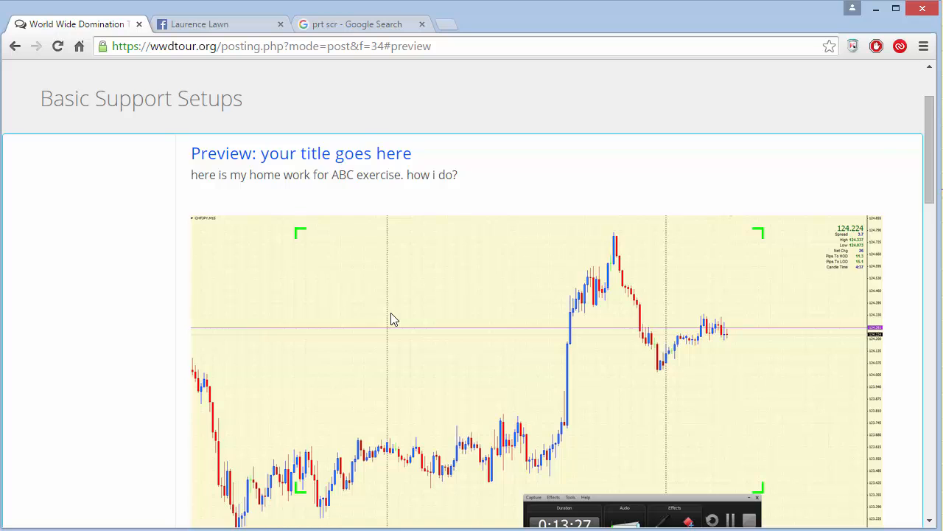
scroll(391, 318, down, 7)
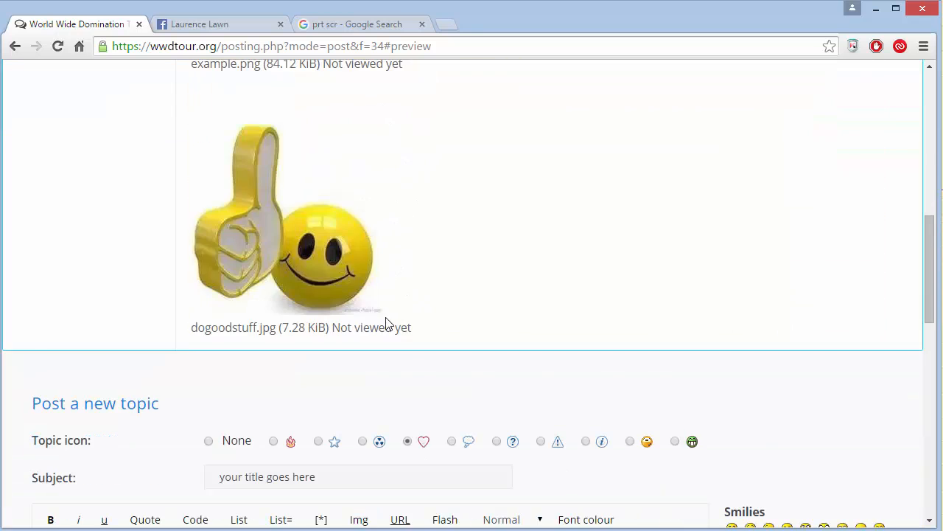
scroll(387, 324, down, 4)
scroll(385, 318, up, 2)
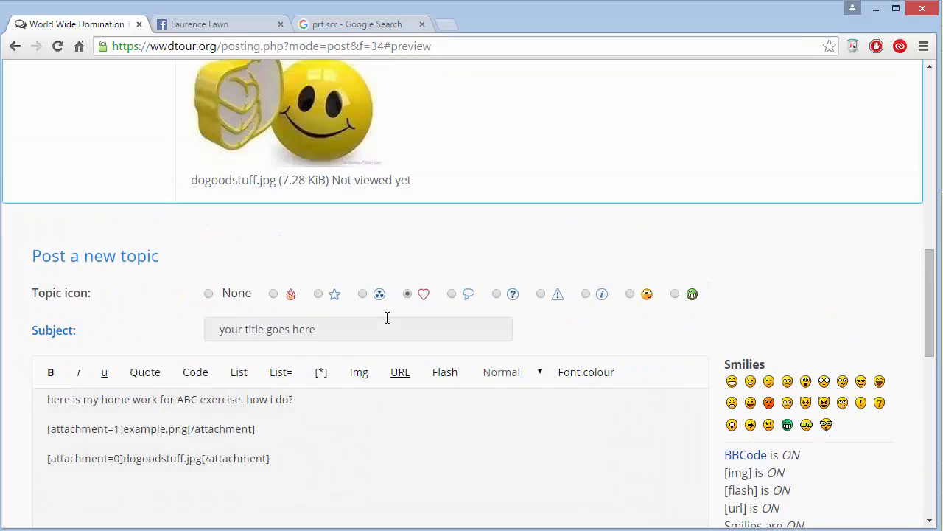
scroll(184, 317, down, 2)
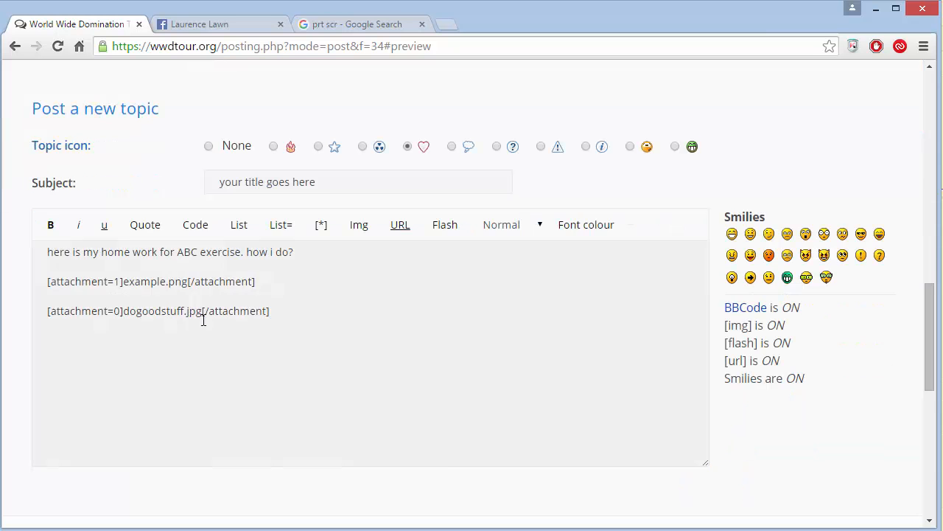
scroll(239, 319, up, 10)
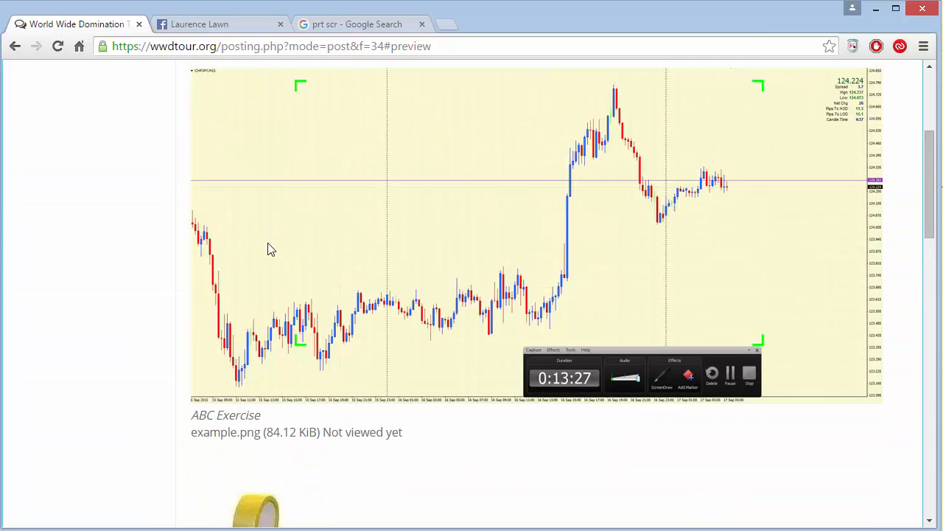
scroll(319, 293, down, 12)
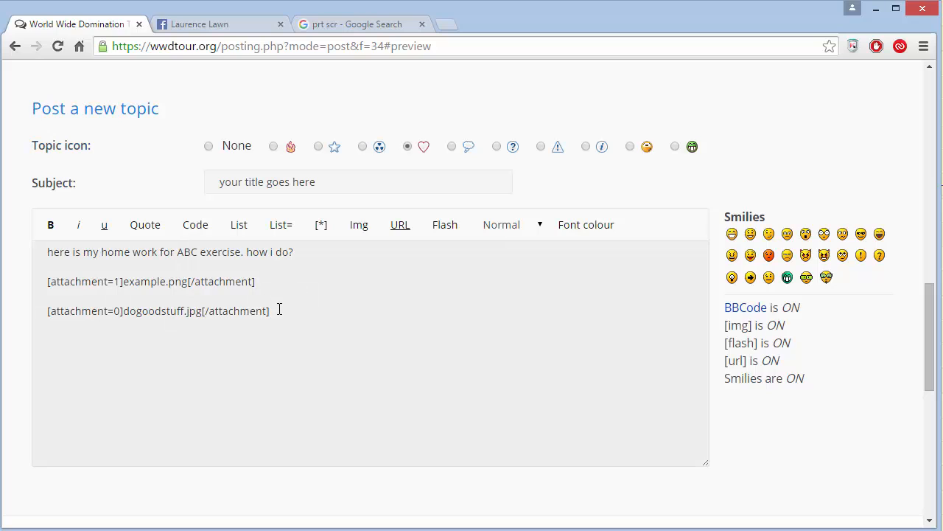
Move the dogoodstuff.jpg attachment code above the example.png attachment code, with a blank line between them
drag(277, 309, 28, 307)
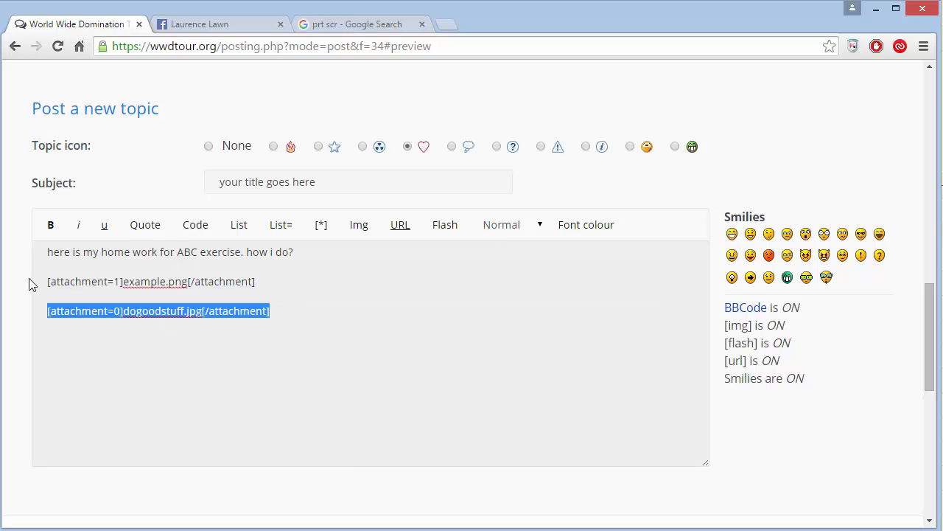
key(Delete)
key(Return)
key(Return)
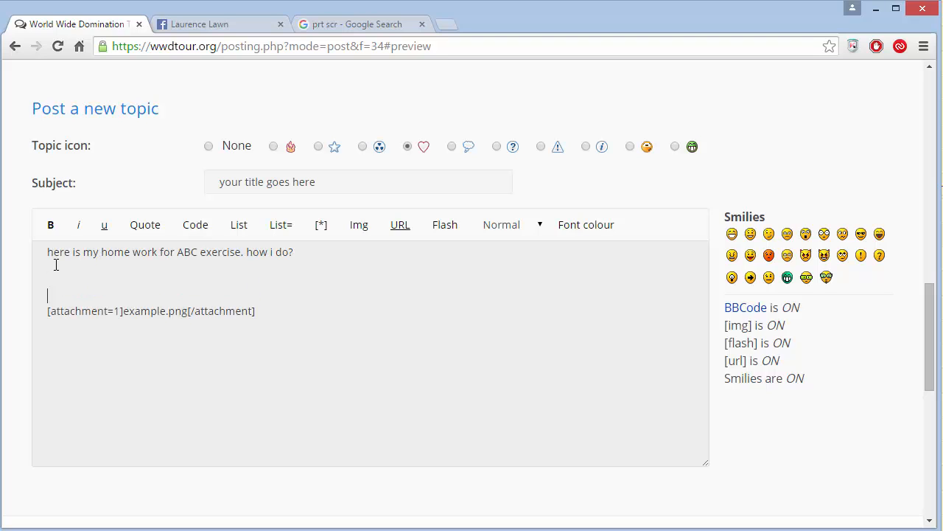
key(ctrl+z)
key(ctrl+z)
key(Return)
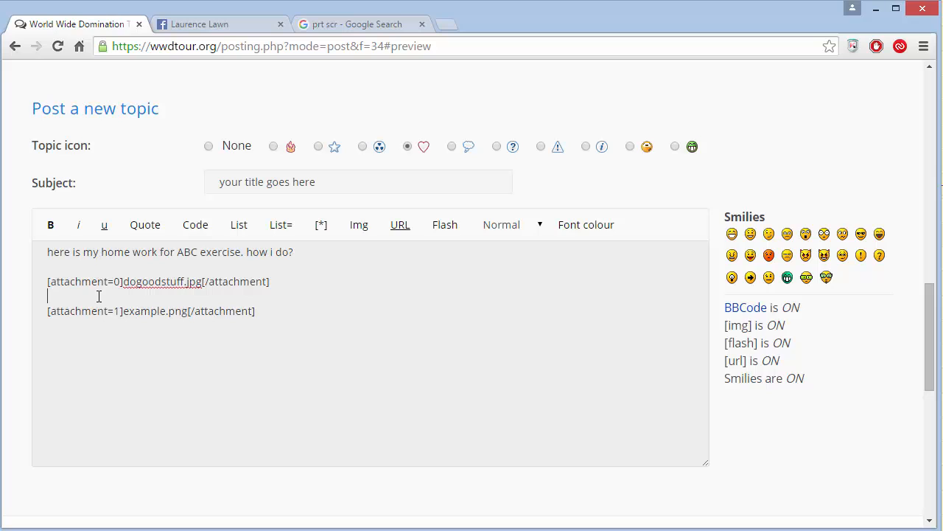
Add the line "here is my abc exercise" above the example.png code and "do good stuff" above the dogoodstuff.jpg code
key(Return)
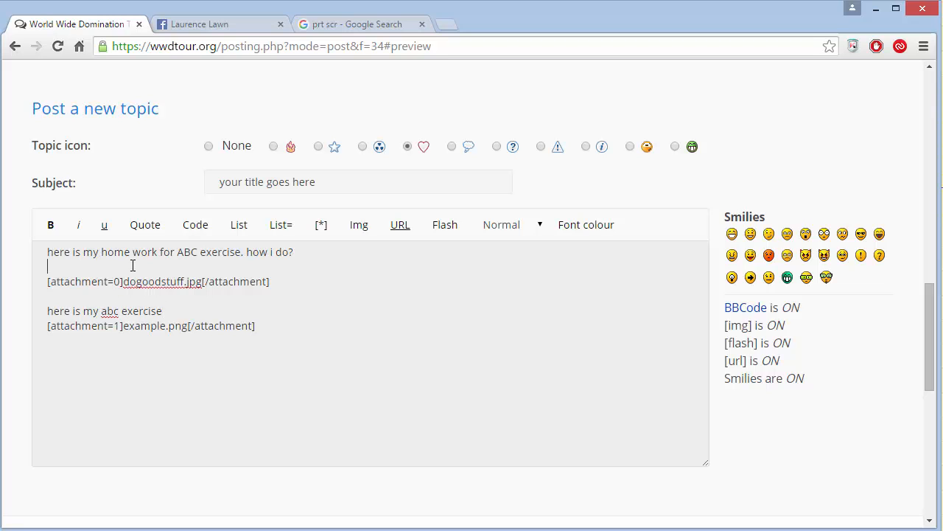
key(Return)
key(Return)
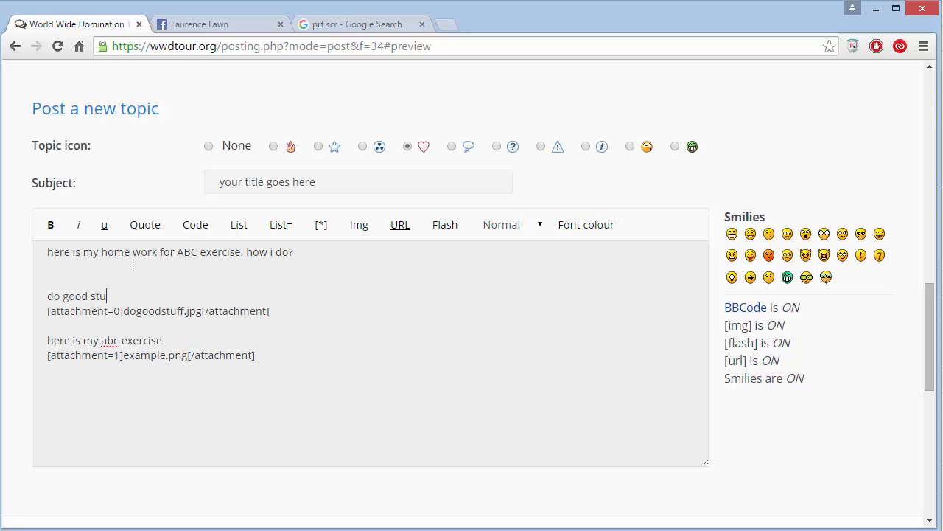
Preview the rearranged post with both captioned images, and submit the new topic
scroll(429, 322, down, 3)
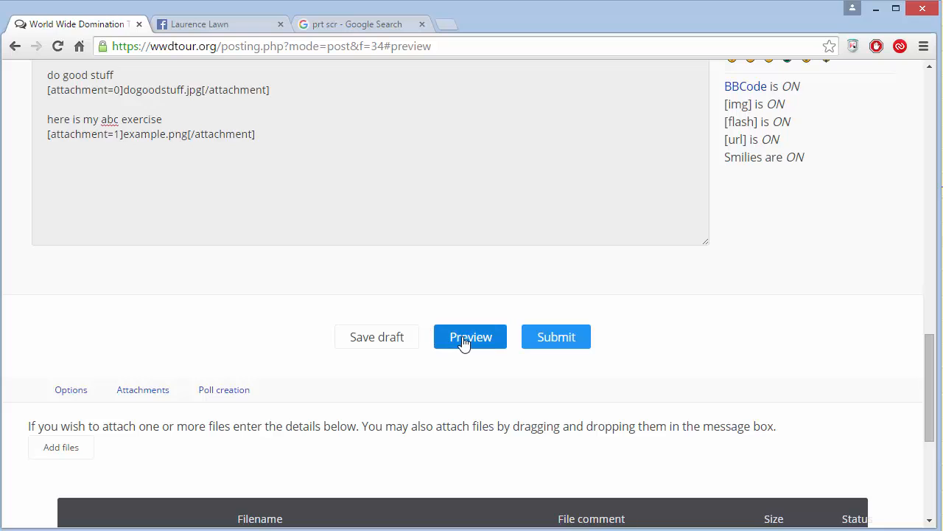
click(461, 339)
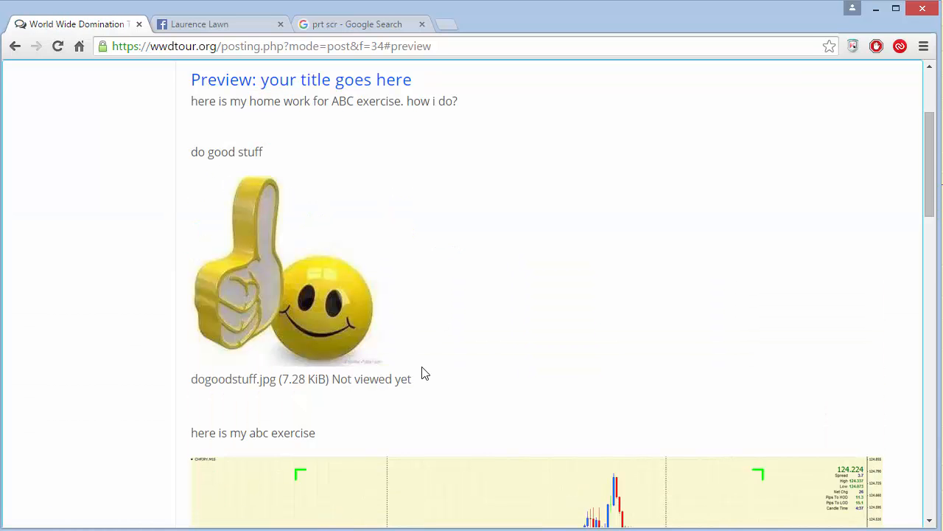
scroll(432, 442, down, 4)
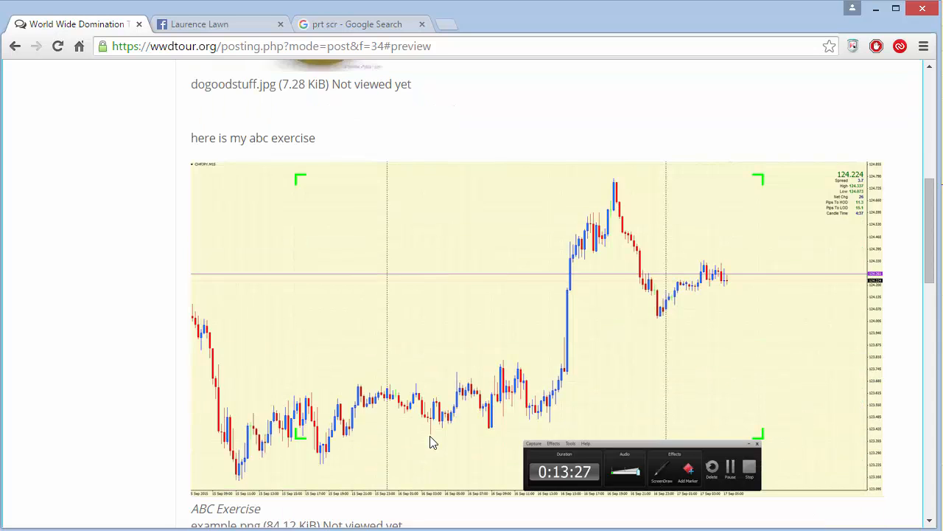
scroll(432, 442, down, 5)
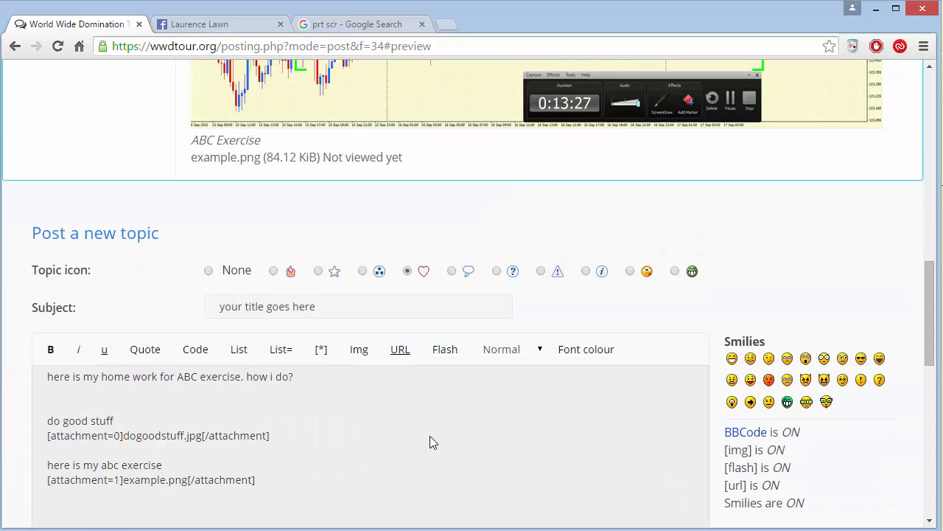
scroll(432, 441, down, 5)
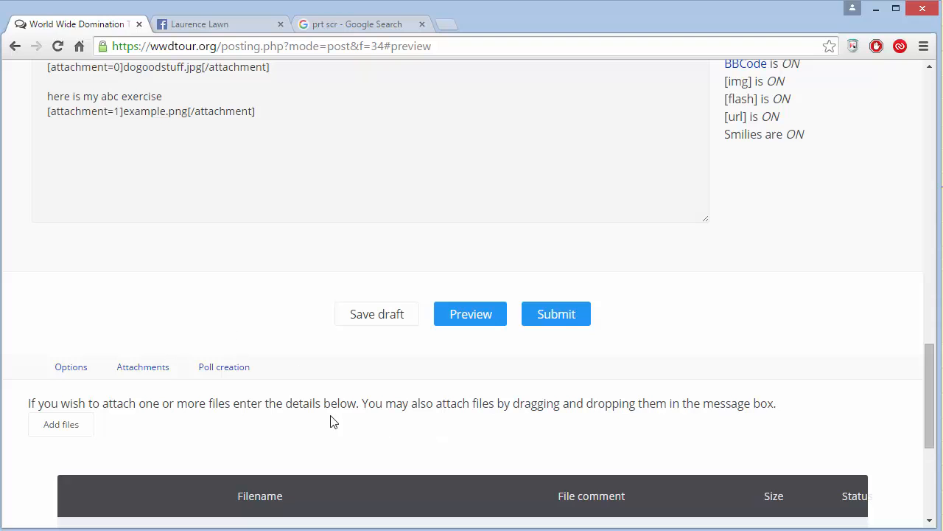
click(558, 314)
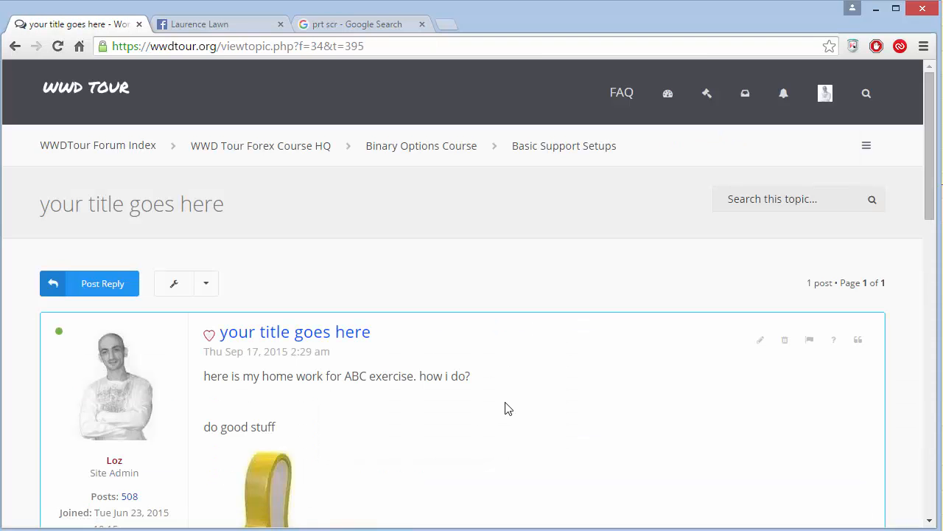
Review the published topic with its two inline images and locate the post's edit option
scroll(506, 407, down, 3)
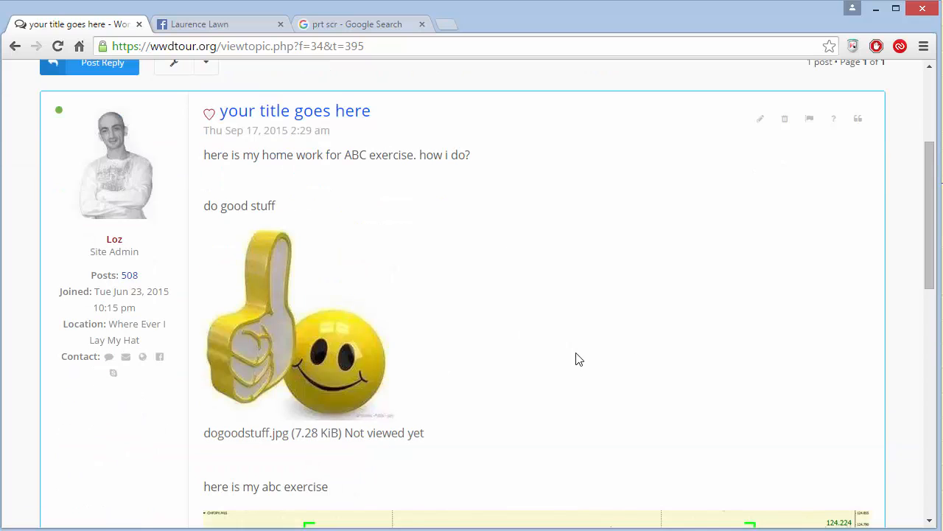
scroll(499, 418, down, 3)
scroll(498, 417, up, 5)
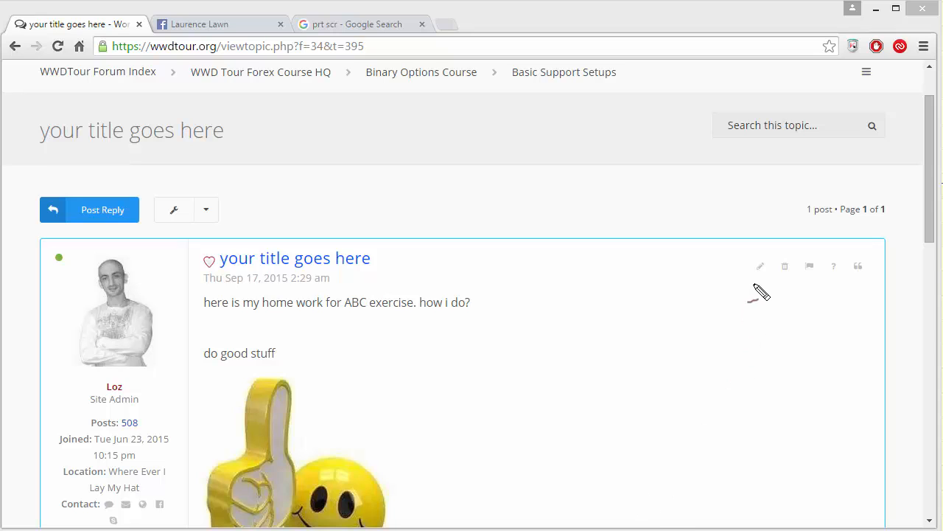
mouse_move(755, 284)
mouse_down()
mouse_move(771, 279)
mouse_move(750, 255)
mouse_move(745, 280)
mouse_up()
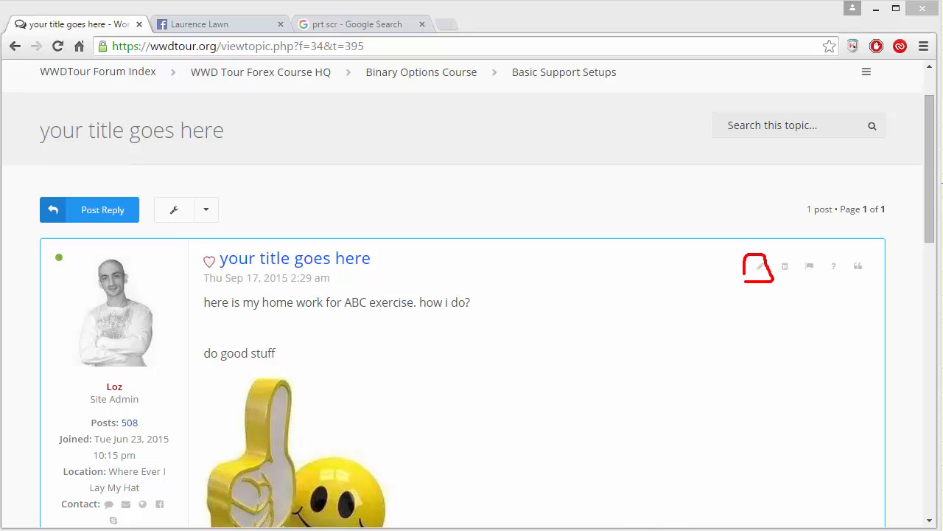
key(Escape)
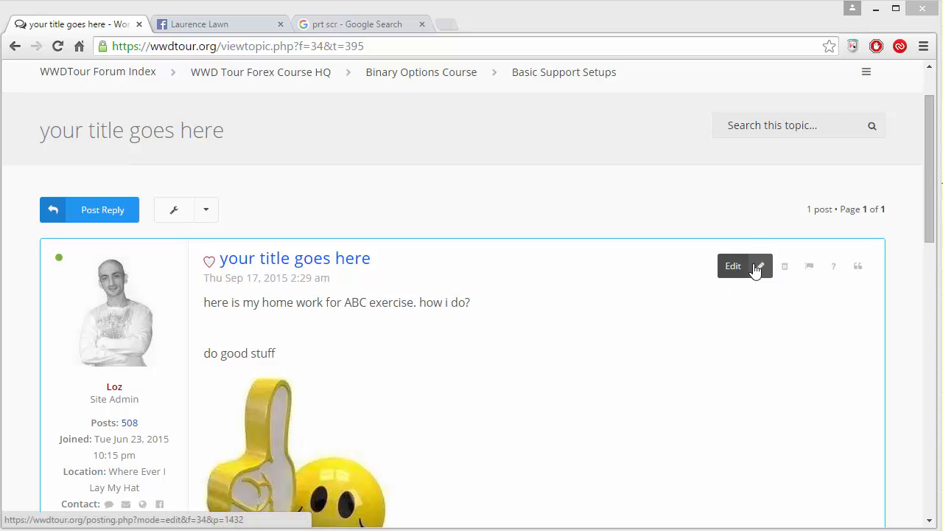
Open the post for editing and make the line "here is my abc exercise" bold
click(754, 266)
click(755, 266)
scroll(285, 304, down, 3)
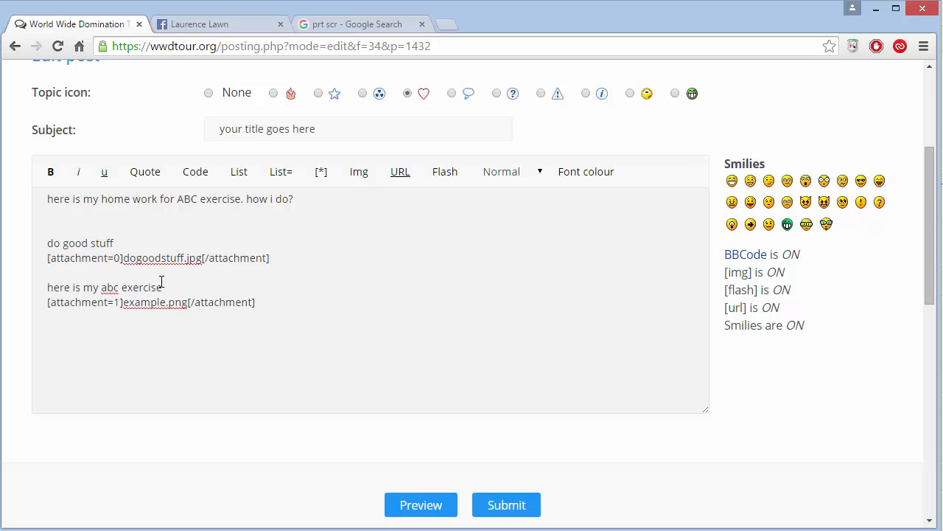
drag(167, 284, 17, 288)
click(51, 171)
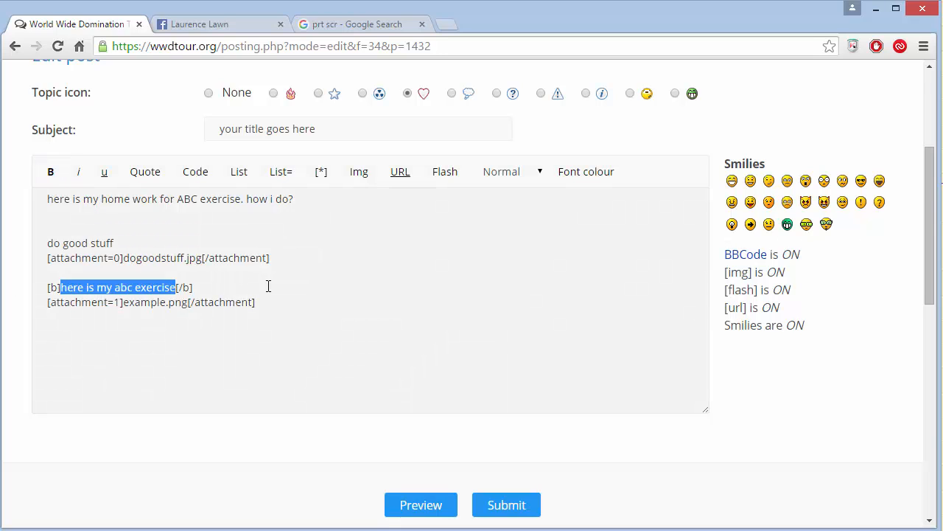
Underline and italicise the line "do good stuff" and submit the edited post
drag(125, 241, 10, 249)
click(104, 171)
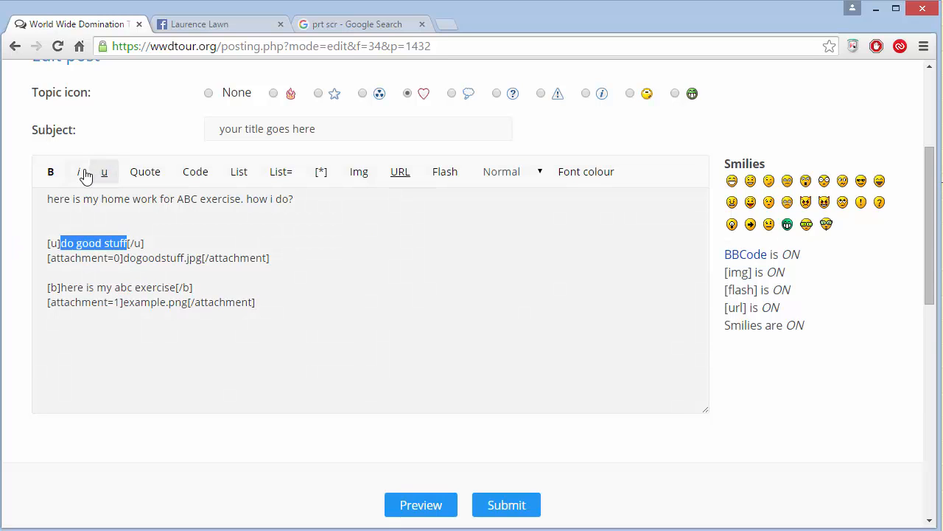
click(79, 171)
click(484, 324)
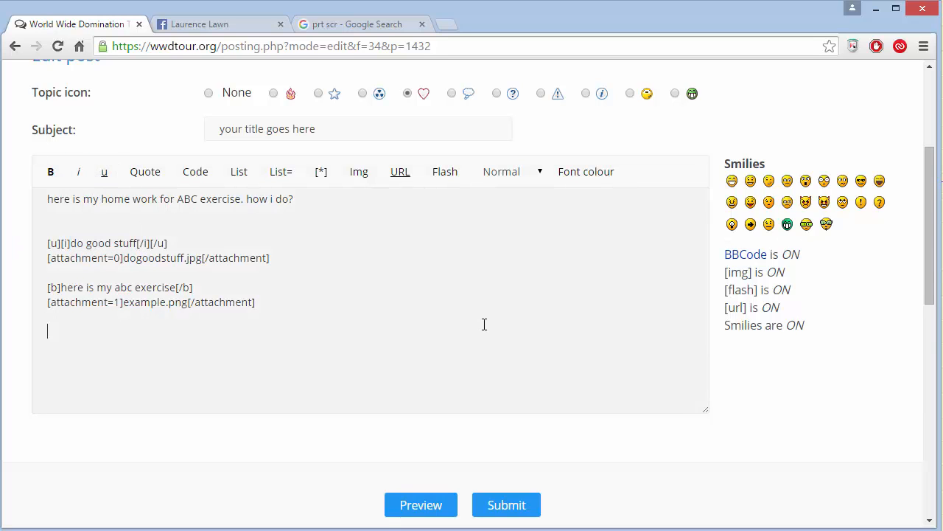
click(497, 507)
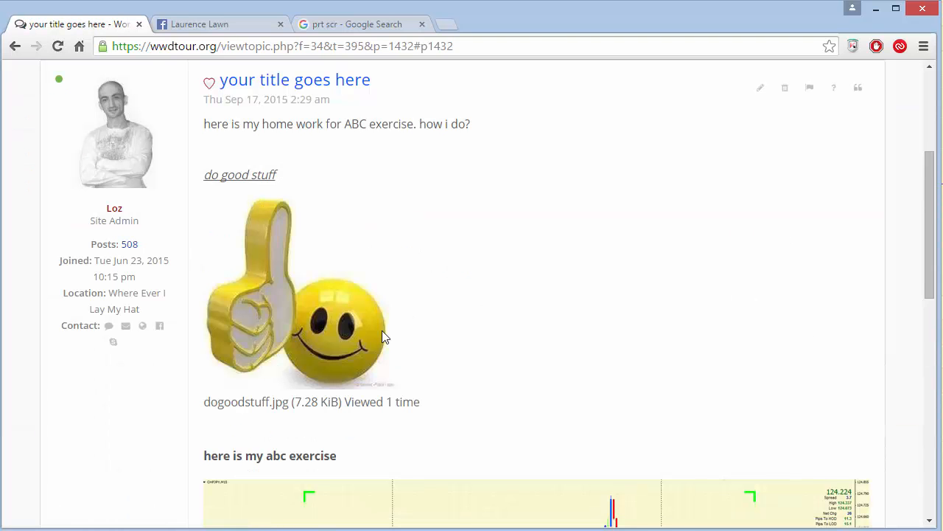
Check the new text formatting in the post, and delete the post permanently so it cannot be recovered
scroll(246, 273, down, 2)
scroll(424, 319, down, 4)
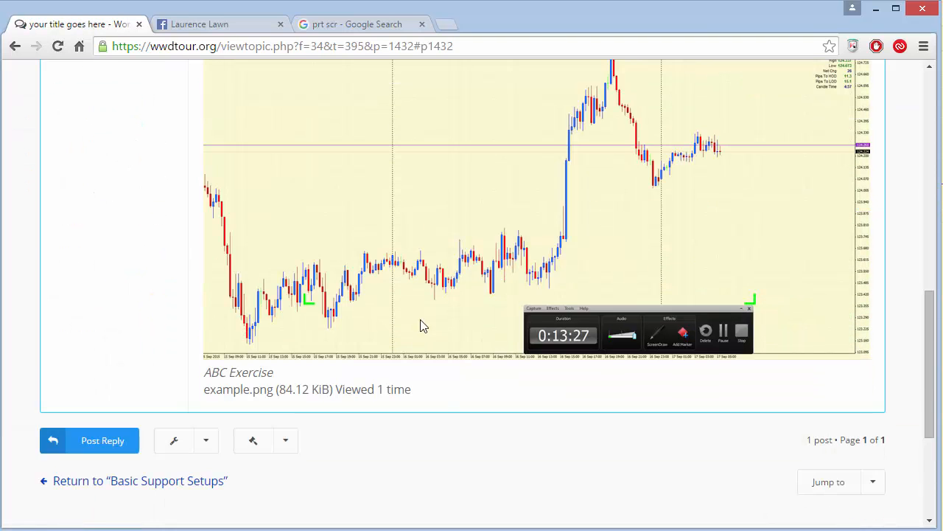
scroll(494, 457, up, 10)
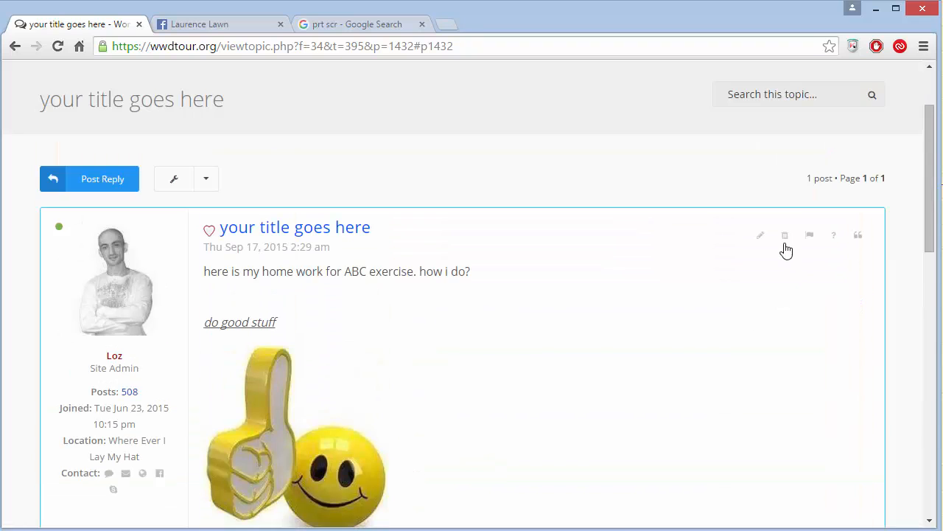
click(784, 245)
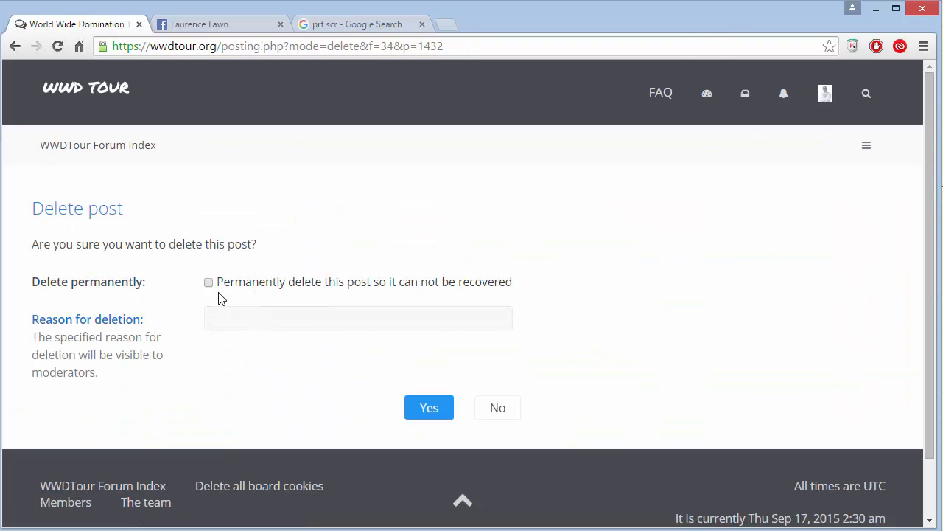
click(211, 285)
click(430, 407)
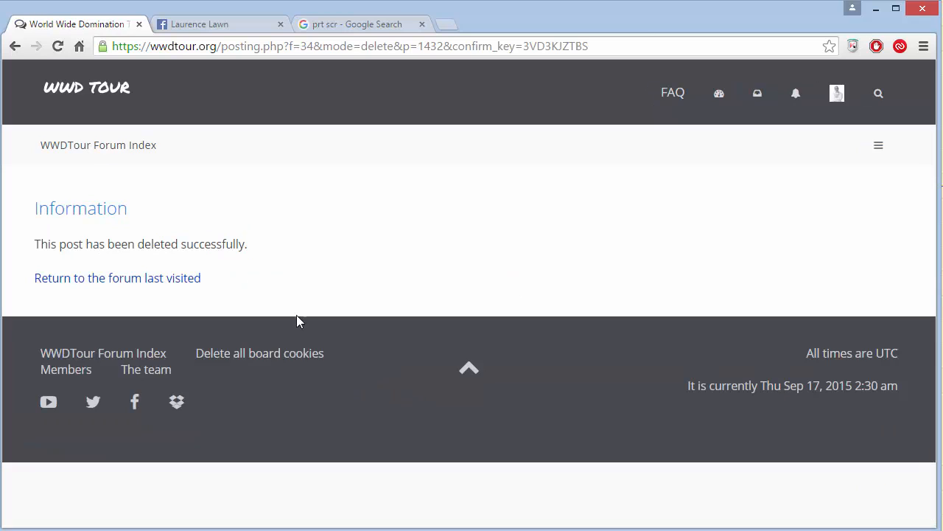
Go from the forum index to the Basic Support subforum of the Binary Options Course
click(109, 147)
scroll(313, 315, down, 3)
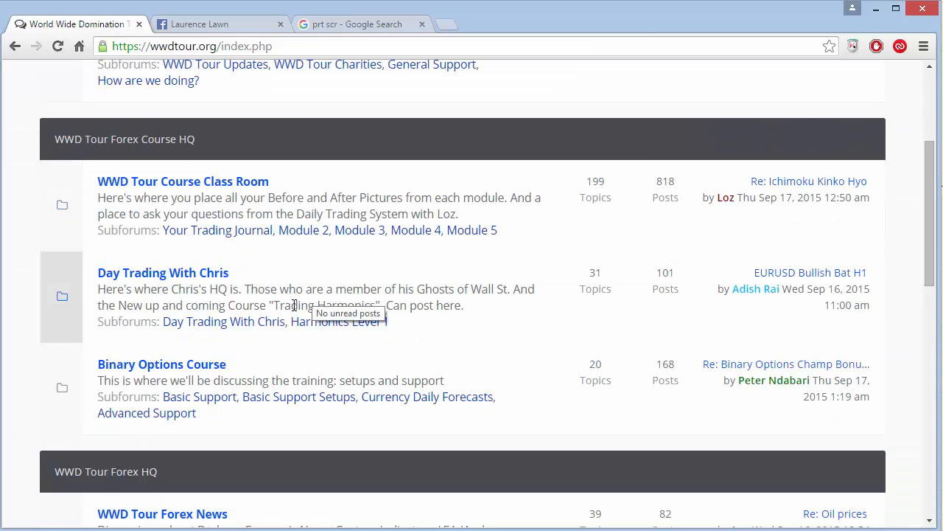
scroll(307, 285, down, 1)
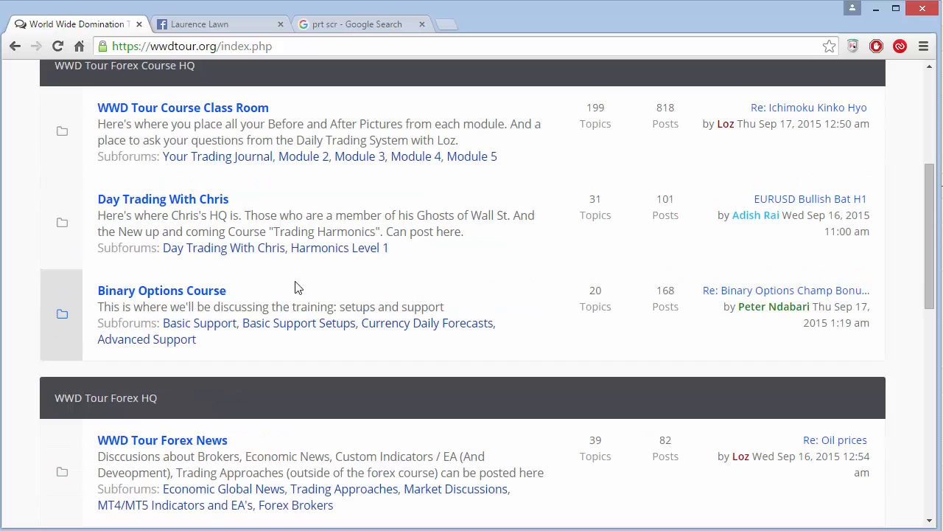
click(210, 294)
scroll(302, 332, down, 1)
click(151, 265)
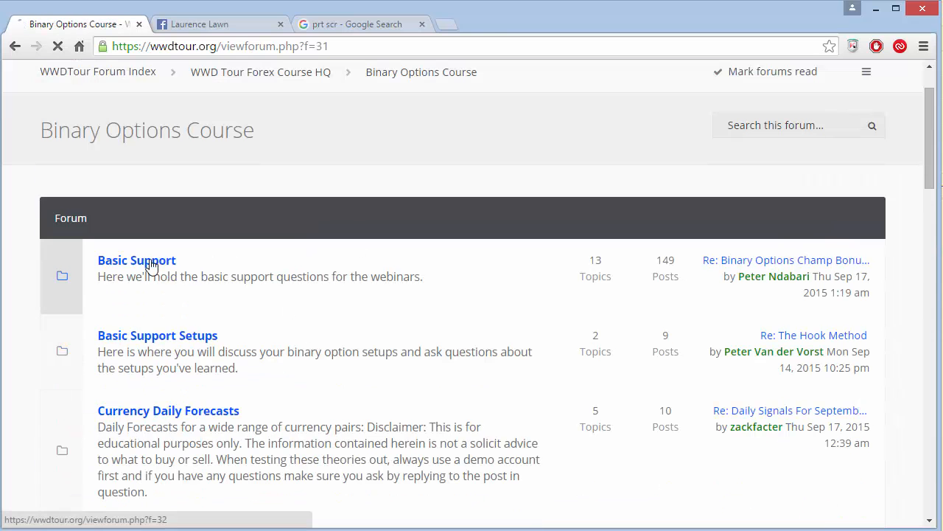
scroll(306, 307, down, 3)
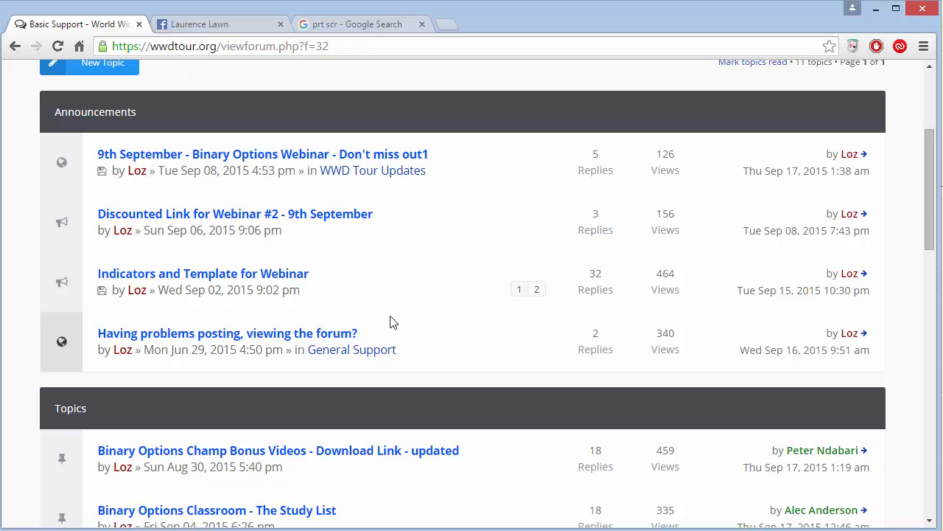
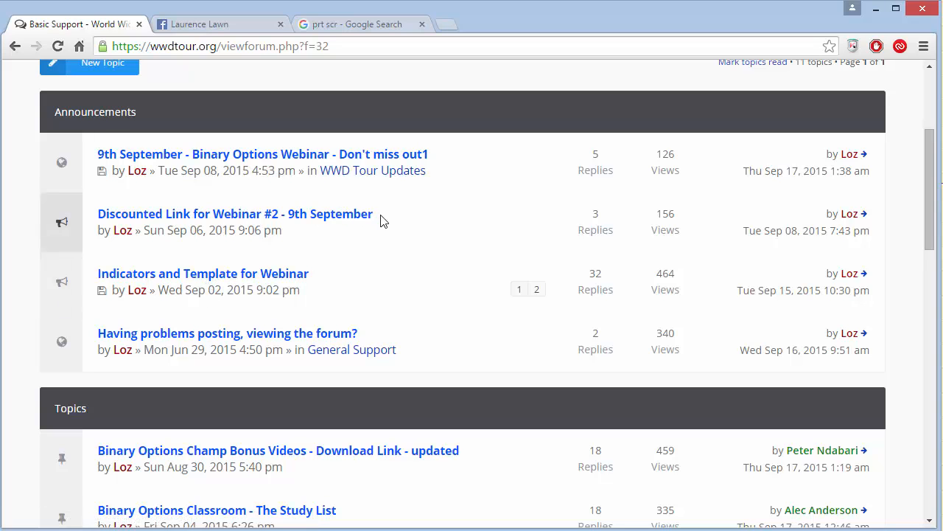
Look through the announcements and topics in Basic Support, including the "Webinar #2 - 9th September" discounted link title
drag(379, 215, 212, 224)
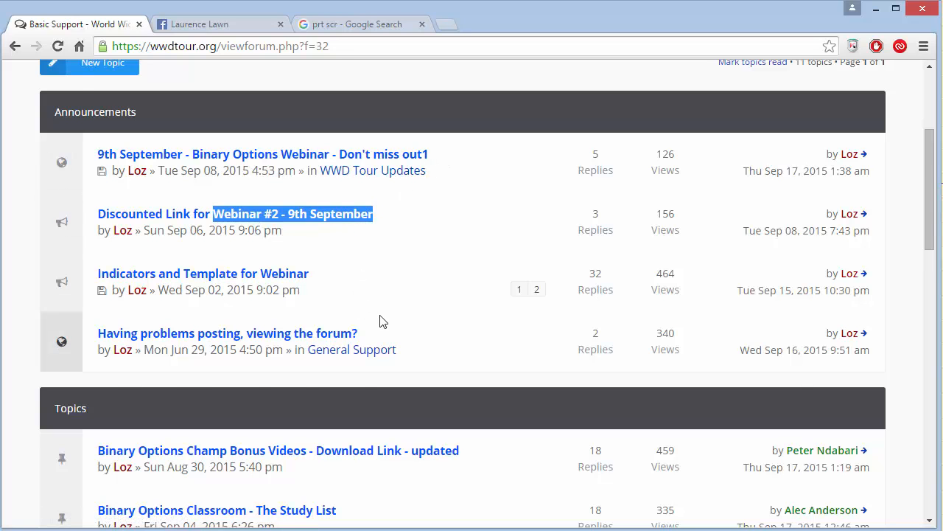
scroll(381, 320, down, 2)
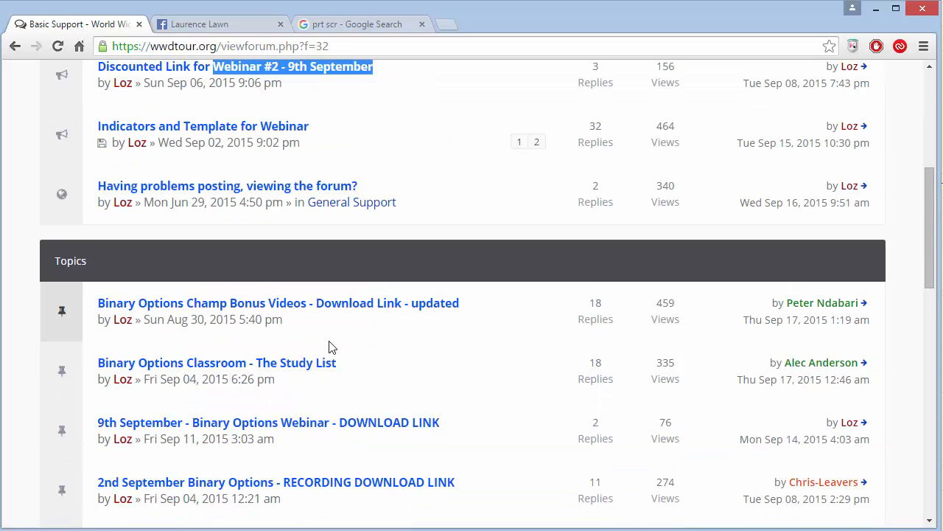
scroll(329, 346, down, 7)
scroll(329, 346, down, 1)
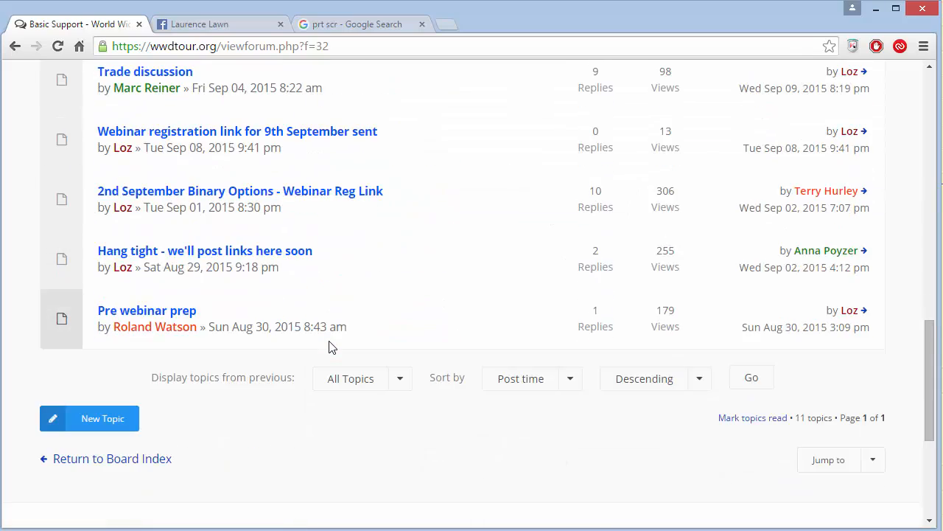
scroll(330, 346, up, 10)
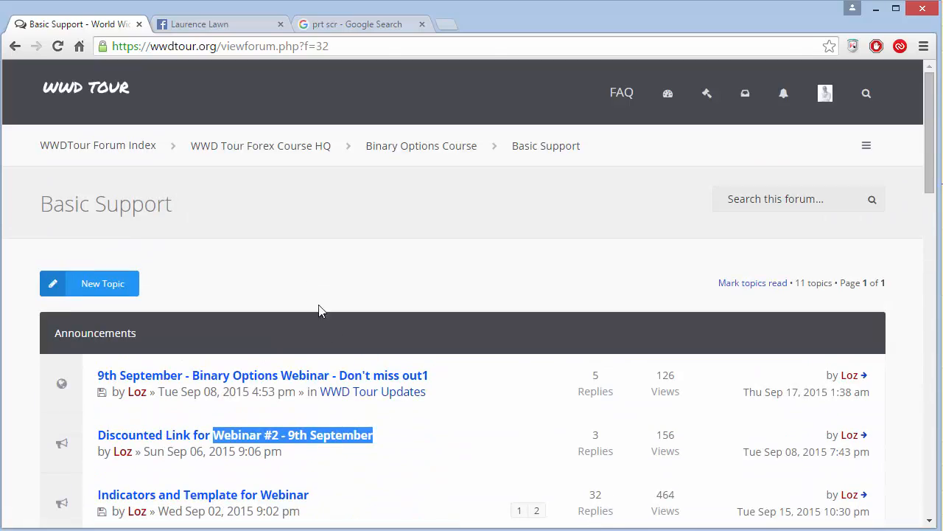
click(319, 310)
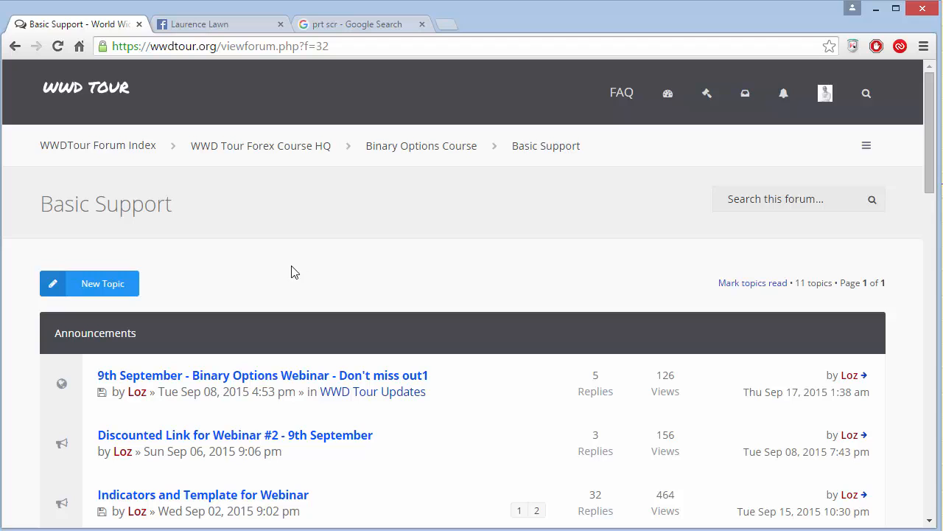
Open the Introduce Yourself subforum from the forum index and look through its topics
click(109, 151)
scroll(314, 291, down, 5)
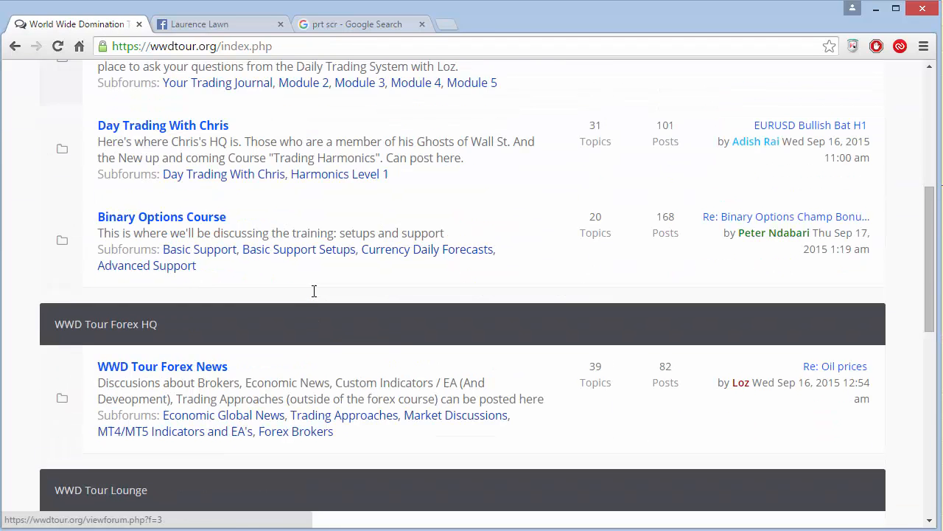
scroll(314, 292, down, 4)
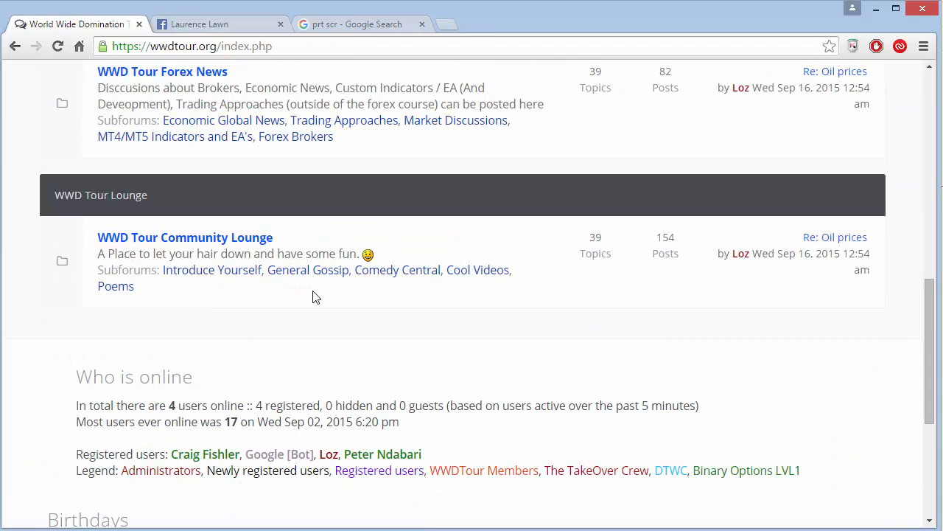
click(209, 279)
scroll(387, 277, down, 5)
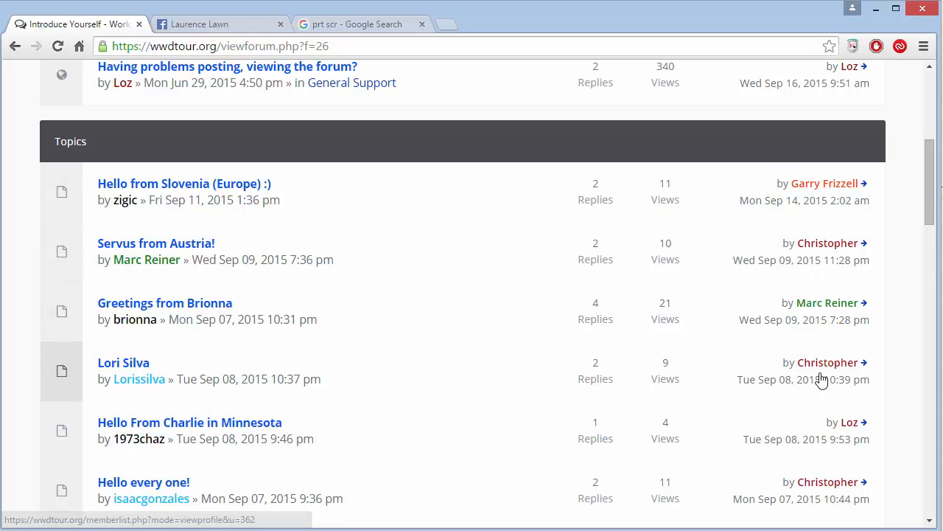
scroll(375, 368, down, 15)
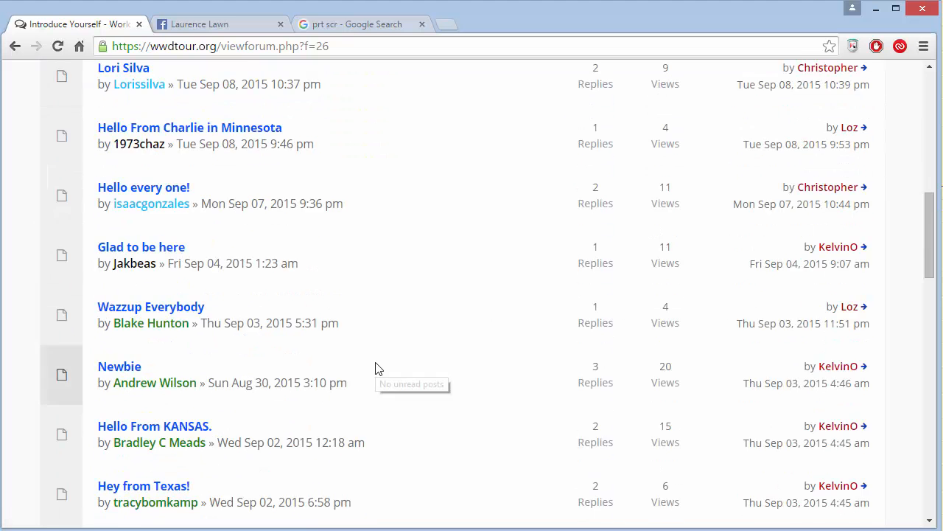
scroll(375, 368, down, 3)
scroll(374, 368, up, 20)
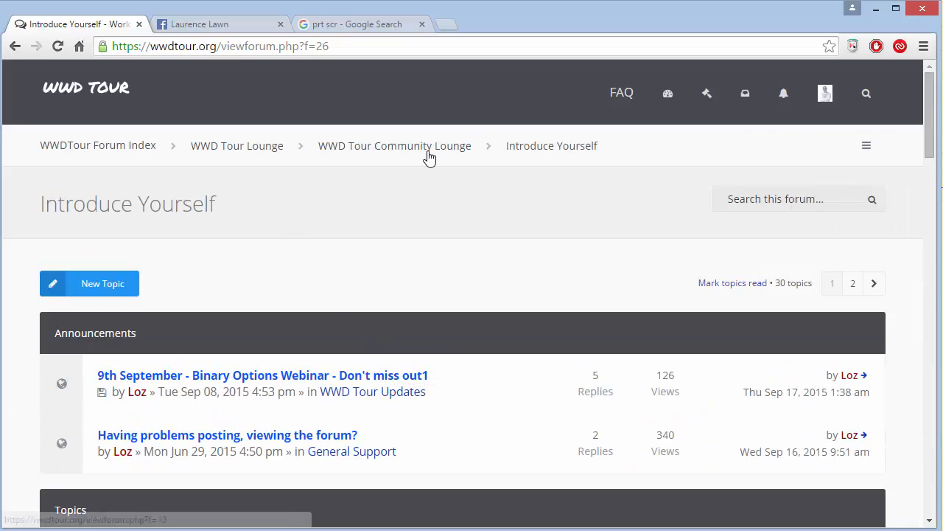
Open General Gossip through the WWD Tour Community Lounge and look through its topics
click(451, 155)
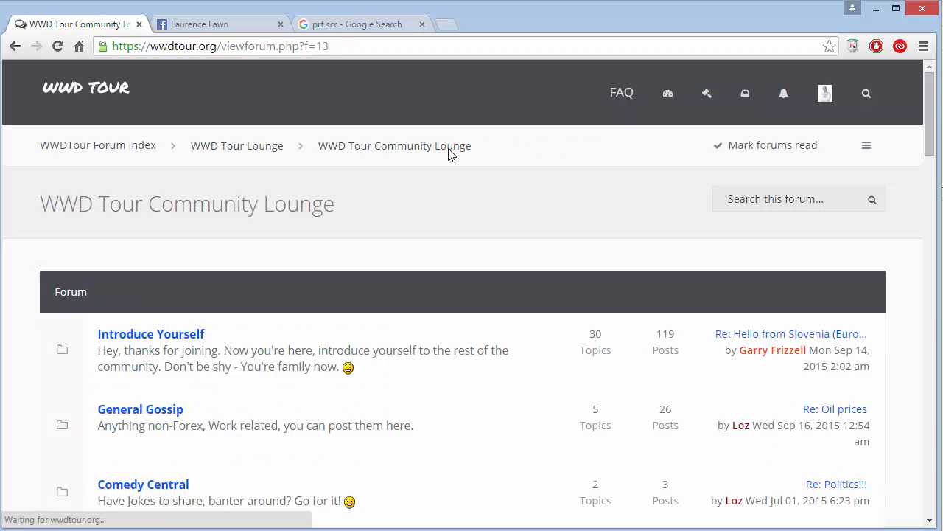
scroll(394, 257, down, 3)
click(163, 190)
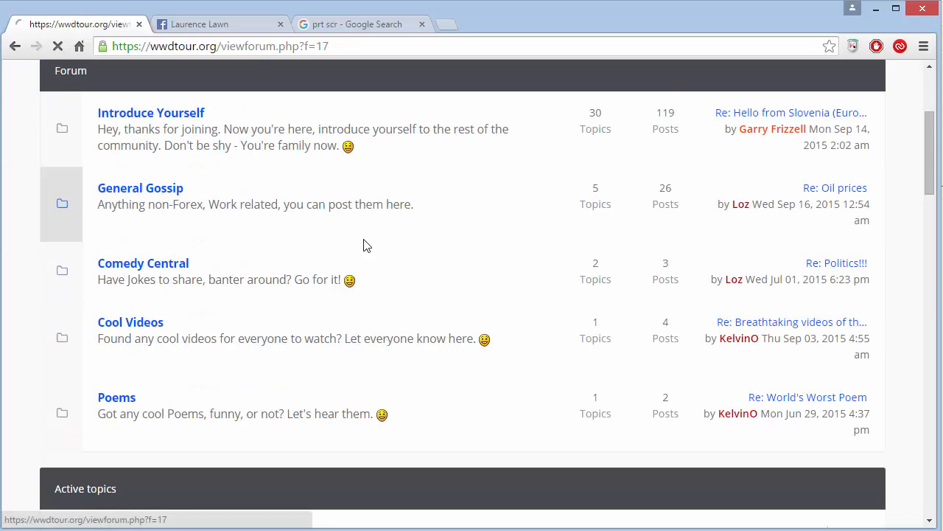
scroll(402, 266, down, 4)
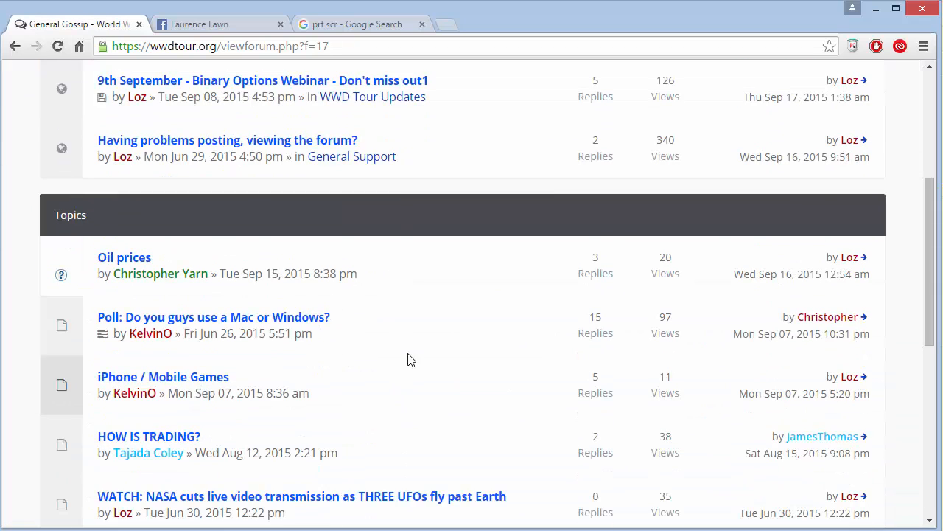
scroll(366, 367, up, 4)
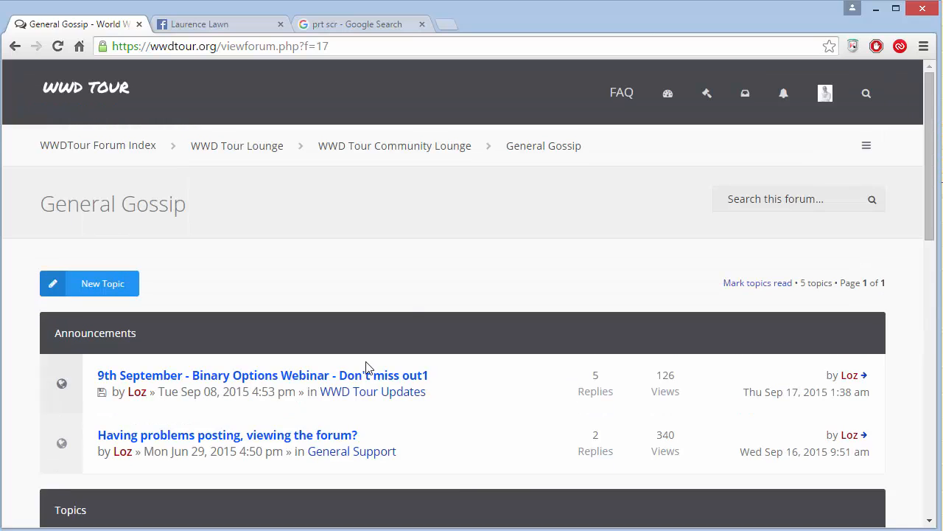
View the Comedy Central subforum from the Community Lounge and return to the lounge overview
click(406, 151)
scroll(246, 293, down, 3)
click(164, 267)
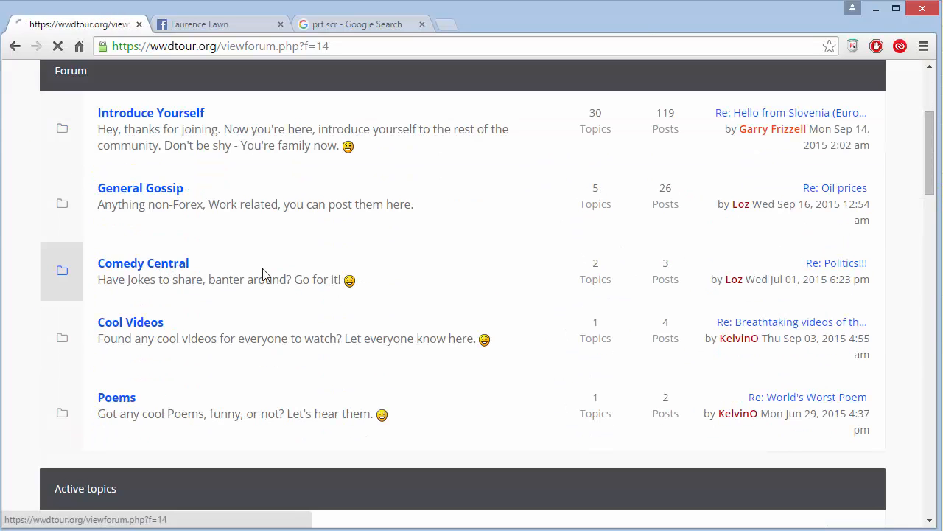
scroll(332, 306, down, 3)
scroll(275, 313, up, 4)
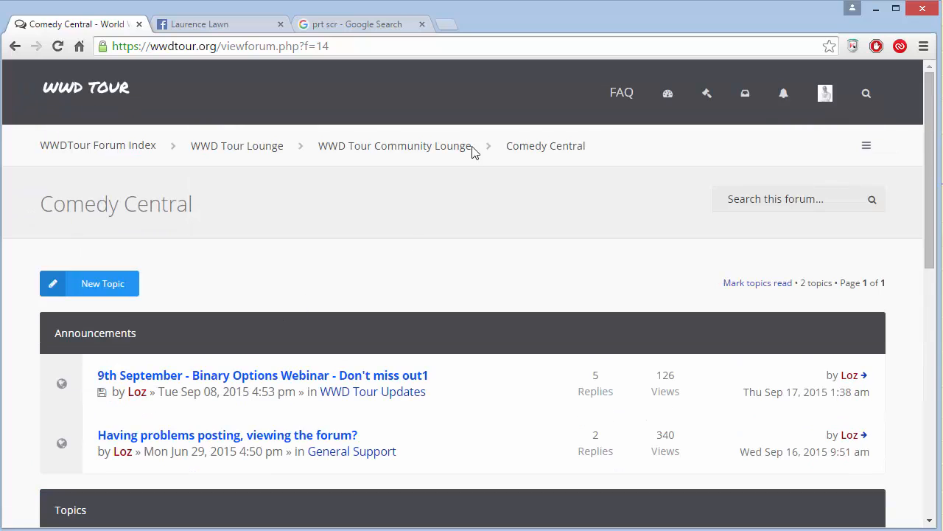
key(alt+Left)
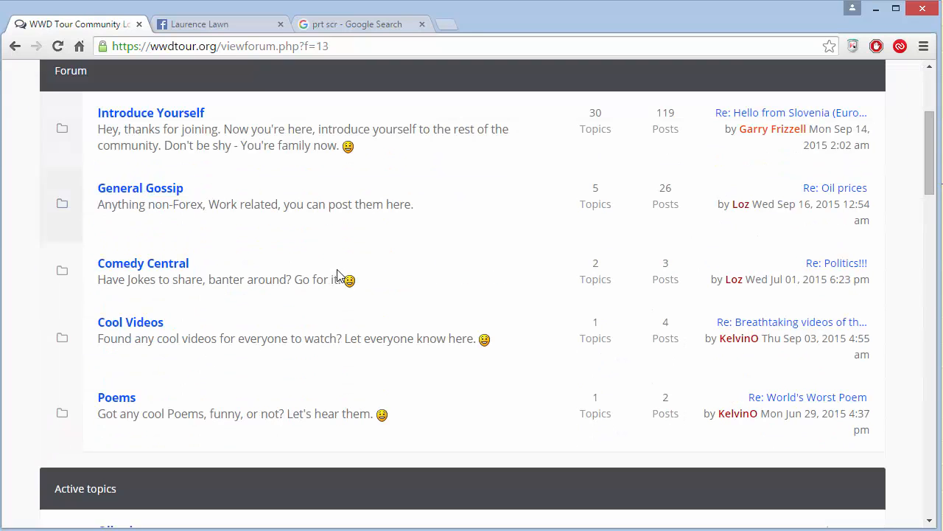
View the Cool Videos subforum's topics and return to the WWD Tour Community Lounge overview
click(143, 327)
scroll(412, 307, down, 4)
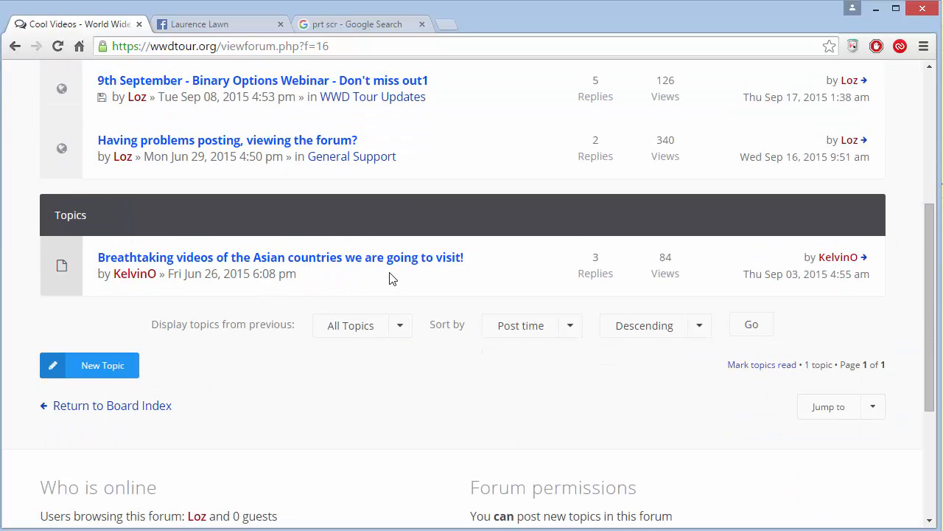
scroll(390, 276, up, 4)
click(425, 151)
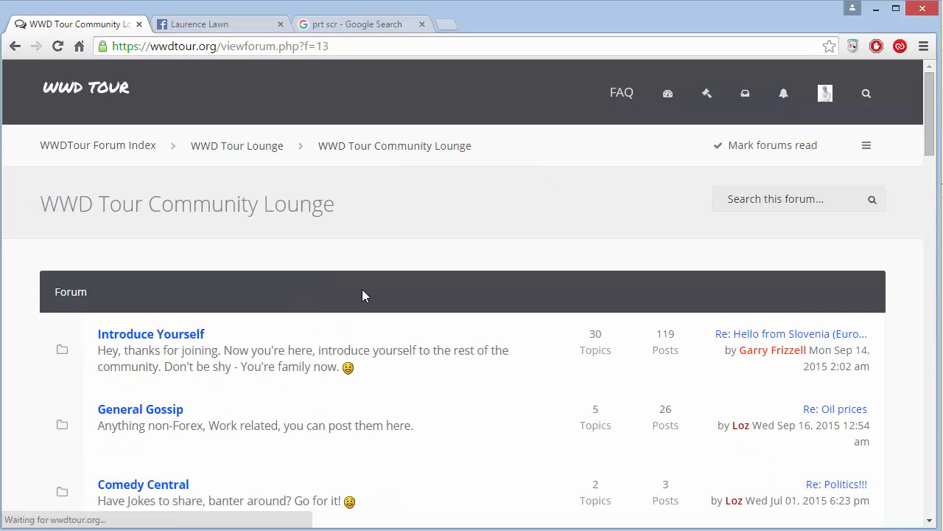
Open the Poems subforum from the Community Lounge and look through its topics
scroll(361, 295, down, 4)
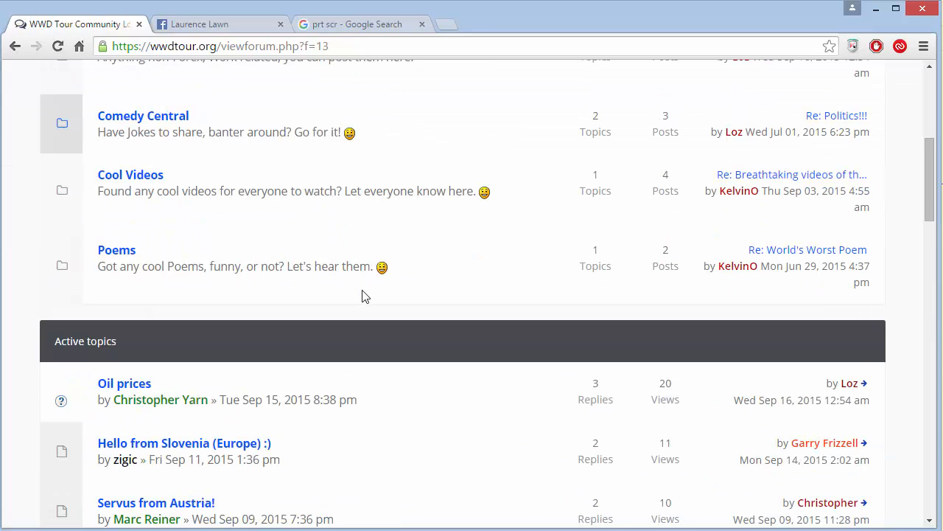
click(110, 251)
scroll(295, 280, down, 4)
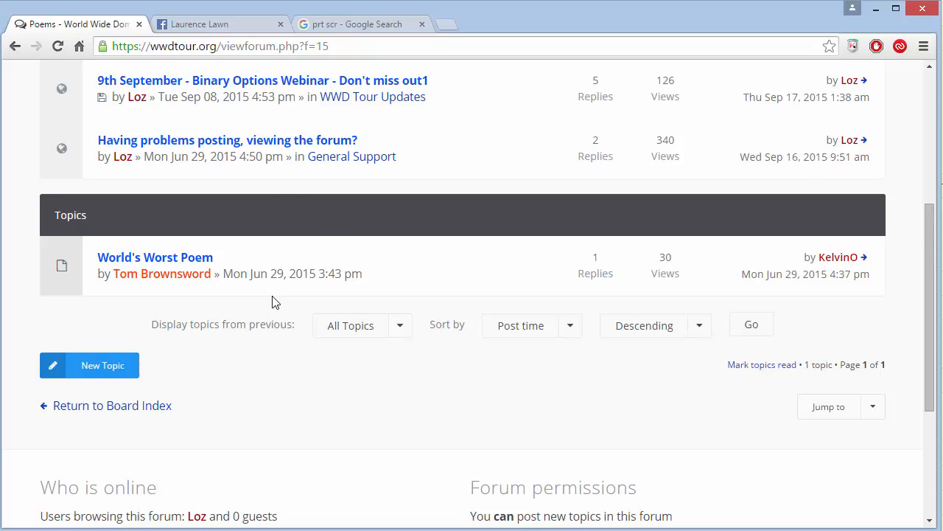
scroll(272, 300, up, 4)
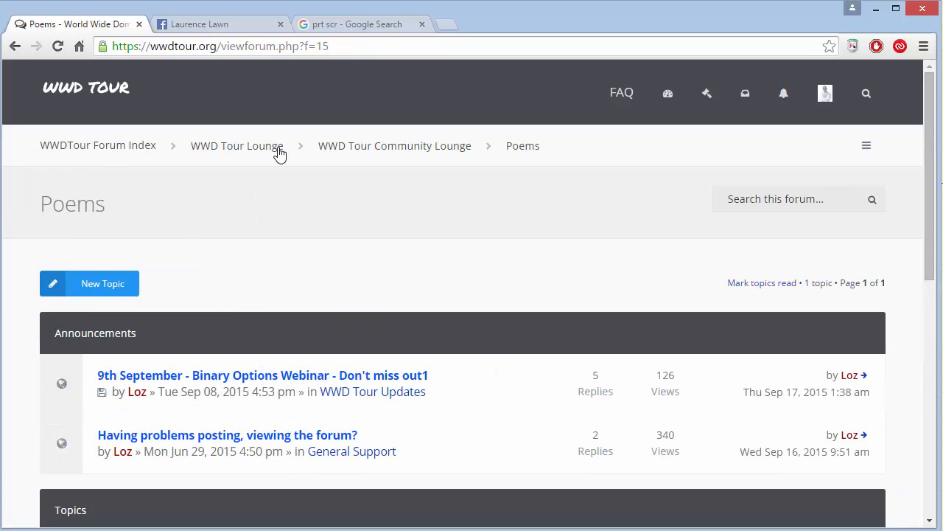
Return to the forum index, look over its sections and open WWD Tour Forex News
click(116, 150)
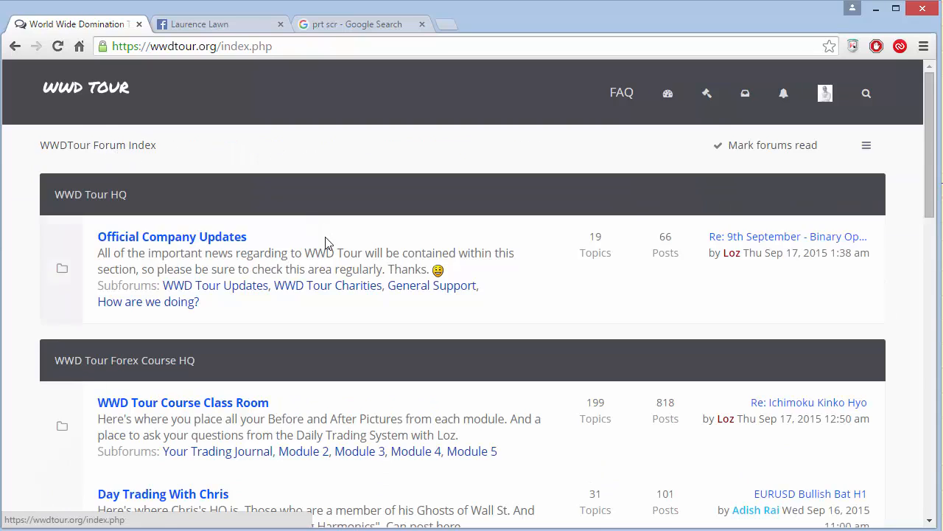
scroll(320, 267, down, 5)
scroll(347, 373, down, 4)
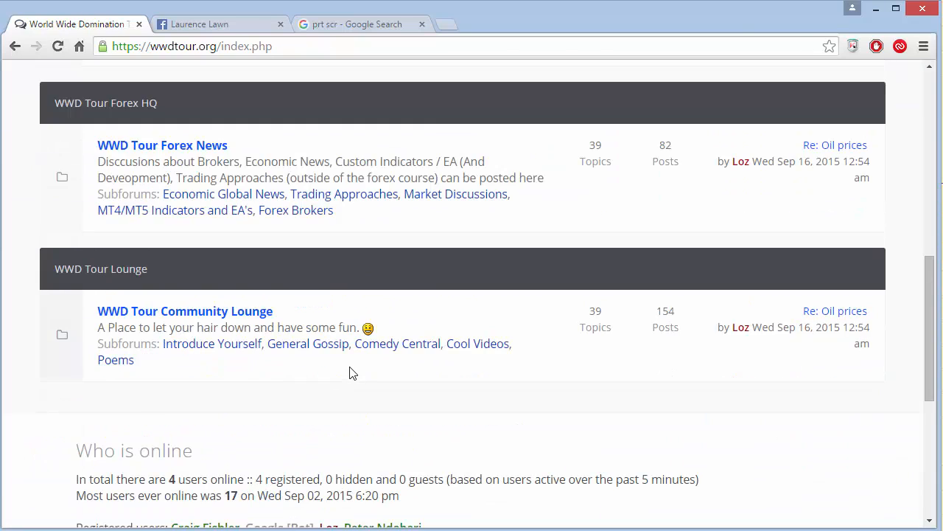
scroll(350, 372, up, 3)
scroll(301, 344, down, 1)
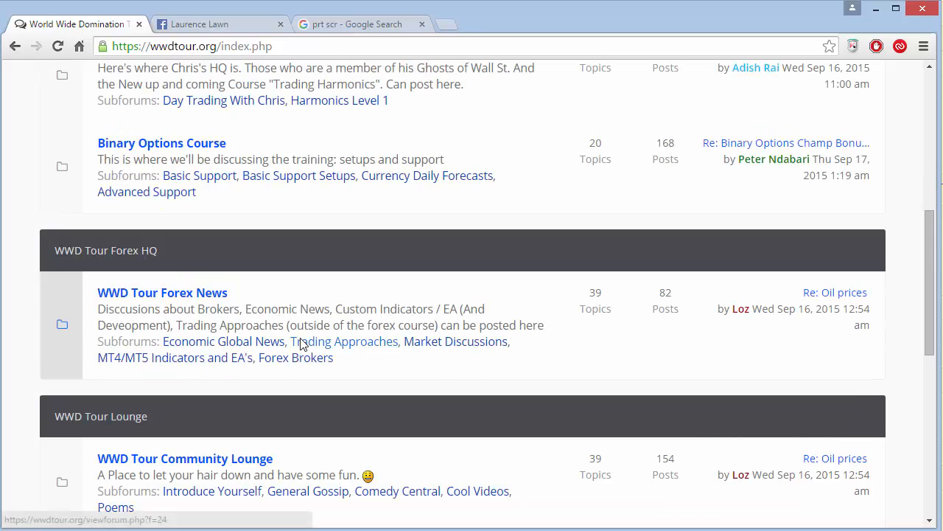
click(189, 297)
scroll(320, 299, down, 2)
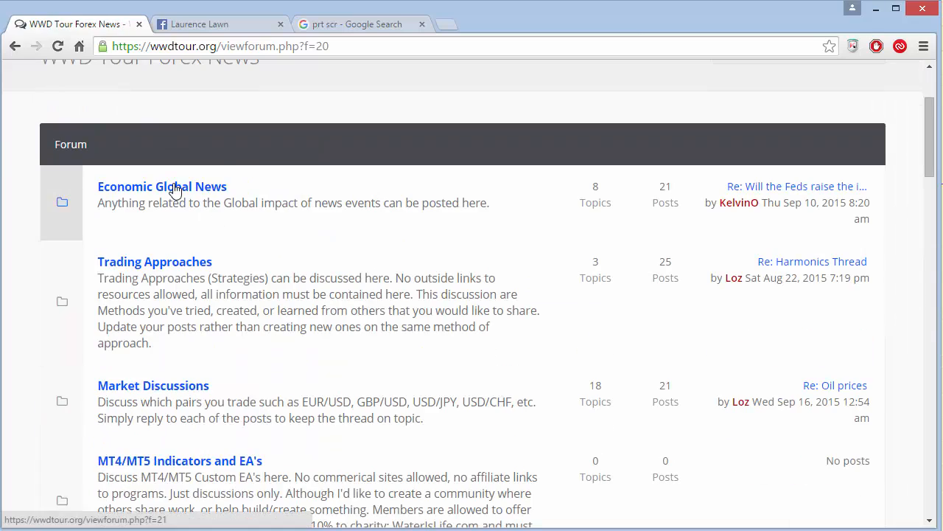
Open the Economic Global News subforum and look through its announcements and topics
click(179, 187)
scroll(341, 302, down, 8)
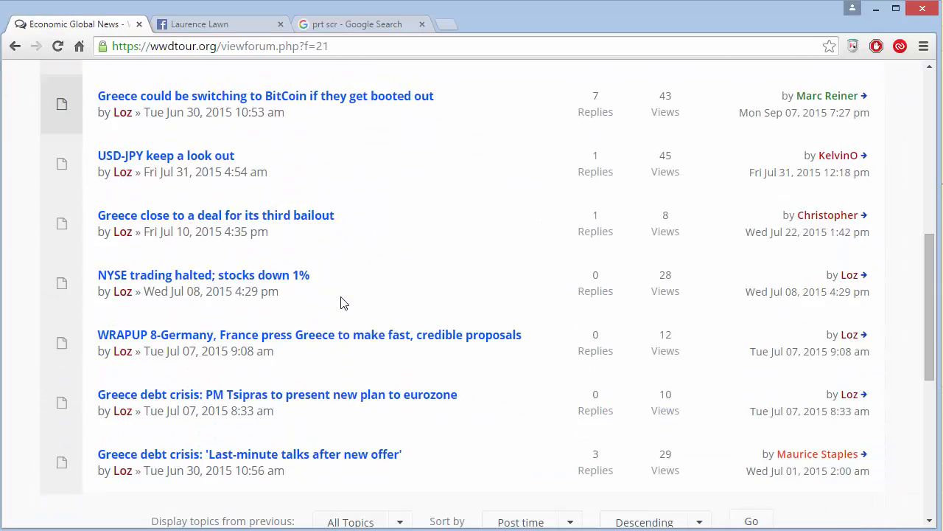
scroll(324, 295, up, 5)
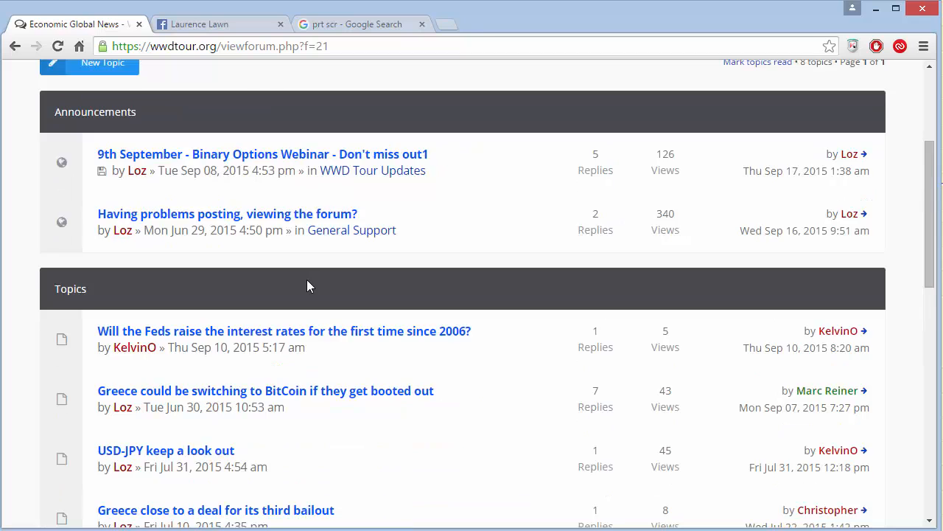
scroll(307, 282, down, 2)
Open the "USD-JPY keep a look out" topic and point out the article text and its source credit
click(199, 308)
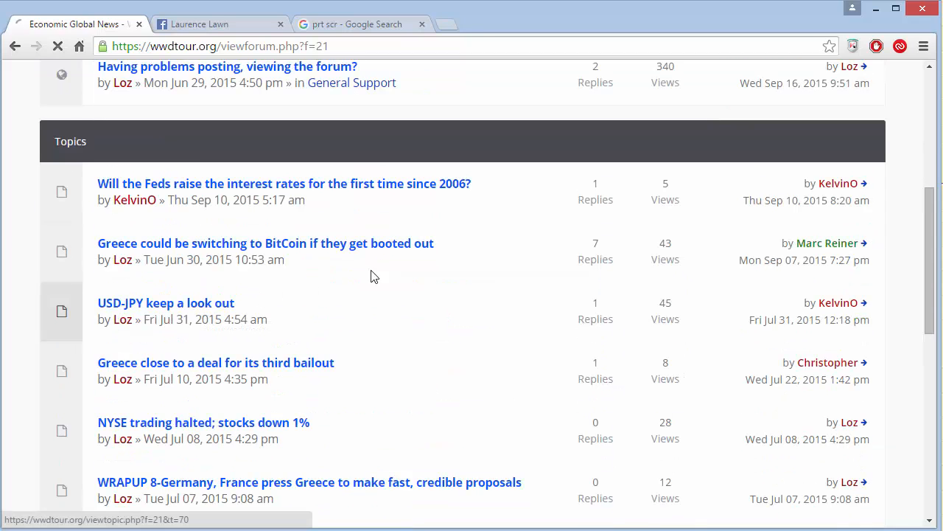
scroll(352, 274, down, 2)
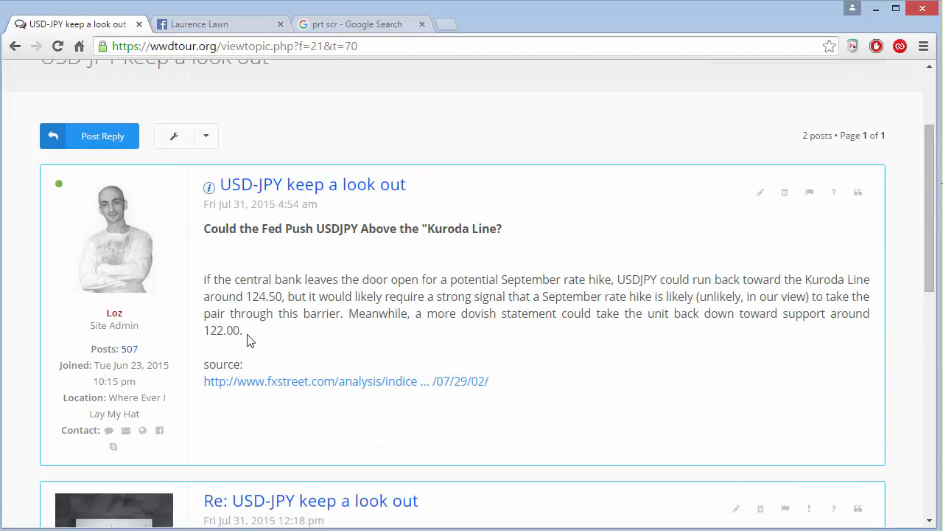
drag(248, 339, 197, 278)
drag(259, 368, 216, 363)
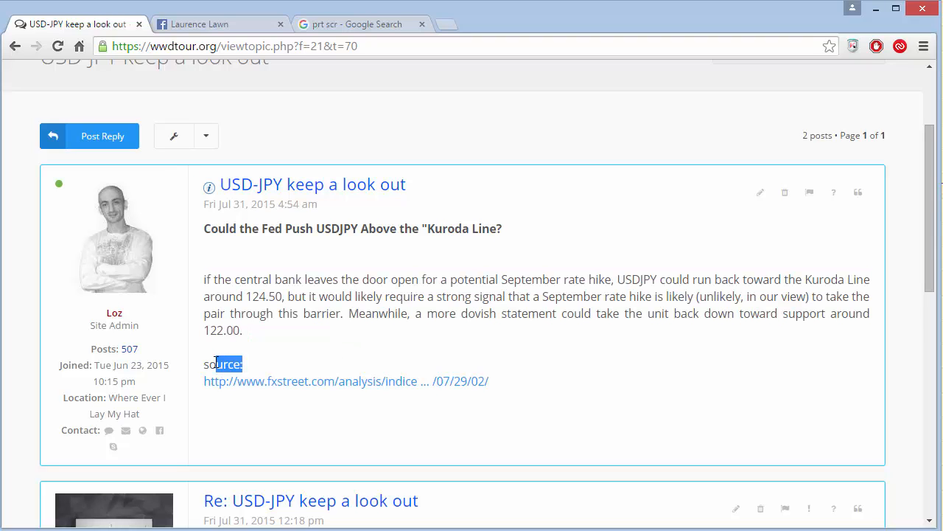
click(294, 351)
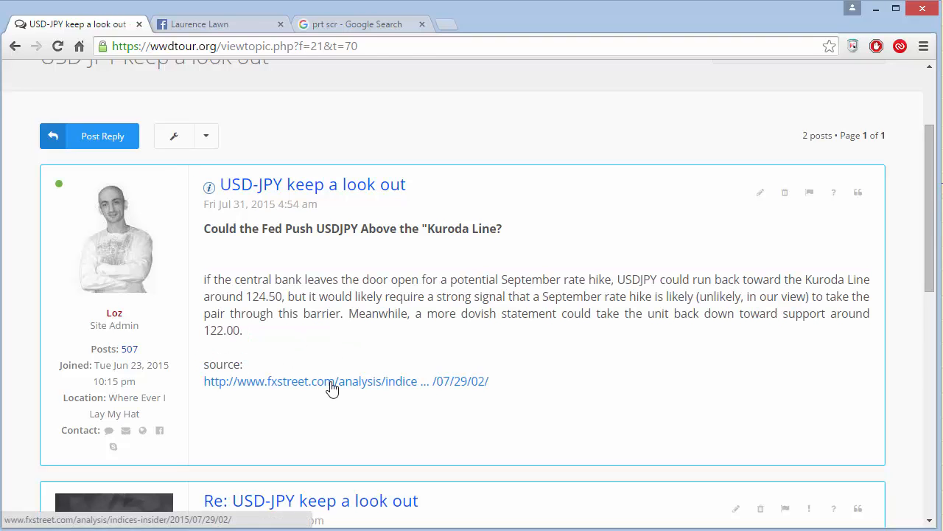
Follow the post's fxstreet.com source link, dismiss the broker form, look over the site and close it
click(332, 389)
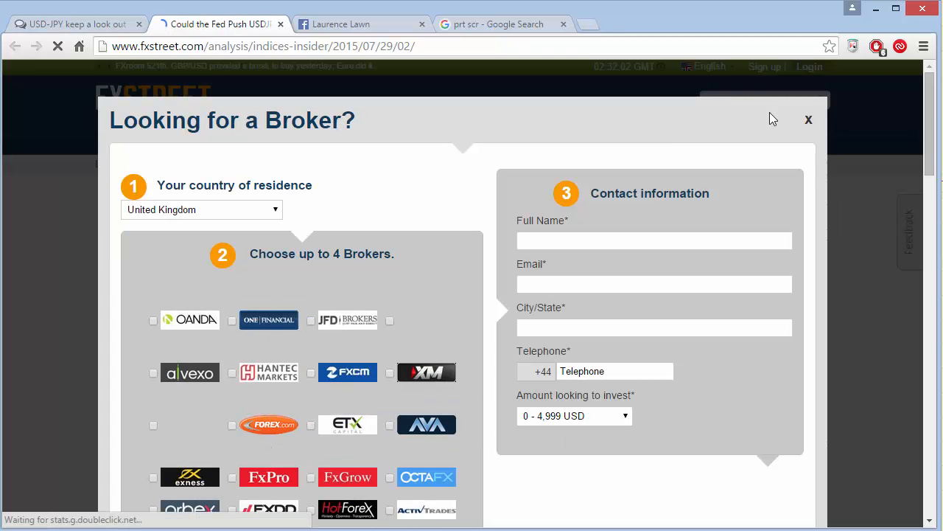
click(807, 124)
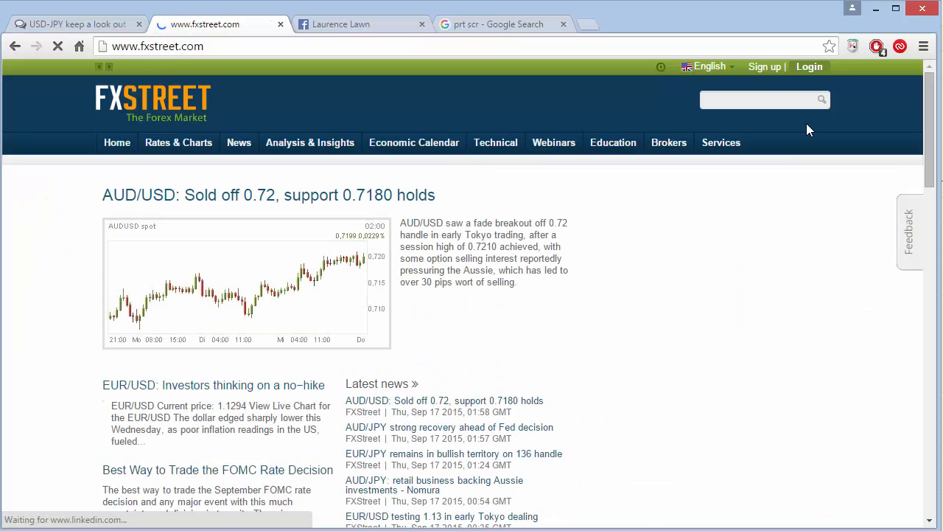
scroll(506, 306, down, 10)
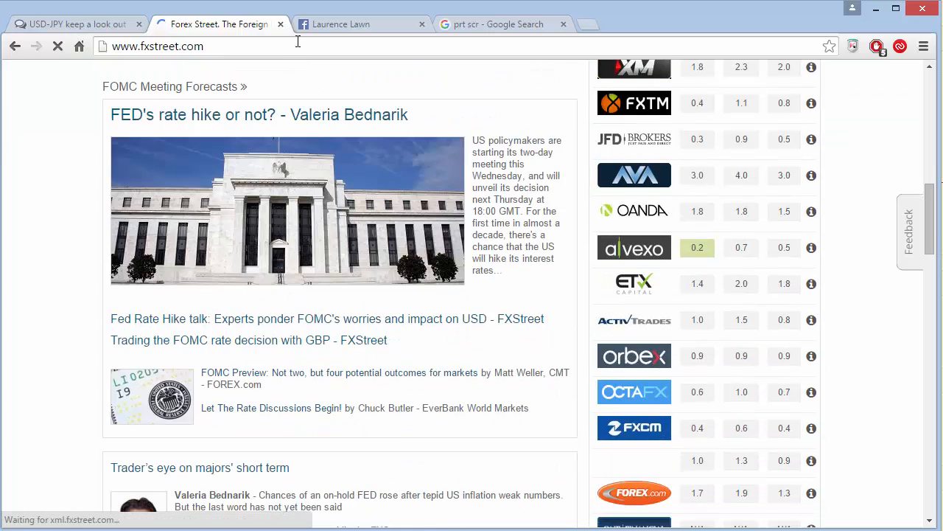
click(280, 25)
Go back to WWD Tour Forex News and open the Trading Approaches subforum
scroll(296, 150, up, 3)
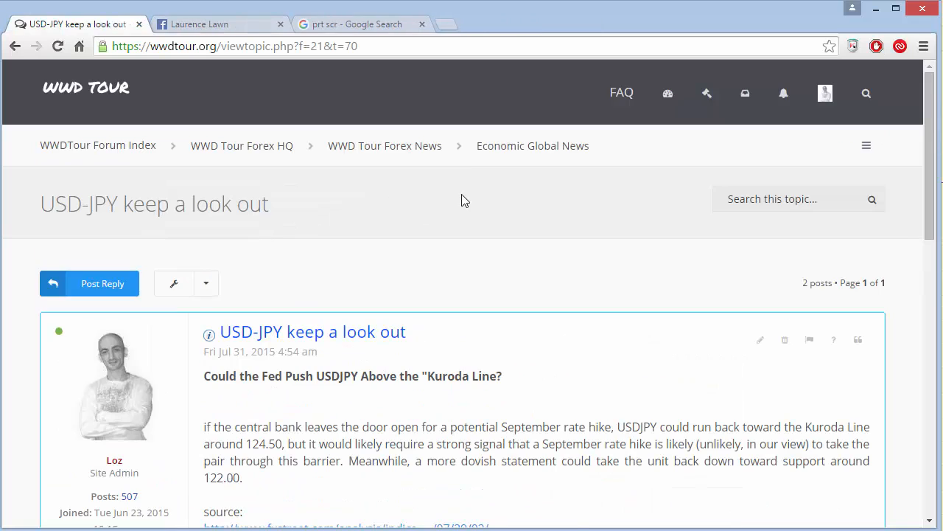
click(402, 141)
scroll(352, 268, down, 4)
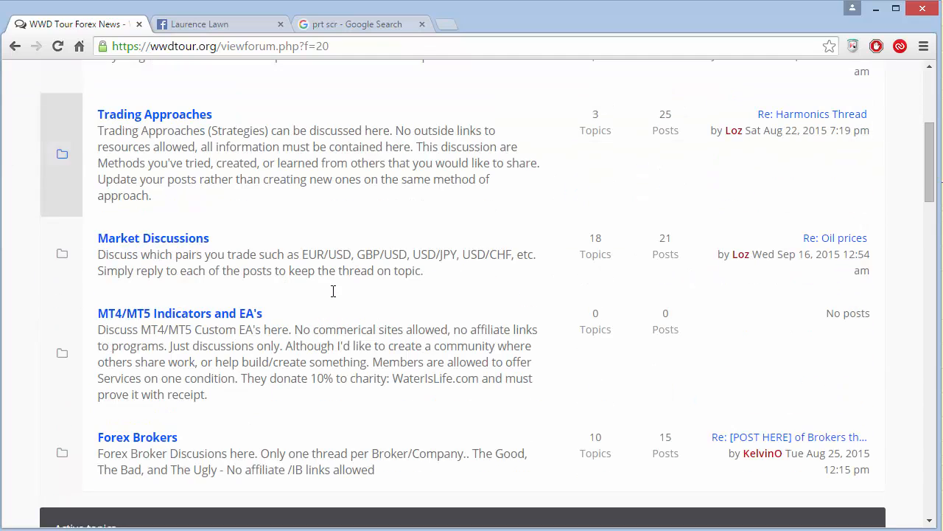
click(194, 118)
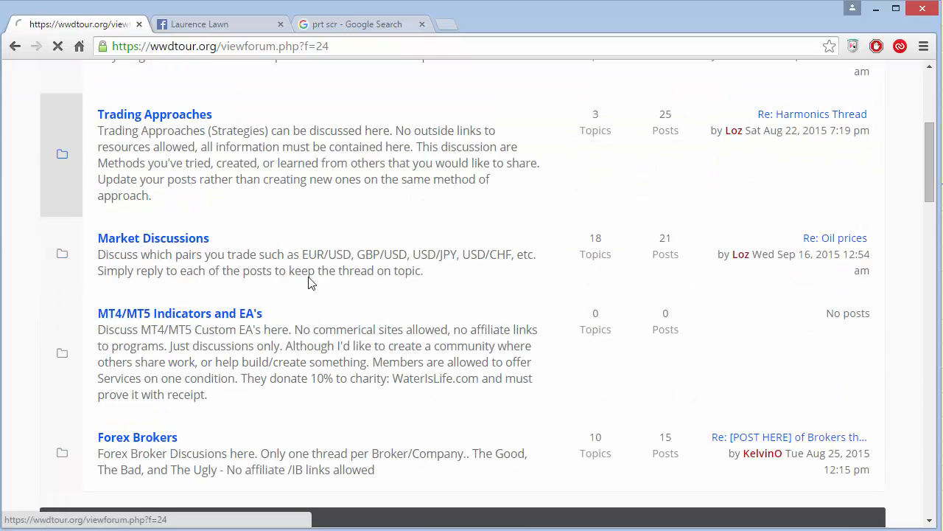
Examine the announcements and the Harmonics, Supply and Demand and Elliot Wave Analysis threads in Trading Approaches
scroll(351, 347, down, 2)
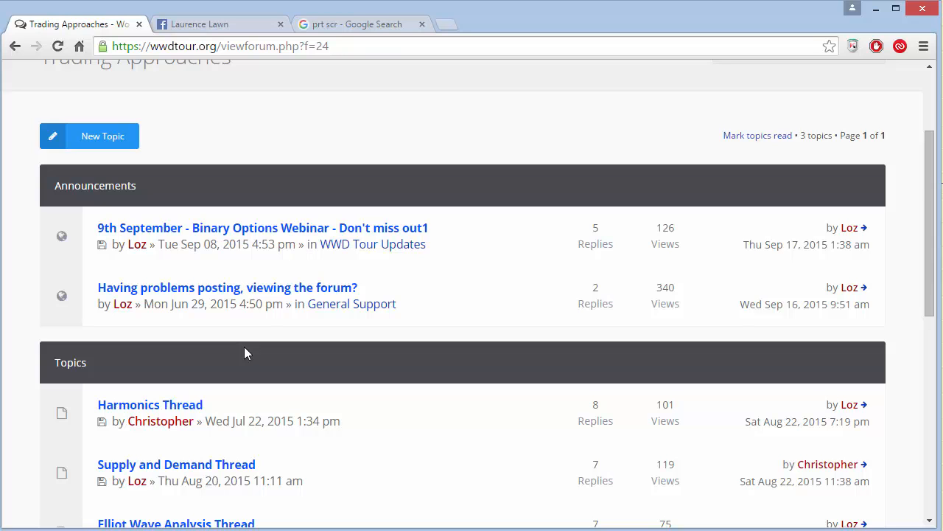
scroll(246, 353, down, 2)
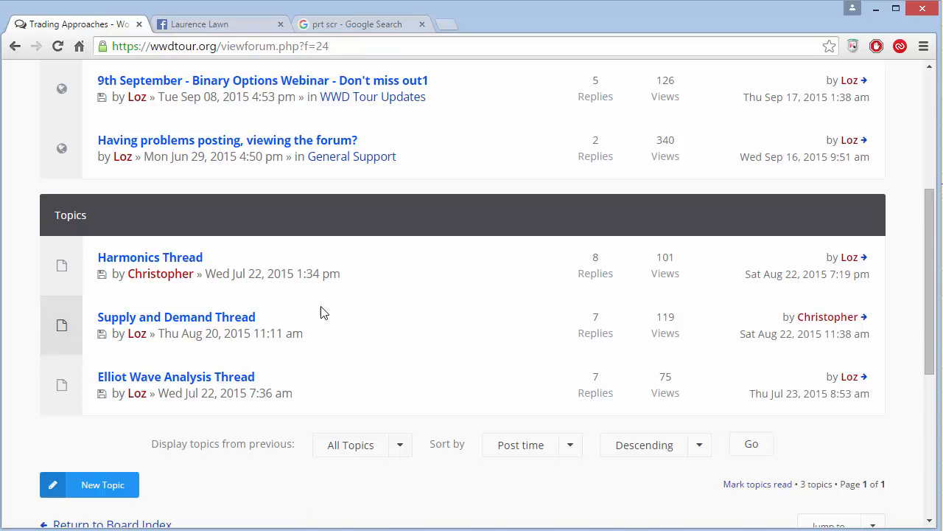
scroll(322, 311, up, 2)
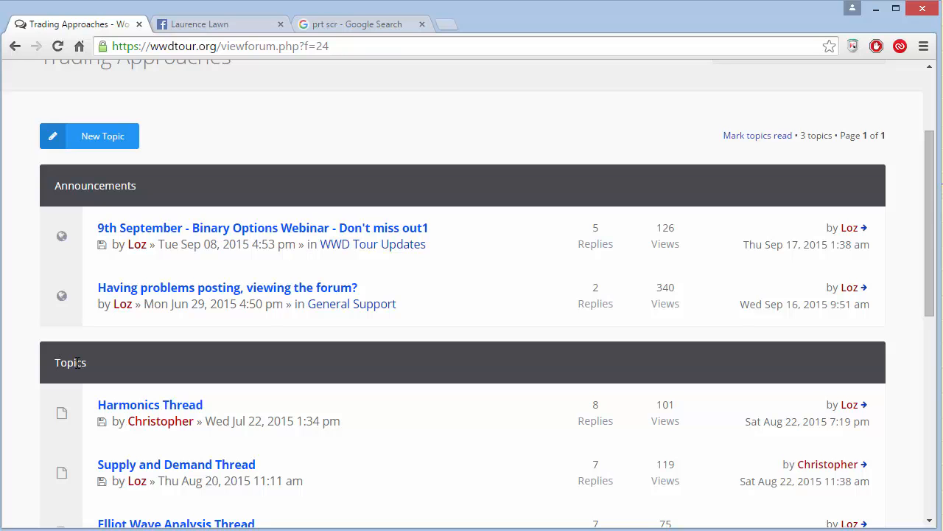
scroll(254, 361, down, 2)
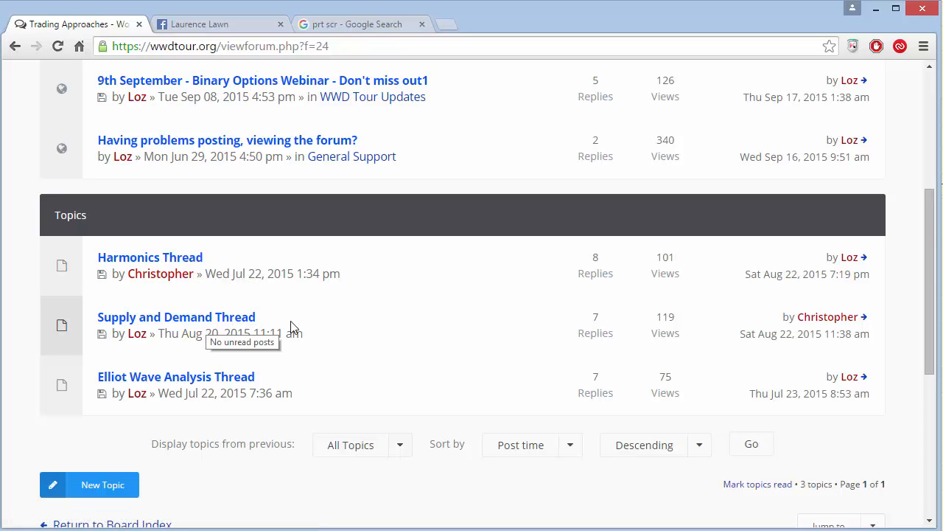
scroll(292, 326, up, 2)
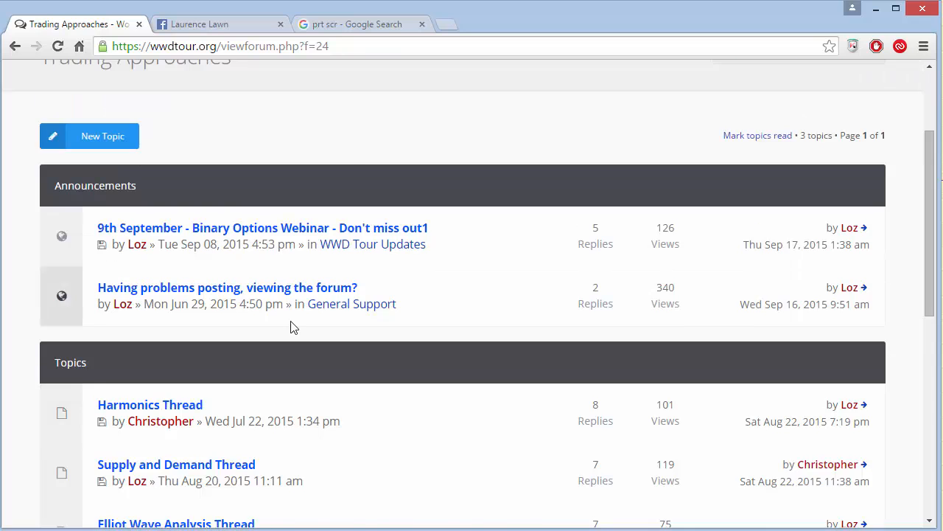
scroll(293, 327, down, 1)
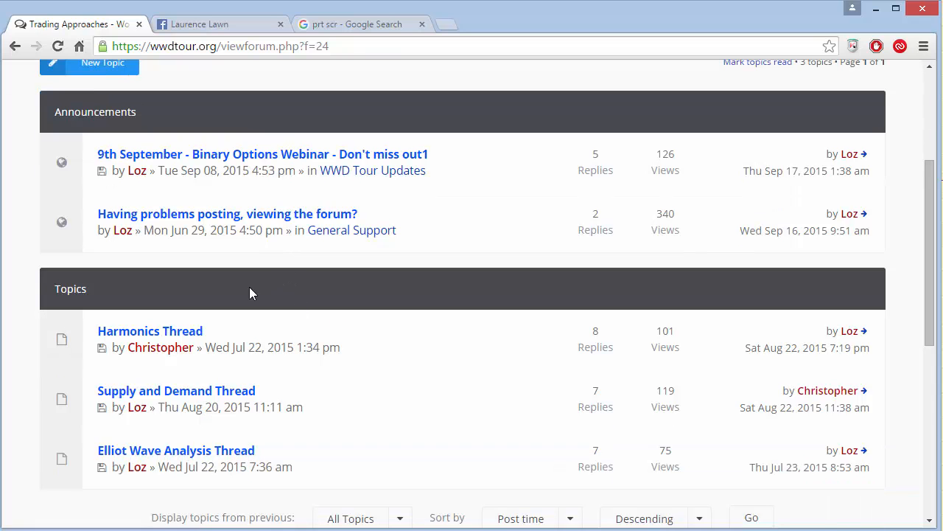
scroll(258, 309, up, 1)
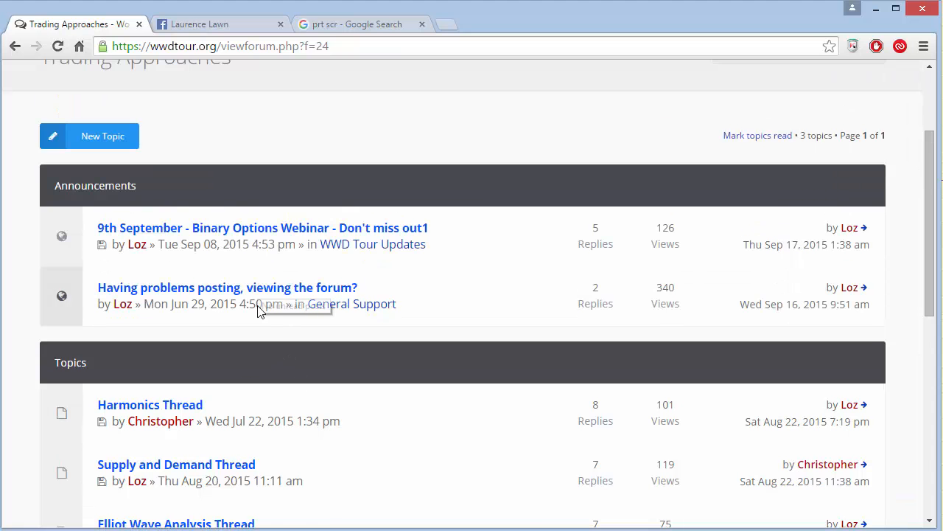
scroll(259, 308, down, 1)
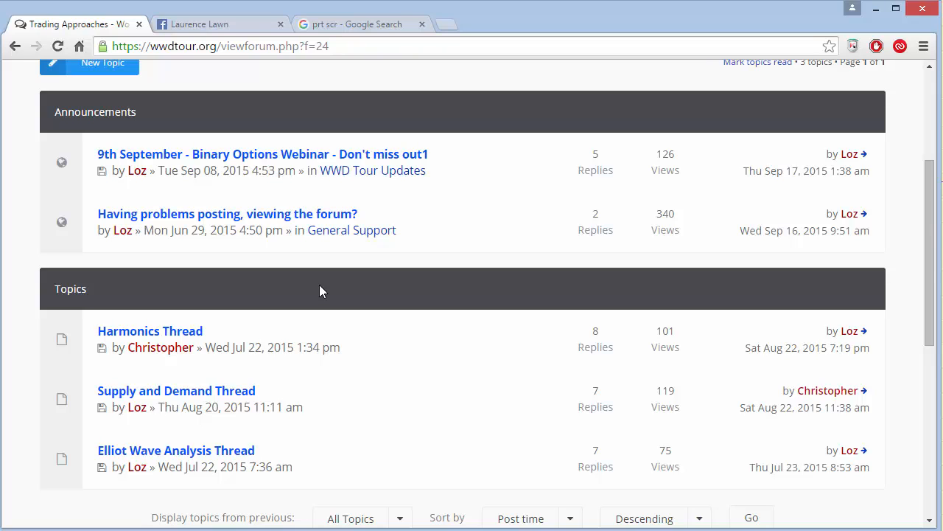
scroll(336, 324, down, 1)
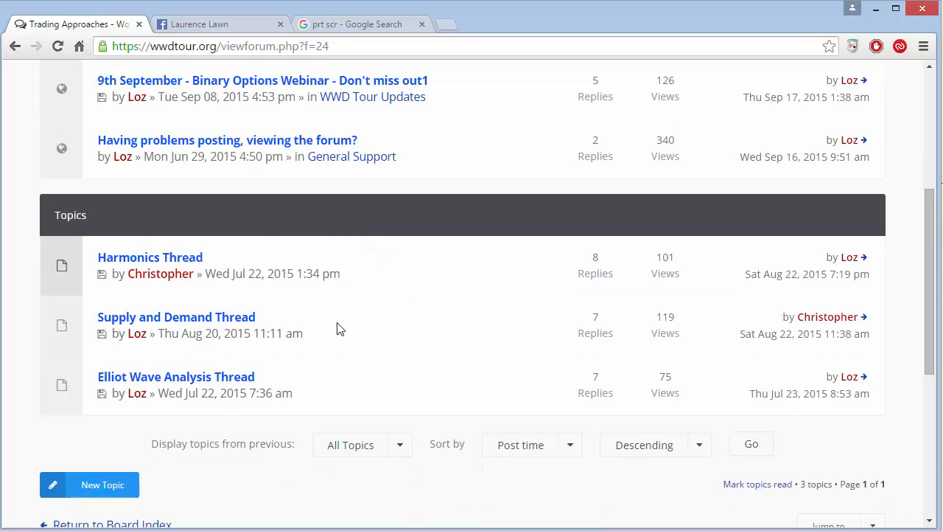
scroll(344, 286, up, 1)
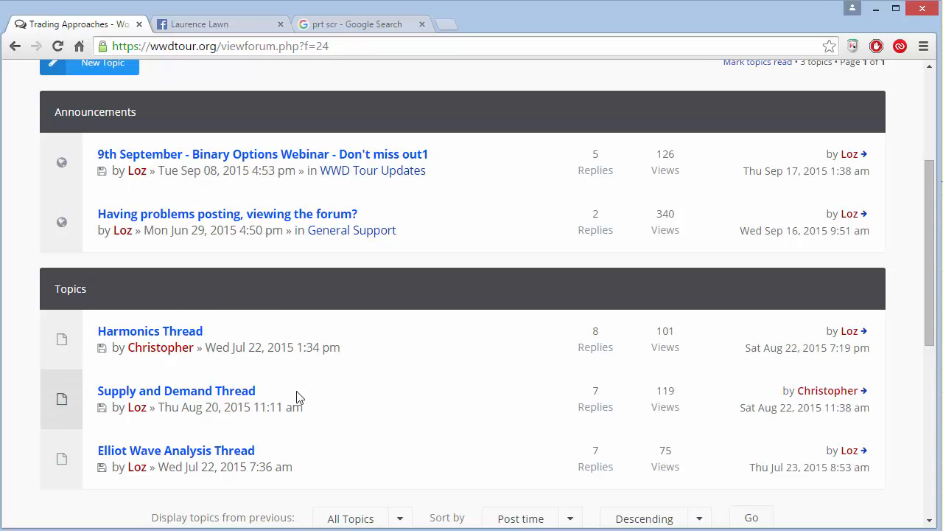
scroll(303, 295, down, 1)
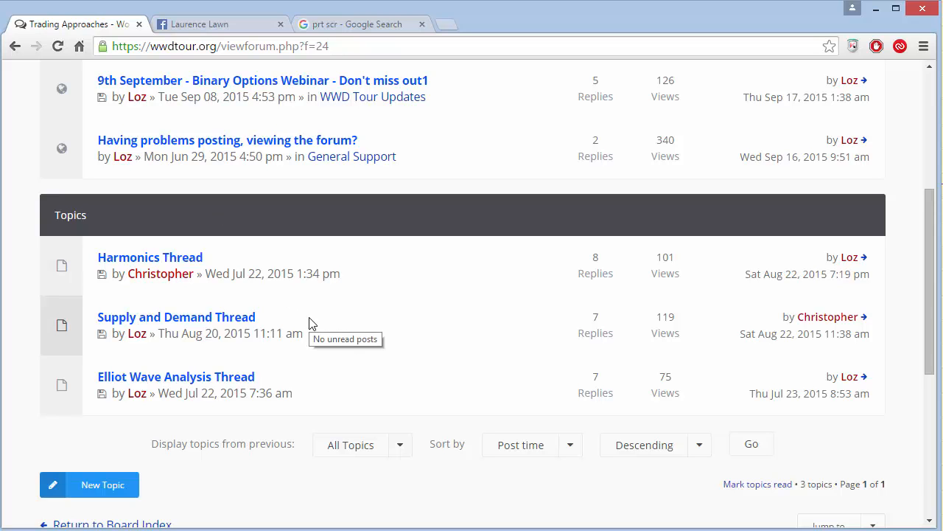
scroll(306, 328, up, 4)
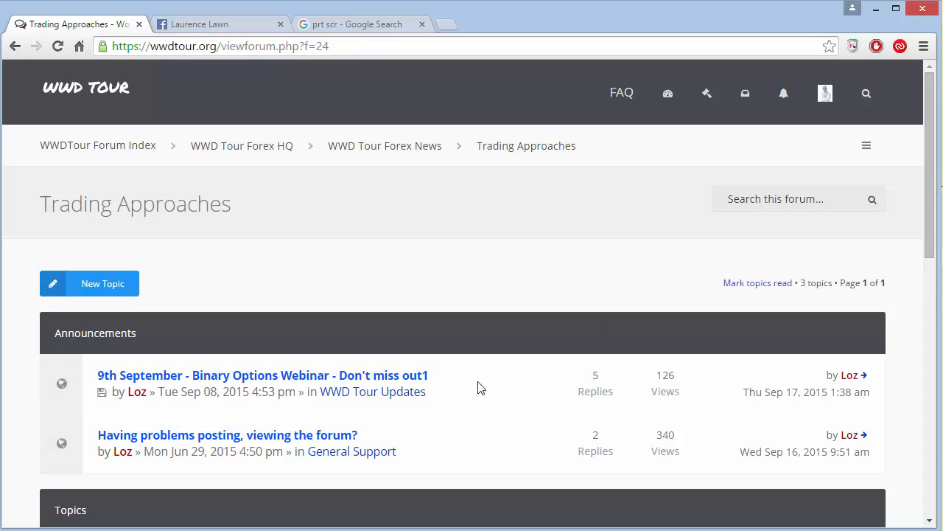
scroll(468, 361, down, 4)
scroll(326, 351, up, 4)
scroll(424, 340, down, 3)
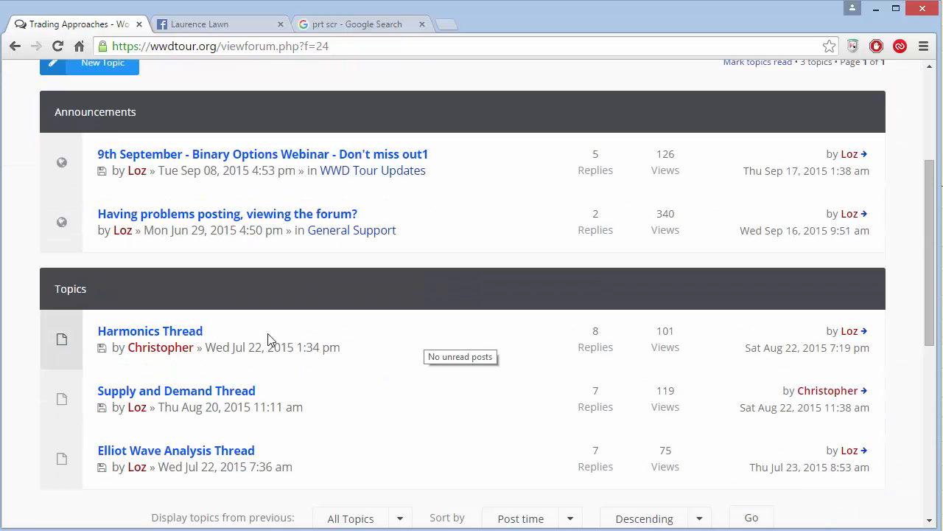
scroll(313, 337, up, 3)
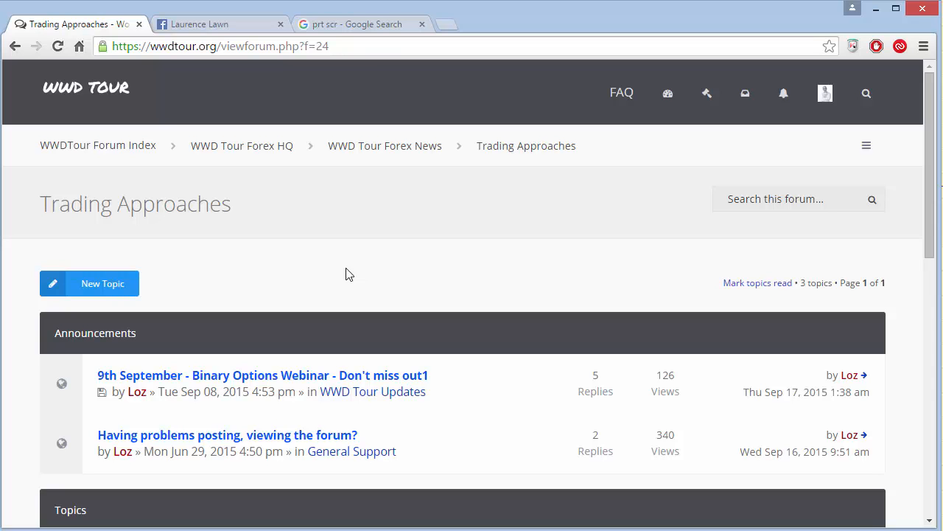
Close the Facebook and "prt scr" Google Search pages, leaving only the Trading Approaches subforum open
scroll(347, 274, down, 1)
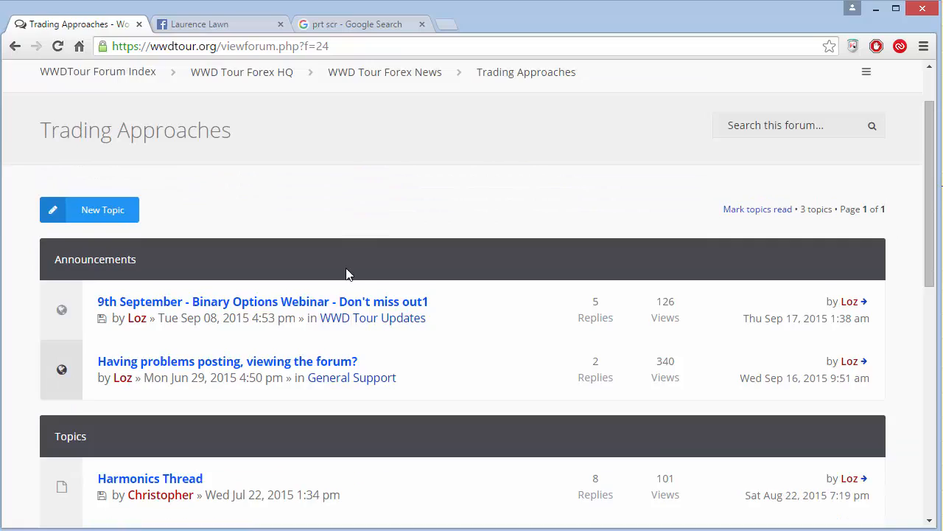
scroll(295, 272, up, 1)
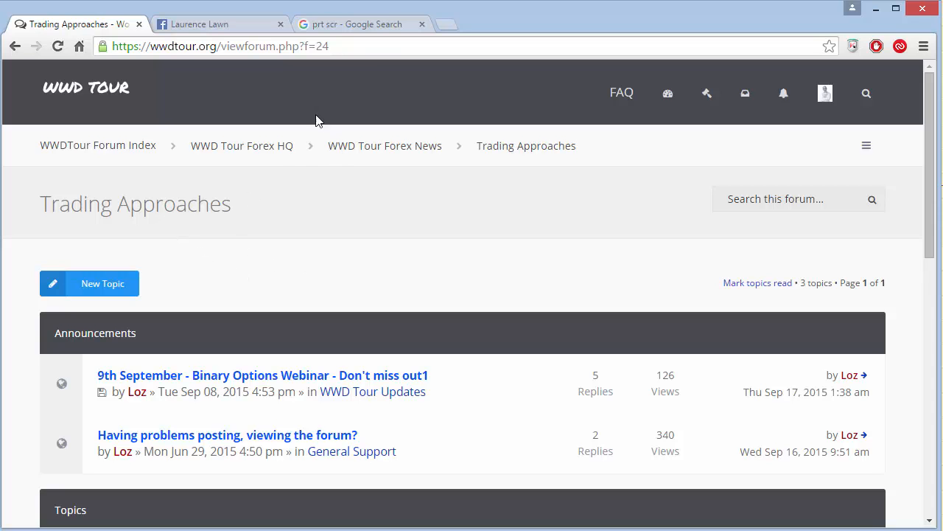
click(280, 24)
click(280, 25)
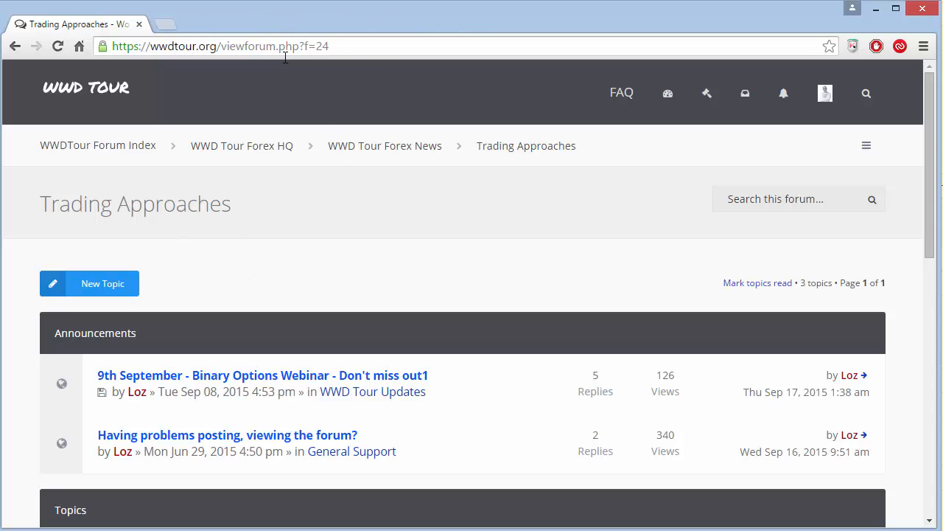
scroll(278, 224, down, 4)
scroll(277, 219, up, 4)
Go back to WWD Tour Forex News, open the Market Discussions subforum and look through its currency pair and index threads
click(344, 151)
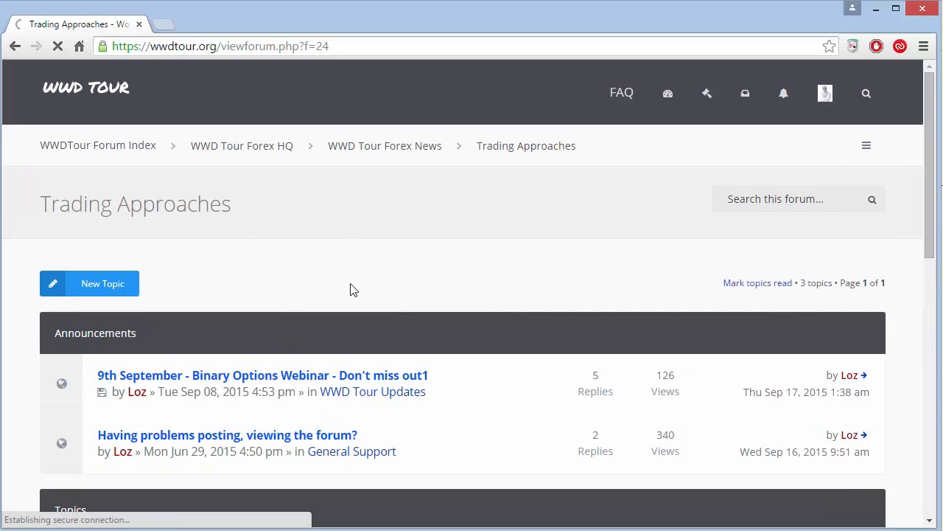
scroll(352, 287, down, 5)
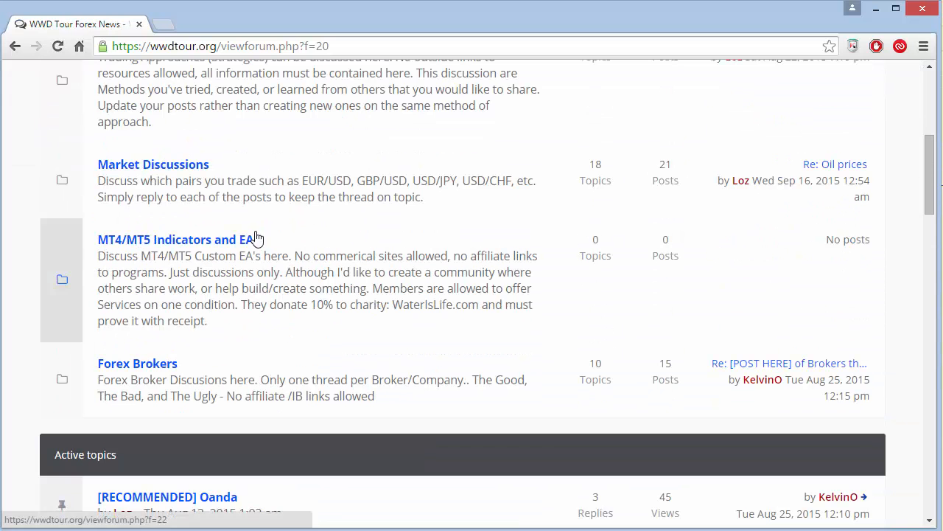
scroll(175, 251, up, 1)
click(175, 245)
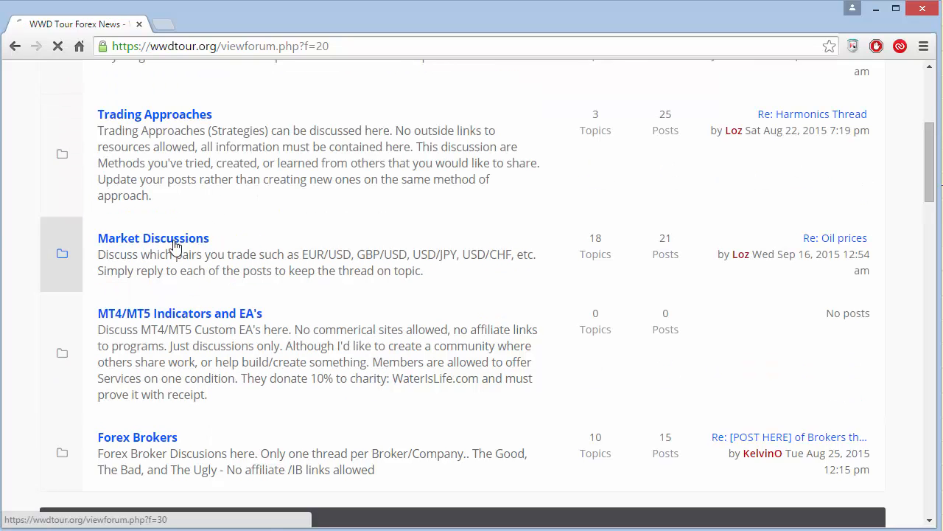
scroll(263, 295, down, 4)
scroll(373, 333, down, 3)
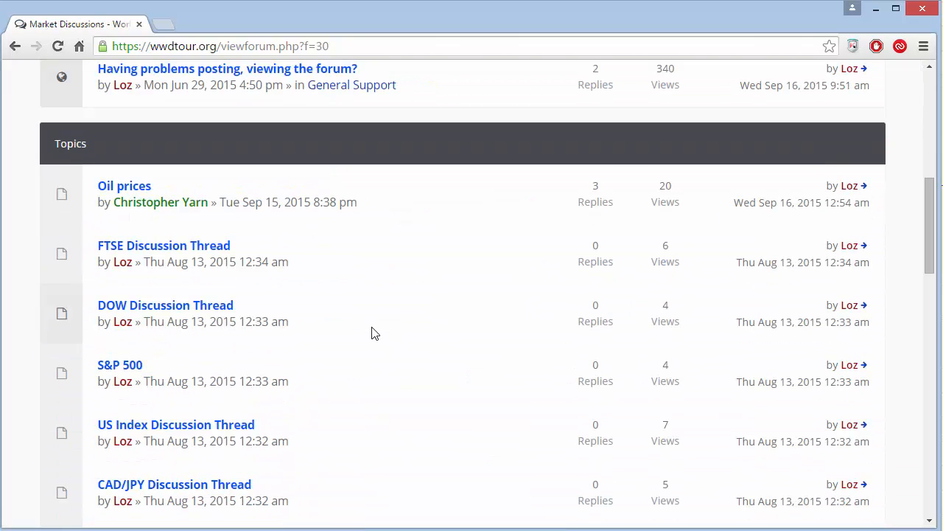
scroll(221, 342, down, 4)
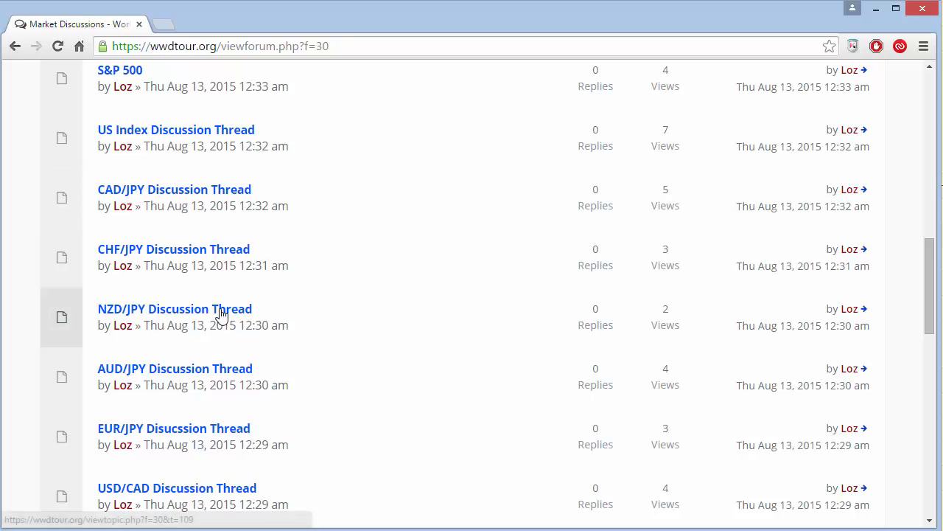
Open the NZD/JPY Discussion Thread and view its opening post
click(221, 313)
scroll(419, 346, down, 1)
scroll(419, 345, down, 3)
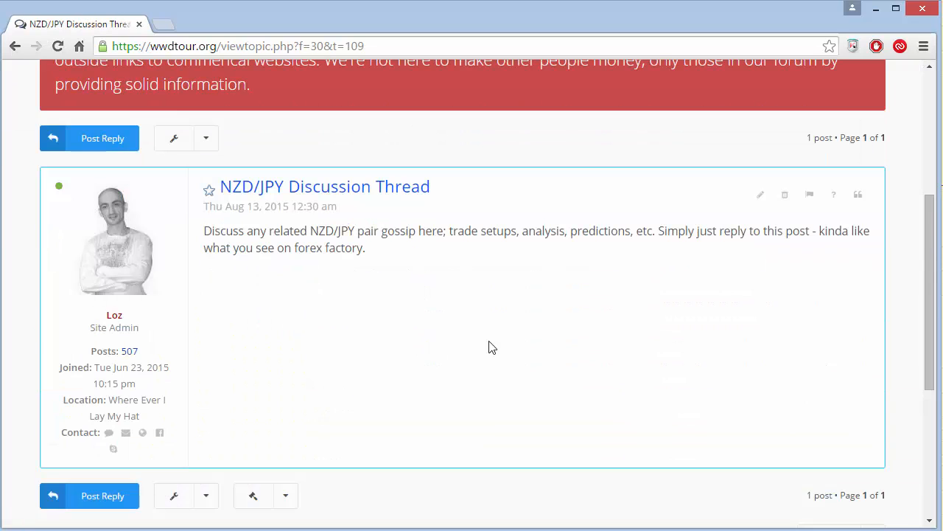
Open the thread's reply form, point out the NZD/JPY subject and message area, and return to the thread without posting
click(99, 147)
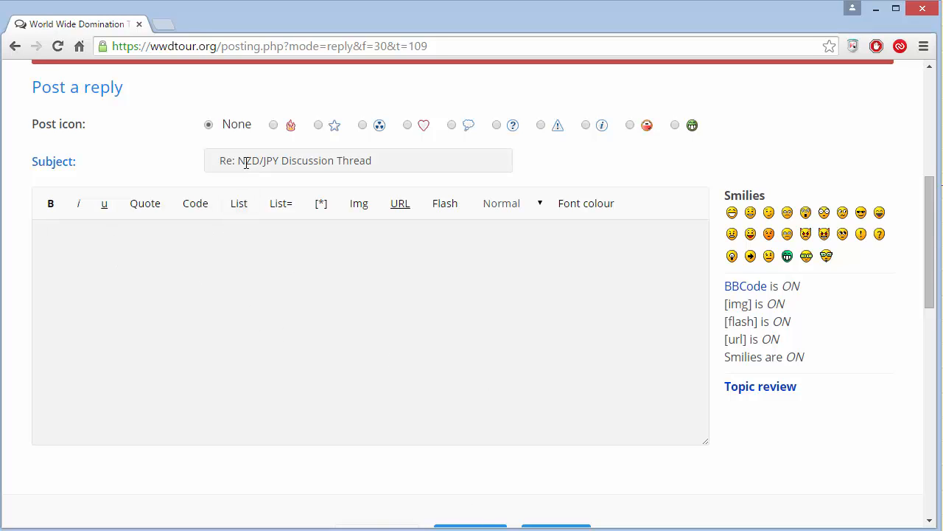
drag(246, 161, 284, 161)
click(253, 278)
scroll(417, 392, up, 2)
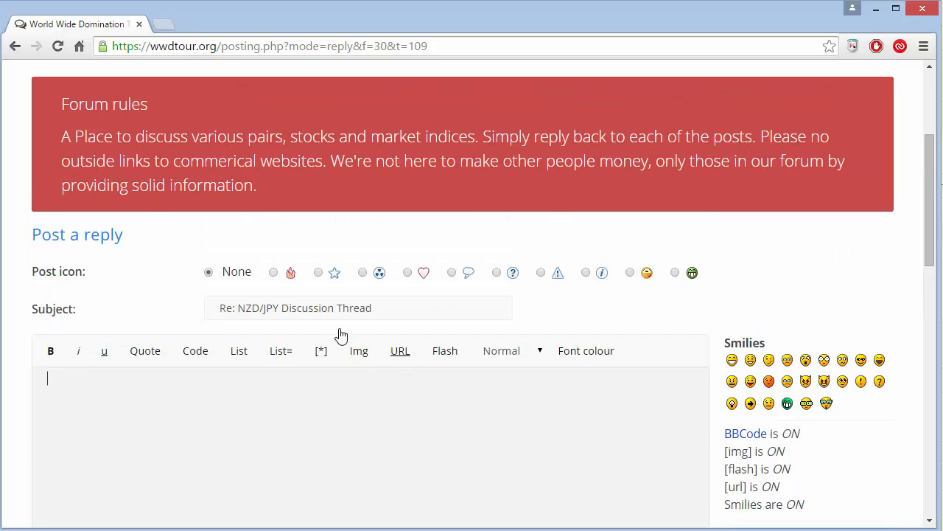
click(14, 46)
scroll(339, 258, up, 1)
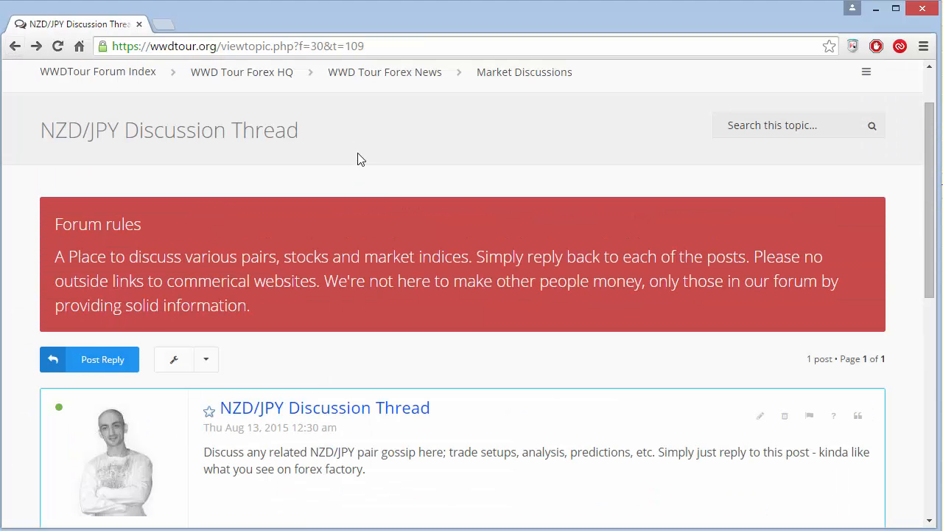
Return to WWD Tour Forex News, open the MT4/MT5 Indicators and EA's subforum and look over its announcements and topic area
click(405, 78)
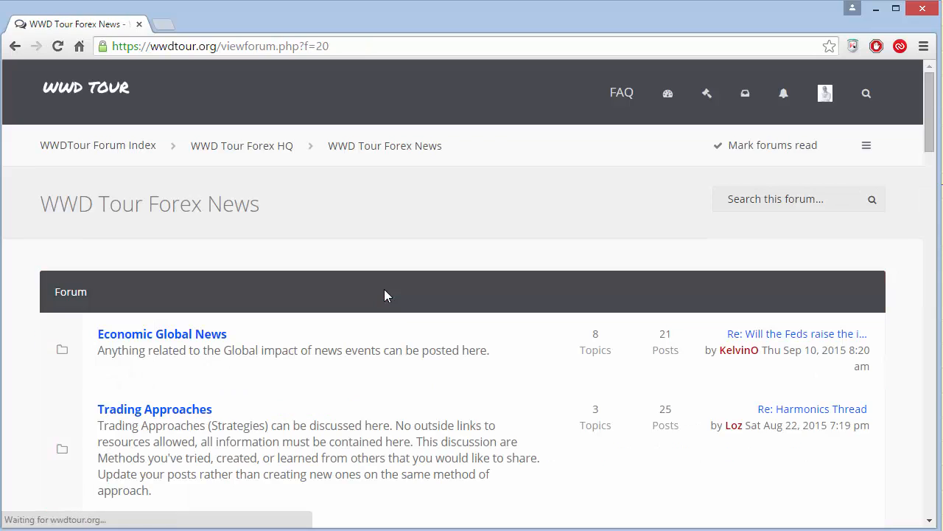
scroll(386, 295, down, 4)
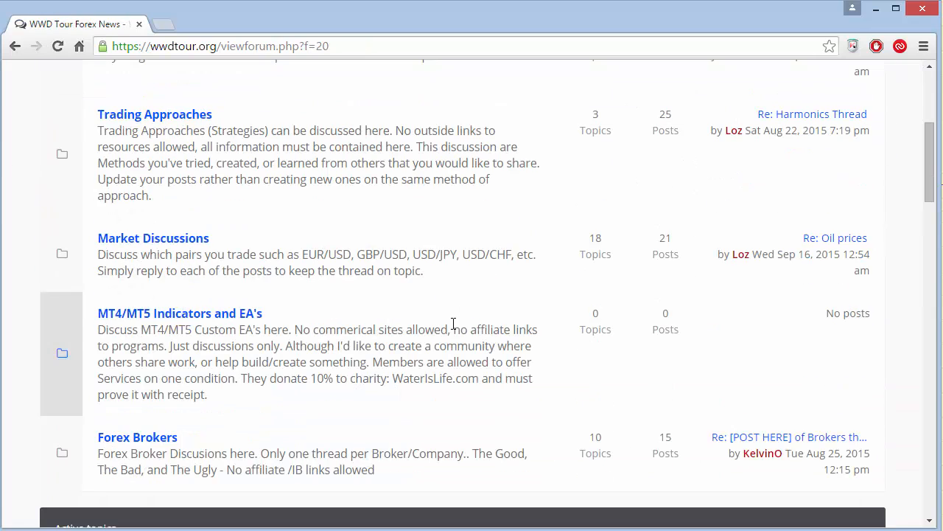
click(202, 316)
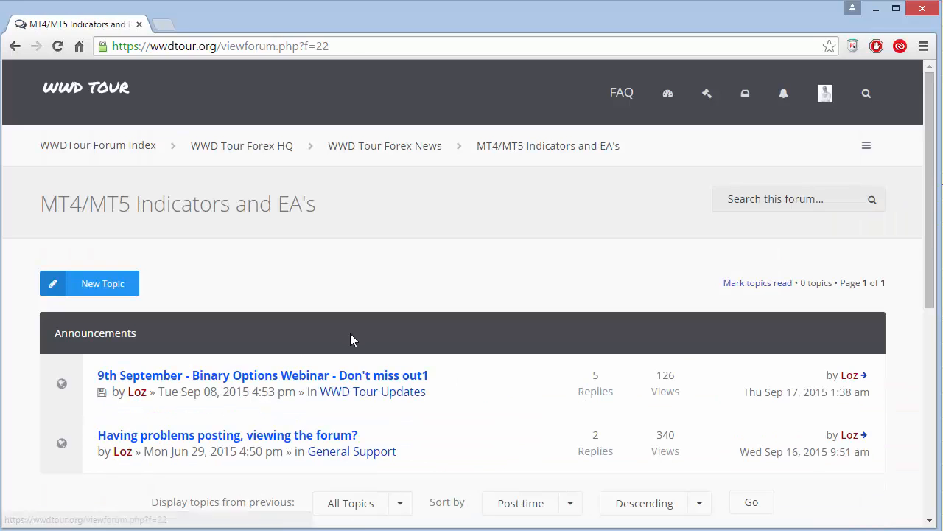
scroll(351, 339, down, 3)
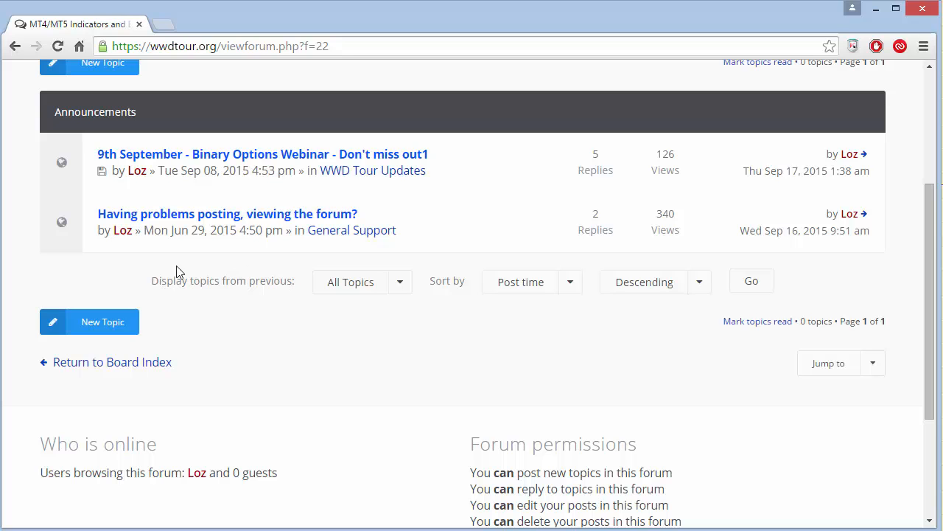
scroll(309, 277, up, 2)
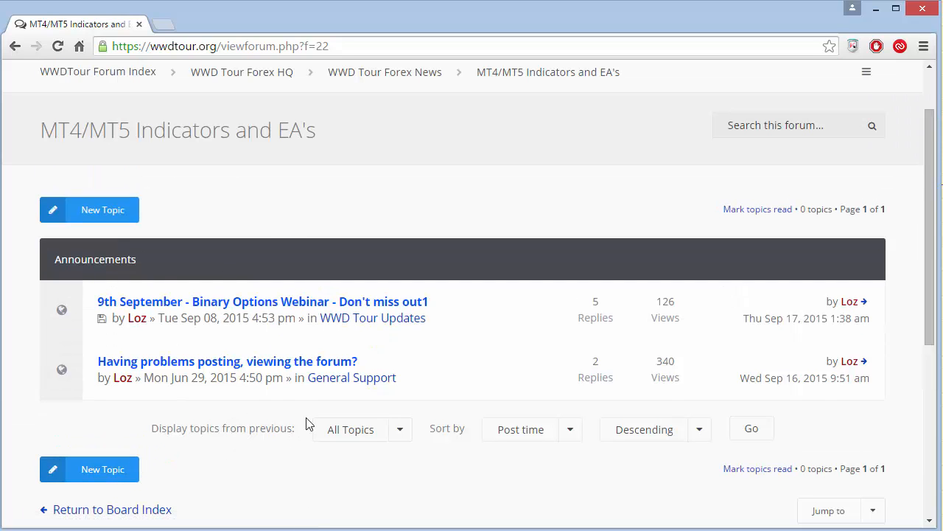
scroll(507, 170, up, 1)
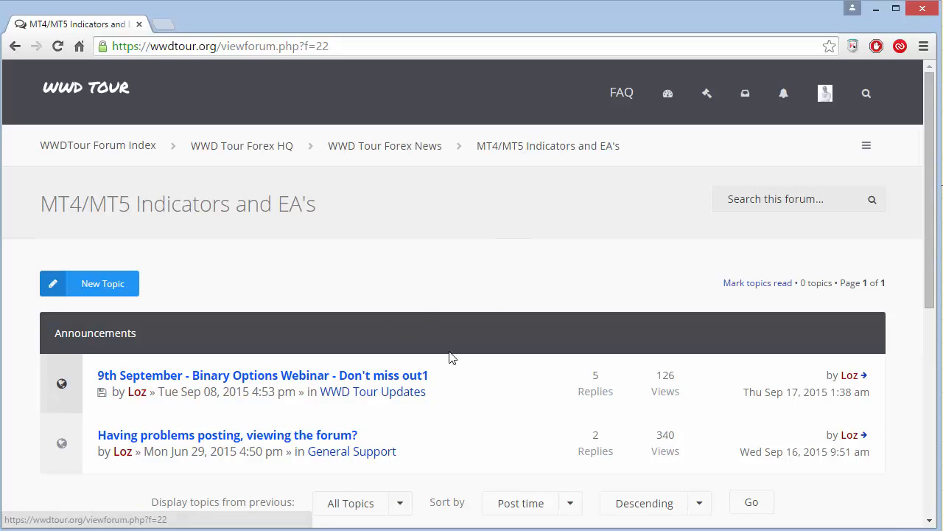
scroll(272, 446, down, 2)
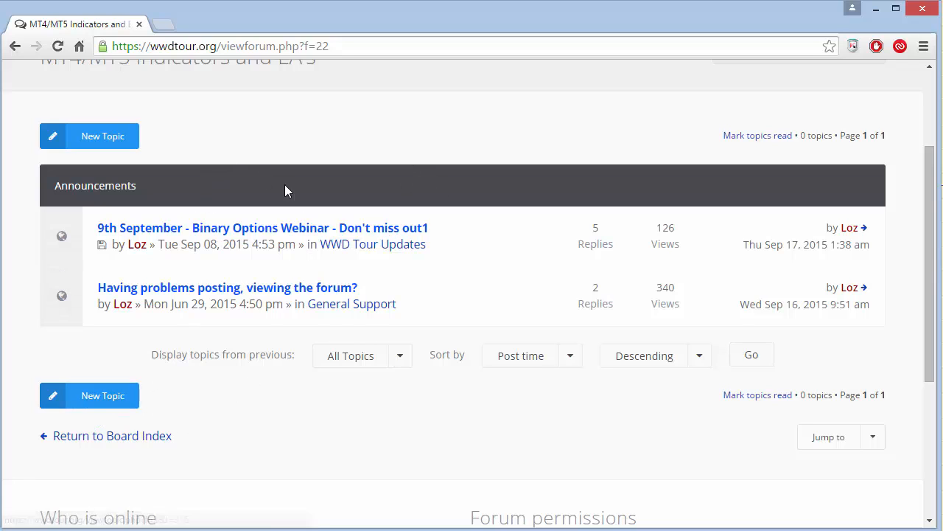
scroll(309, 273, up, 1)
scroll(317, 272, up, 1)
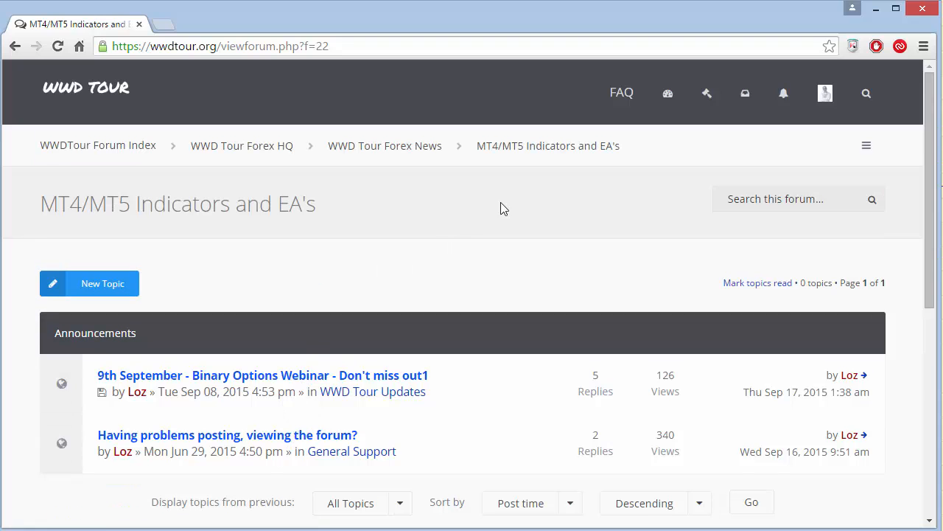
Go back to WWD Tour Forex News and highlight the charity donation and receipt conditions in the MT4/MT5 Indicators and EA's description
click(518, 148)
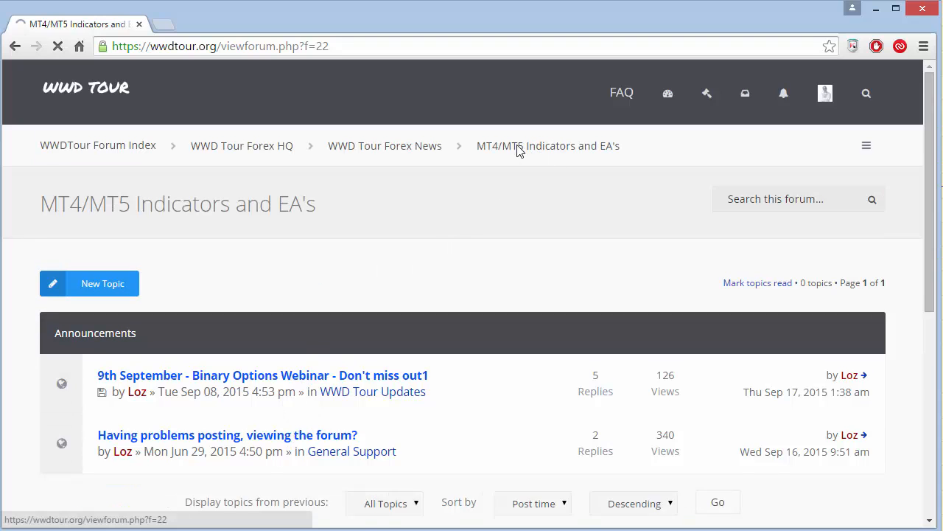
click(432, 154)
scroll(364, 283, down, 3)
scroll(364, 283, down, 2)
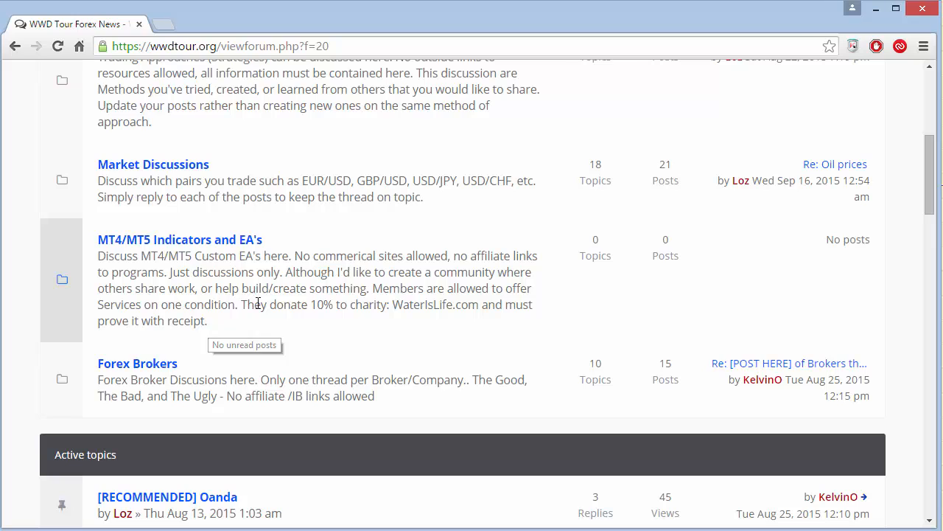
drag(241, 303, 479, 304)
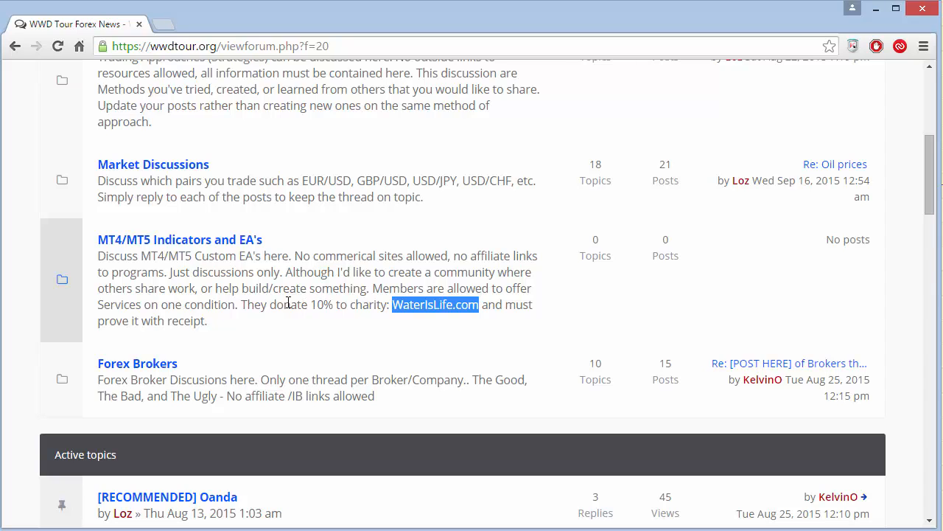
drag(285, 254, 229, 242)
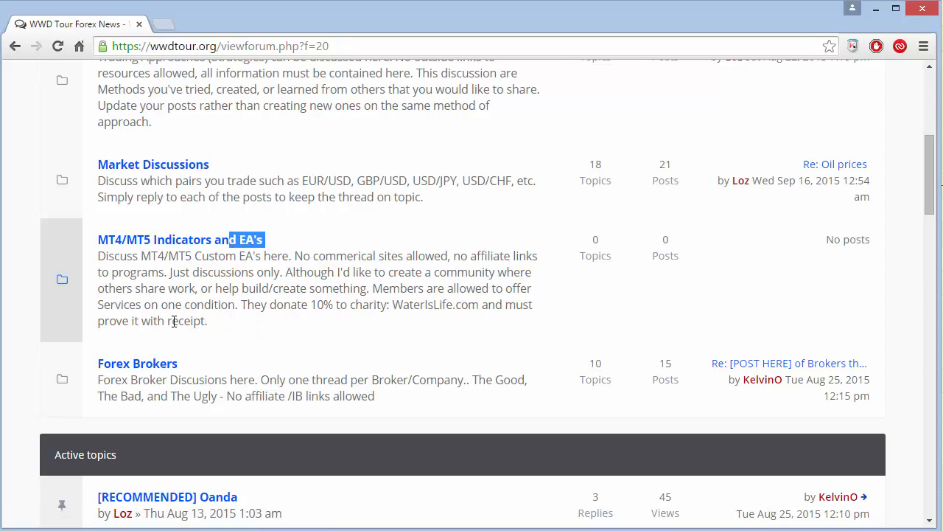
drag(148, 322, 183, 326)
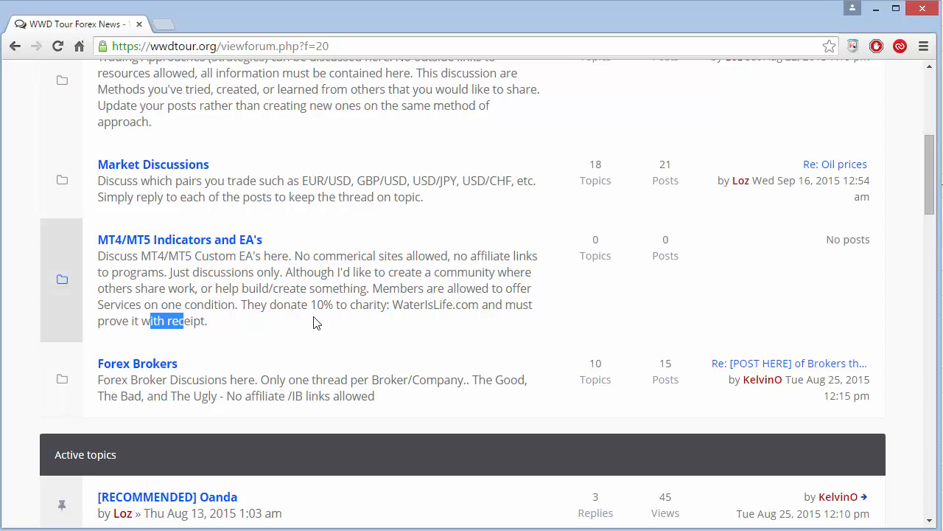
click(213, 326)
drag(165, 323, 210, 323)
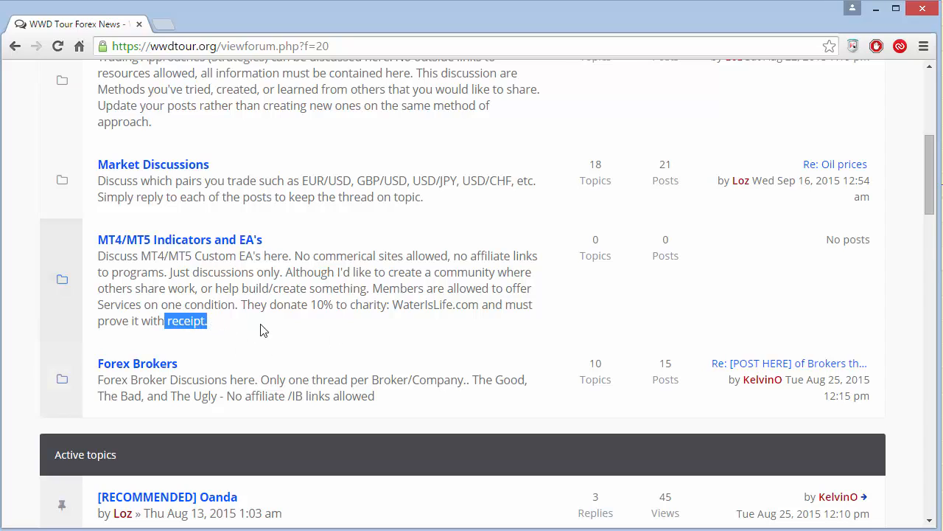
Point out the "and EA's" title wording, the receipt requirement and "10% to charity: WaterIsLife.com" by highlighting each, then clear the selection
drag(271, 242, 216, 245)
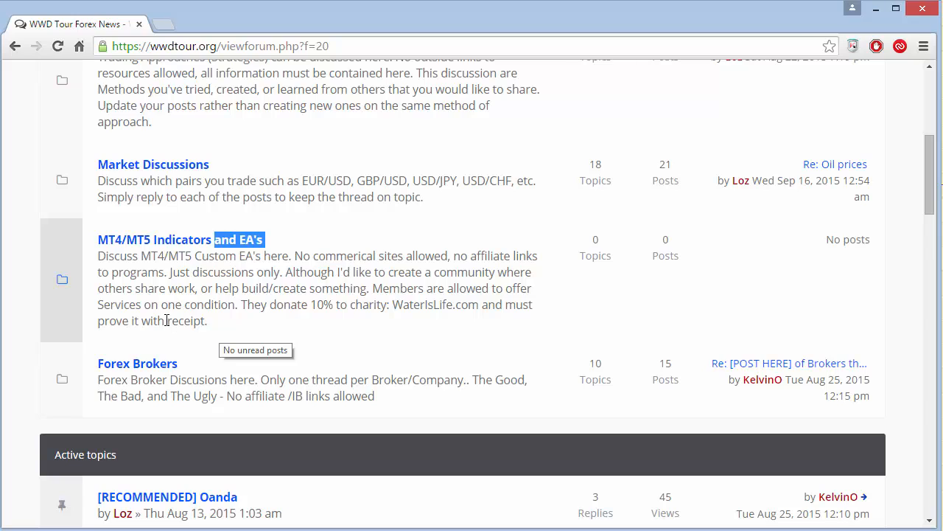
drag(165, 321, 213, 321)
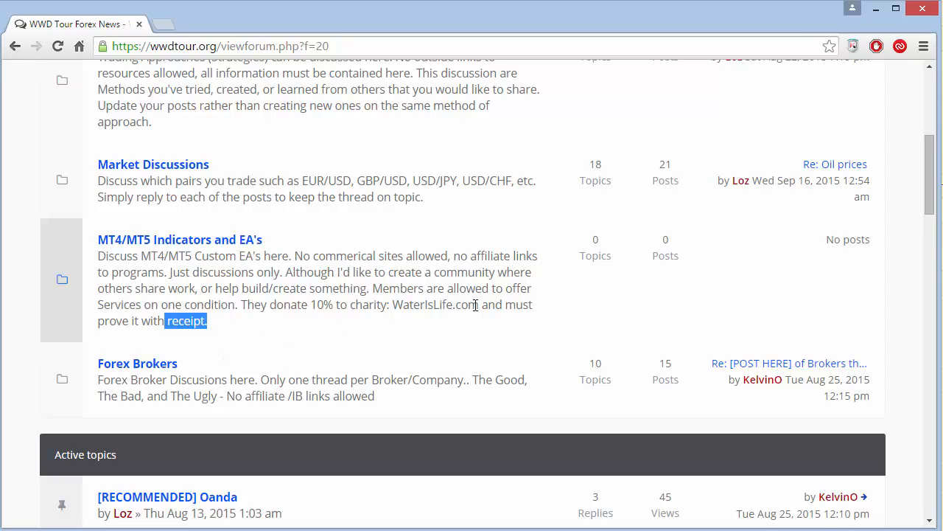
drag(476, 305, 410, 304)
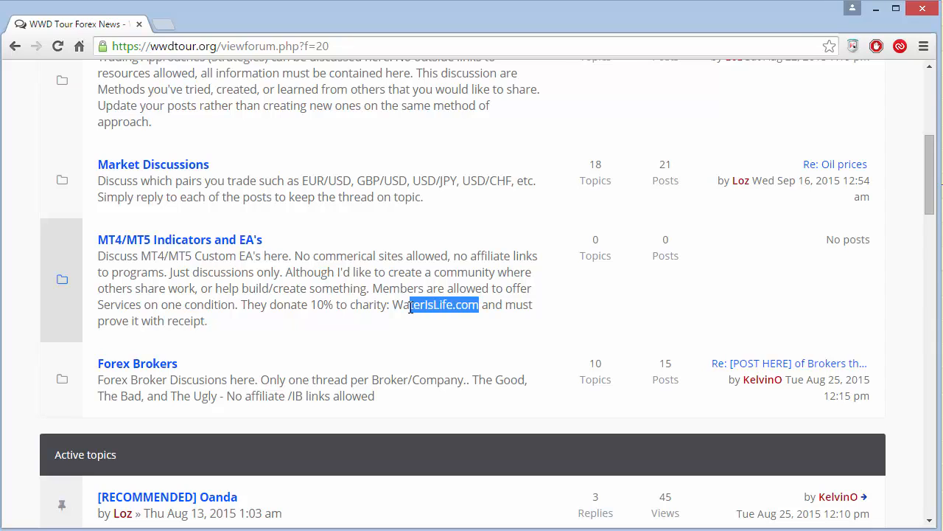
click(368, 296)
drag(269, 250, 199, 239)
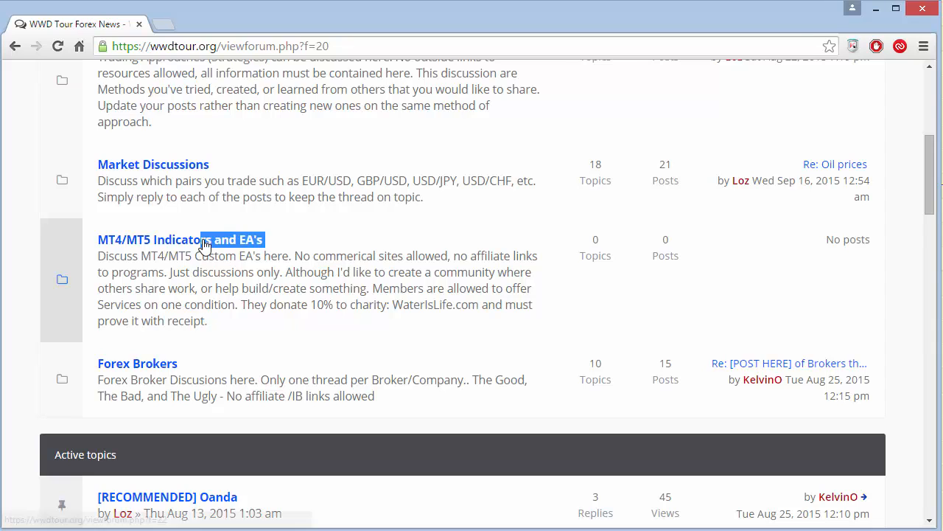
click(294, 302)
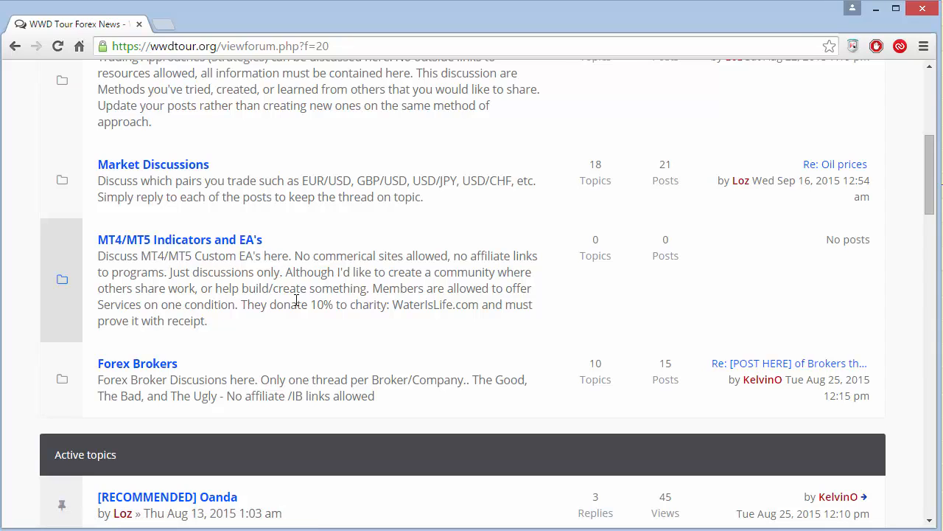
drag(311, 302, 478, 309)
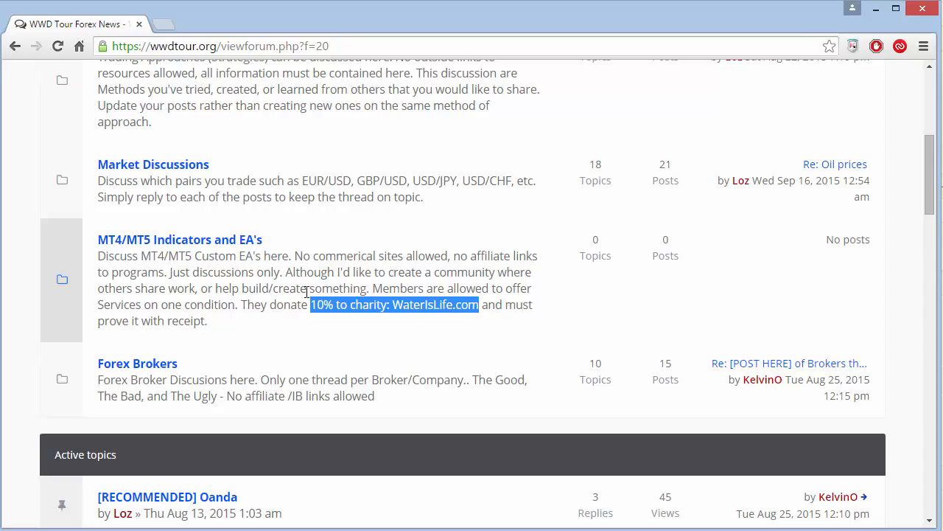
click(251, 340)
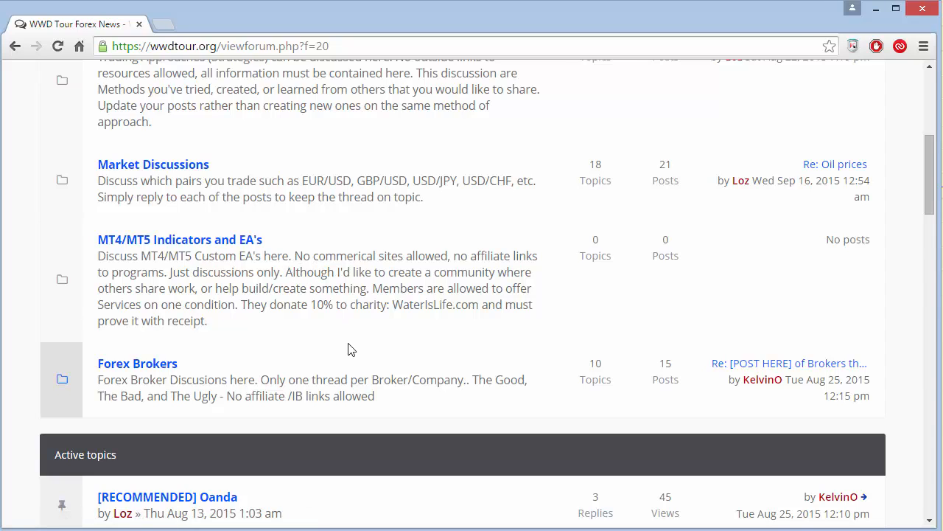
drag(392, 306, 481, 308)
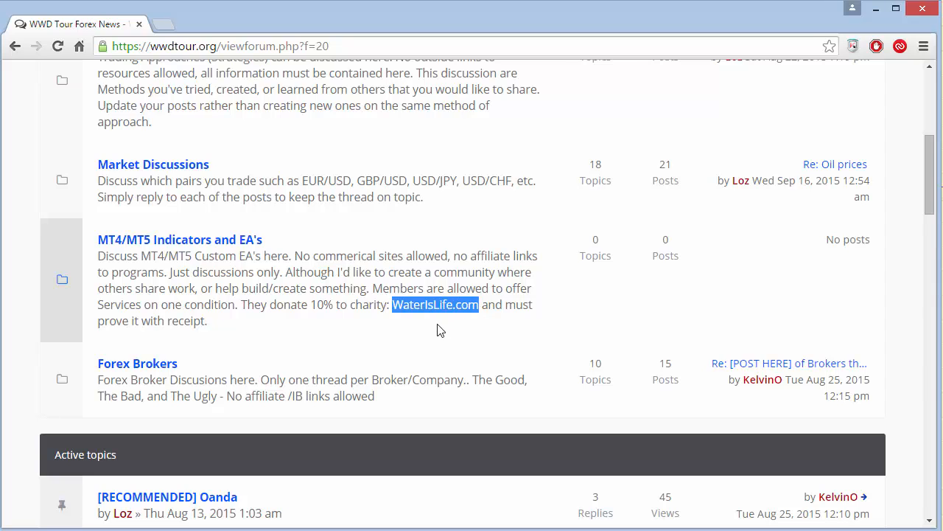
click(331, 318)
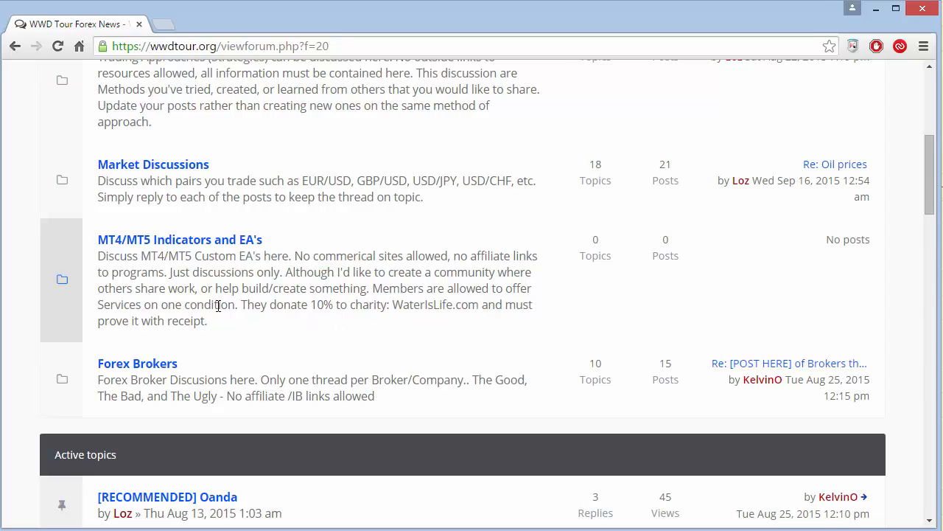
Open the Forex Brokers subforum and look over its [RECOMMENDED] and [STAY AWAY] broker topics
click(157, 370)
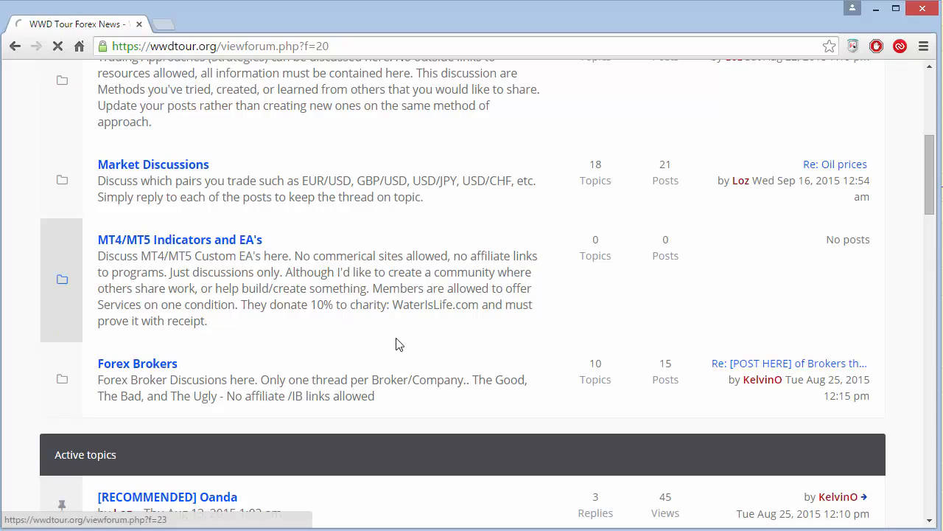
scroll(388, 328, down, 9)
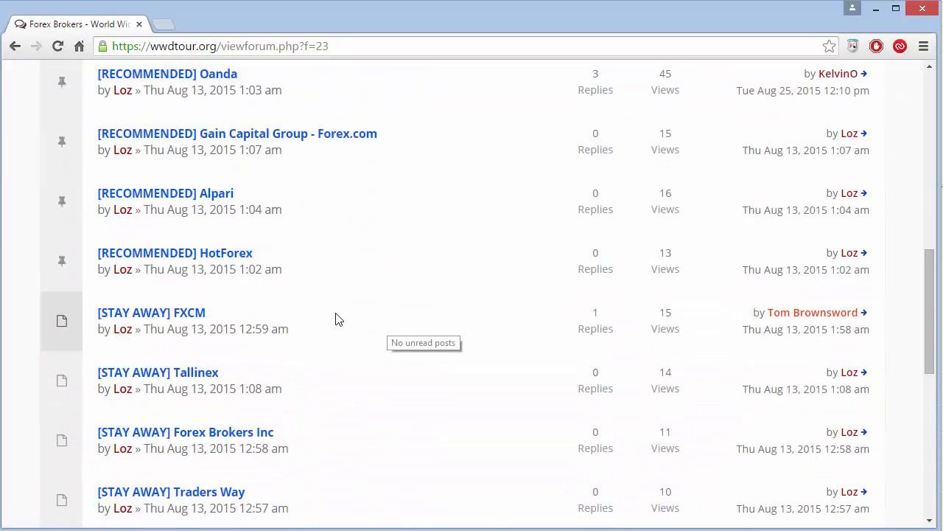
scroll(335, 318, down, 4)
scroll(333, 317, up, 4)
scroll(332, 317, down, 3)
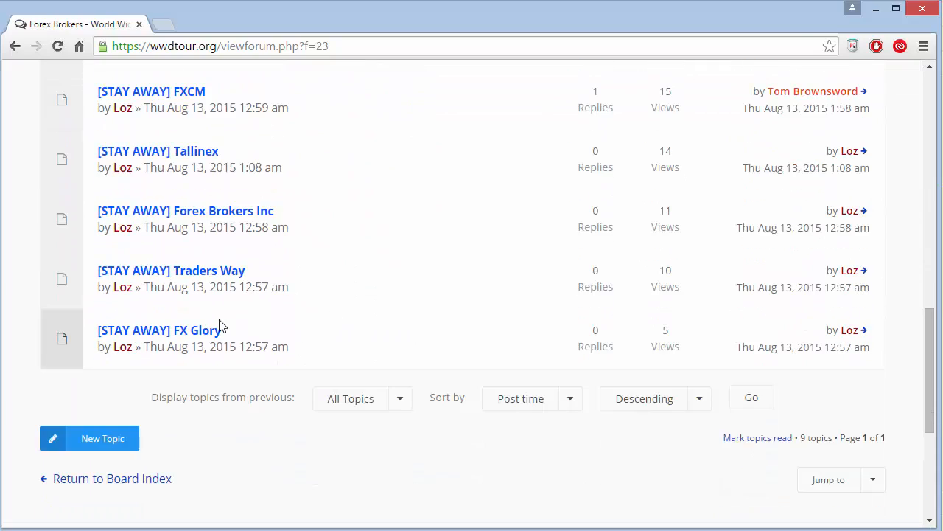
Point out the [STAY AWAY] brokers FX Glory, Traders Way, Forex Brokers Inc, Tallinex and FXCM by highlighting their names in the topic list
drag(239, 332, 182, 330)
drag(259, 277, 239, 272)
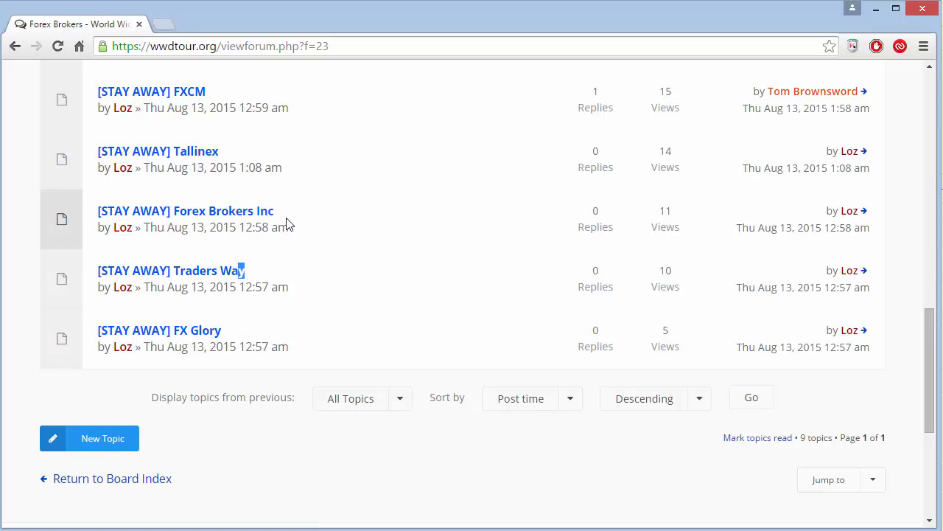
scroll(332, 249, up, 3)
scroll(331, 254, up, 1)
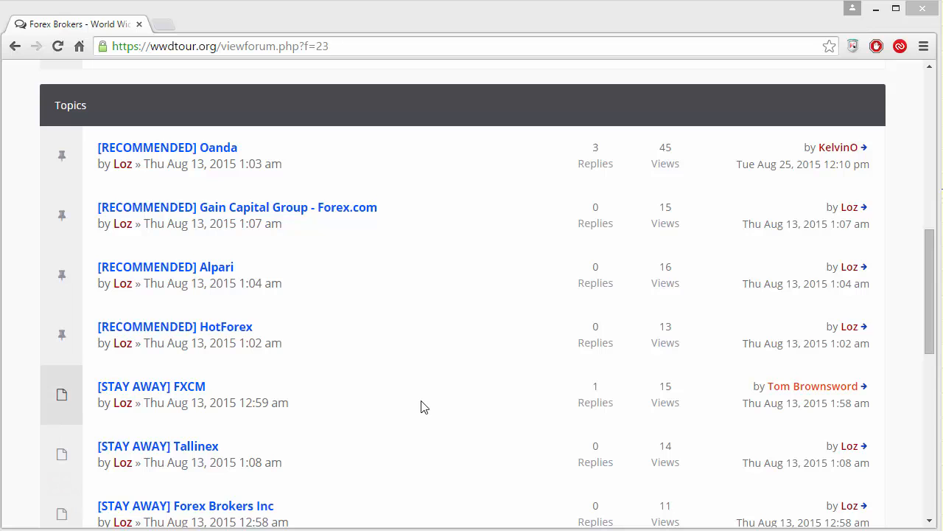
scroll(423, 407, down, 2)
scroll(423, 407, down, 2)
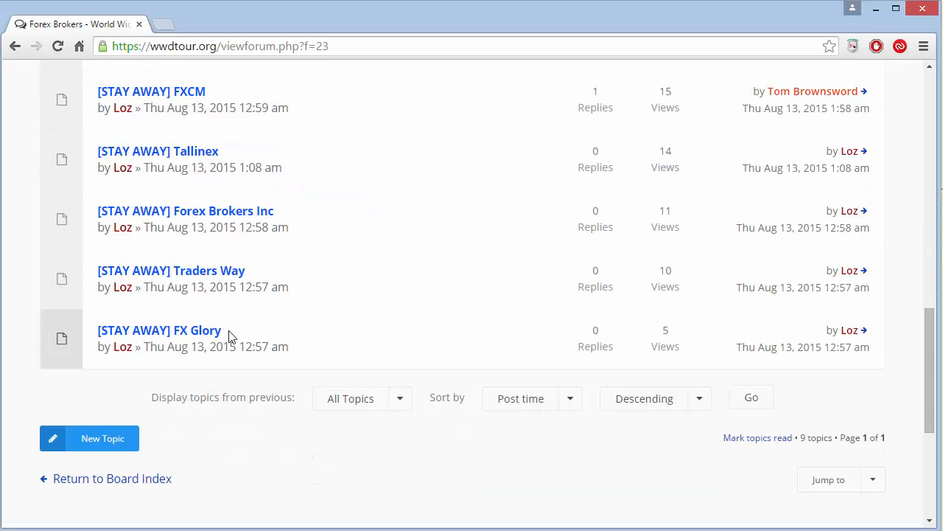
drag(228, 331, 158, 333)
drag(263, 271, 190, 271)
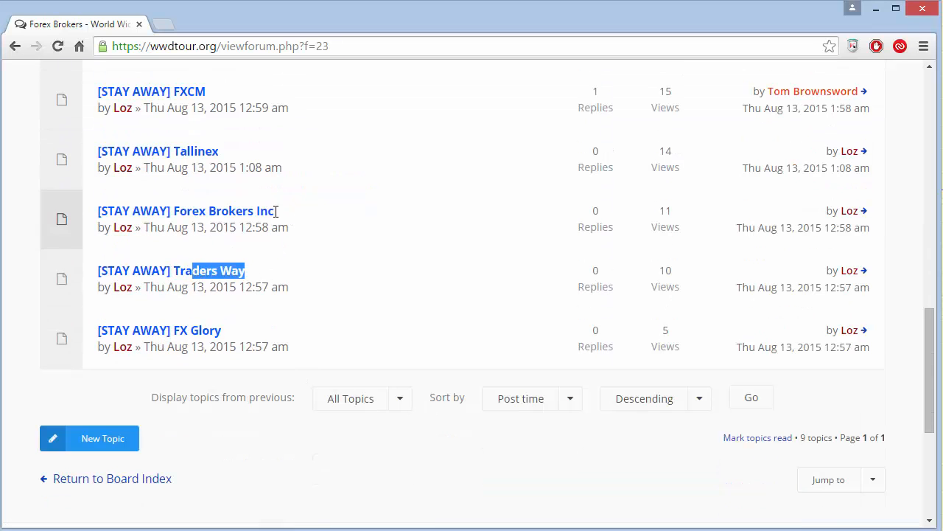
drag(289, 216, 235, 215)
drag(232, 154, 172, 164)
scroll(278, 240, up, 1)
scroll(294, 252, up, 2)
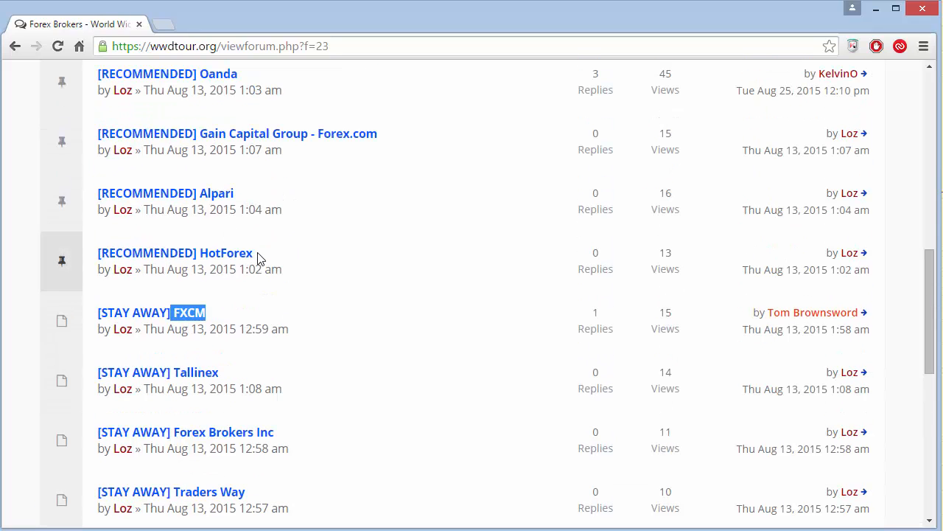
Highlight the [RECOMMENDED] broker names HotForex, Alpari, Gain Capital Group - Forex.com and Oanda one after another
drag(258, 258, 198, 258)
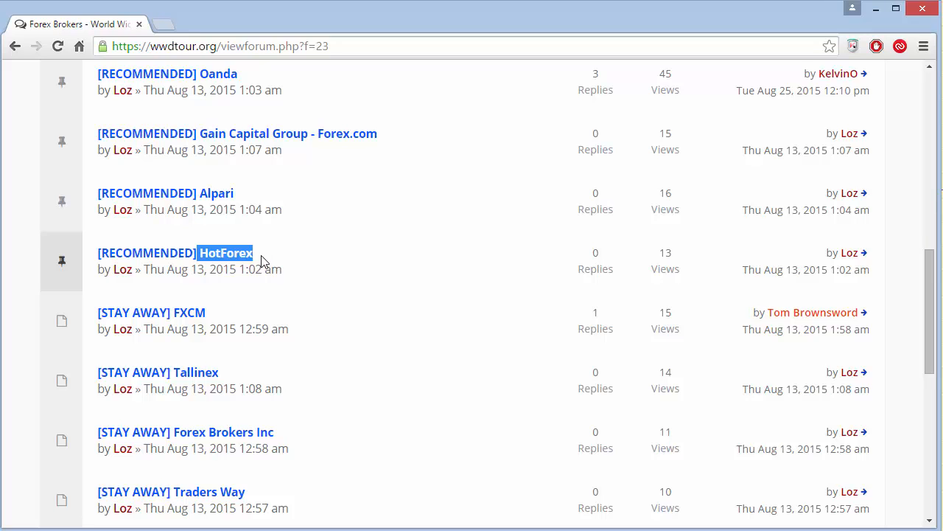
double_click(204, 195)
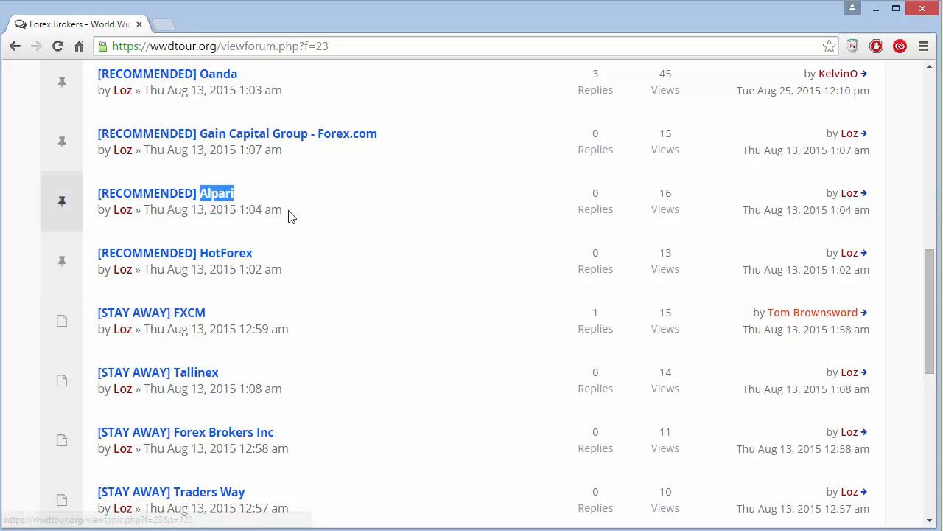
scroll(289, 215, up, 1)
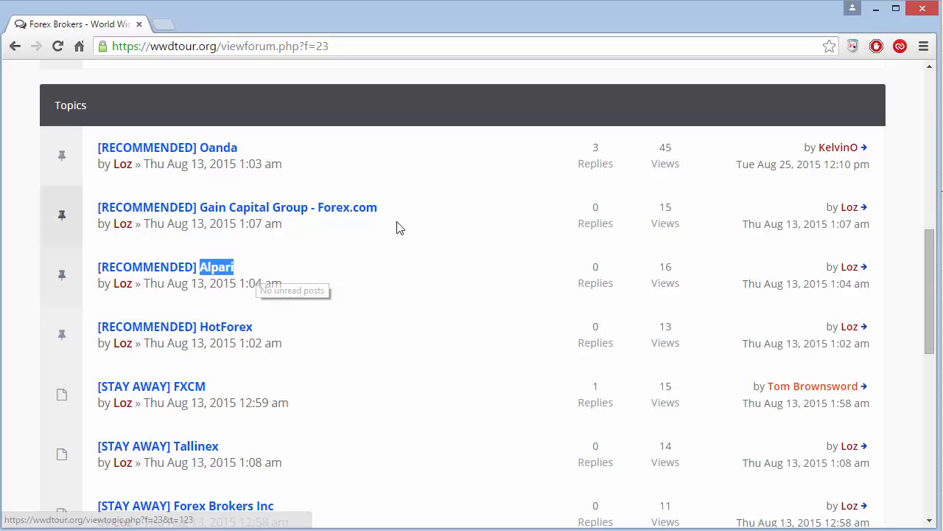
drag(393, 210, 310, 214)
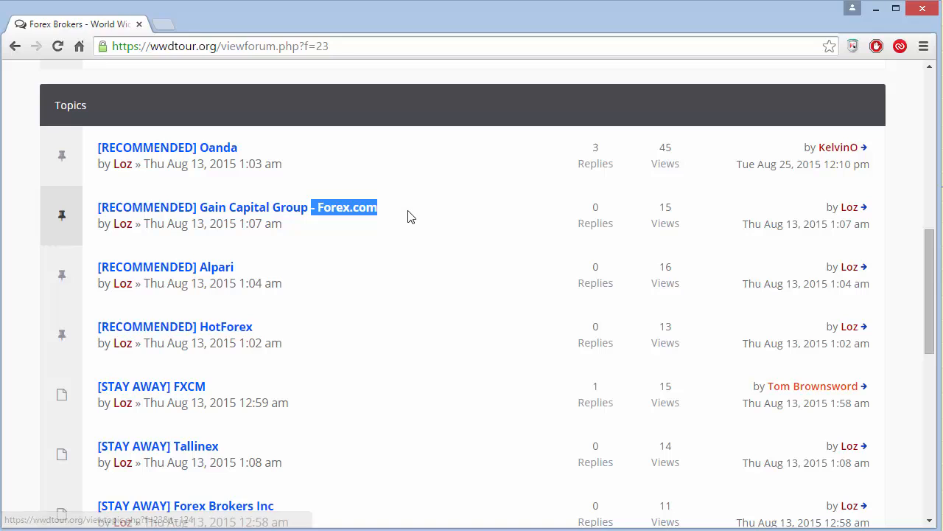
drag(390, 214, 295, 212)
drag(200, 147, 299, 156)
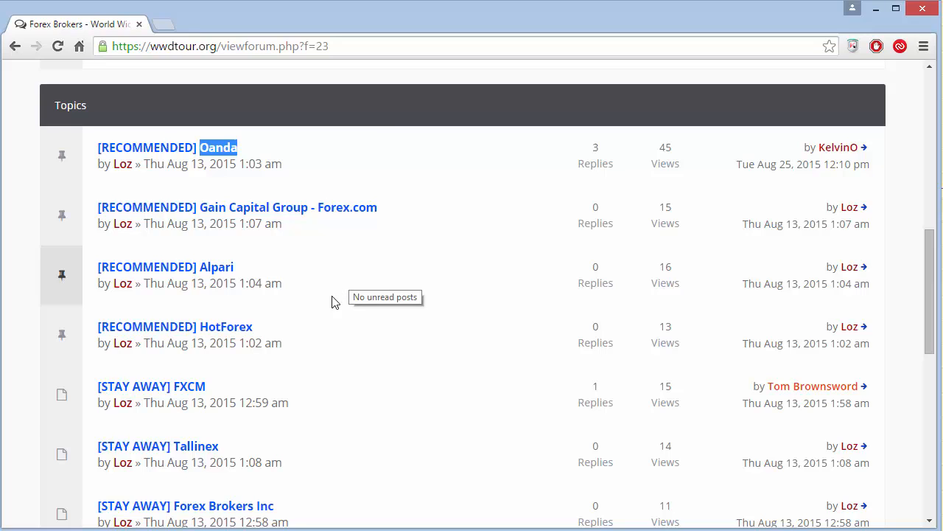
Contrast the FXCM and Oanda topics by highlighting part of each name, and review the surrounding broker topic list
drag(206, 386, 180, 387)
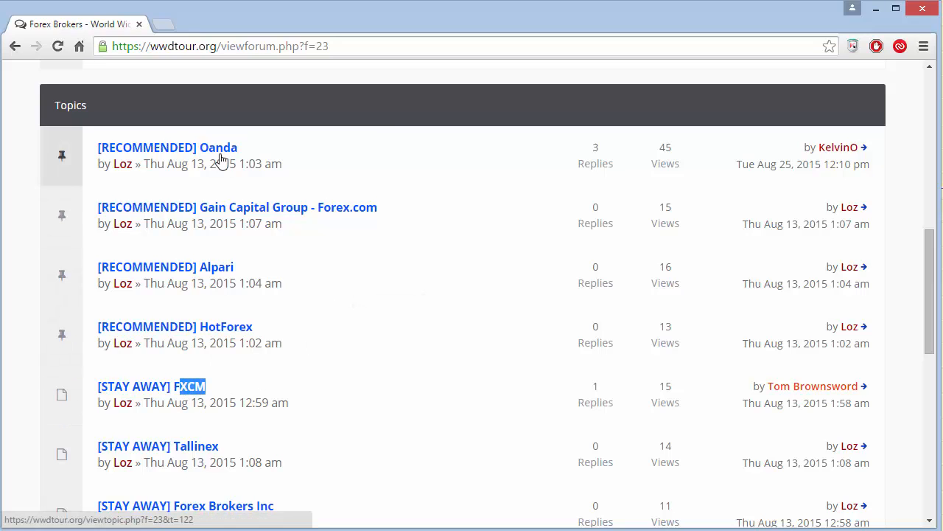
click(322, 166)
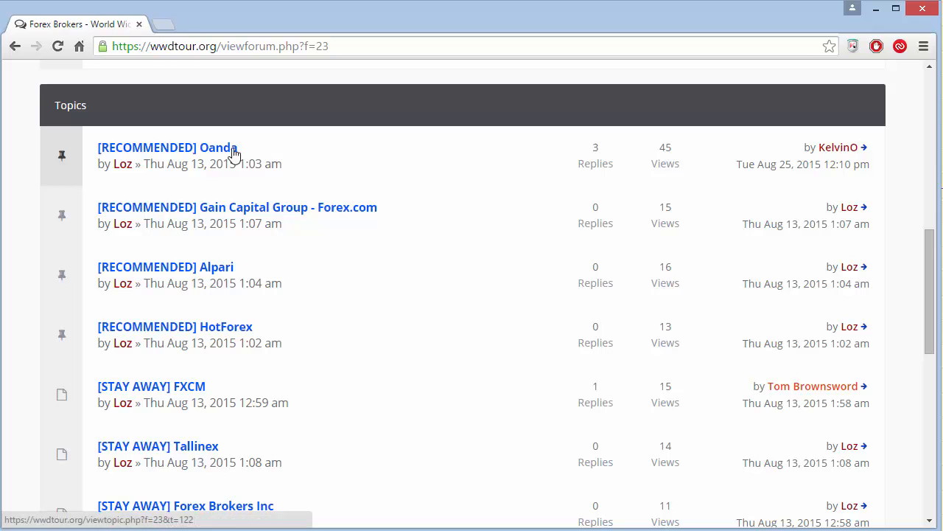
scroll(311, 319, up, 1)
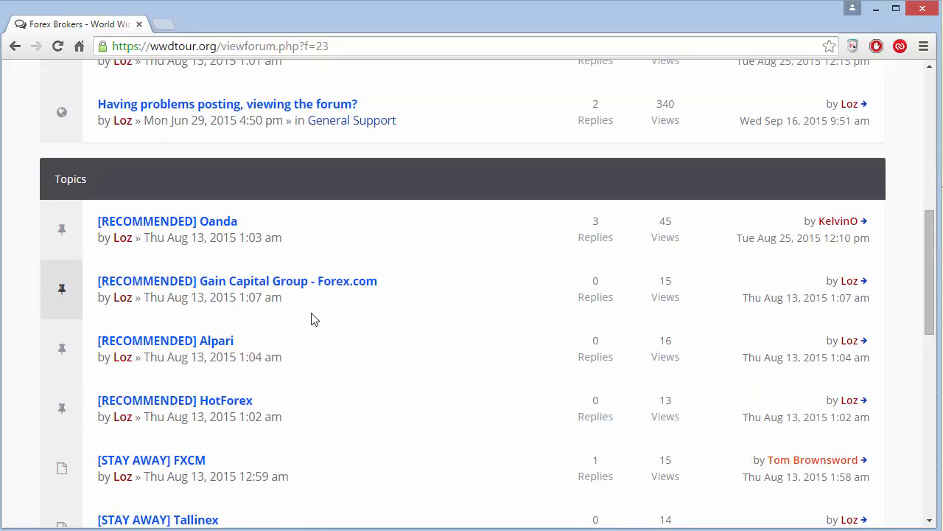
drag(252, 226, 225, 234)
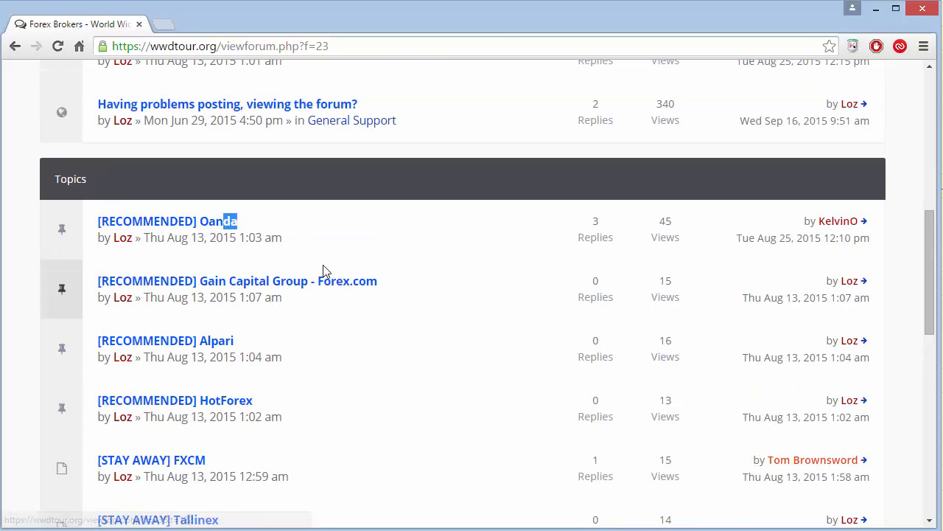
scroll(322, 269, up, 2)
scroll(304, 355, down, 3)
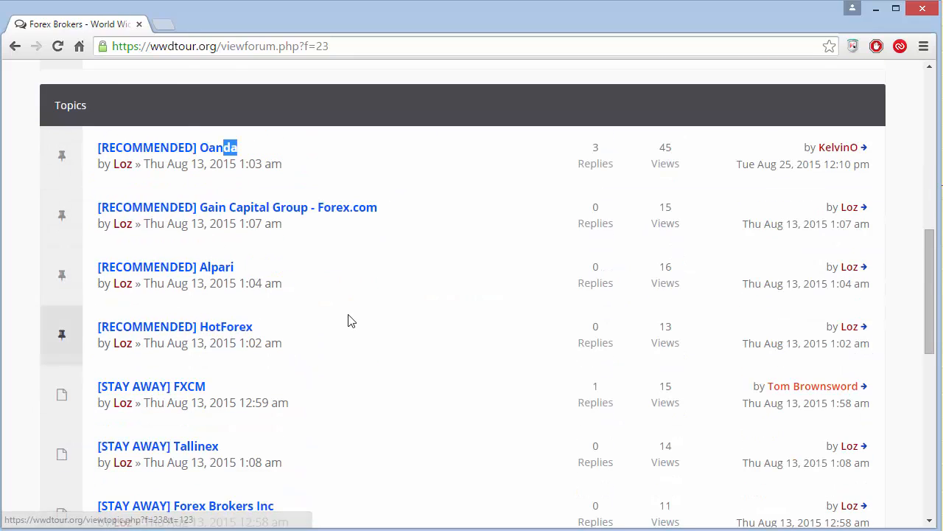
scroll(213, 309, down, 2)
scroll(331, 379, up, 2)
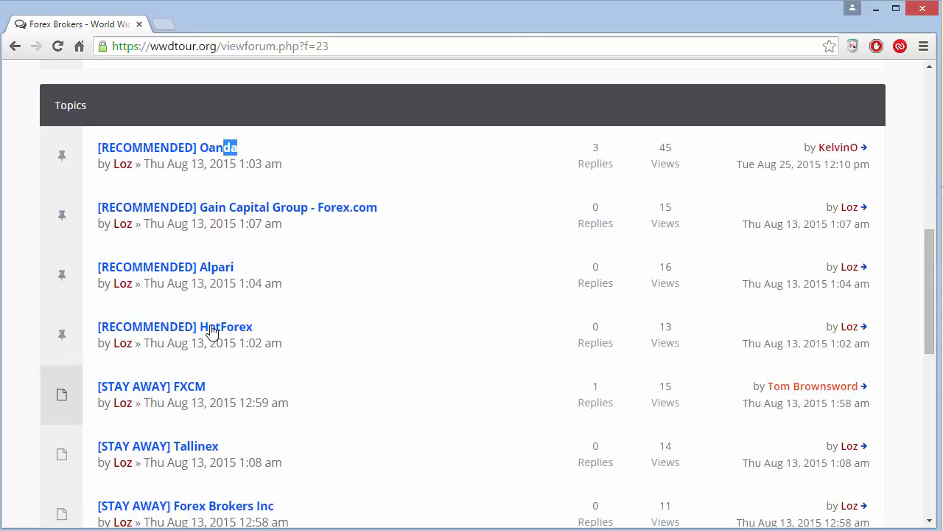
scroll(381, 336, up, 2)
scroll(362, 333, down, 2)
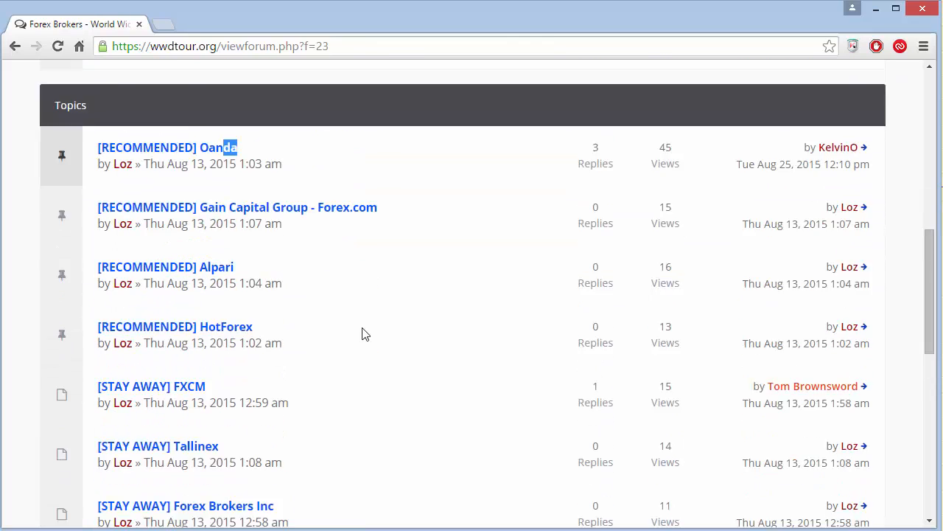
Point out the Announcements heading and the "[POST HERE] of Brokers that screwed you over" thread title, then clear the selection
scroll(362, 328, up, 3)
scroll(362, 327, up, 3)
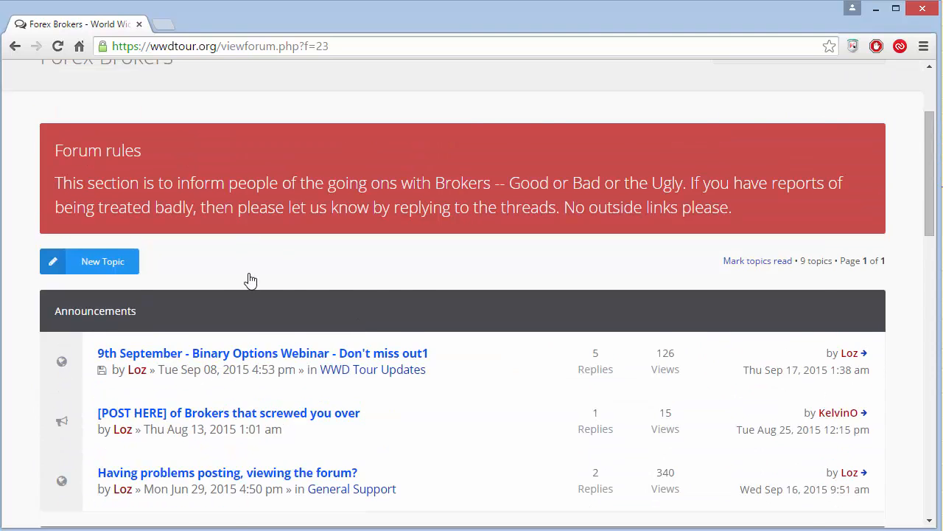
scroll(249, 280, down, 1)
drag(90, 228, 147, 234)
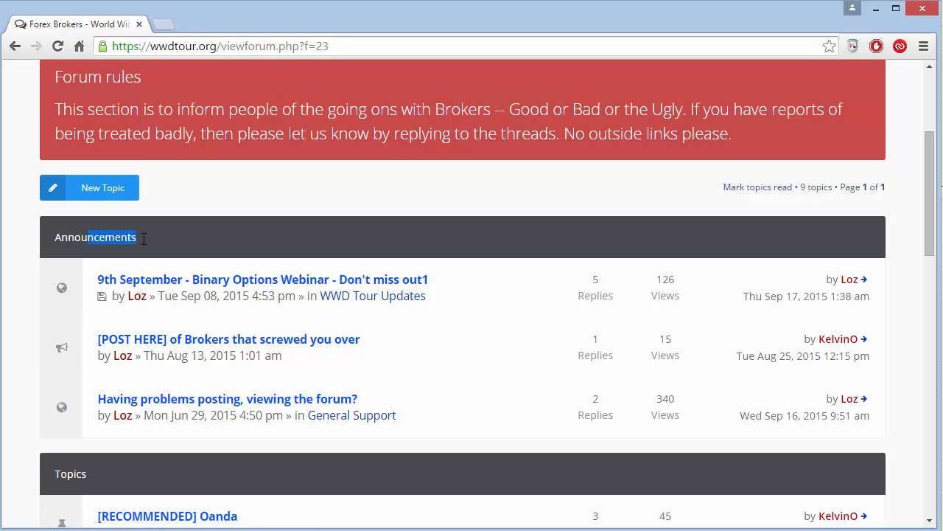
drag(379, 351, 145, 334)
click(235, 307)
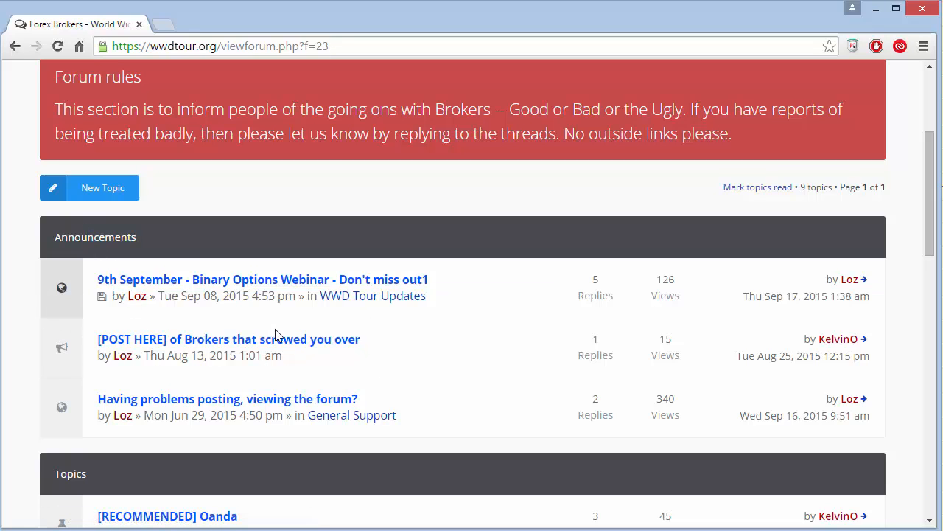
Open the "[POST HERE] of Brokers that screwed you over" thread, look through its posts and return to Forex Brokers
click(332, 344)
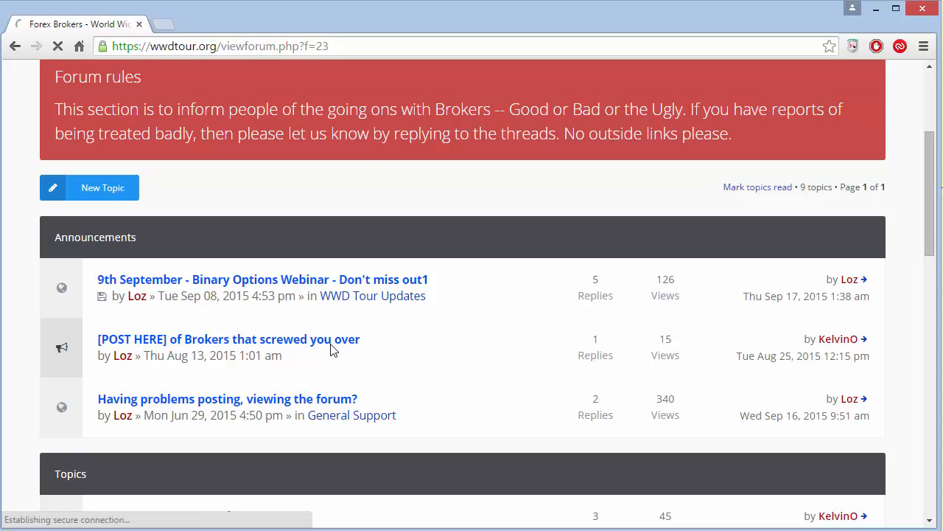
scroll(332, 349, down, 5)
scroll(330, 350, down, 4)
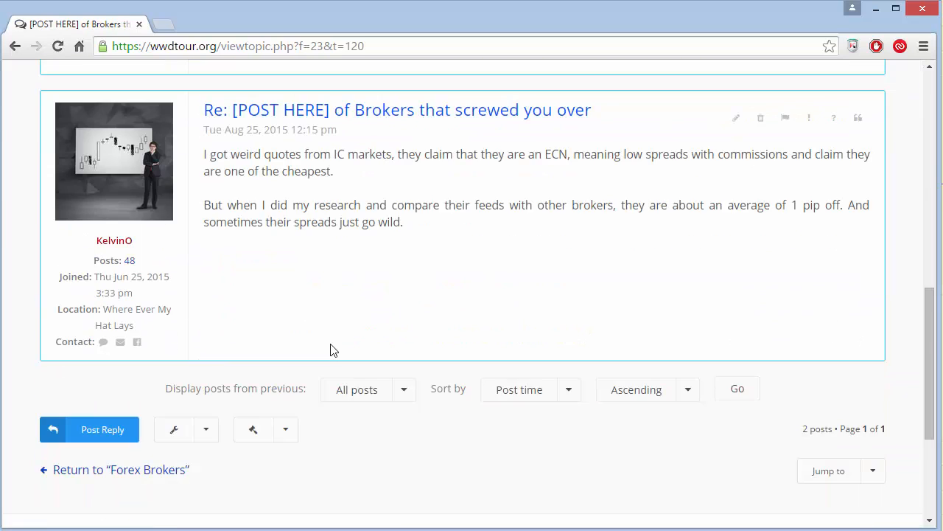
scroll(331, 349, up, 9)
click(496, 156)
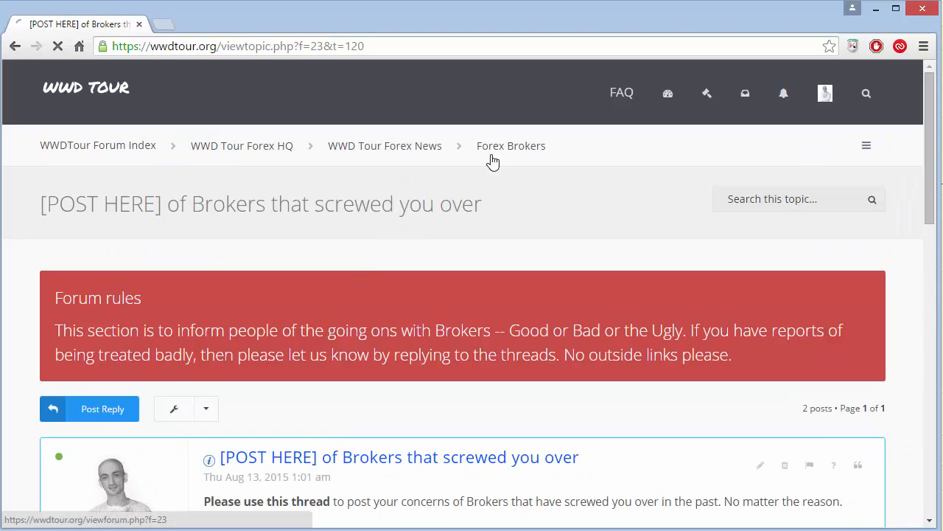
Check the Forex Brokers announcements, go back to WWD Tour Forex News and look over its subforum list
scroll(295, 333, down, 3)
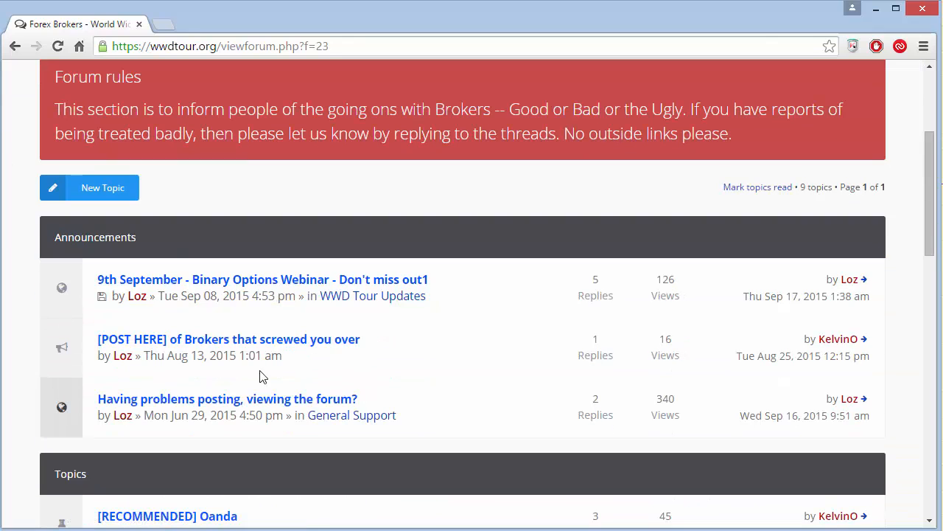
scroll(223, 210, up, 3)
click(366, 148)
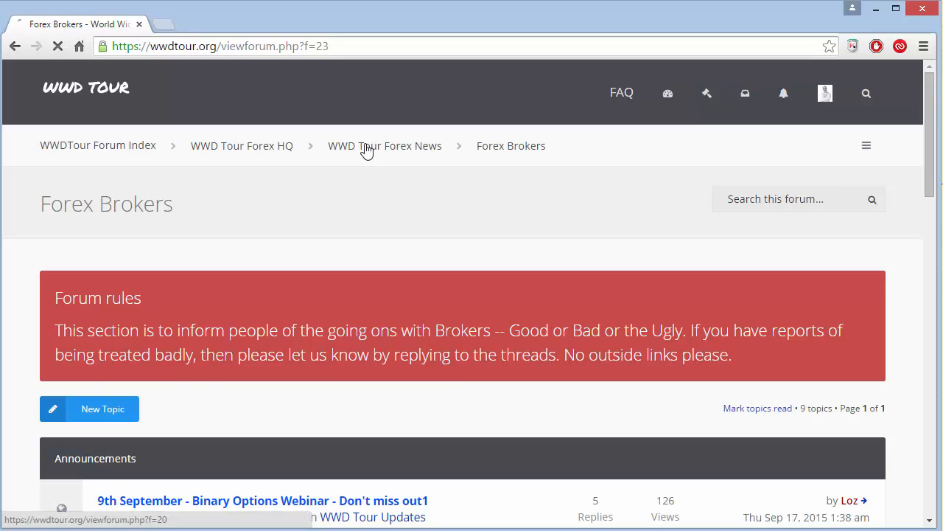
scroll(311, 280, down, 4)
scroll(185, 204, down, 2)
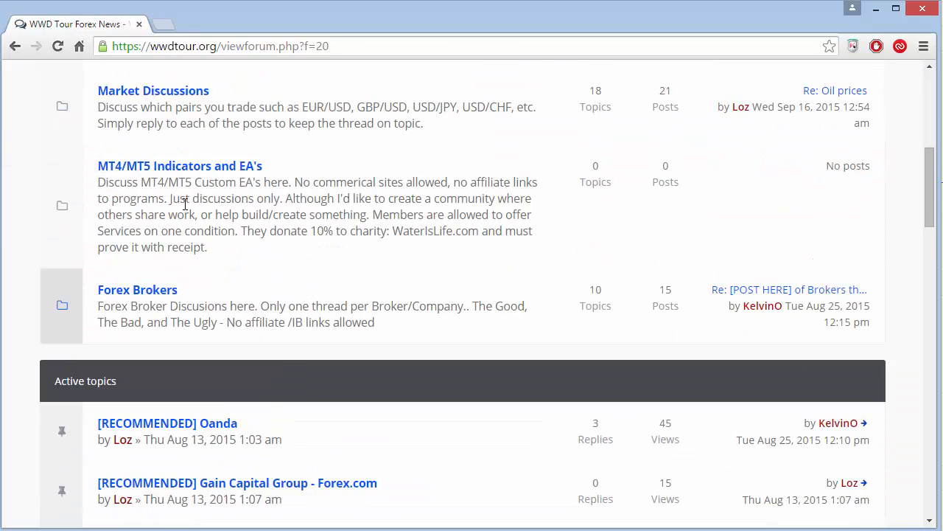
Return to the WWDTour Forum Index and review its sections down to the Who is online and forum statistics areas
scroll(288, 280, up, 6)
click(108, 147)
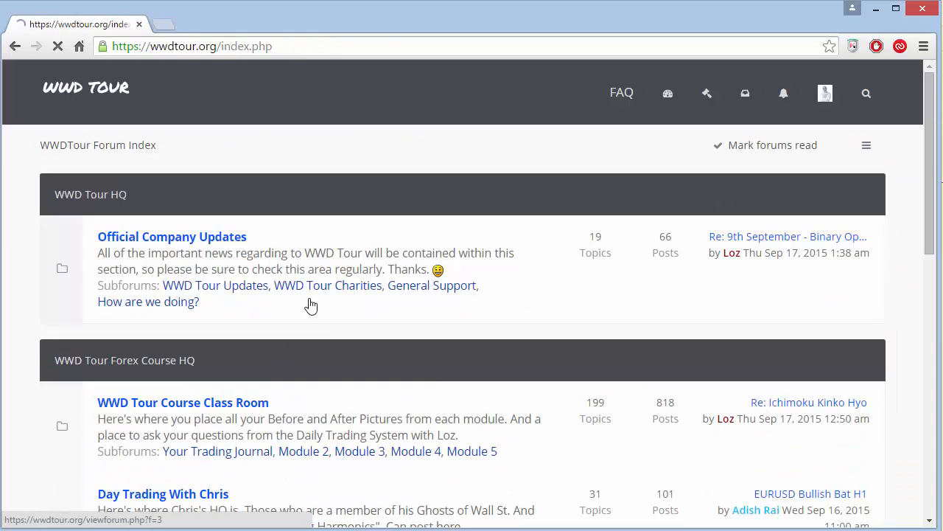
scroll(322, 327, down, 2)
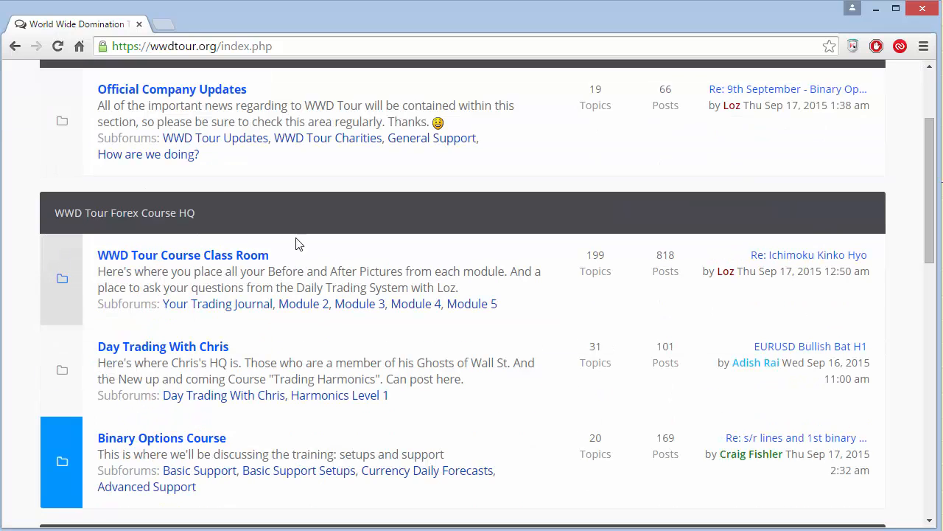
scroll(353, 365, down, 2)
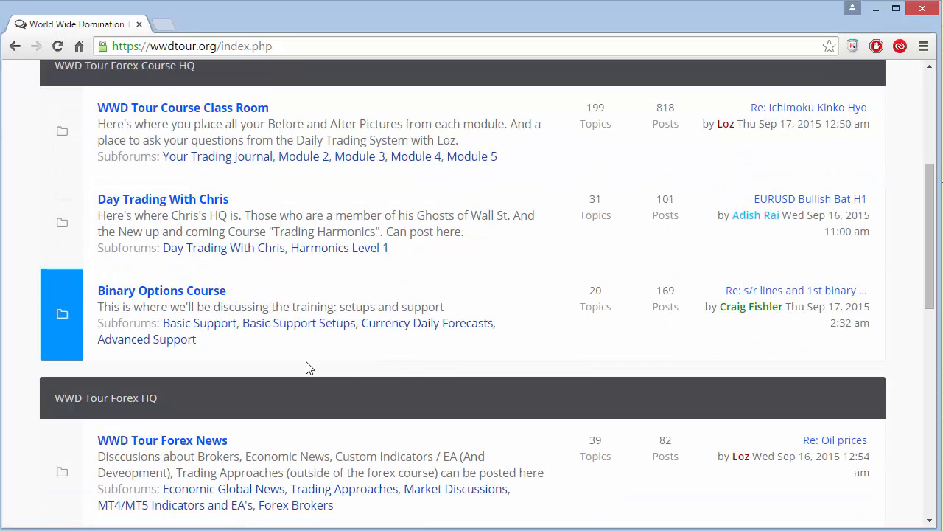
scroll(308, 367, down, 4)
scroll(308, 367, down, 3)
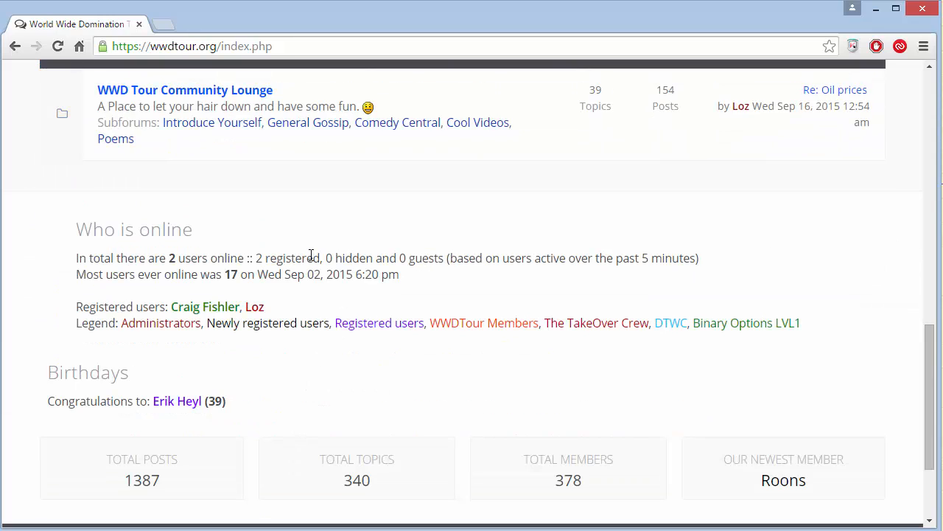
Open the Binary Options Course forum from the WWD Tour Forex Course HQ section
scroll(311, 255, up, 6)
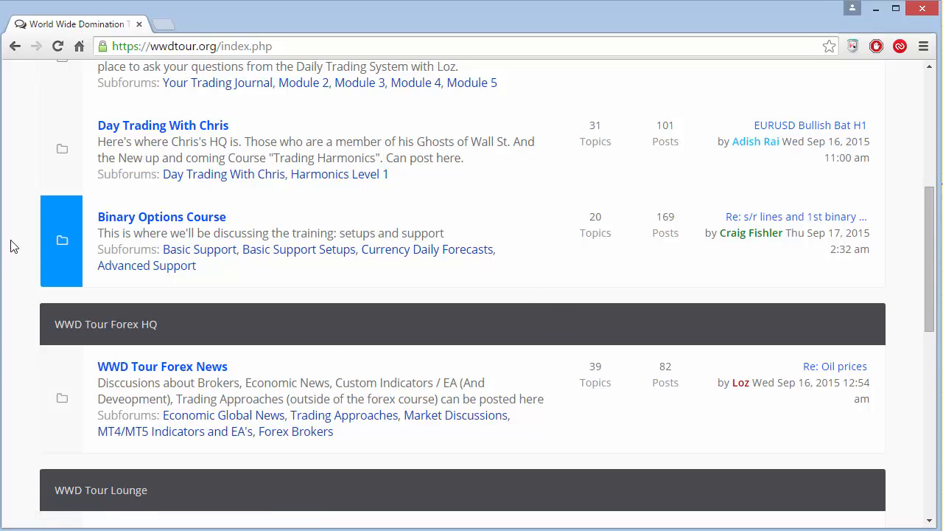
click(202, 220)
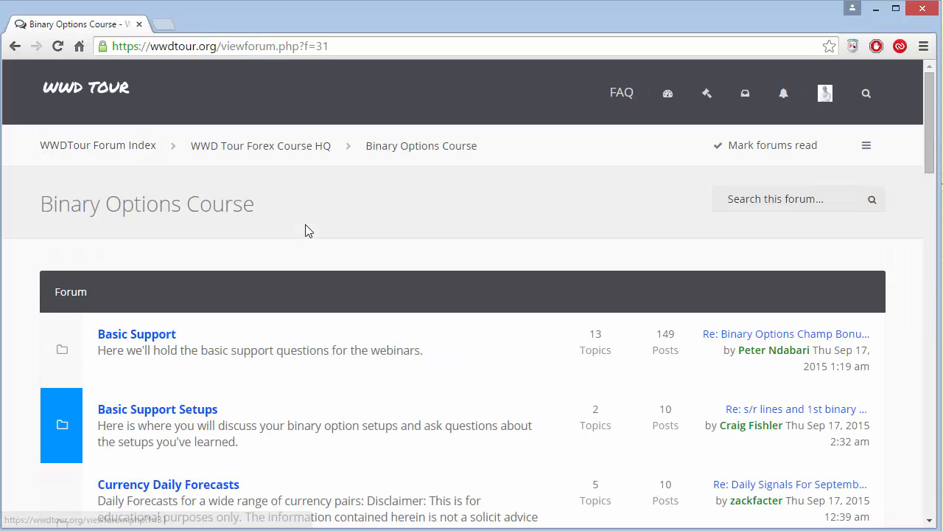
Look over the Binary Options Course subforums and its Active topics list
scroll(333, 298, down, 2)
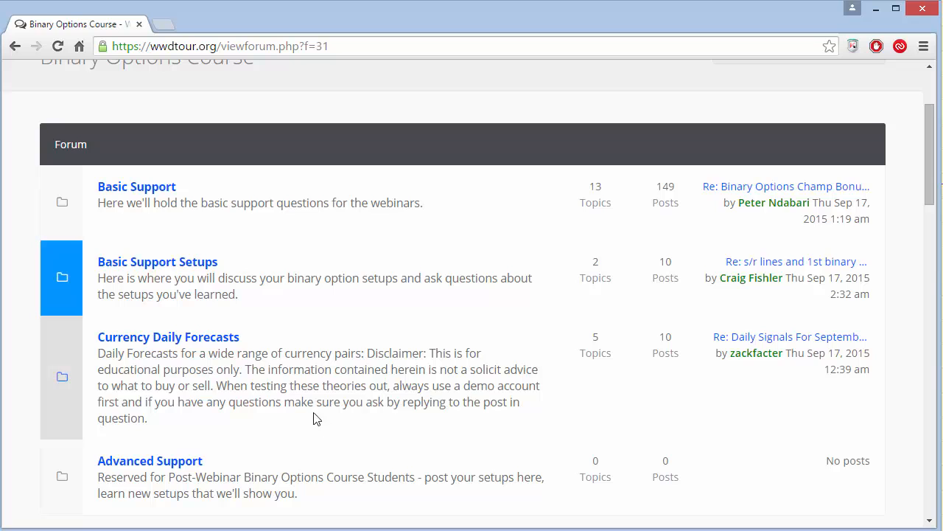
scroll(335, 365, down, 5)
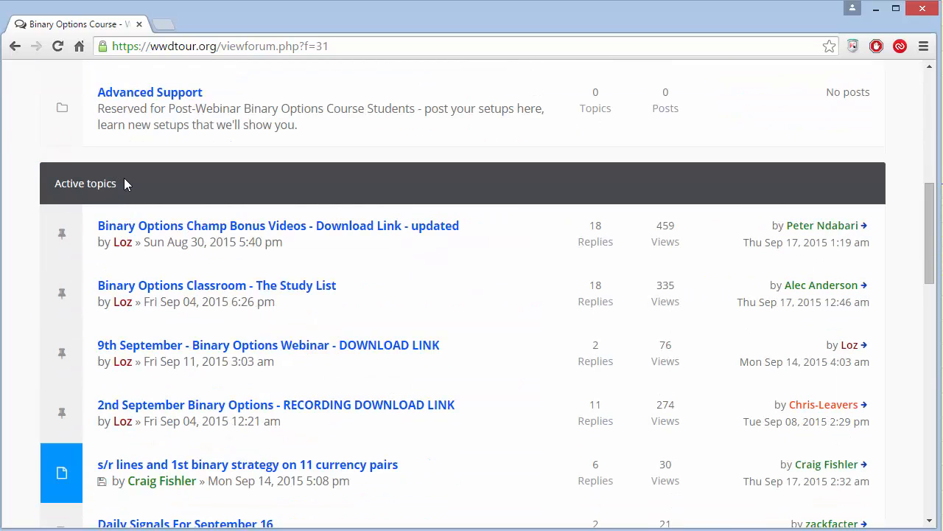
drag(123, 183, 56, 184)
scroll(217, 179, down, 2)
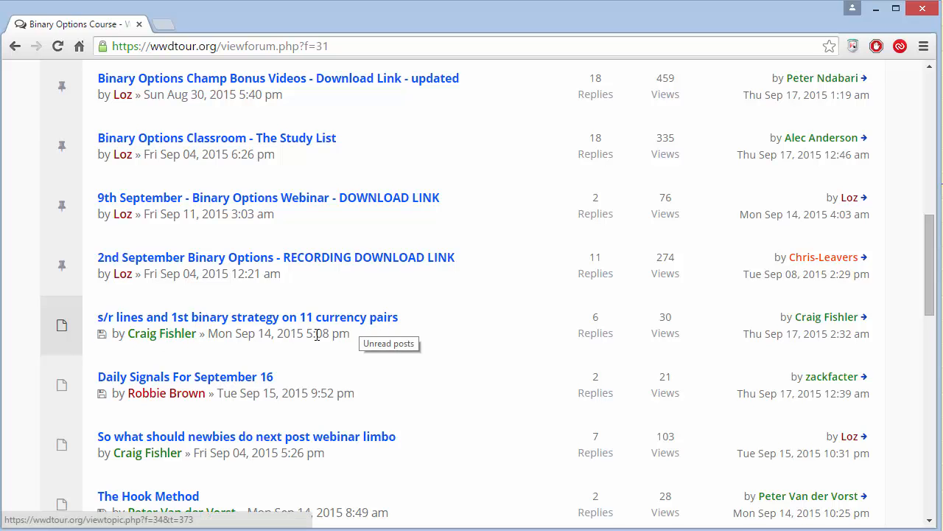
scroll(339, 332, up, 7)
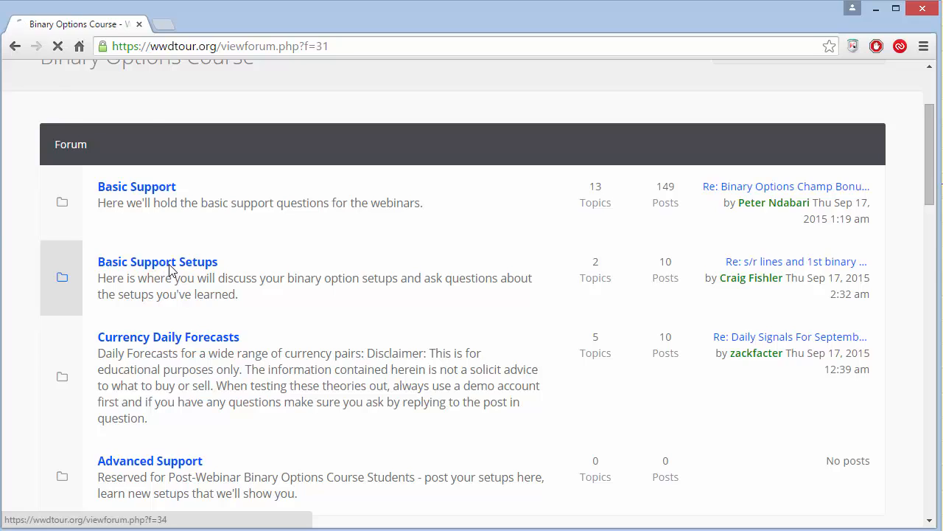
Open the Basic Support Setups subforum and its thread "s/r lines and 1st binary strategy on 11 currency pairs"
click(170, 270)
scroll(322, 293, down, 4)
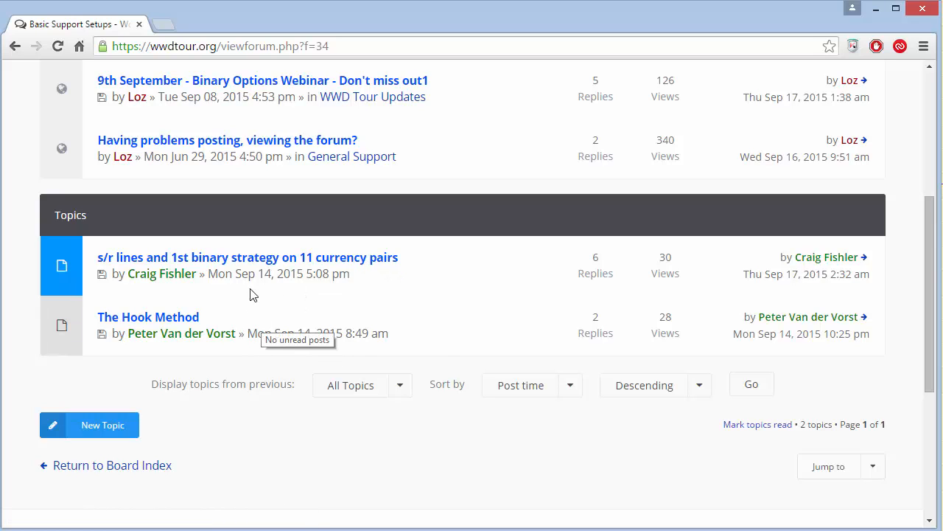
click(315, 261)
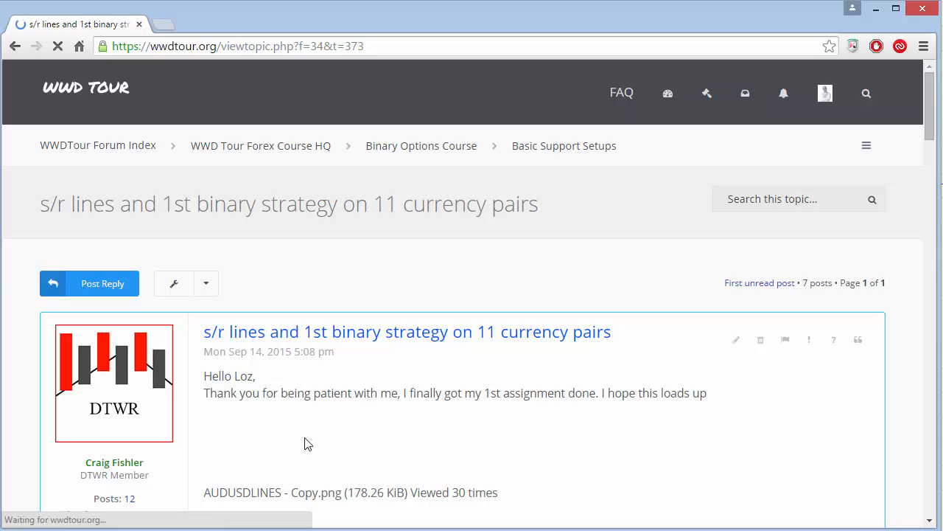
Read through the thread's posts and attached chart images down to the last reply
scroll(306, 442, down, 4)
scroll(307, 443, down, 20)
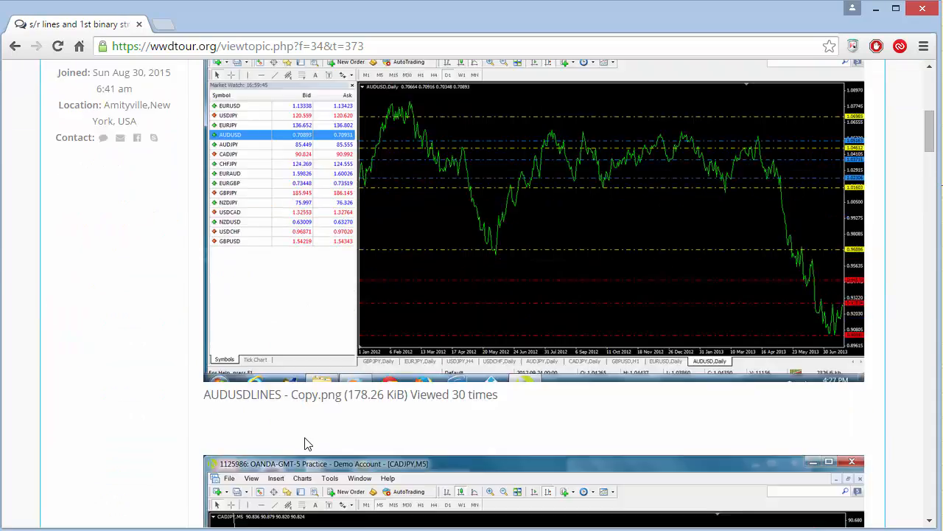
scroll(307, 445, down, 15)
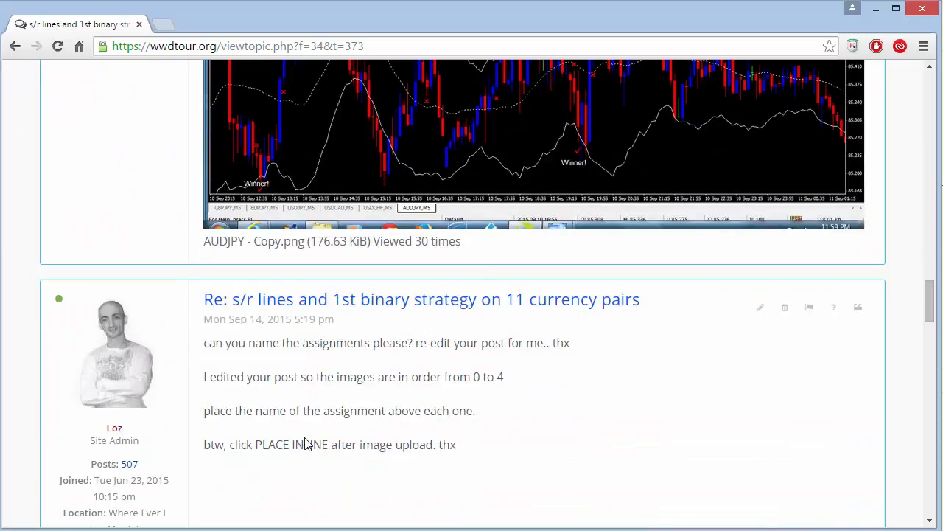
scroll(306, 442, down, 10)
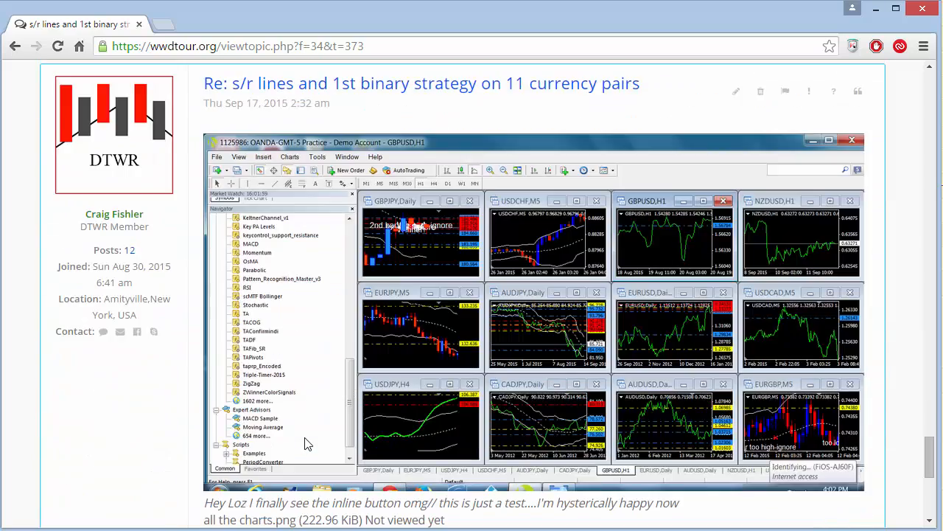
scroll(307, 442, up, 5)
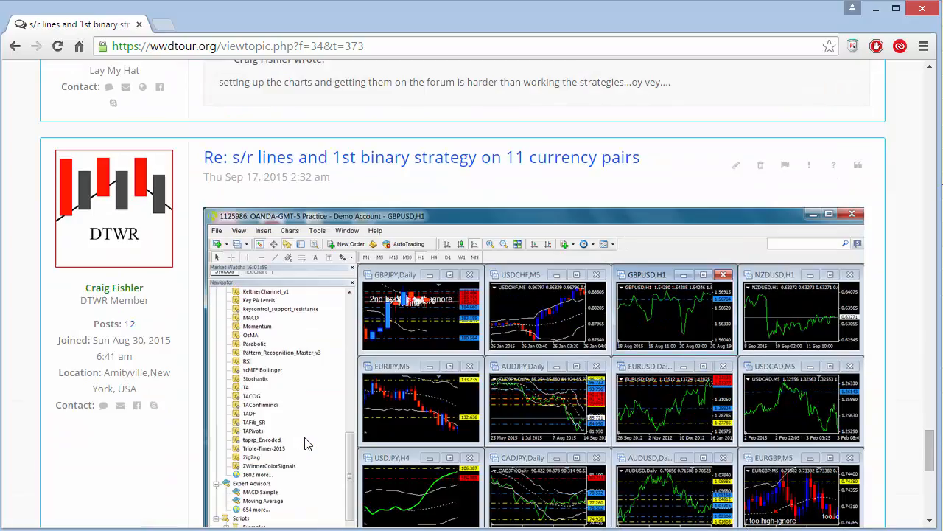
scroll(308, 444, down, 4)
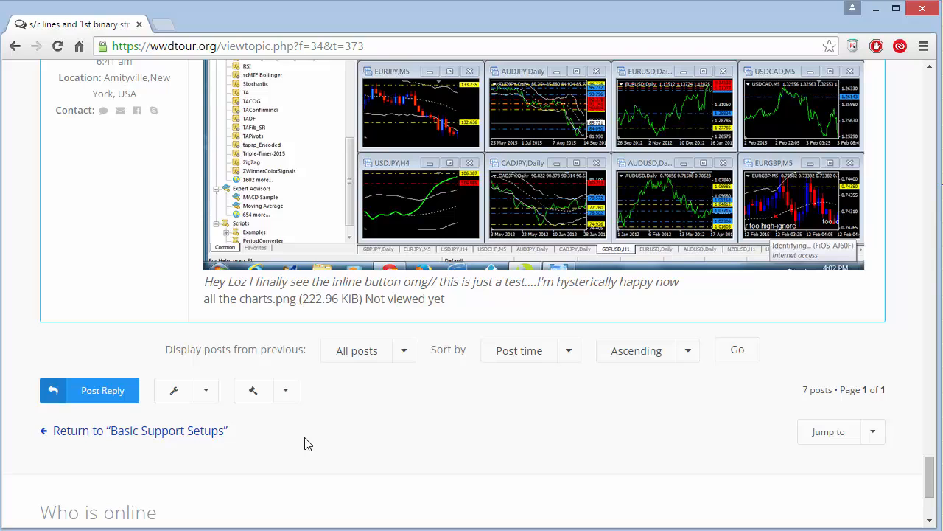
Point out the caption under the "all the charts.png" attachment in the last reply by highlighting parts of its text
drag(279, 289, 310, 289)
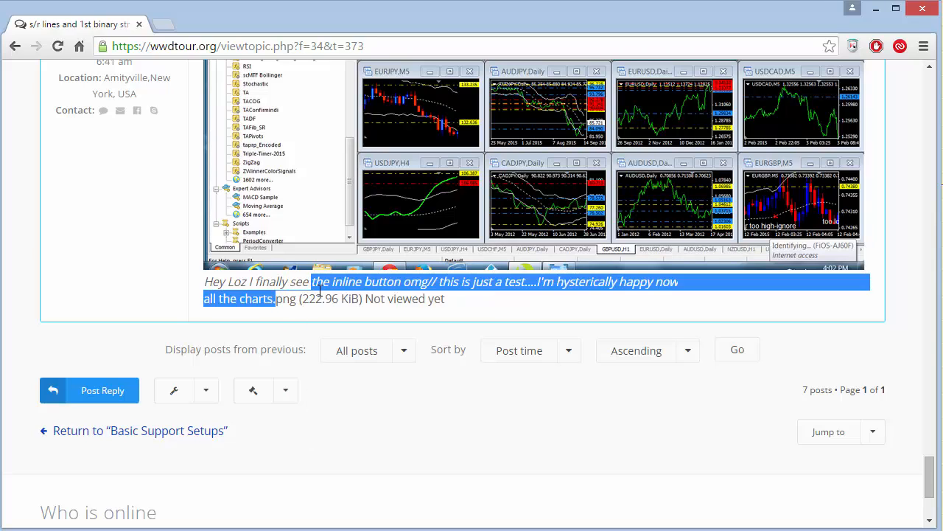
click(319, 290)
drag(440, 283, 504, 283)
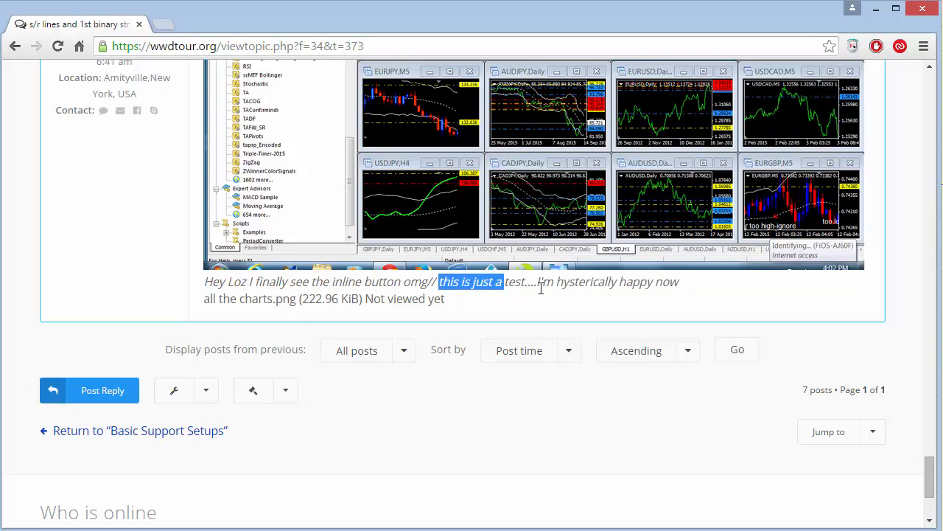
click(549, 288)
drag(590, 284, 644, 299)
click(645, 300)
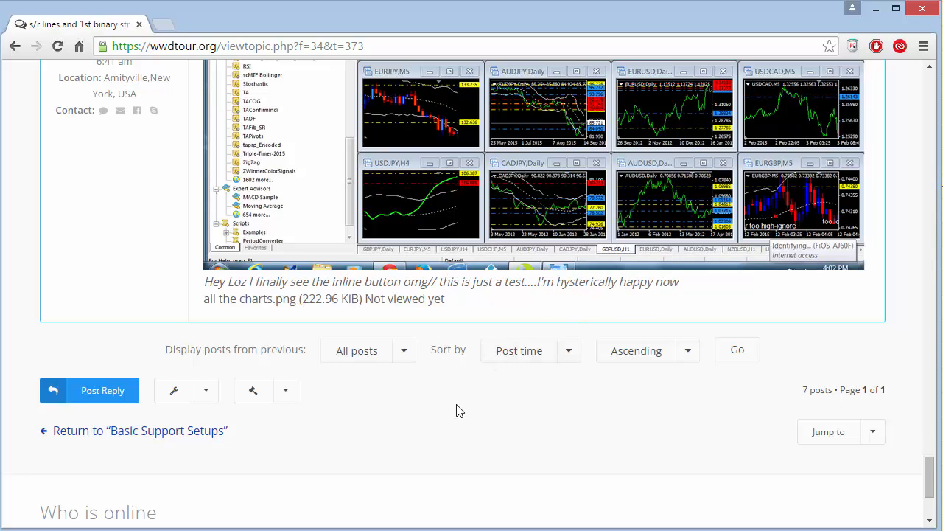
Return to the WWDTour Forum Index and skim its sections down to the forum statistics and back up
scroll(457, 410, up, 4)
scroll(457, 410, up, 20)
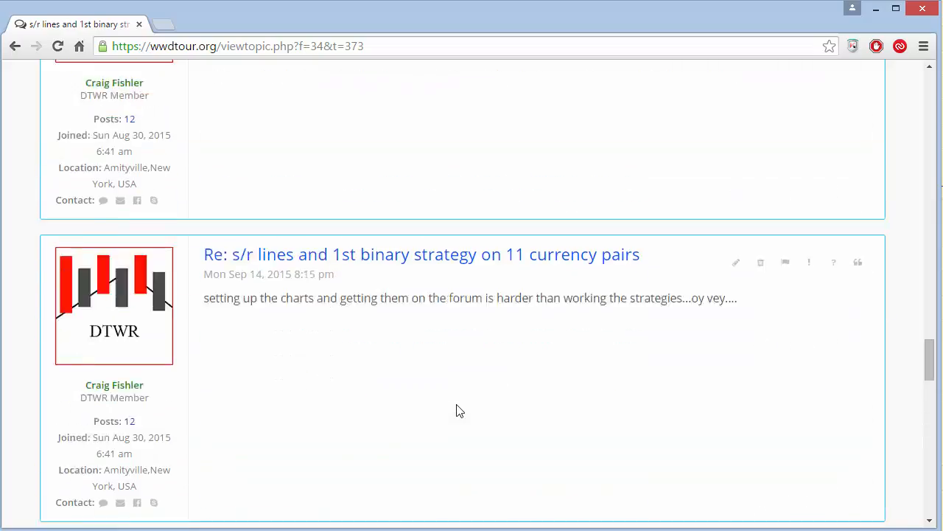
scroll(417, 372, up, 15)
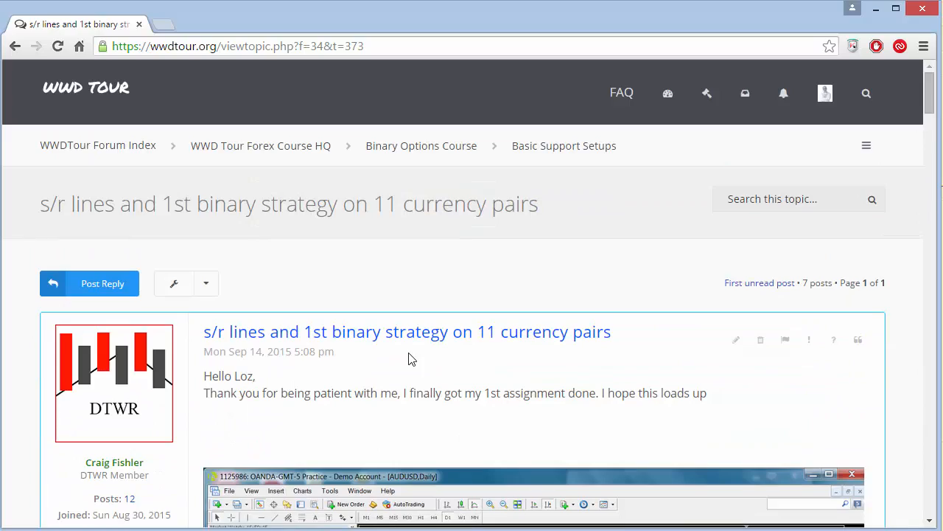
click(119, 151)
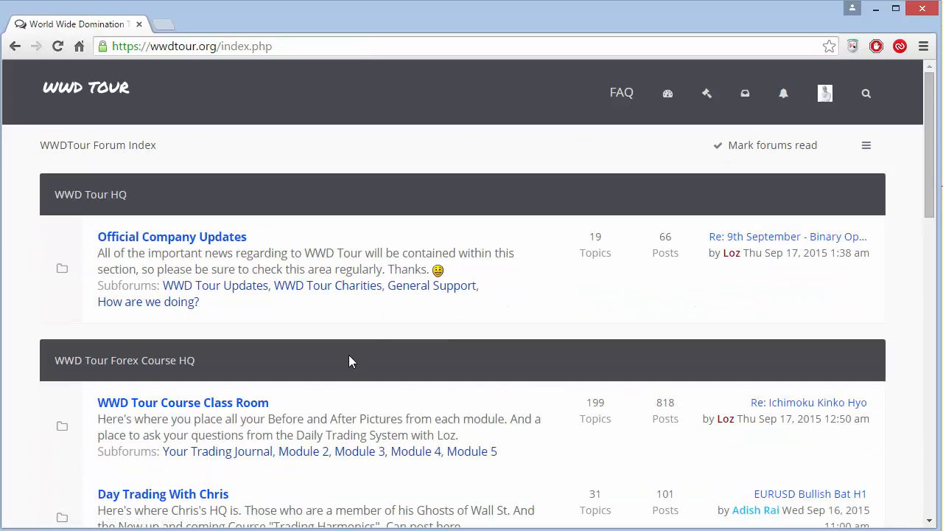
scroll(348, 355, down, 11)
scroll(351, 361, down, 1)
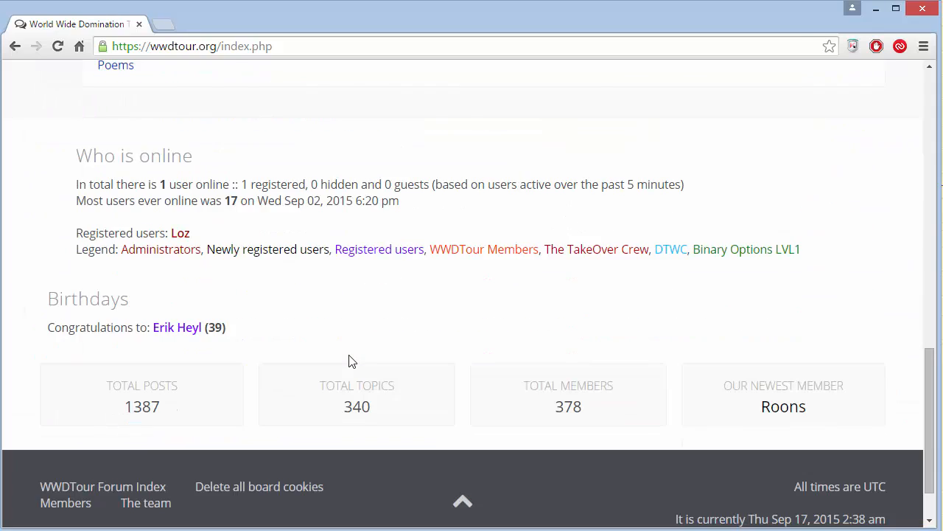
scroll(349, 360, up, 6)
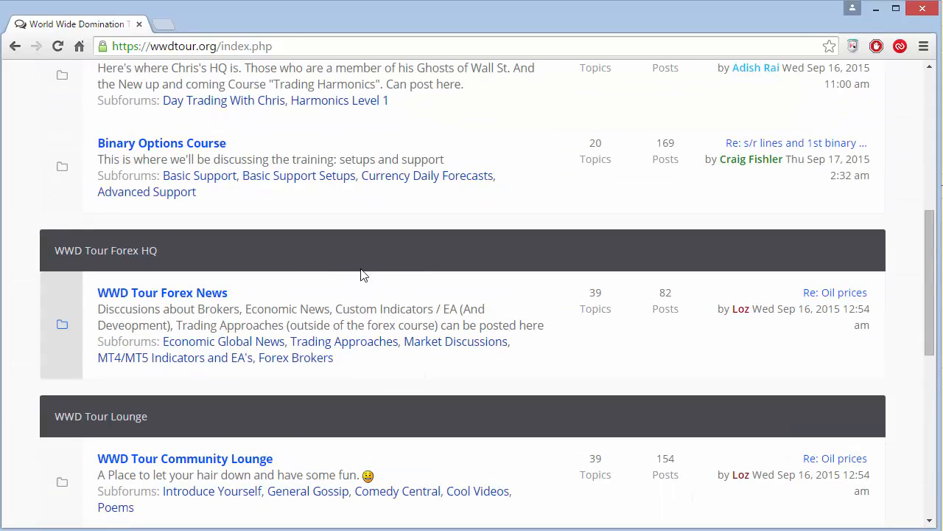
scroll(361, 275, up, 6)
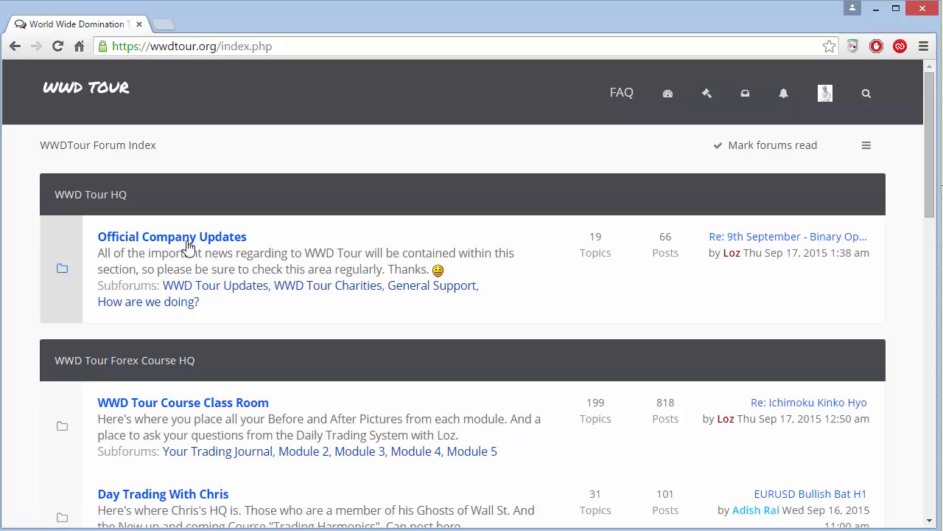
Open Official Company Updates from the WWD Tour HQ section, then open its General Support subforum
click(207, 239)
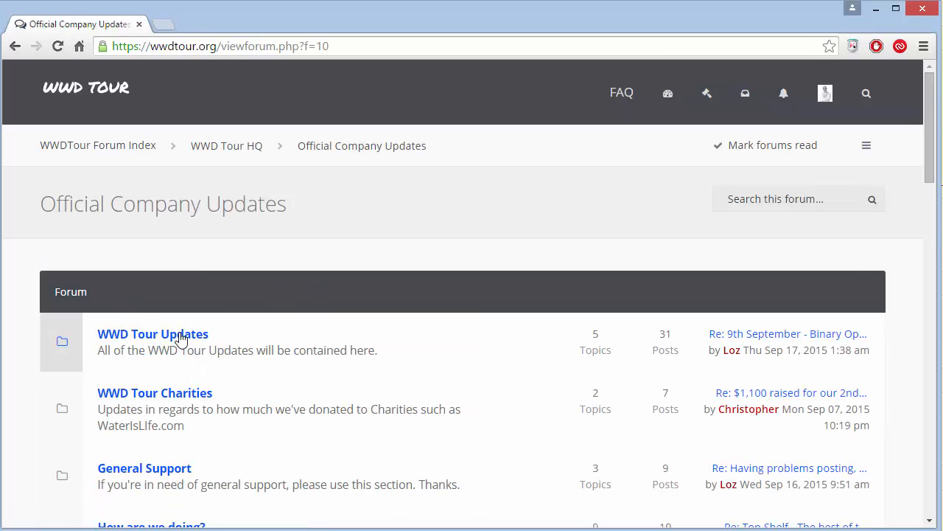
scroll(289, 342, down, 3)
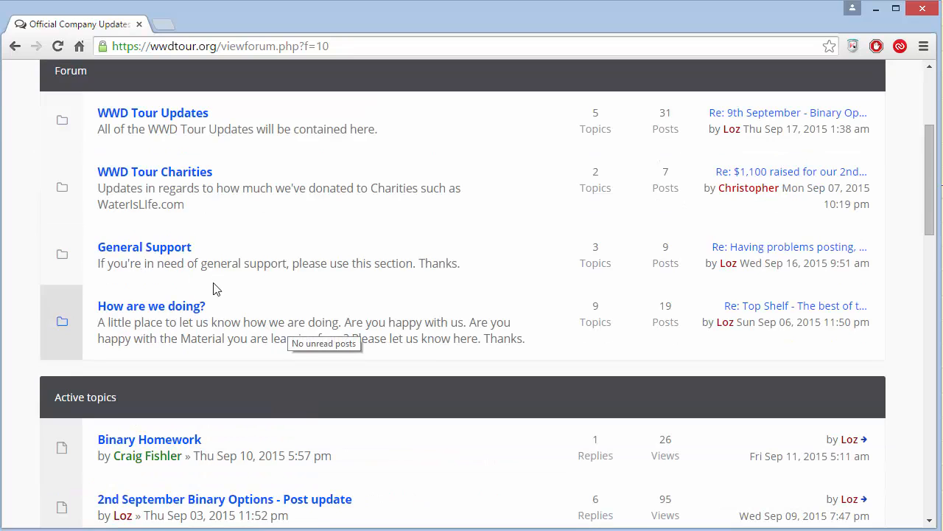
click(141, 250)
Look over the General Support announcements and topics, highlighting the Announcements heading and the page's web address
scroll(333, 317, down, 3)
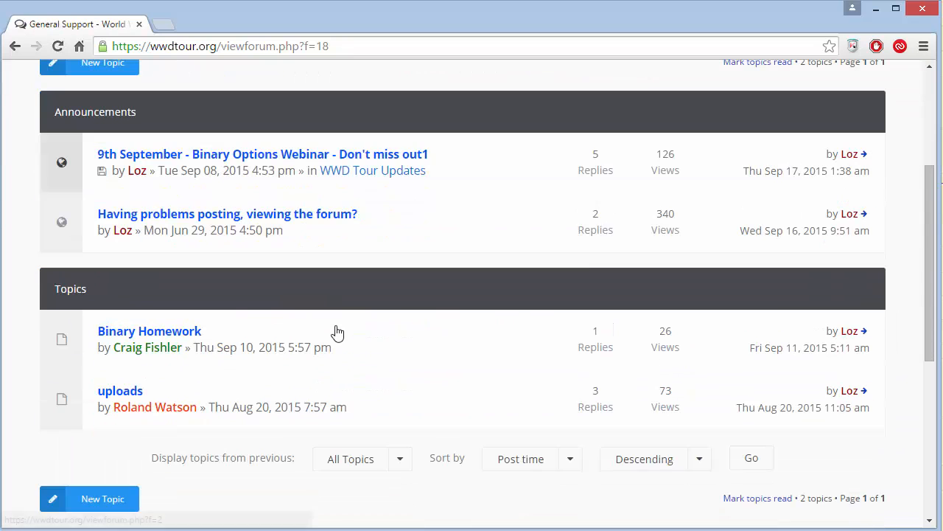
drag(154, 112, 81, 113)
click(239, 49)
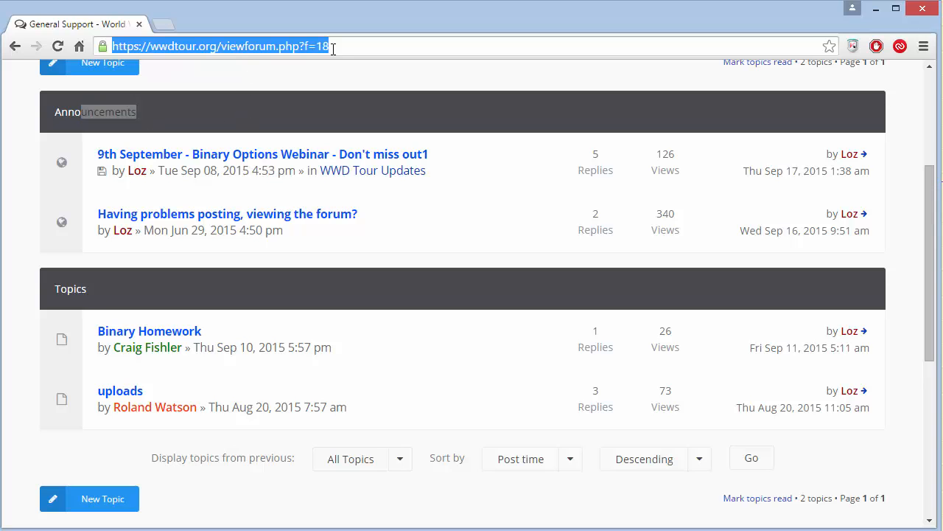
click(403, 288)
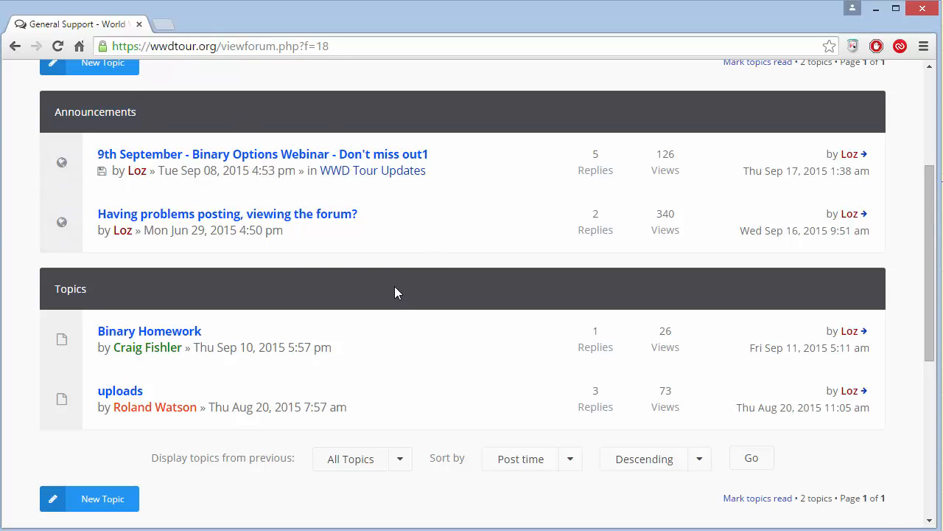
scroll(394, 286, up, 3)
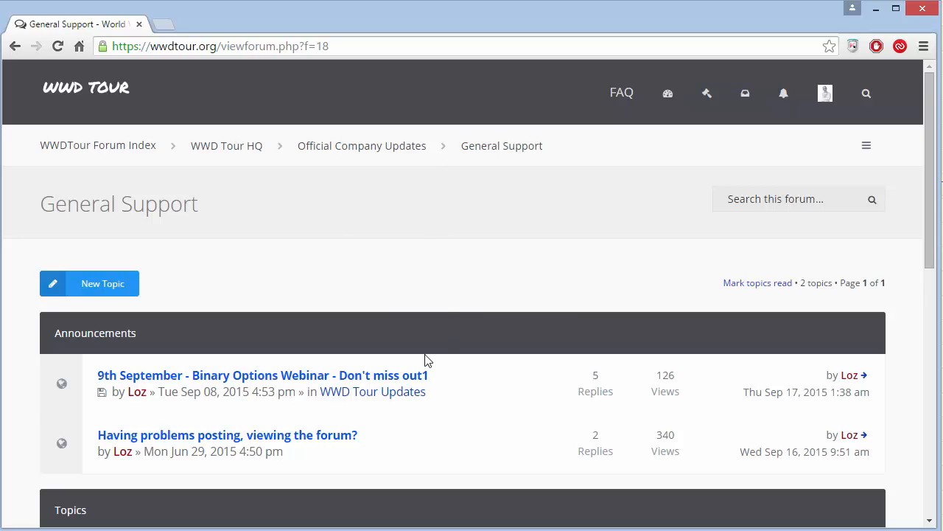